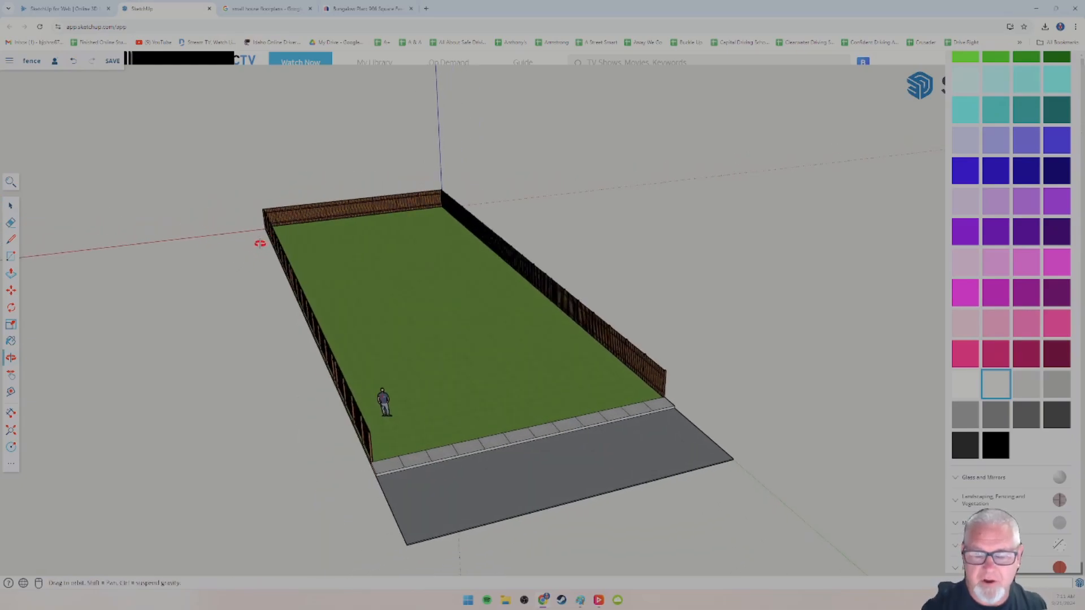
Examine the fenced lawn lot with its sidewalk and road from several angles.
key("space")
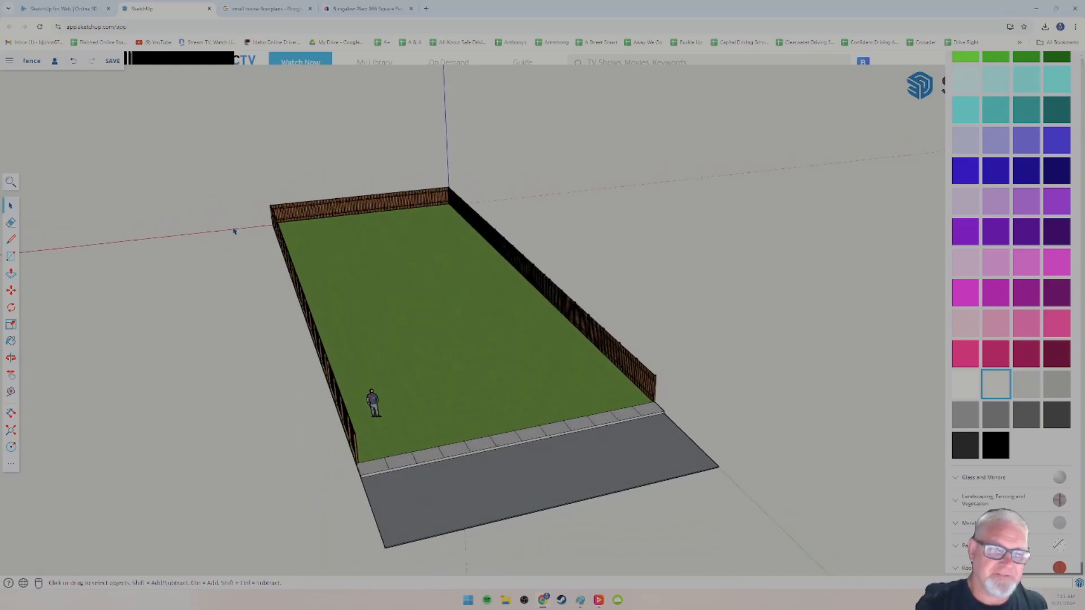
scroll(443, 452, "up", 4)
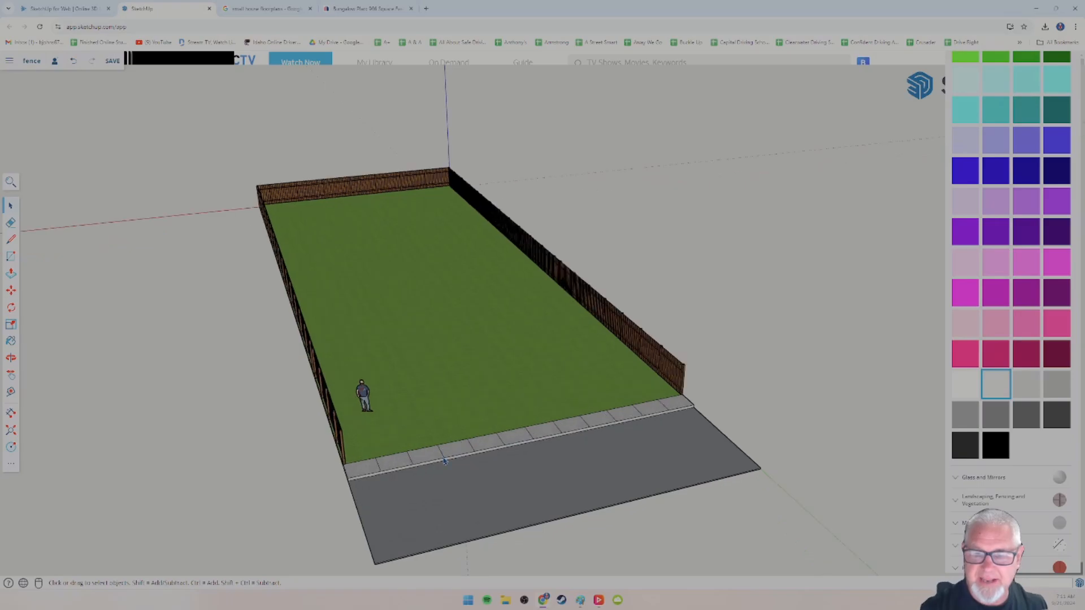
scroll(452, 415, "up", 2)
scroll(455, 411, "up", 3)
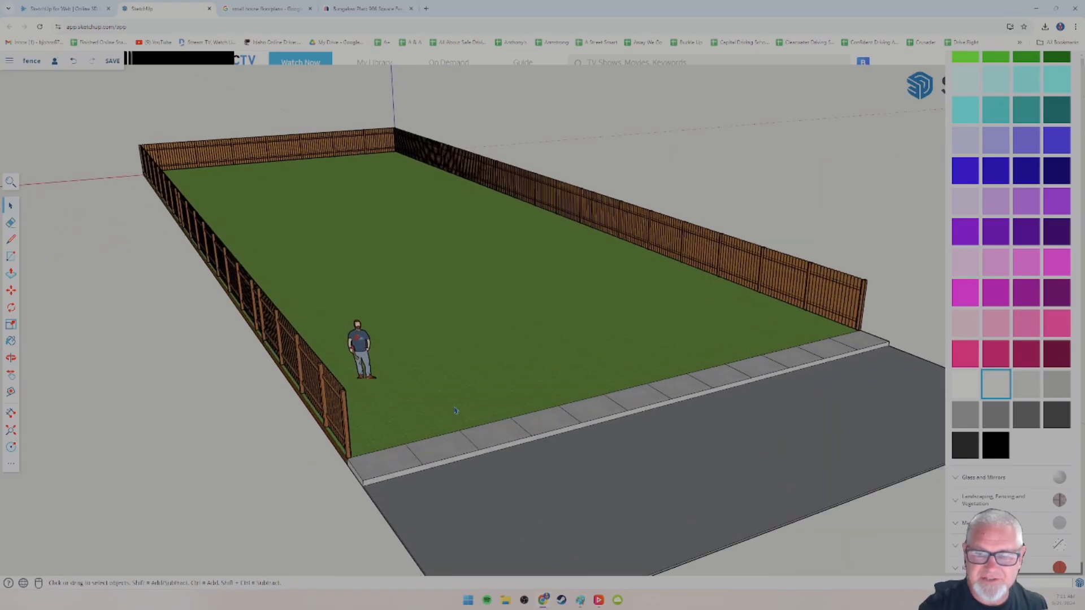
middle_click_drag(398, 487, 405, 500)
scroll(466, 514, "up", 2)
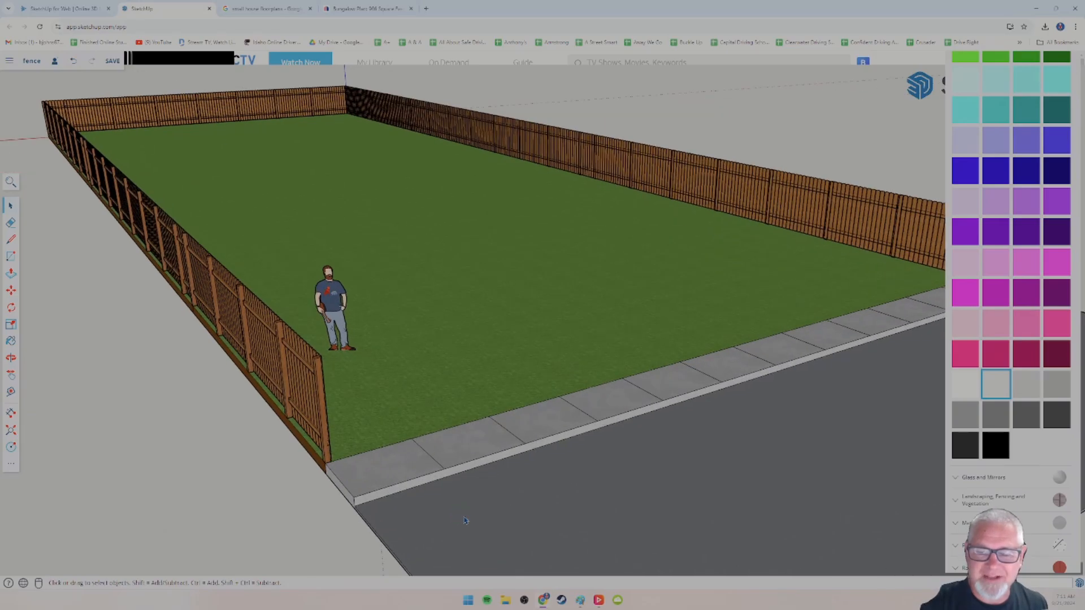
middle_click_drag(459, 537, 355, 476)
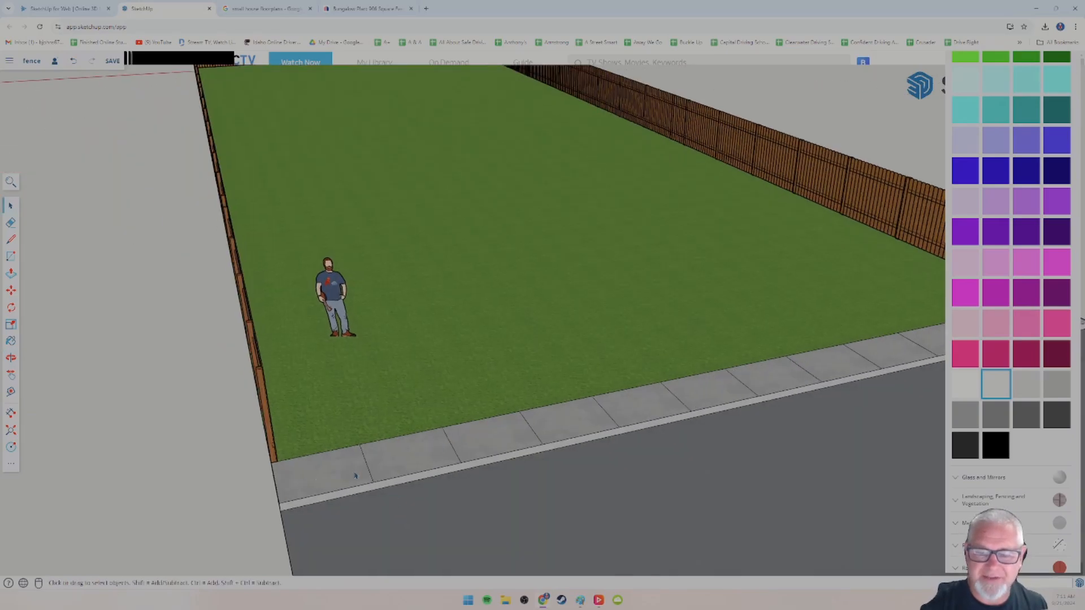
middle_click_drag(492, 542, 322, 473)
middle_click_drag(429, 479, 230, 249)
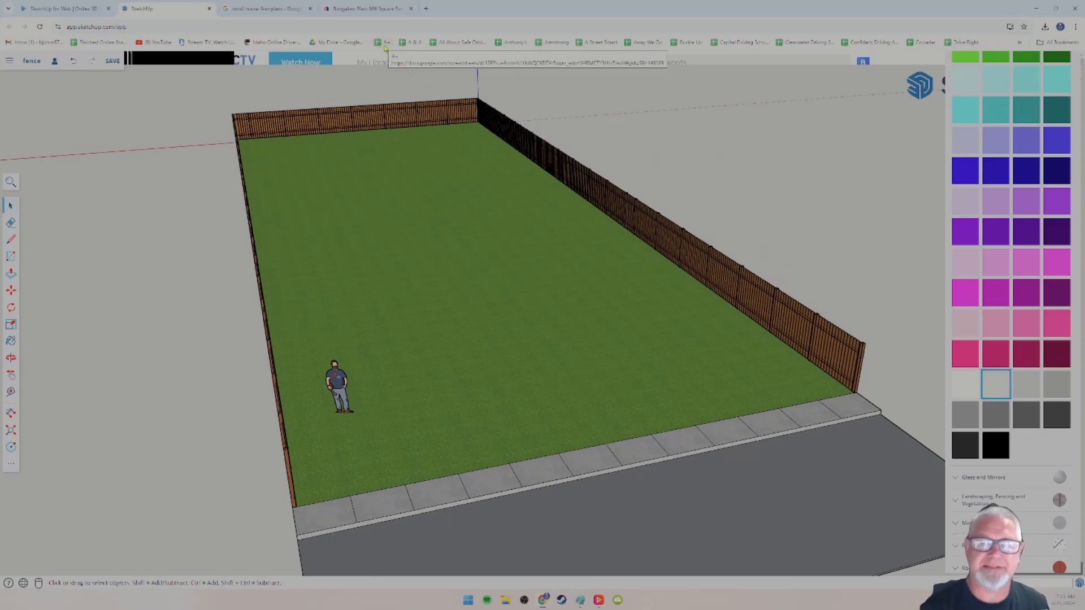
Switch to the browser's small house floorplans image results and open the 966 sq ft, two-bedroom Bungalow House Plan listing.
left_click(278, 9)
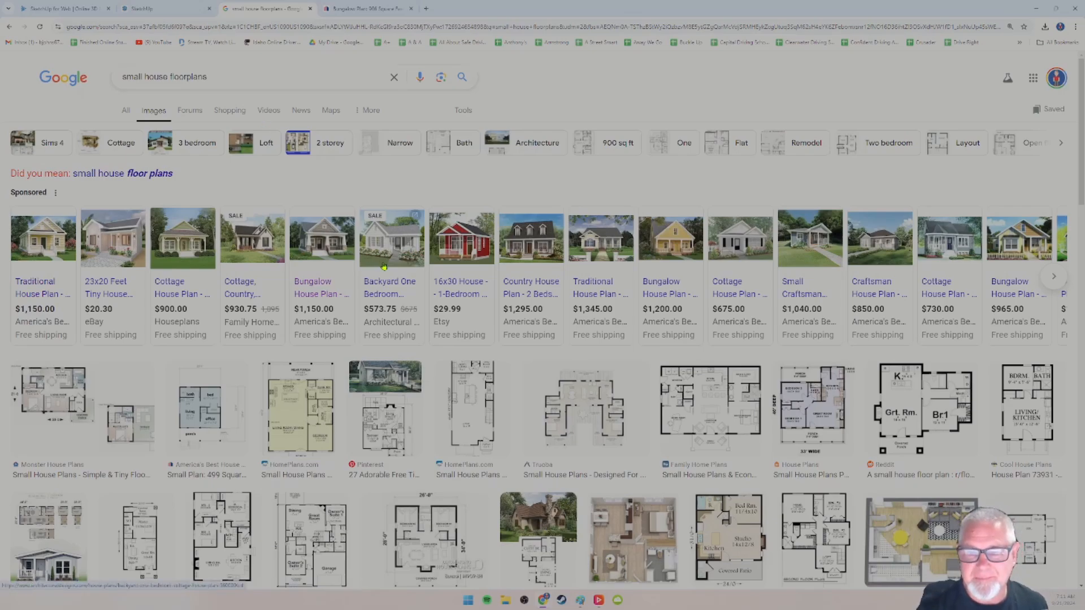
mouse_move(394, 293)
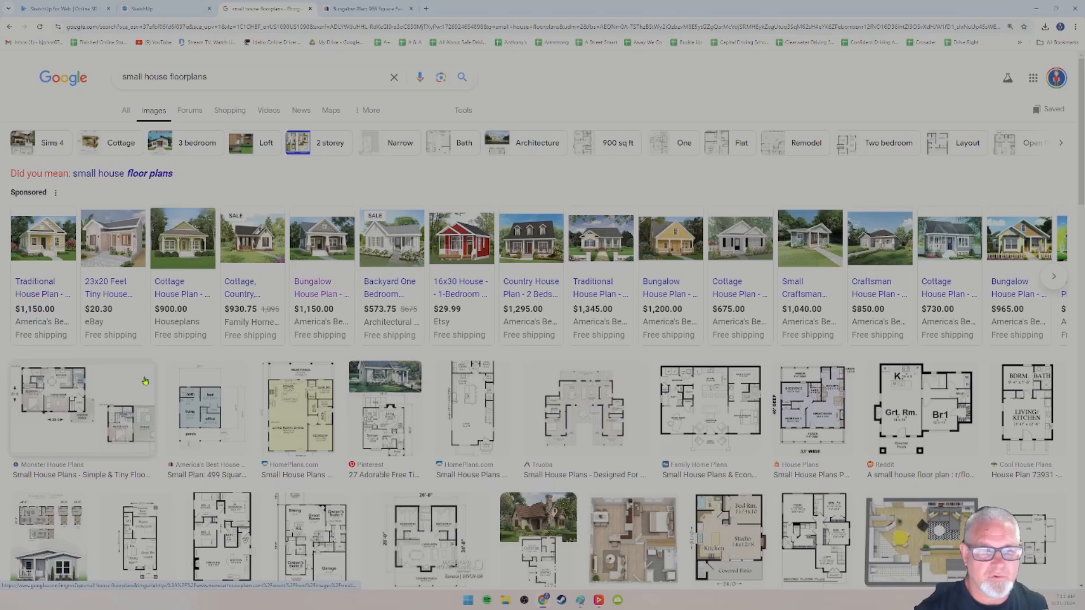
mouse_move(193, 334)
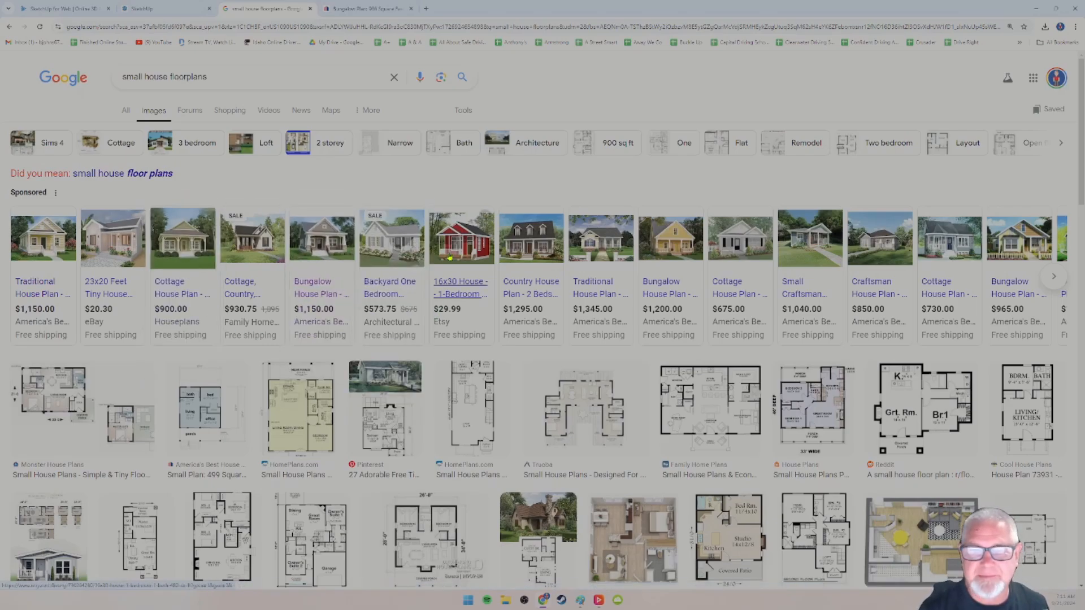
mouse_move(330, 245)
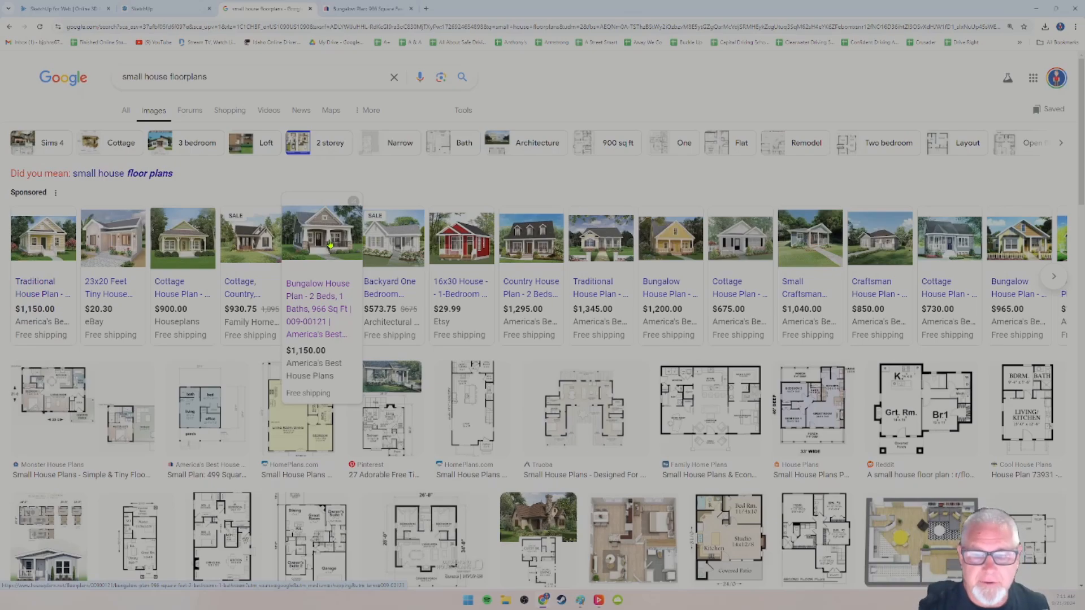
left_click(331, 244)
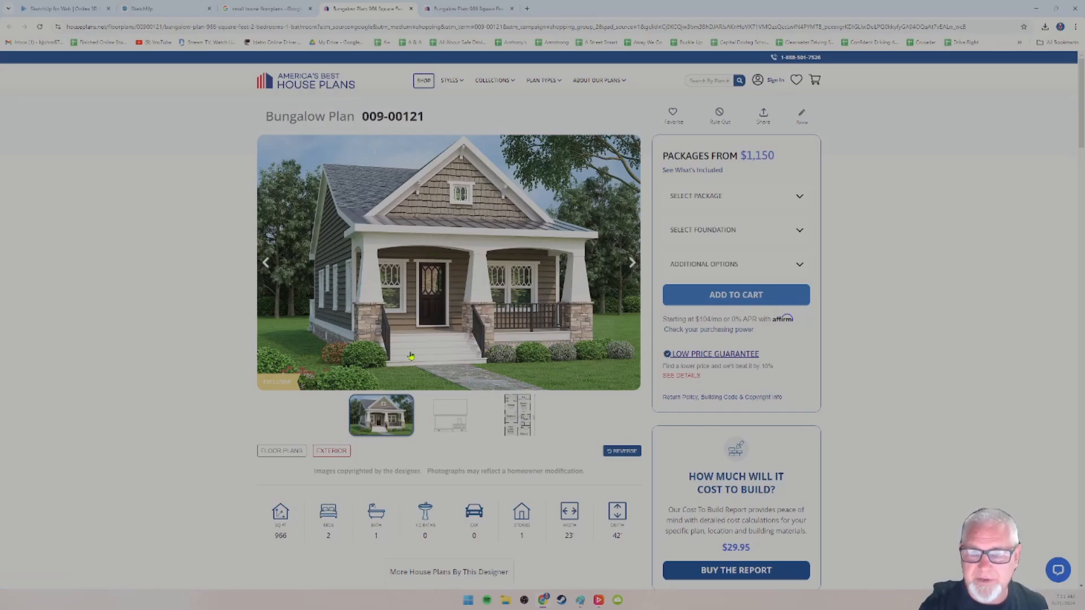
right_click(460, 269)
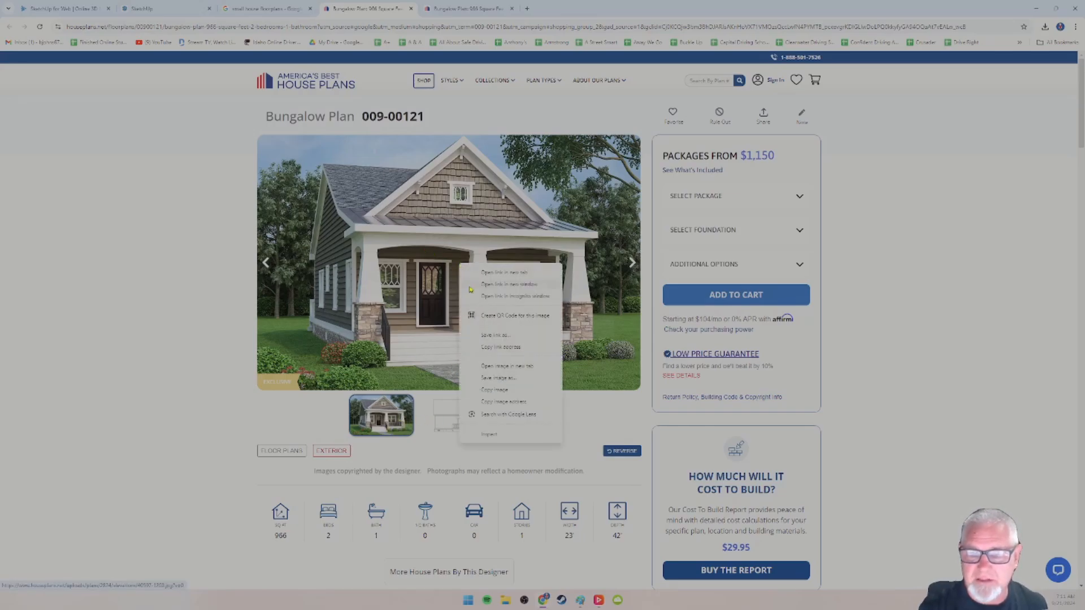
left_click(498, 378)
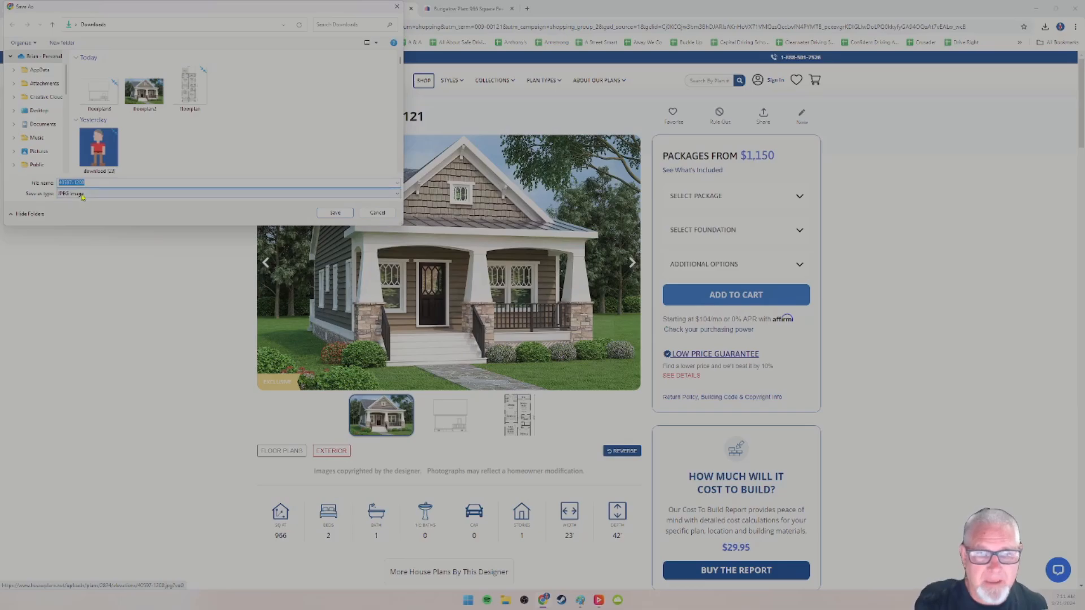
left_click(378, 214)
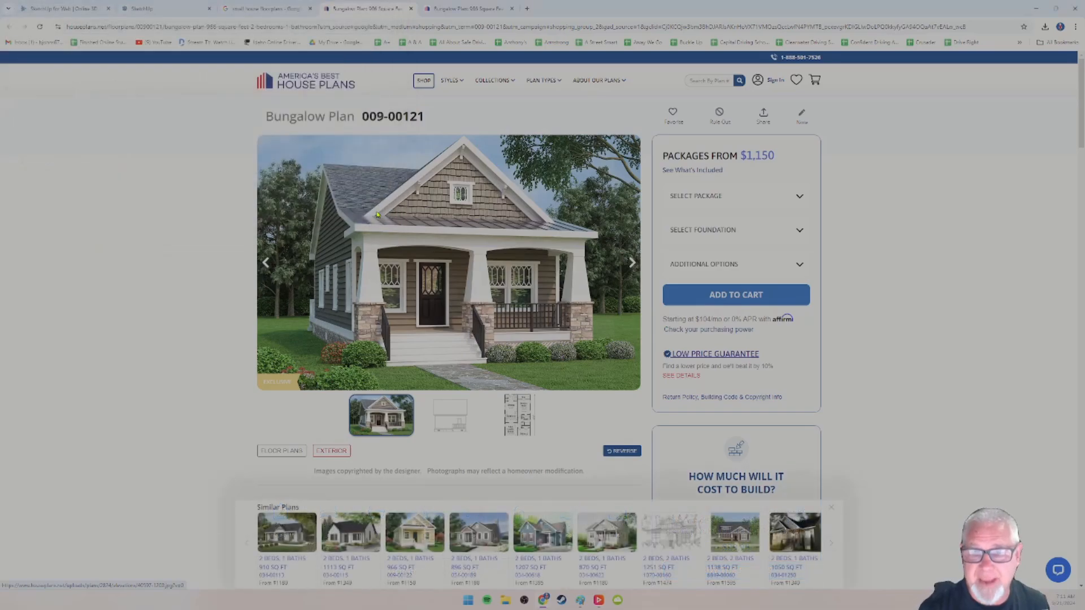
View the line elevation drawing and the floor plan image of Bungalow Plan 009-00121.
left_click(448, 420)
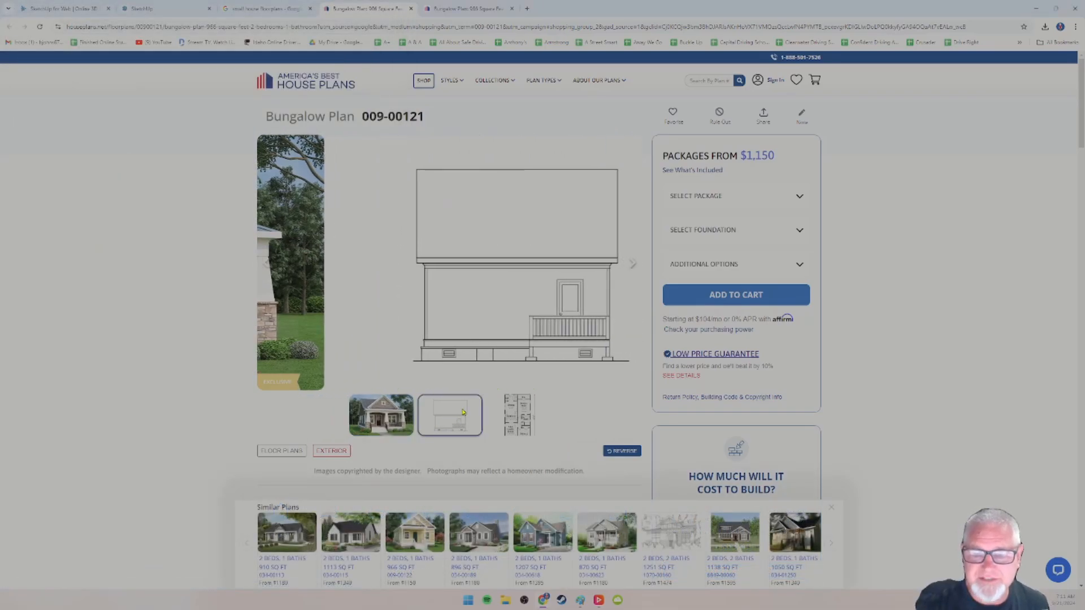
left_click(522, 417)
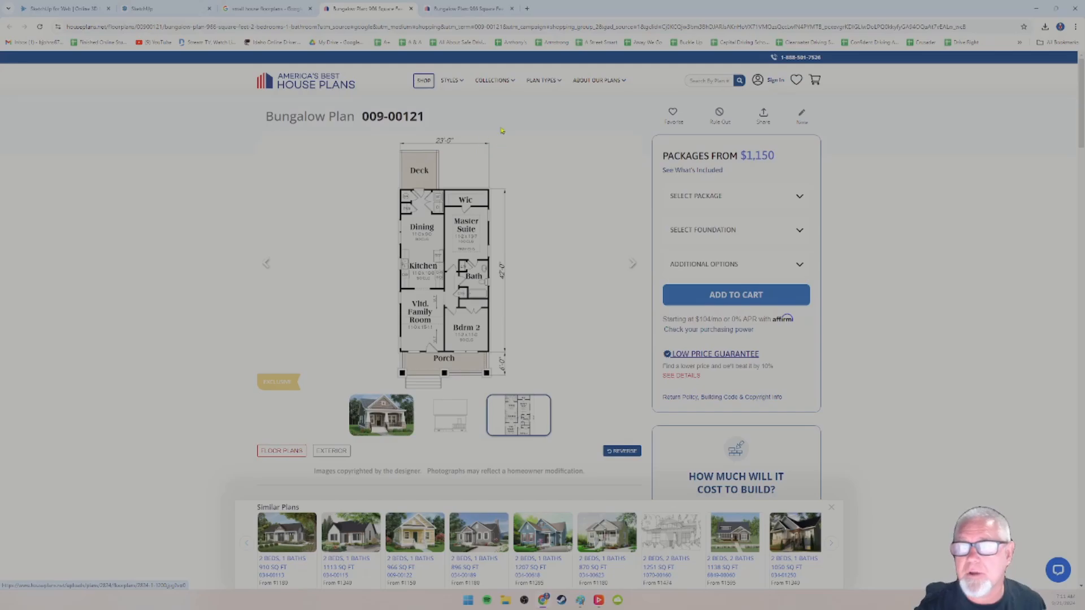
left_click(448, 9)
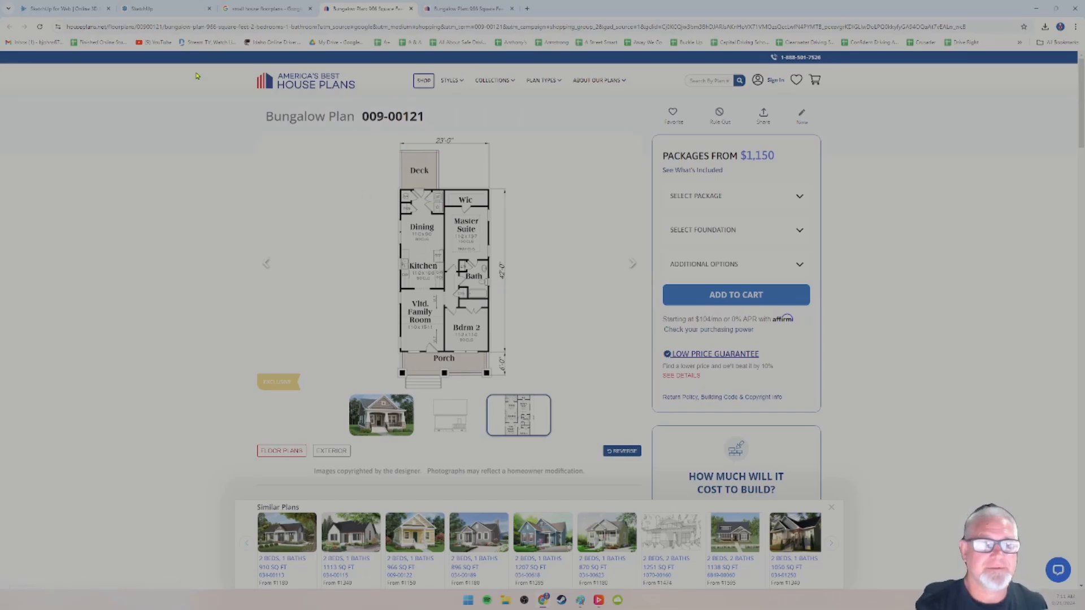
Compare the fenced lot in SketchUp with the bungalow's floor plan on the web page, ending back in SketchUp.
left_click(168, 10)
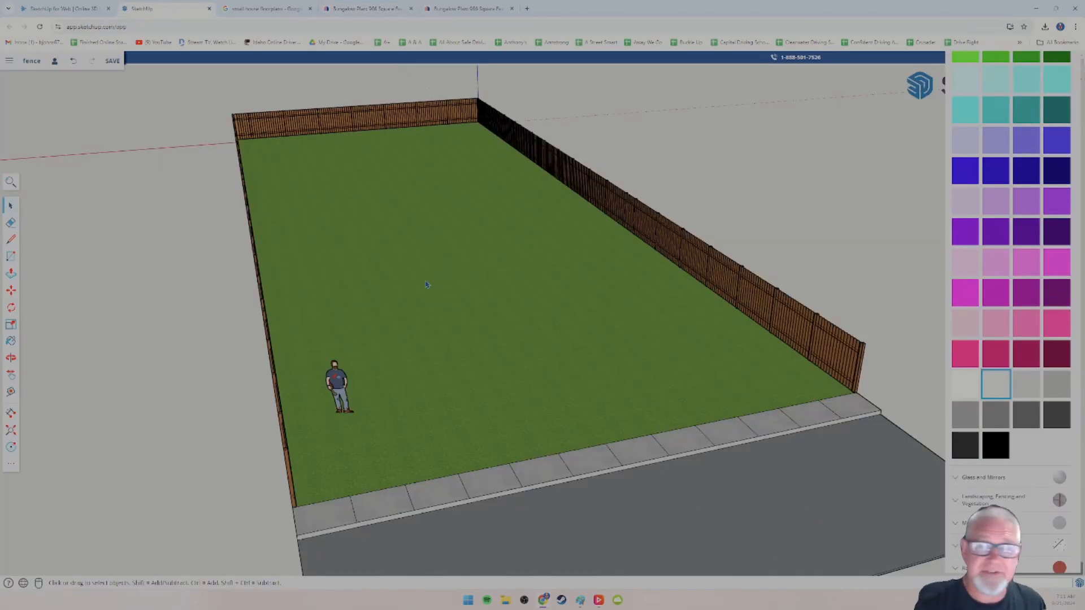
middle_click_drag(427, 285, 378, 314)
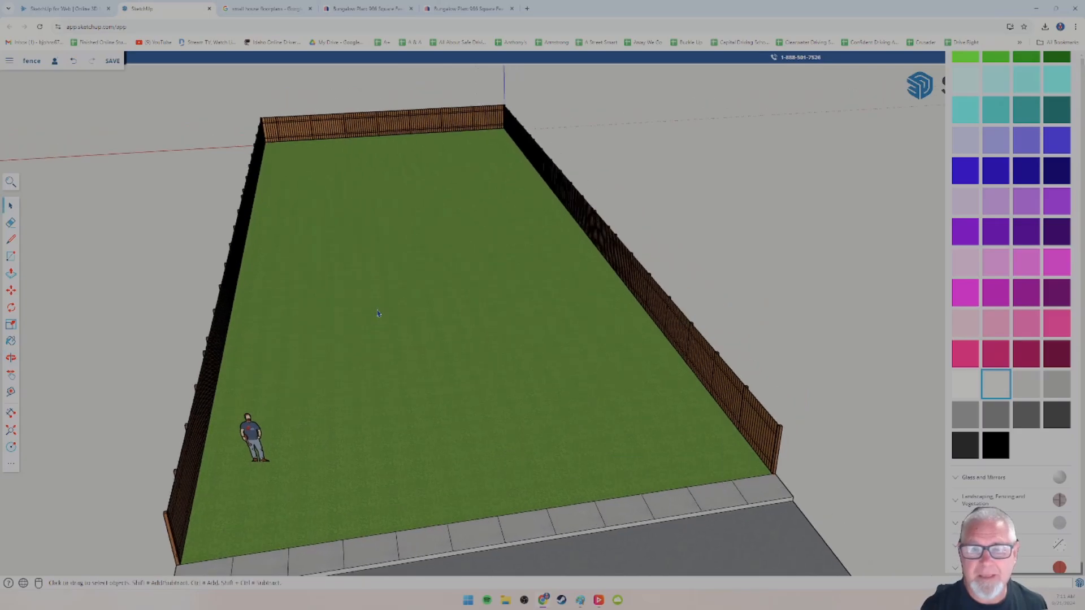
left_click(468, 8)
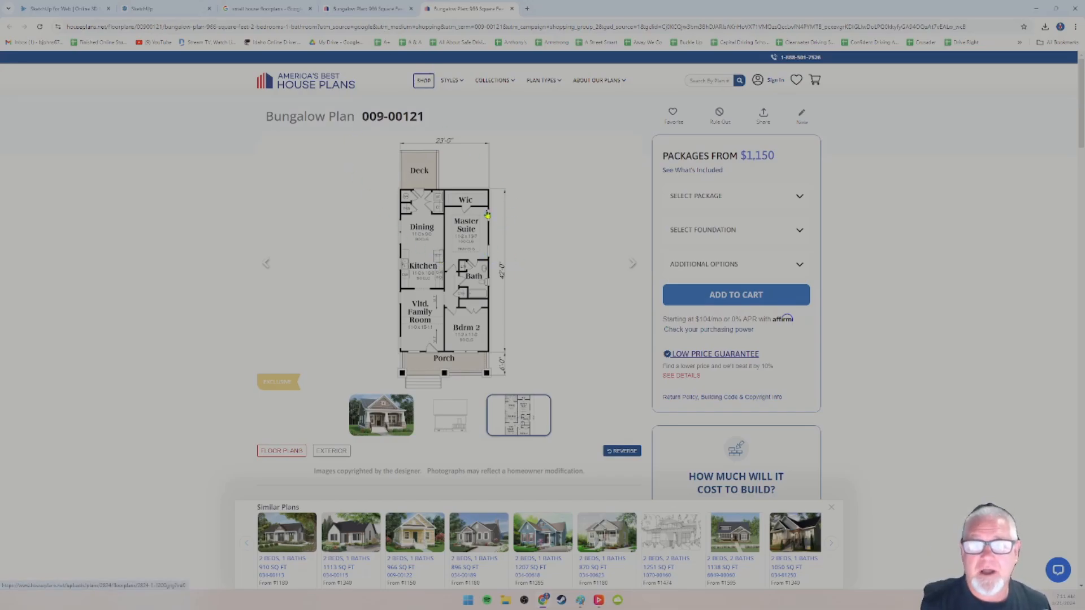
left_click(158, 9)
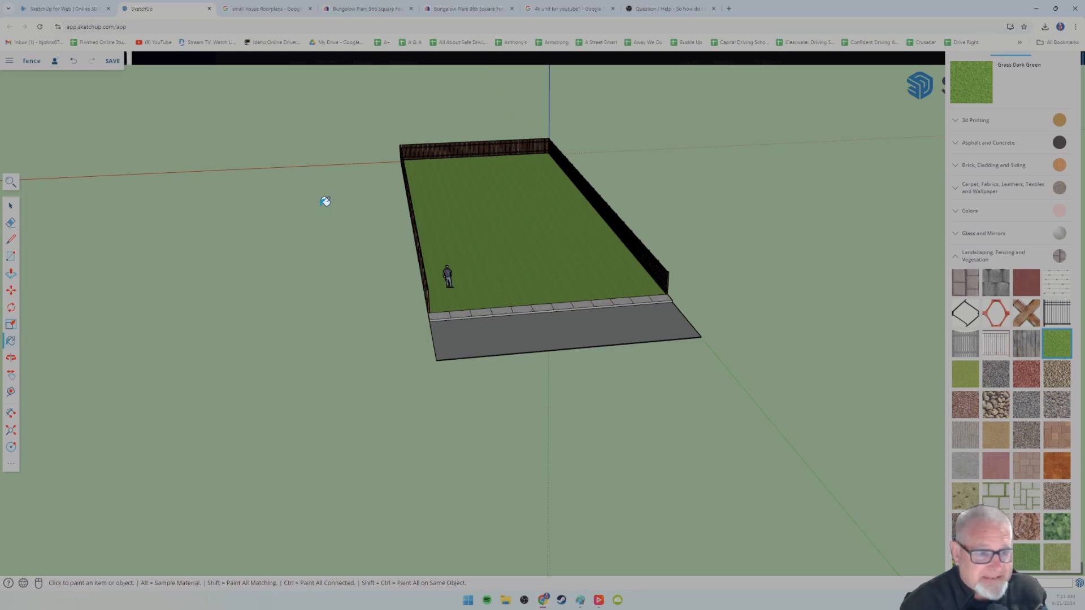
left_click(9, 63)
mouse_move(29, 170)
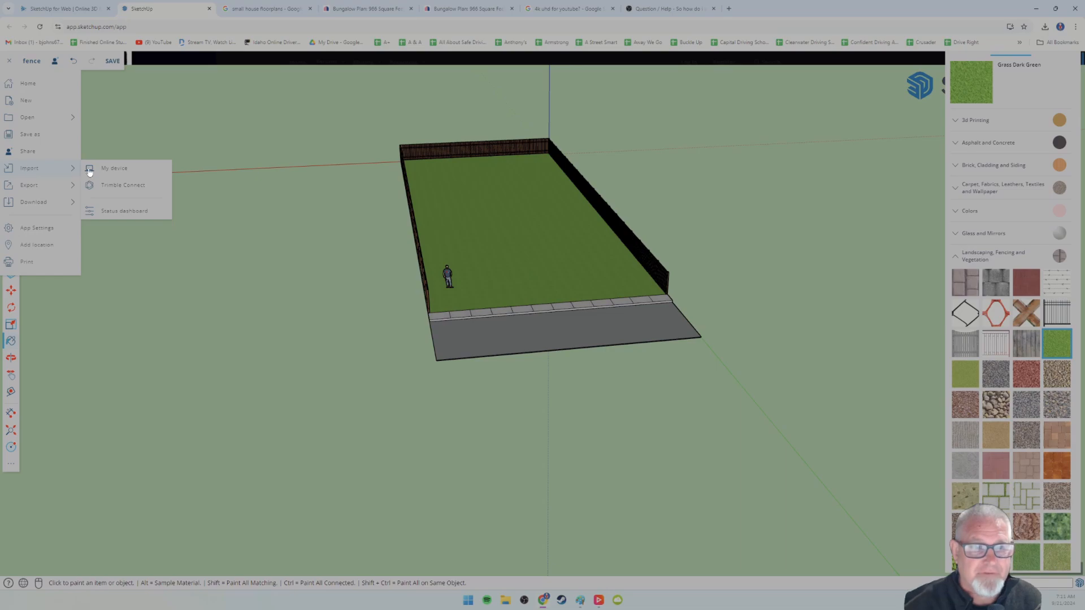
left_click(126, 121)
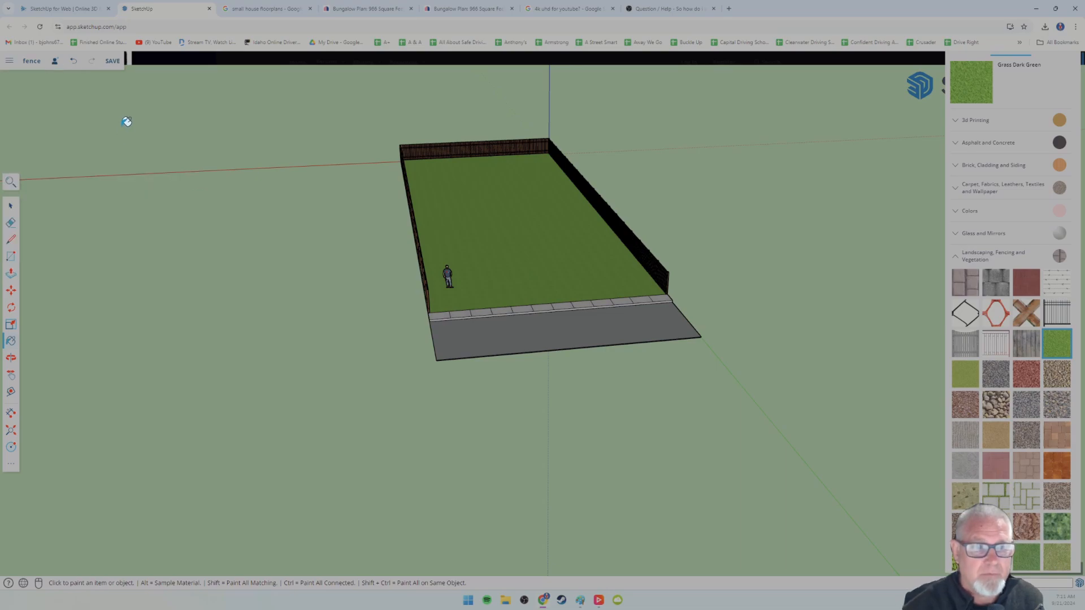
Choose the floorplan file from the device's Downloads folder for import.
left_click(9, 62)
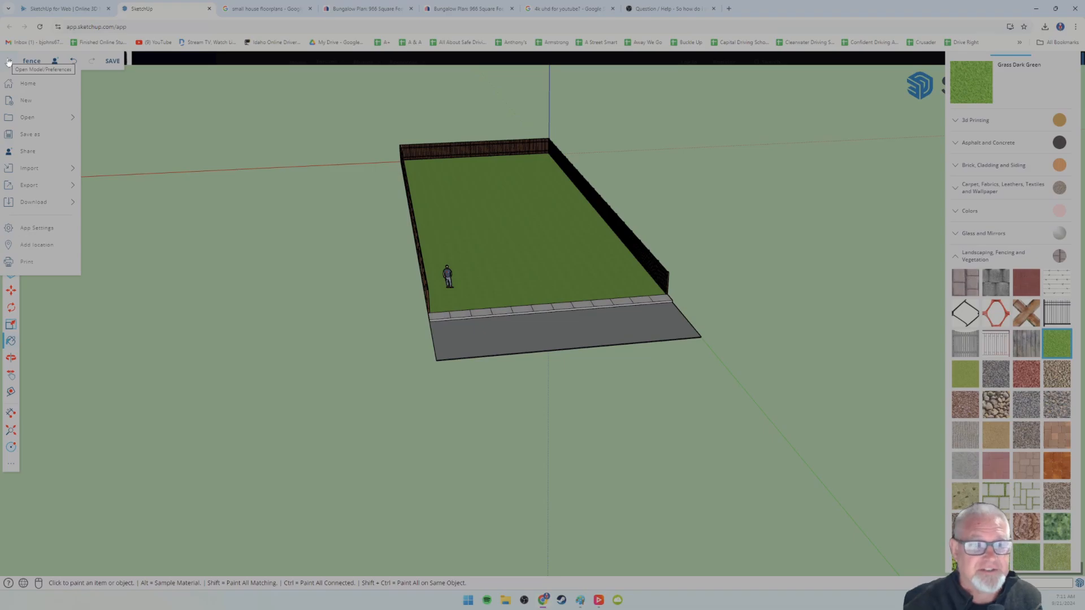
mouse_move(28, 171)
left_click(111, 168)
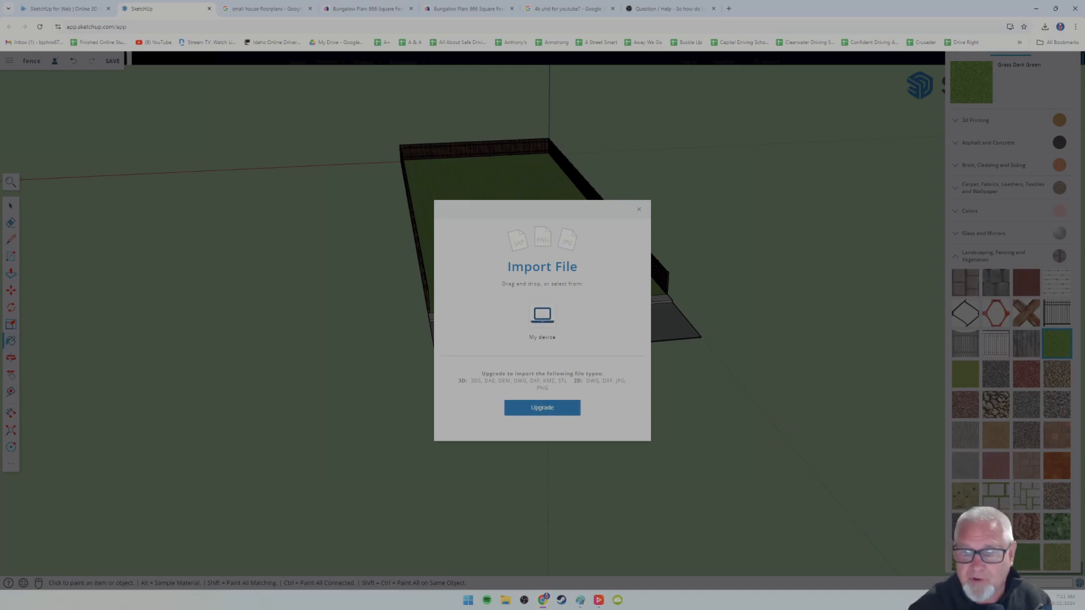
left_click(543, 317)
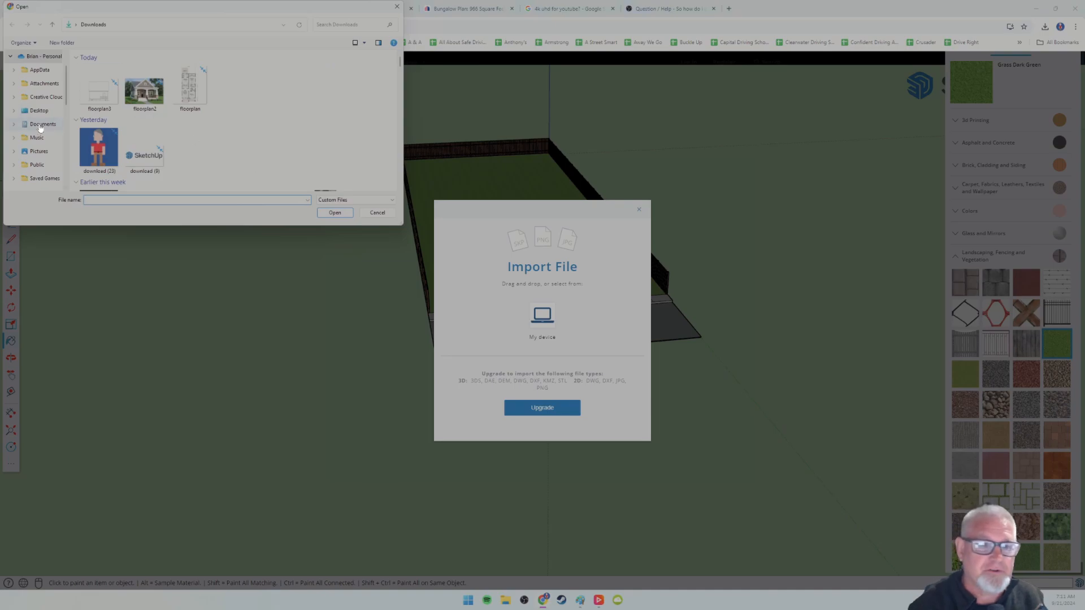
scroll(45, 139, "down", 3)
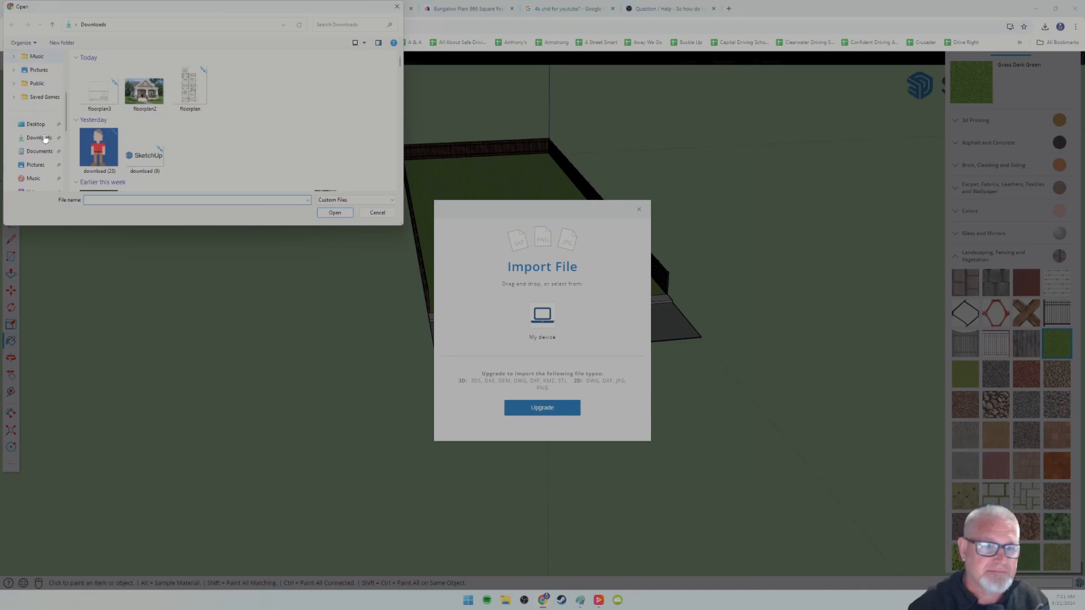
scroll(43, 136, "down", 1)
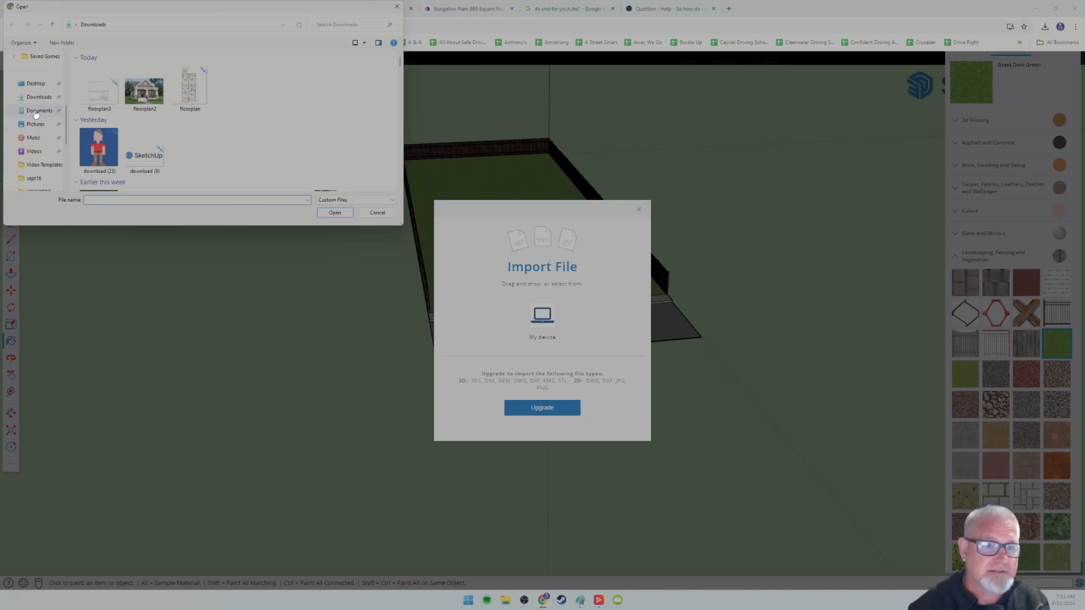
left_click(35, 111)
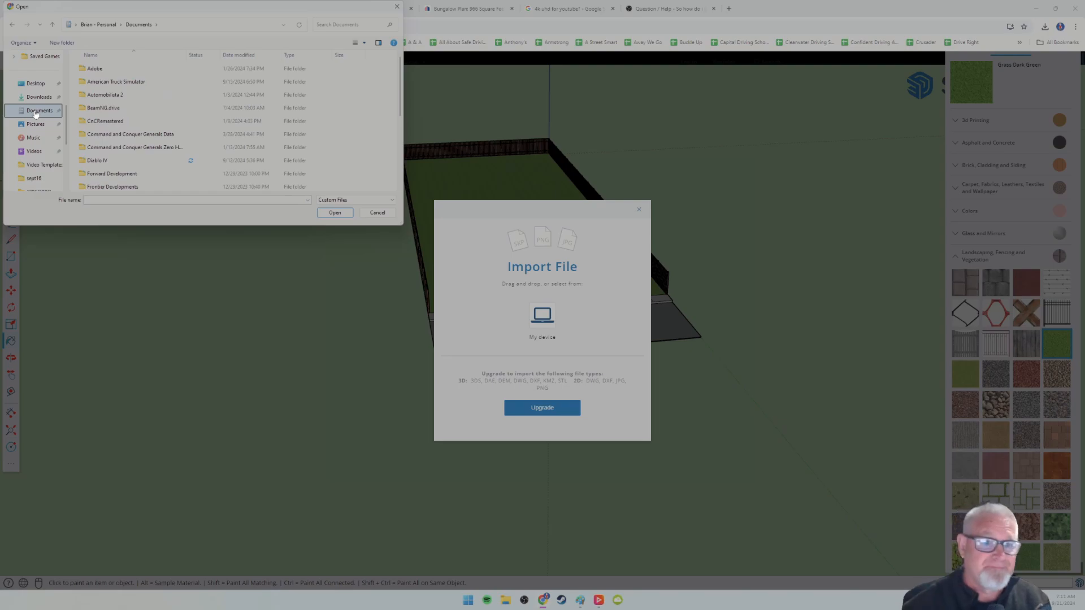
left_click(43, 100)
left_click(195, 102)
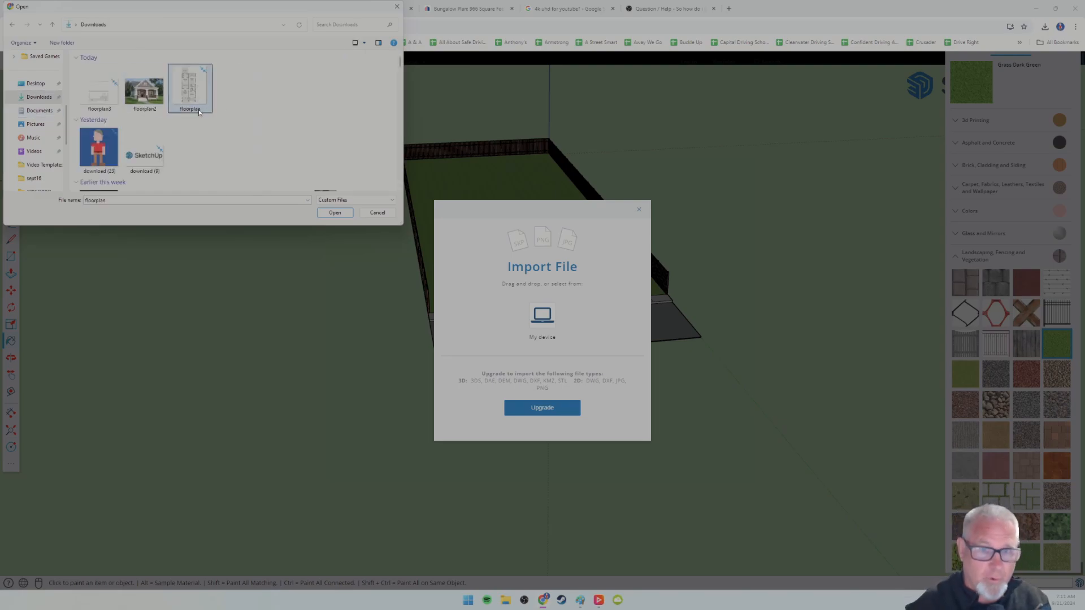
left_click(333, 214)
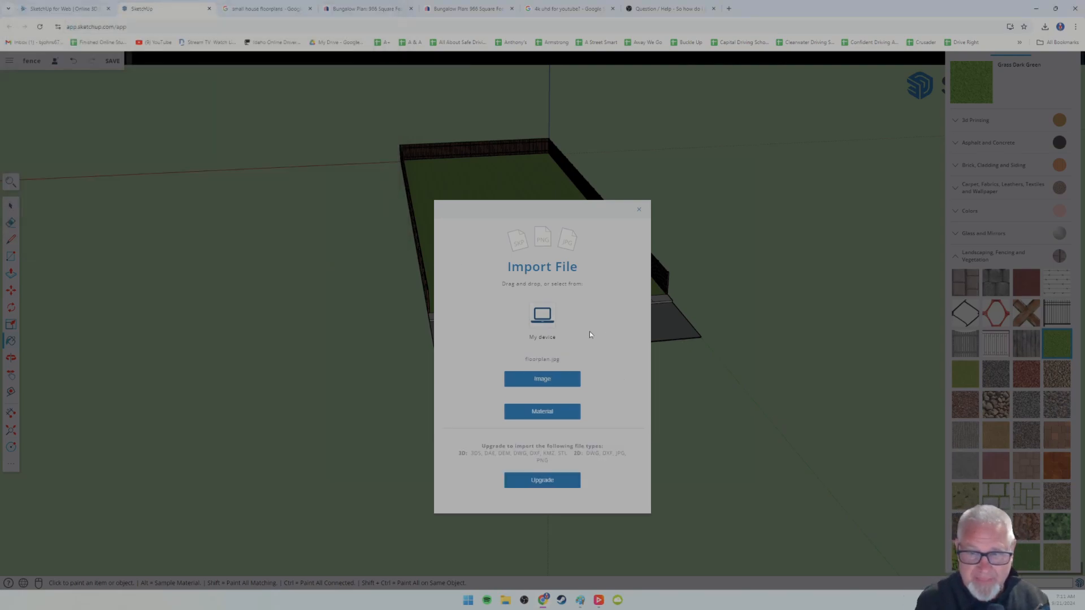
Import floorplan.jpg as an image and place it flat on the ground outside the lot, beside its long fence near the person figure.
left_click(541, 379)
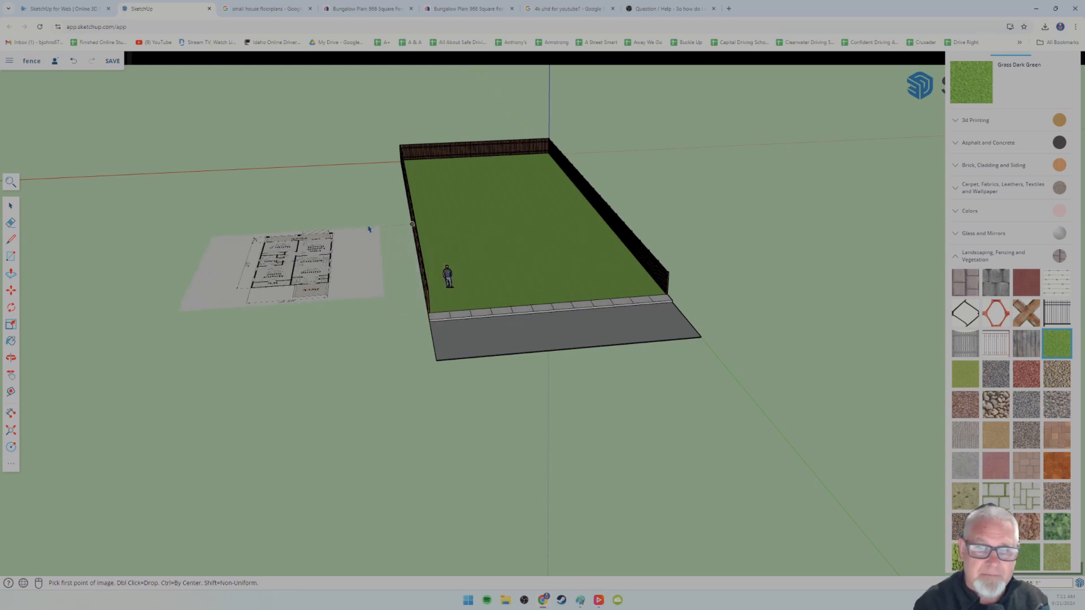
left_click(368, 229)
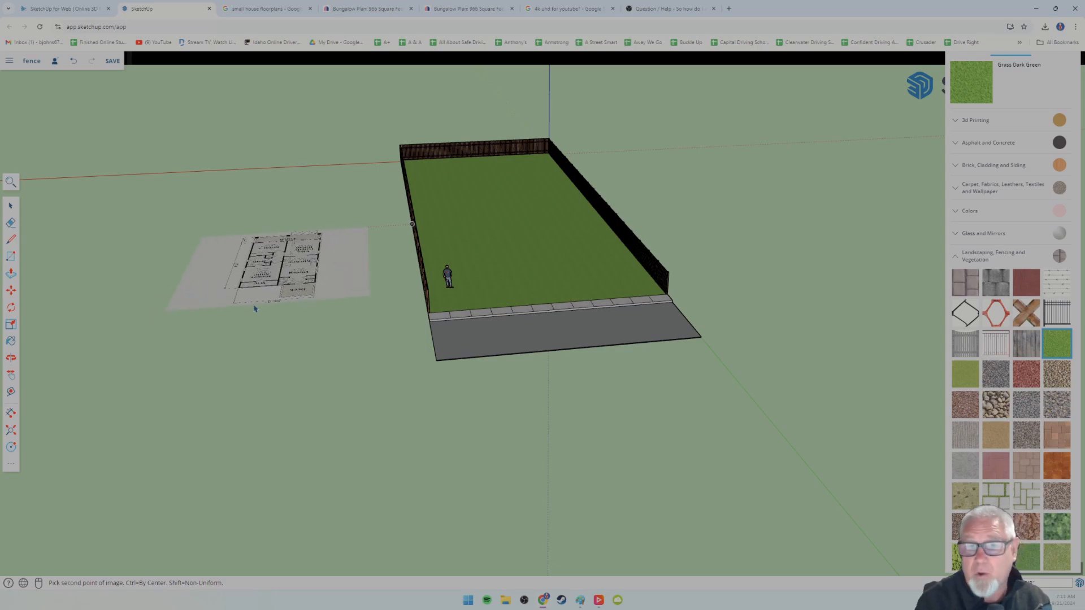
left_click(255, 309)
key("b")
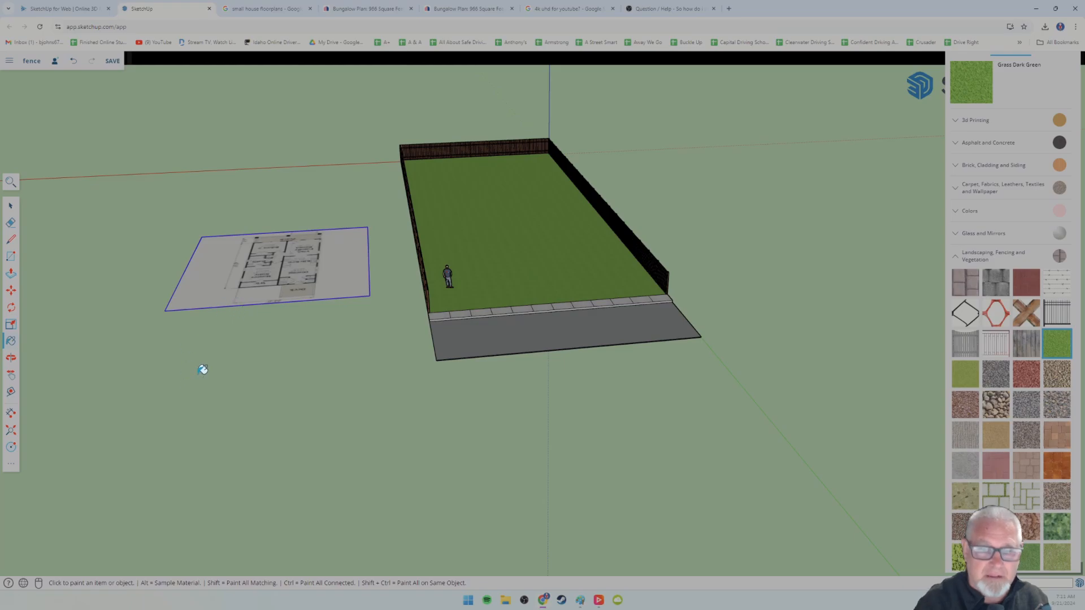
mouse_move(249, 351)
middle_mouse_down()
mouse_move(251, 364)
mouse_move(428, 365)
mouse_move(383, 392)
mouse_move(402, 359)
middle_mouse_up()
scroll(437, 344, "up", 6)
scroll(385, 373, "up", 3)
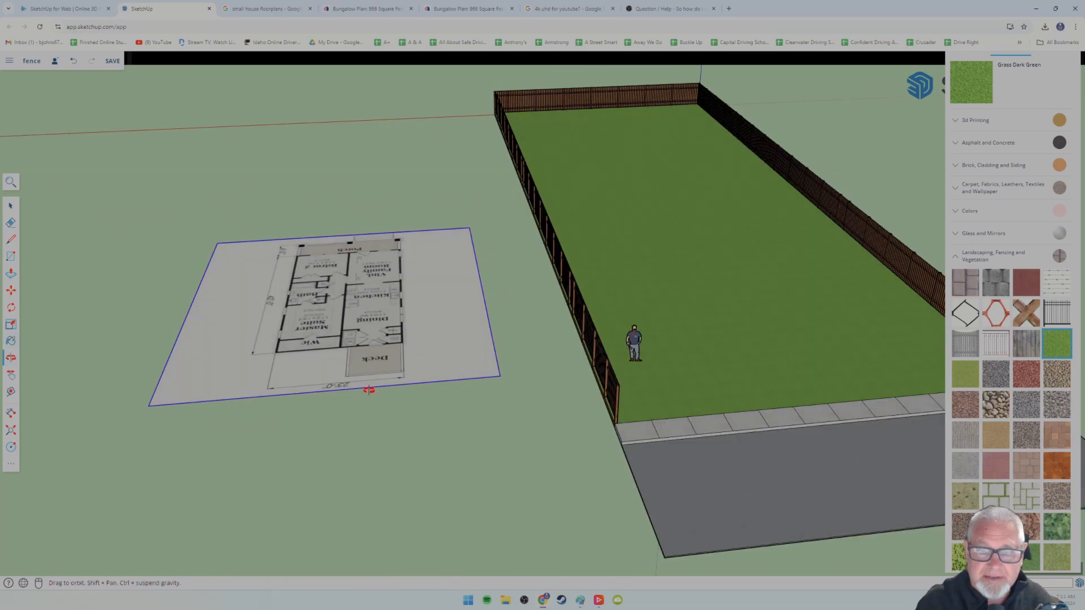
Rotate the floor plan image about half a turn on the ground around its near corner away from the fence, ending on the red axis.
scroll(360, 370, "up", 3)
scroll(358, 364, "down", 1)
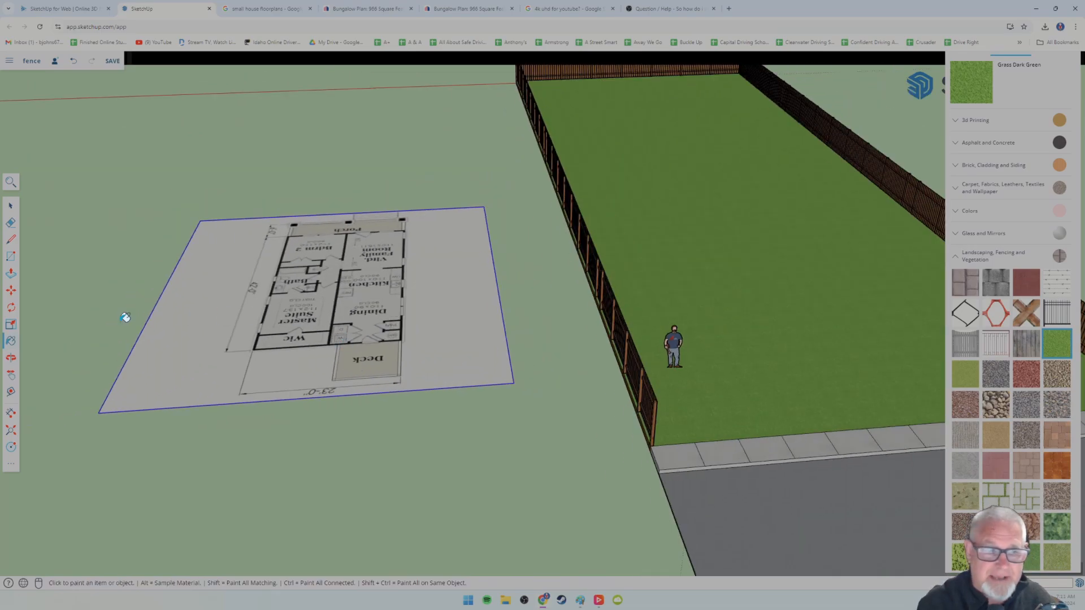
left_click(12, 308)
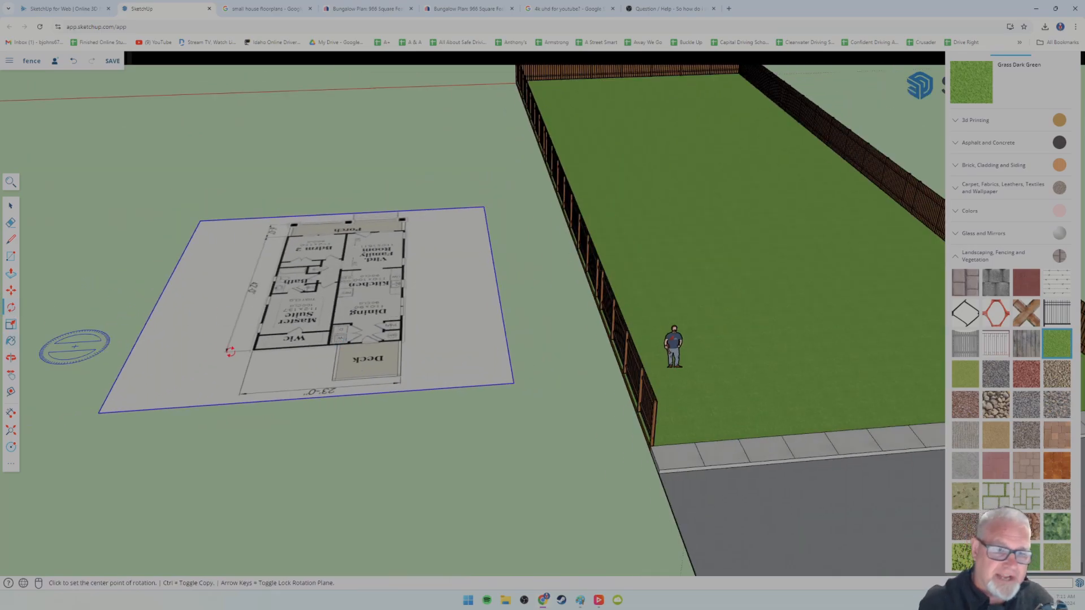
middle_click_drag(144, 406, 246, 406)
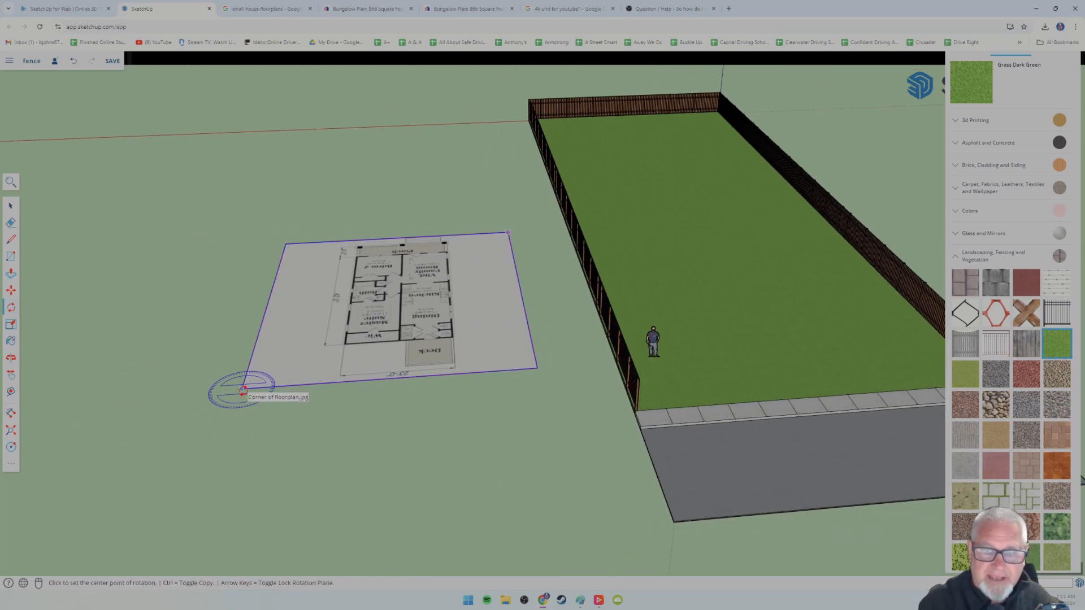
left_click(242, 389)
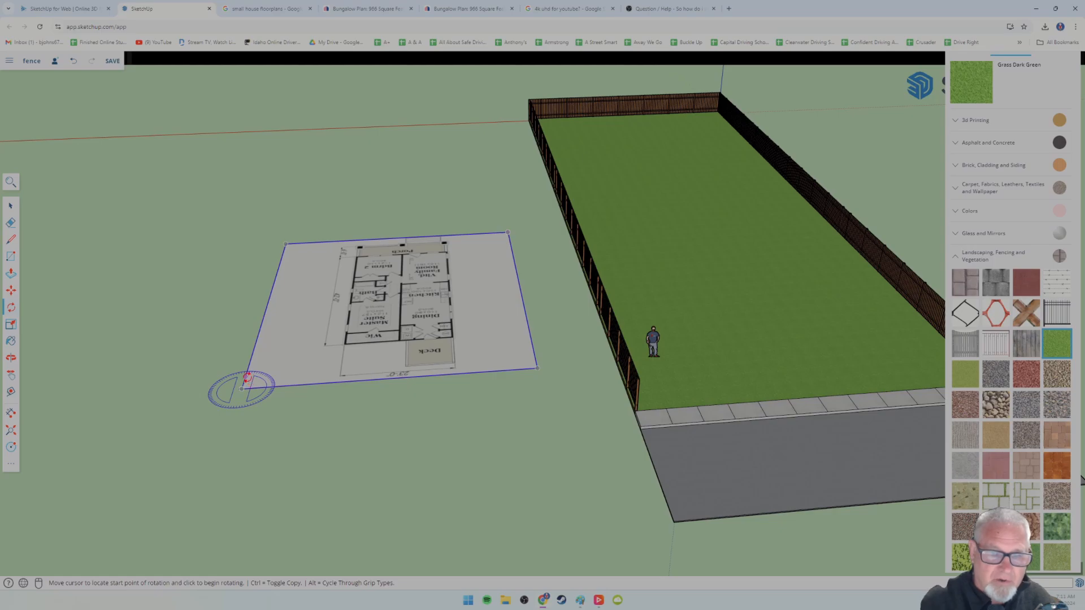
left_click(207, 390)
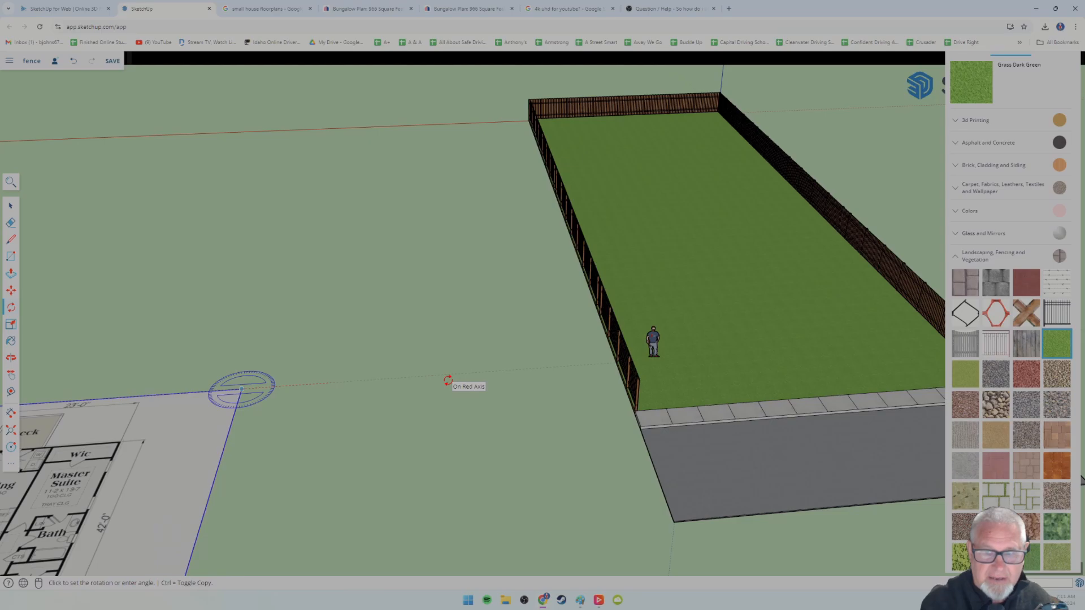
left_click(448, 380)
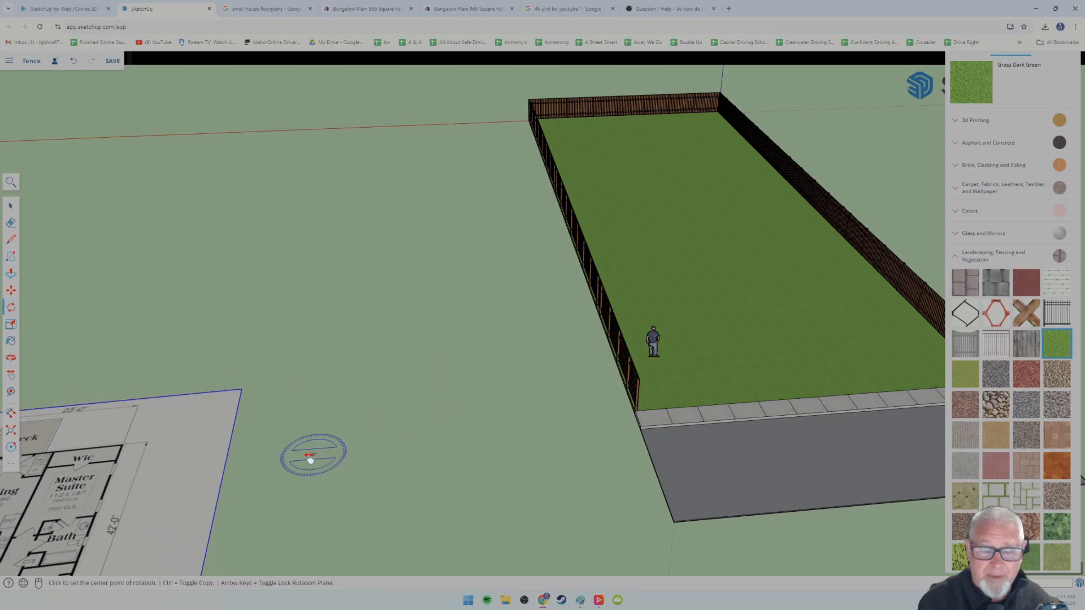
Move the rotated floor plan image across the ground until it lies close beside the lot's long fence.
middle_click_drag(310, 456, 378, 401)
scroll(453, 380, "down", 5)
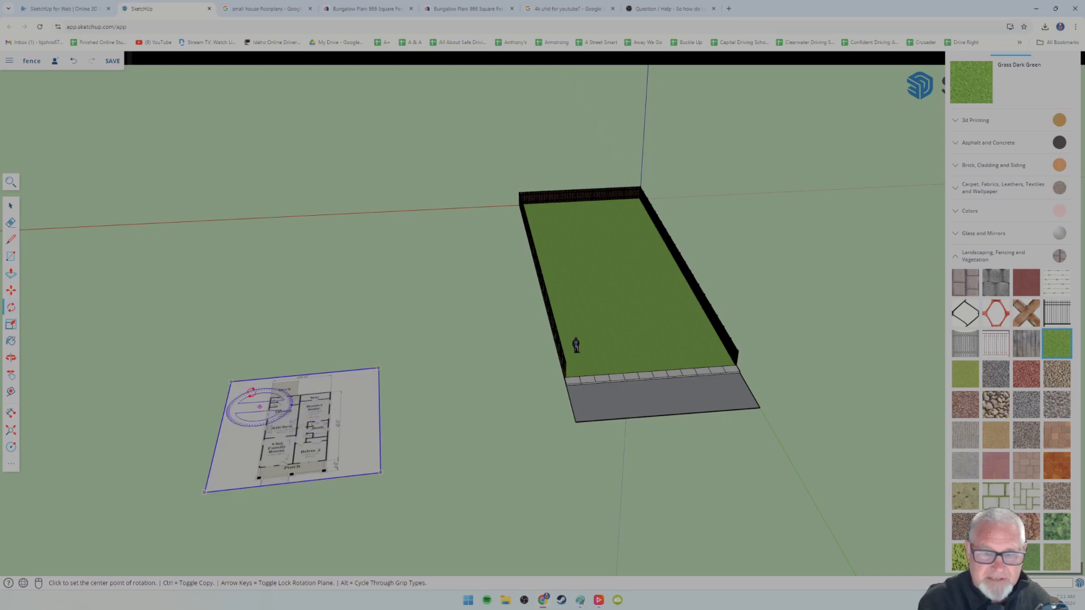
left_click(10, 290)
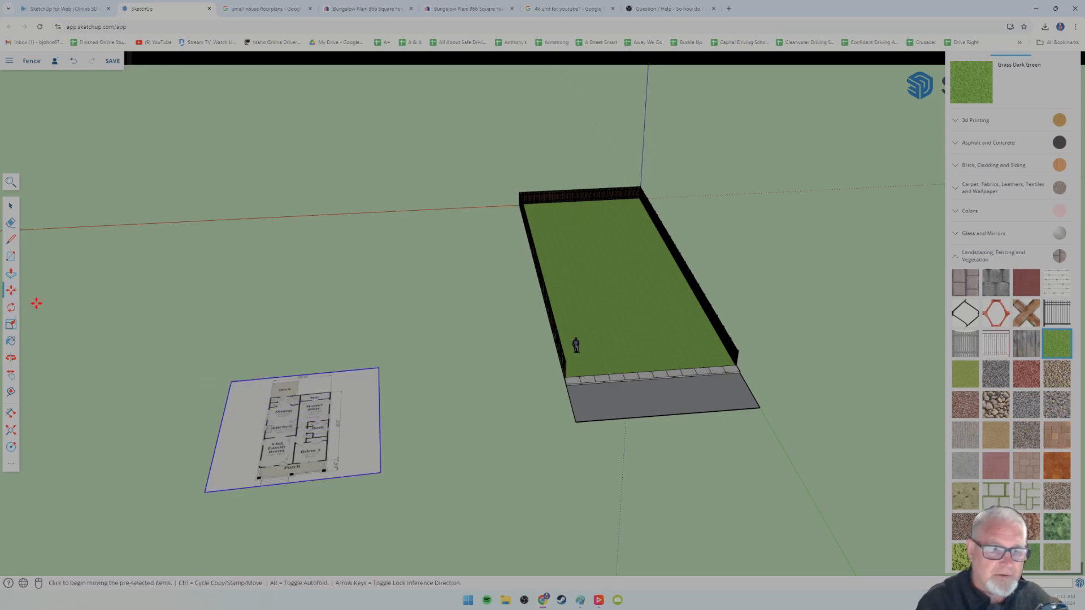
left_click(317, 430)
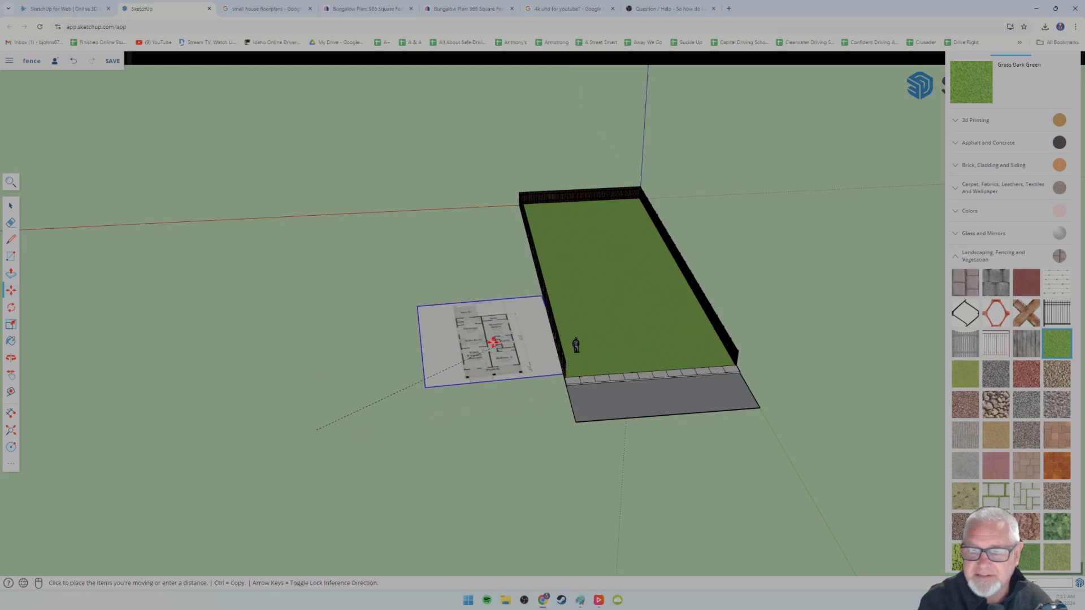
left_click(474, 368)
scroll(474, 368, "up", 2)
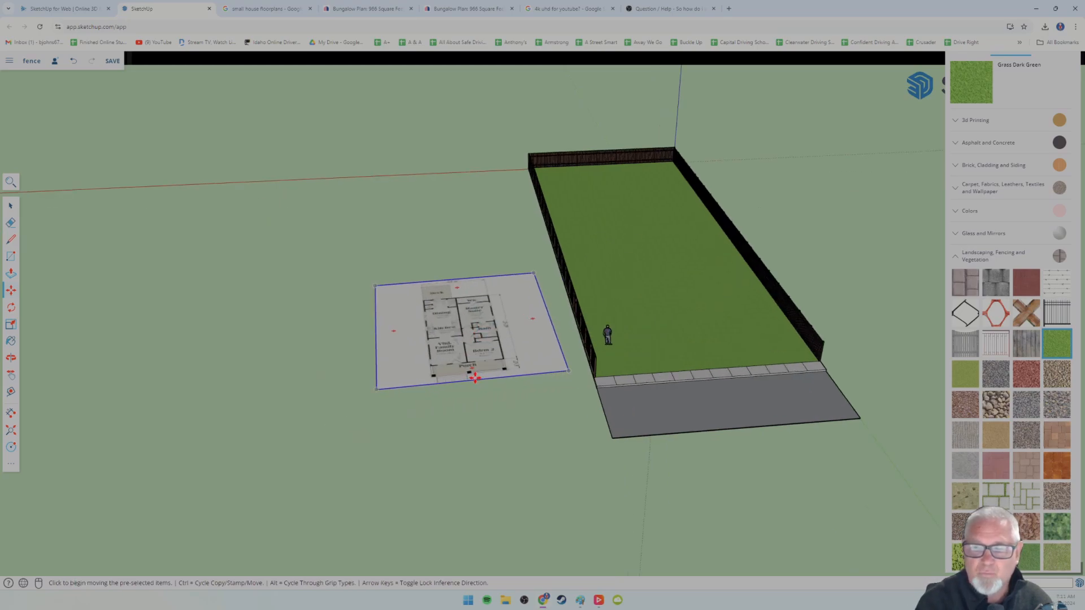
Rotate the floor plan image slightly about its near outer corner to square it with the lot's sidewalk.
left_click(12, 309)
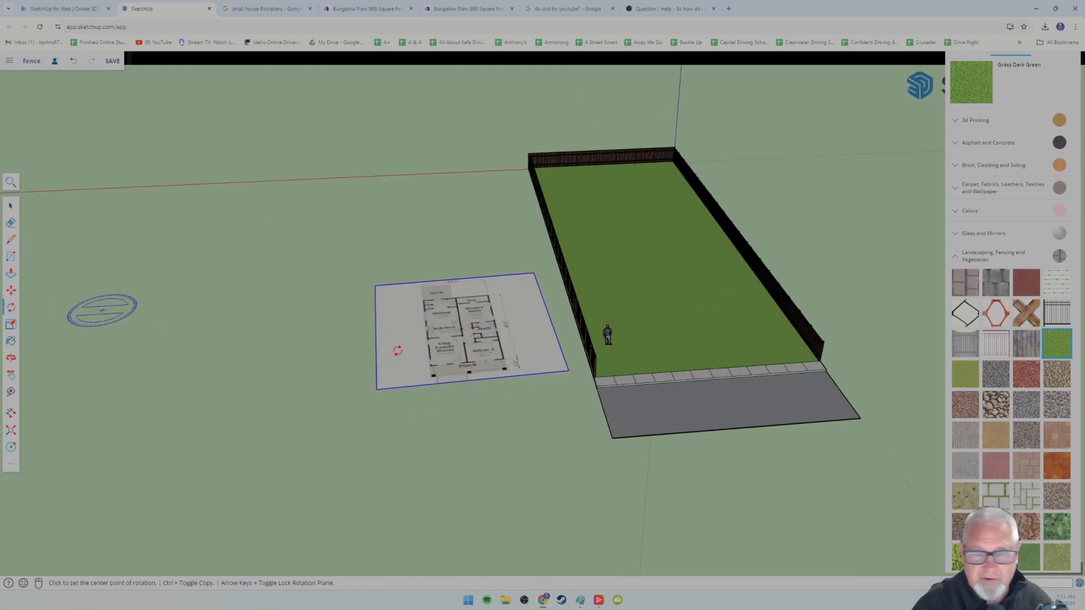
left_click(376, 389)
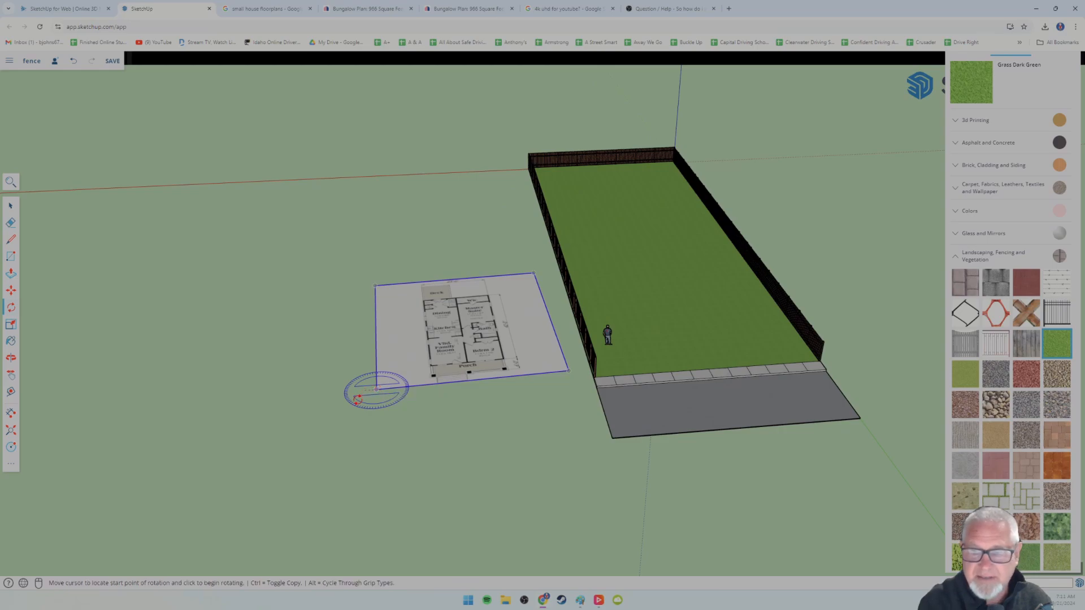
left_click(303, 391)
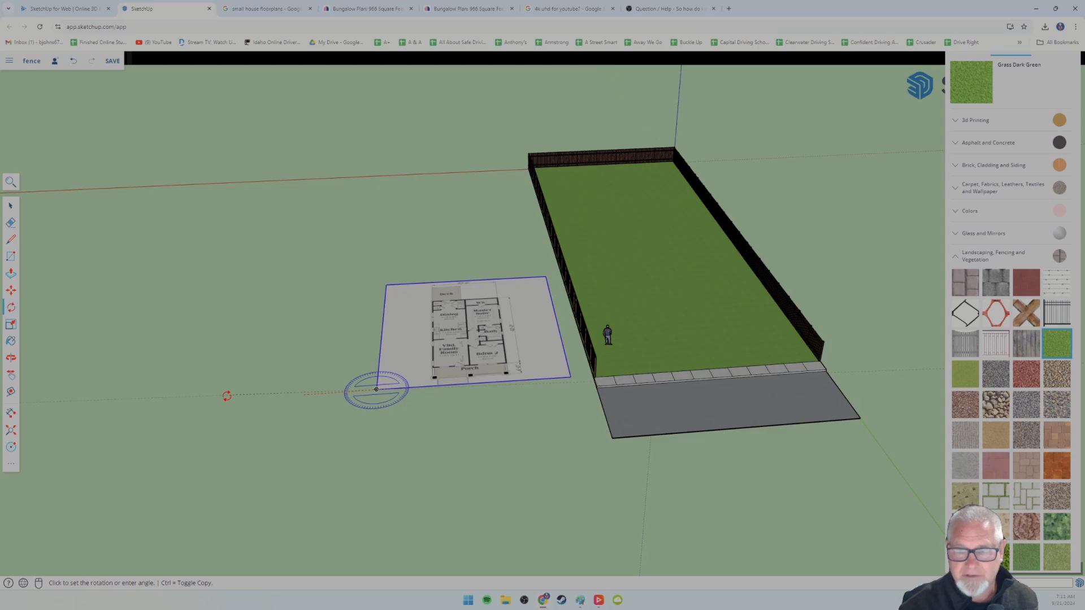
left_click(226, 396)
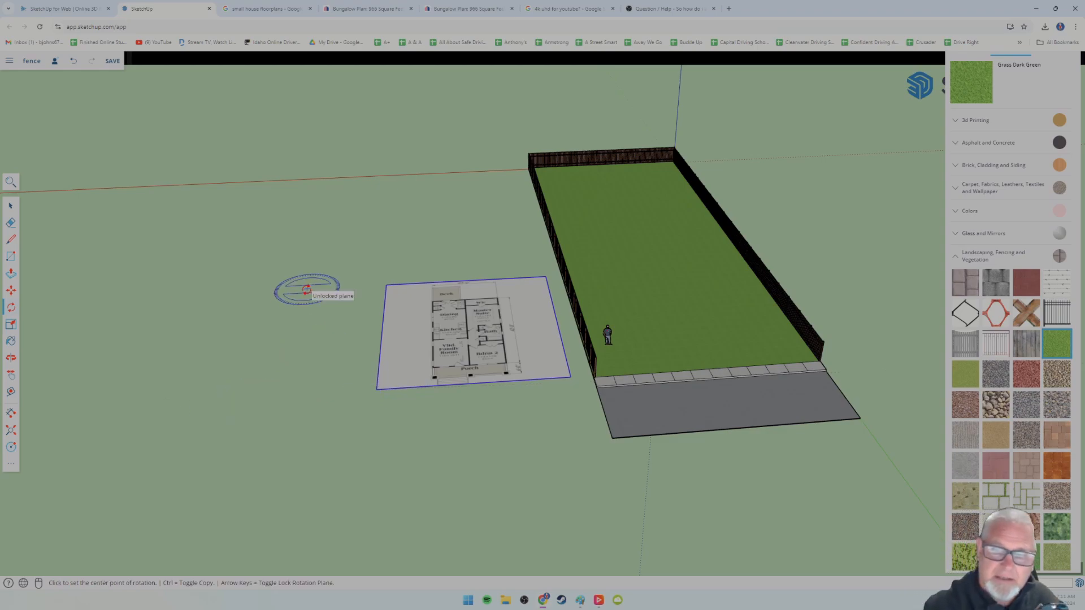
Move the floor plan image over the fence line onto the grass inside the lot, behind the person figure.
left_click(11, 291)
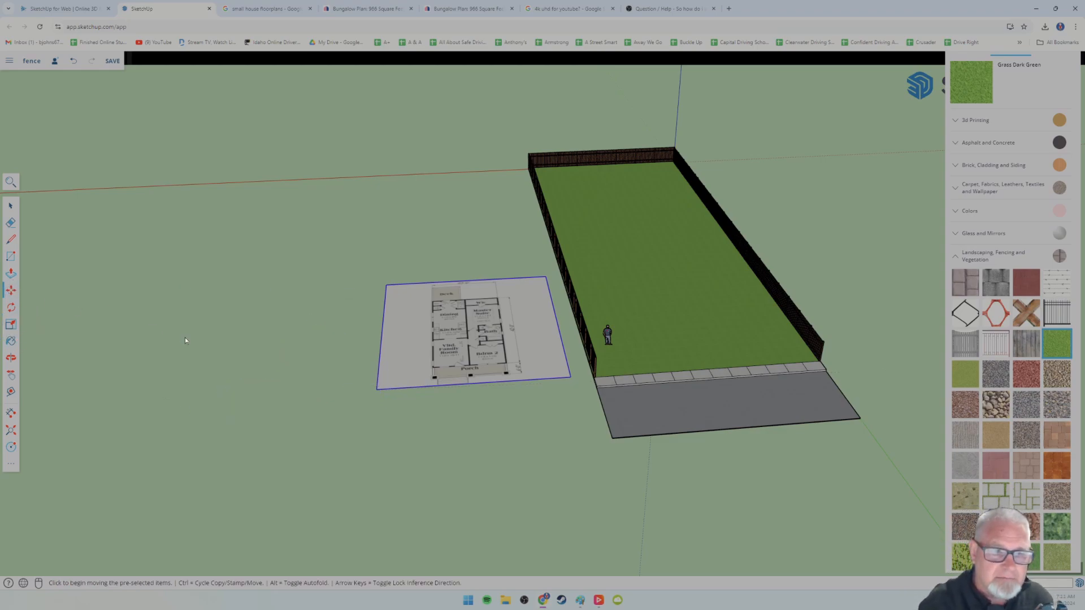
left_click(513, 322)
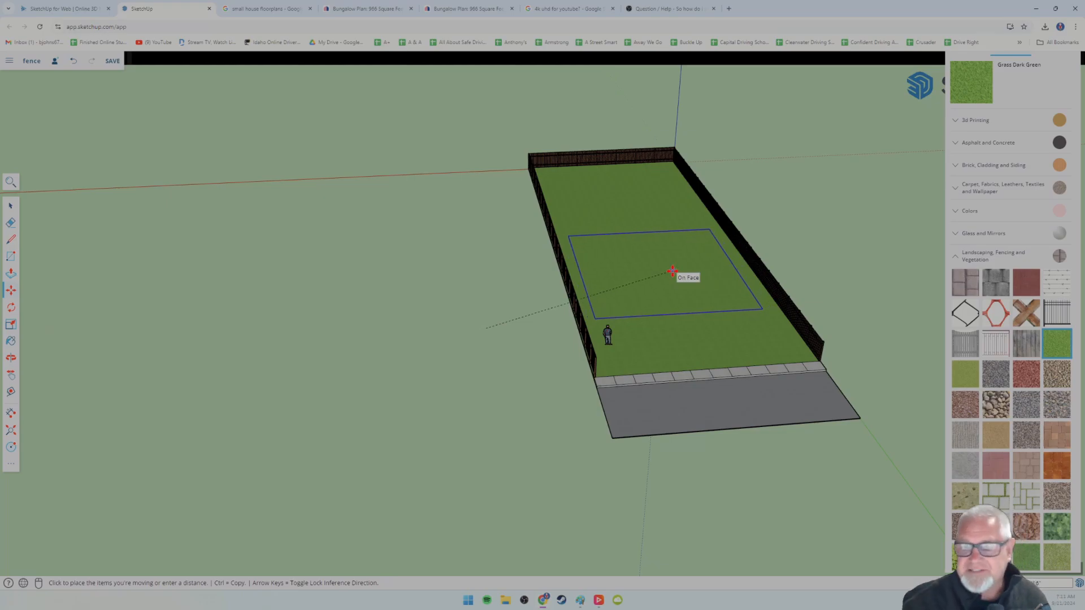
left_click(673, 272)
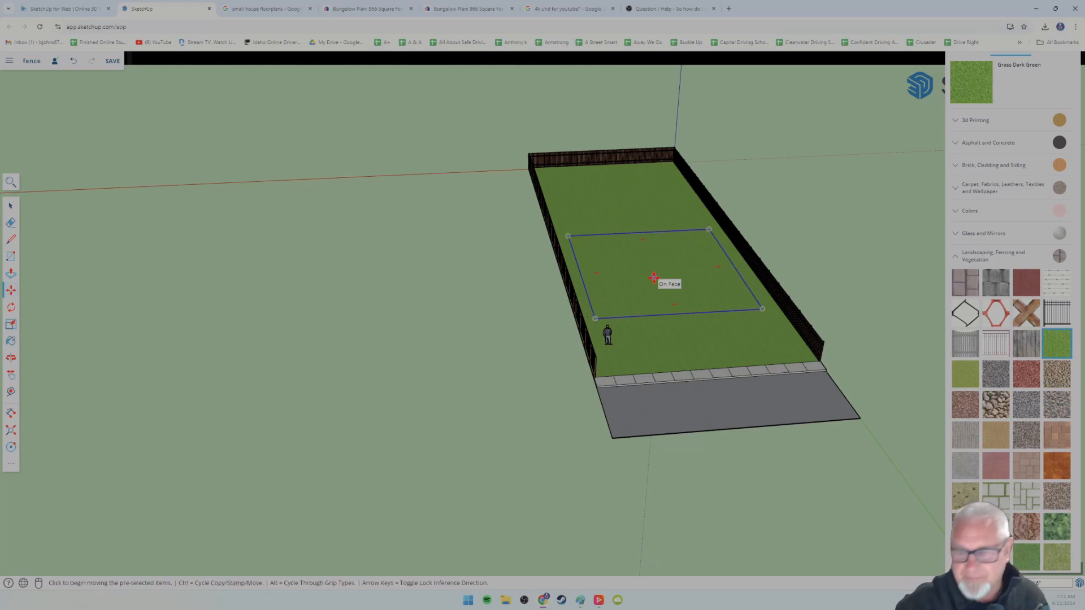
Raise the floor plan image along the blue axis so that it sits above the grass surface.
scroll(690, 314, "up", 5)
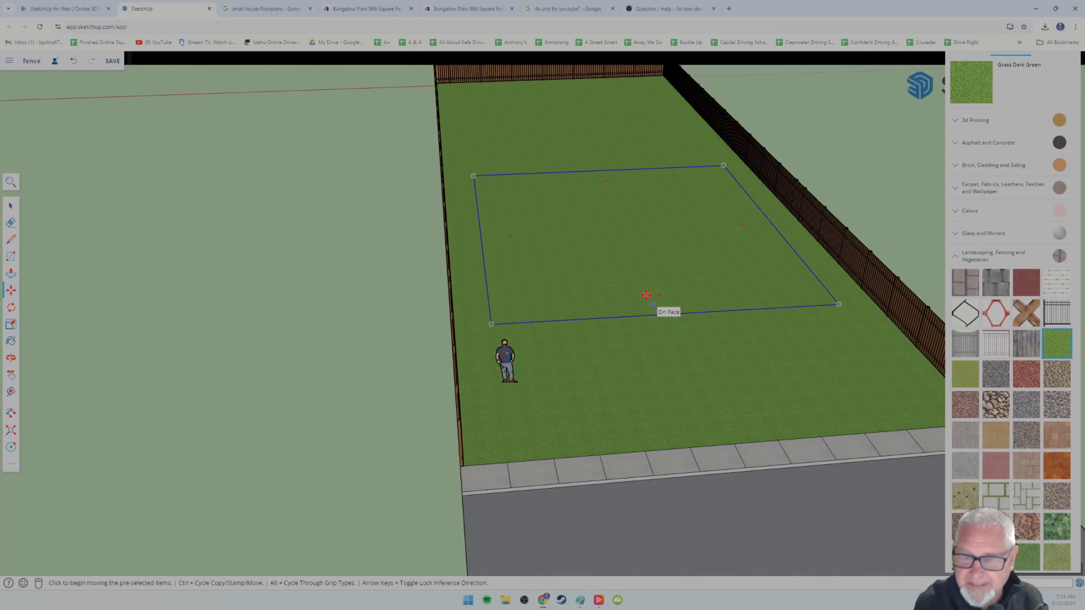
scroll(629, 293, "up", 3)
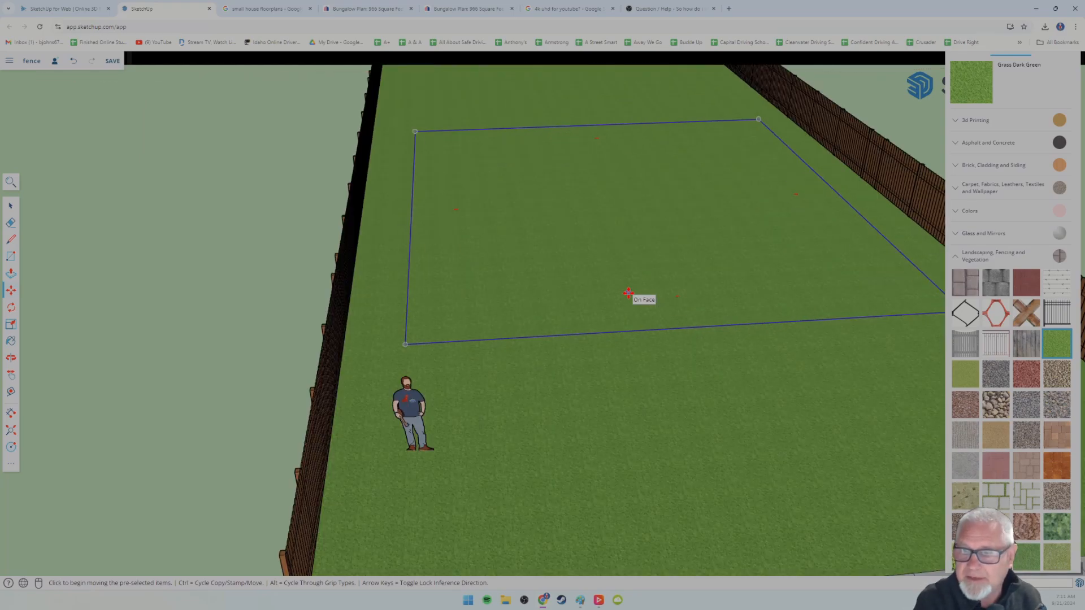
left_click(521, 314)
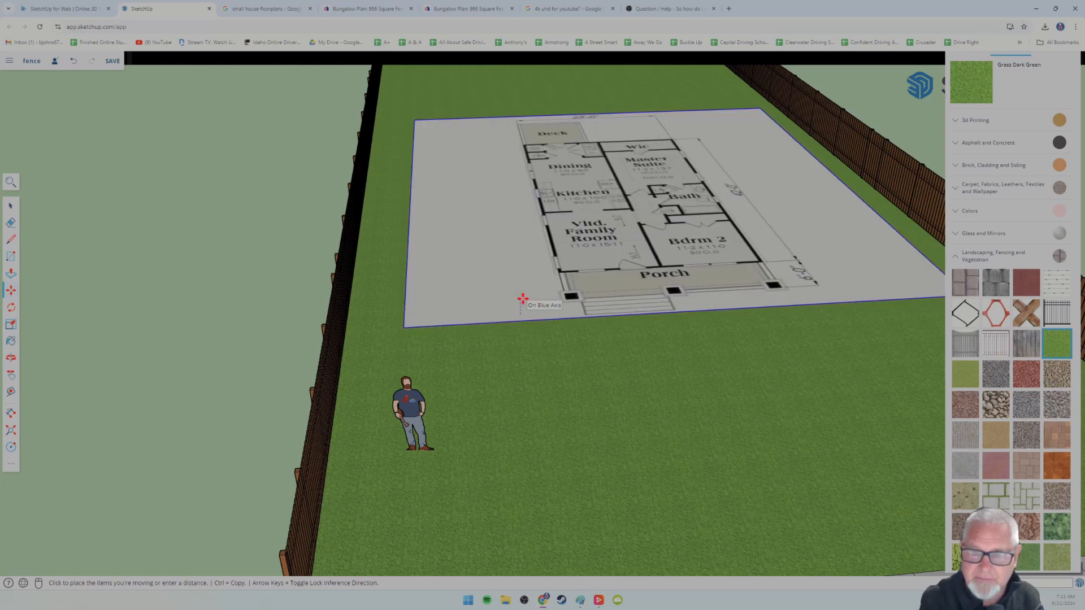
left_click(523, 299)
Lower the raised floor plan image by its front corner near the fence to just above the grass.
scroll(586, 430, "up", 3)
middle_click_drag(587, 430, 557, 279)
scroll(496, 256, "up", 2)
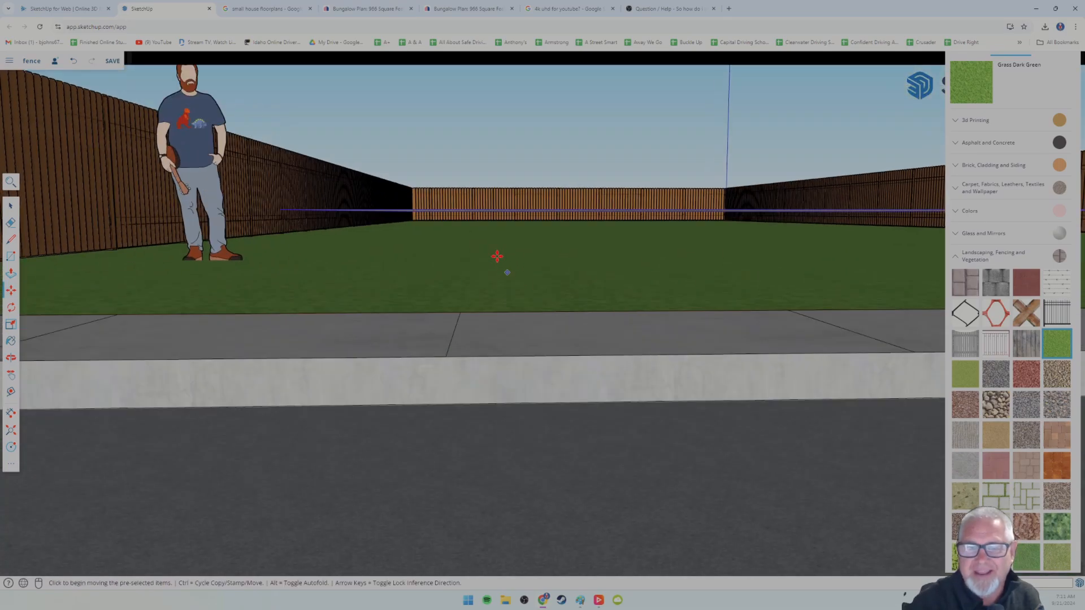
scroll(432, 256, "up", 2)
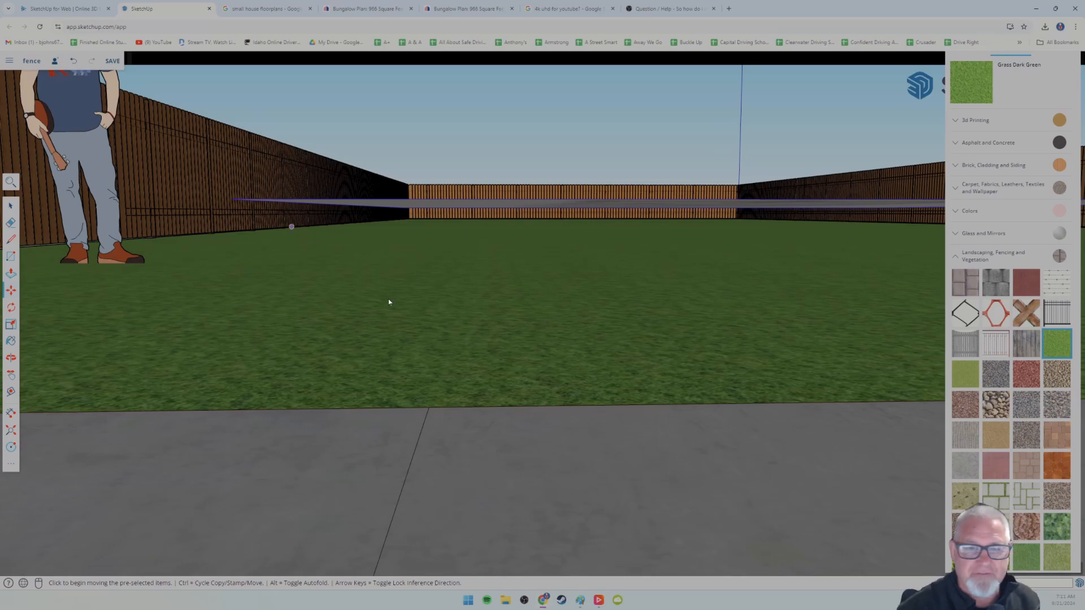
middle_click_drag(388, 303, 434, 346, "shift")
scroll(571, 379, "up", 4)
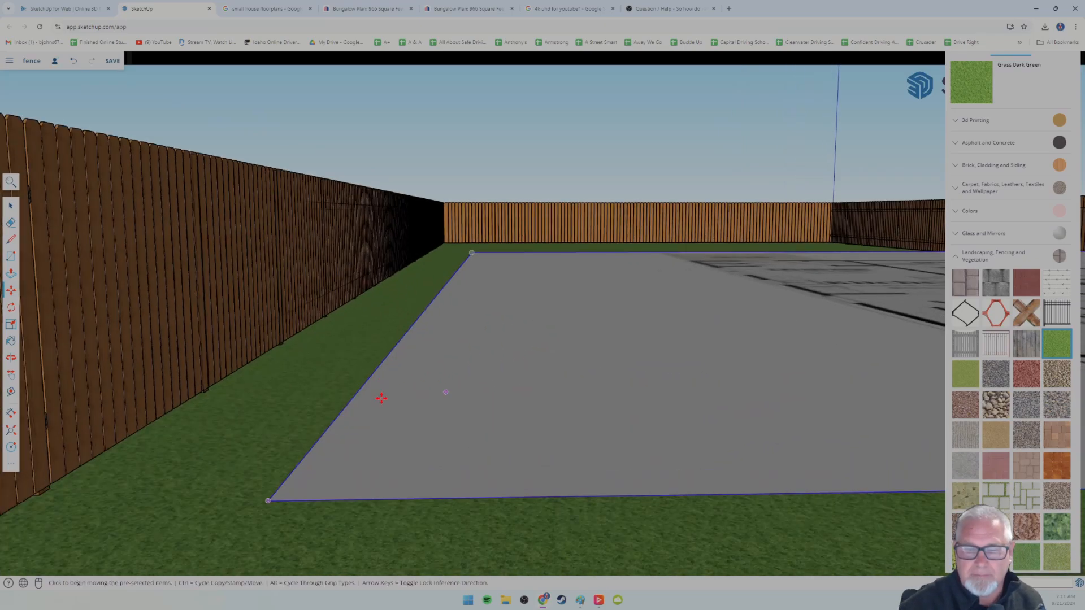
middle_click_drag(381, 398, 276, 340)
scroll(276, 339, "up", 5)
key("m")
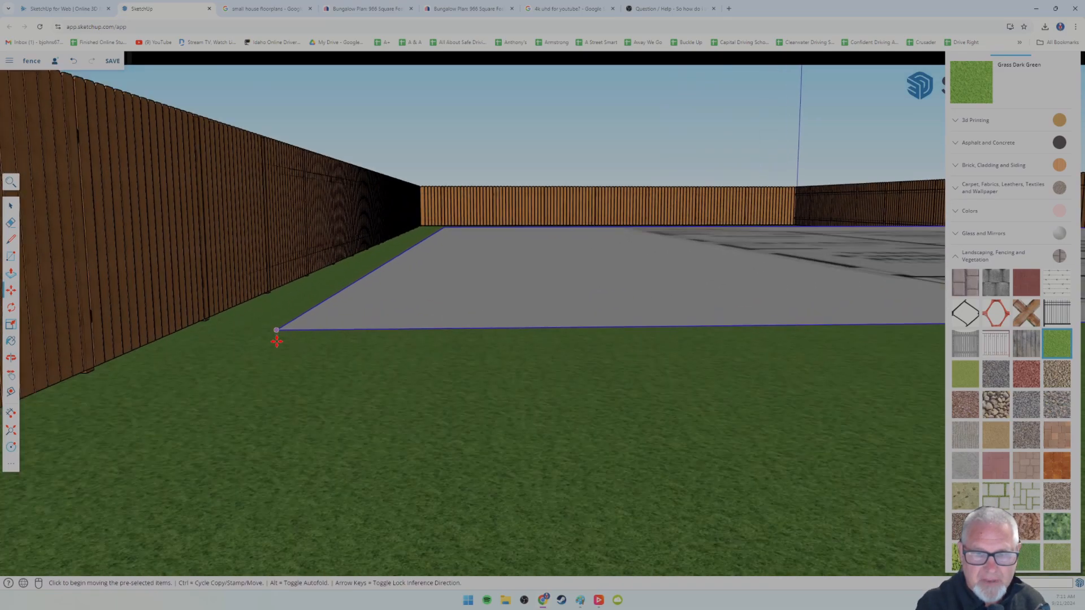
scroll(276, 341, "up", 1)
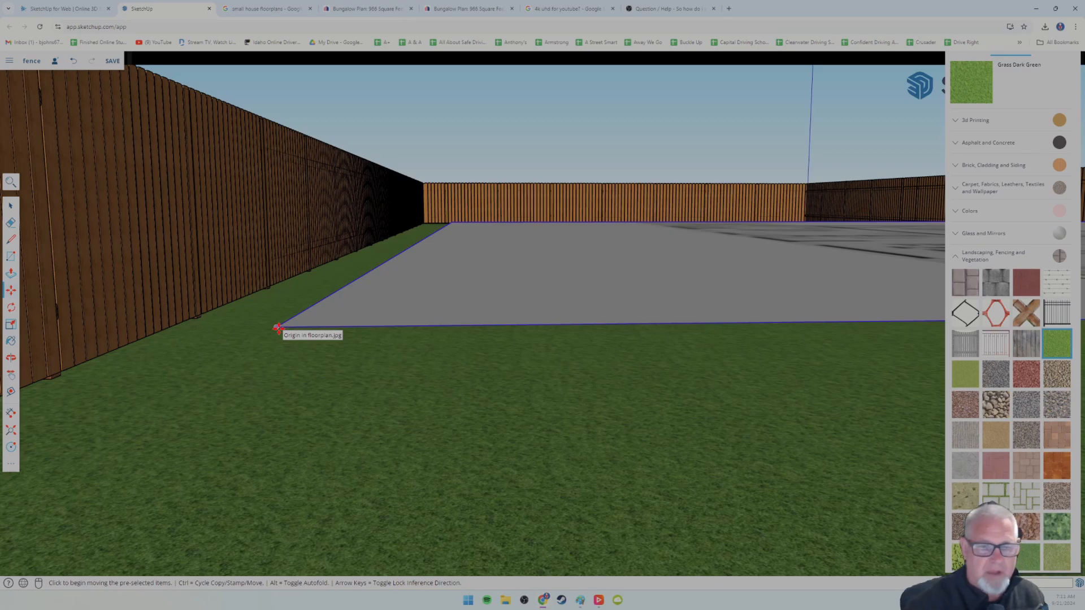
left_click(277, 335)
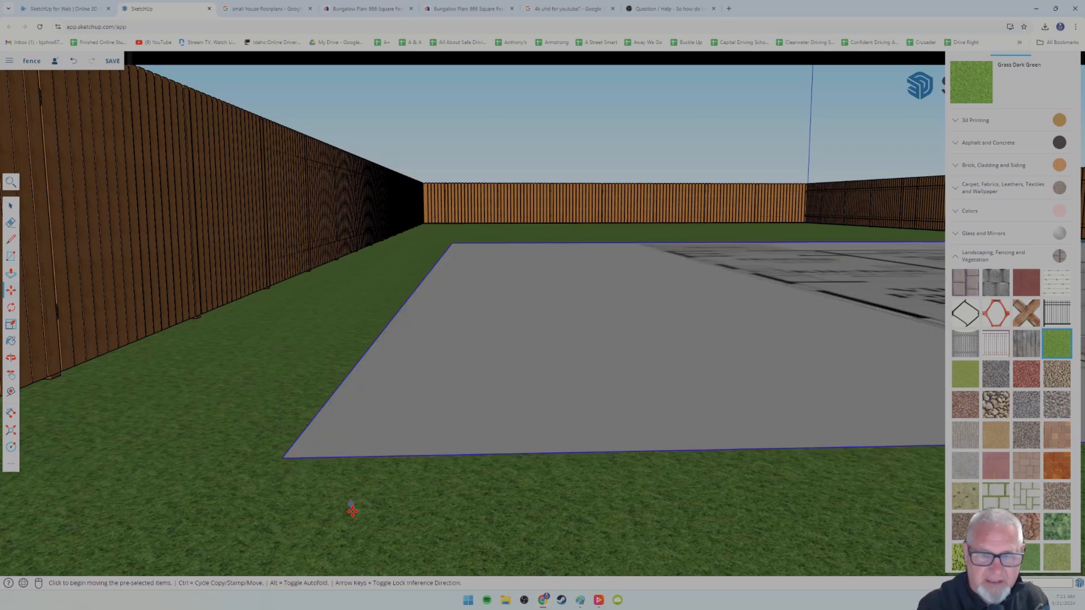
Move the floor plan image by its front corner onto the base corner of the nearby fence post.
middle_click_drag(361, 497, 384, 448)
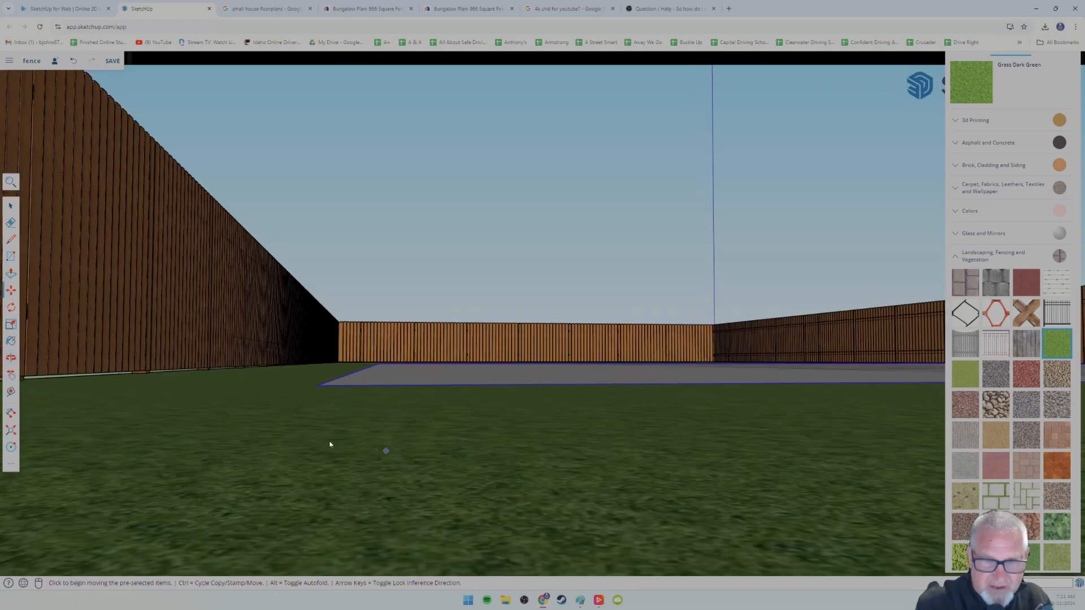
middle_click_drag(327, 424, 339, 283)
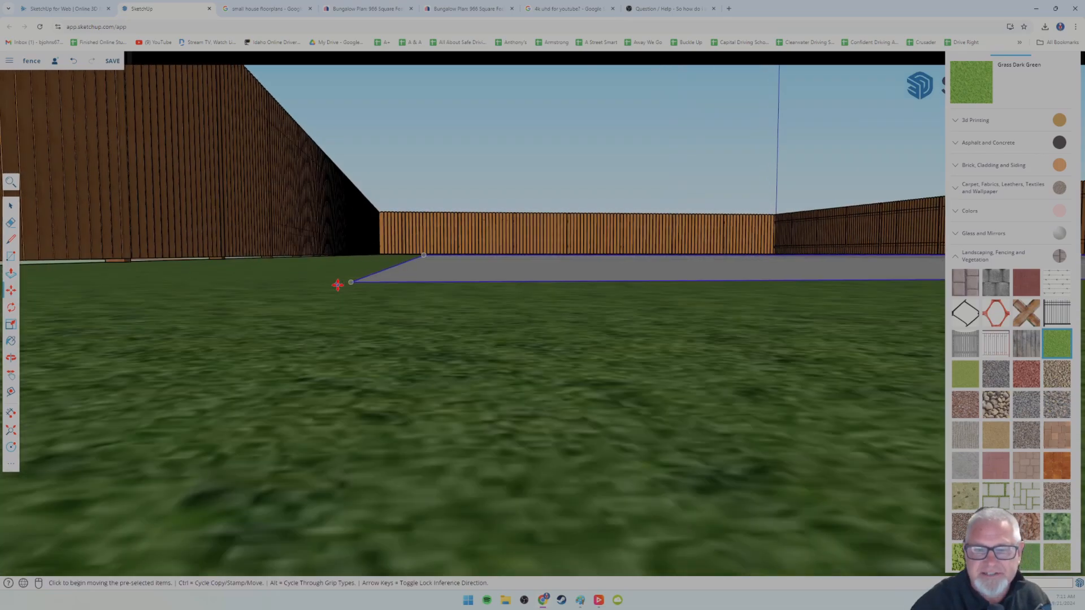
scroll(364, 286, "up", 4)
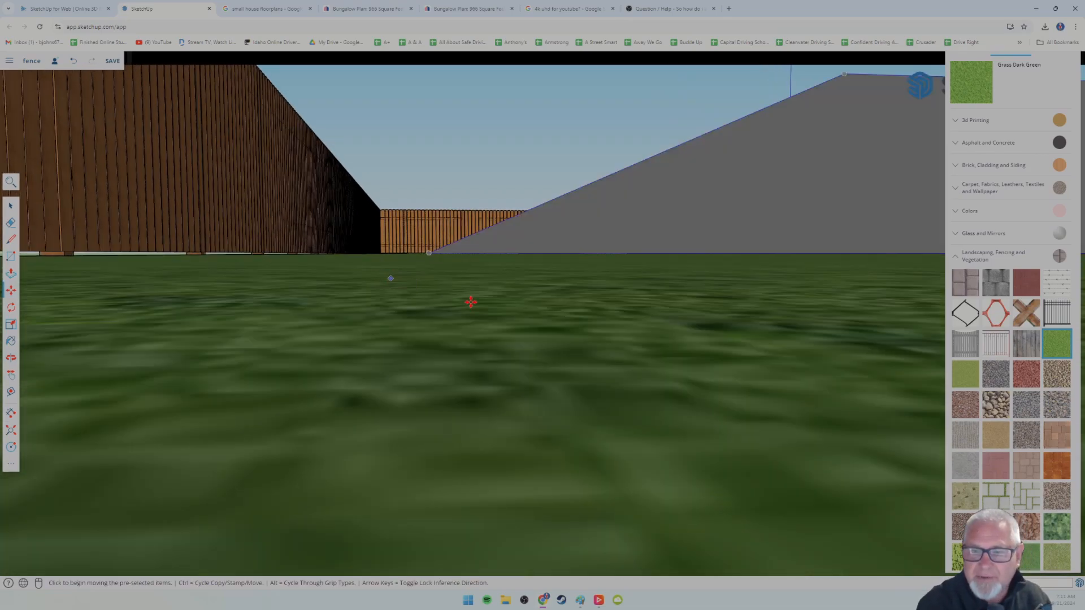
scroll(470, 302, "down", 4)
middle_click_drag(470, 301, 370, 333)
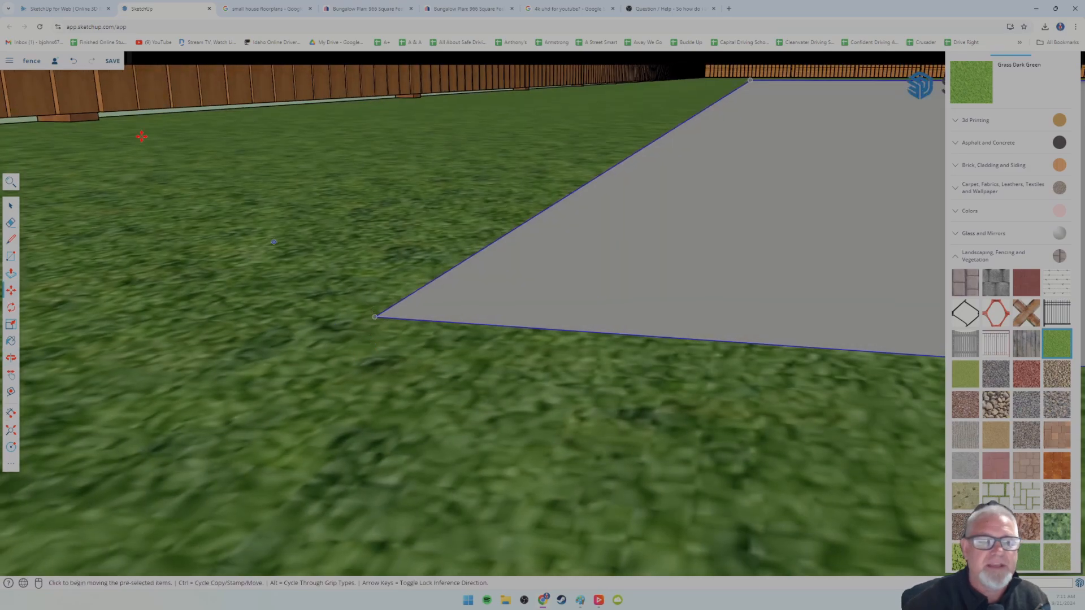
left_click(375, 317)
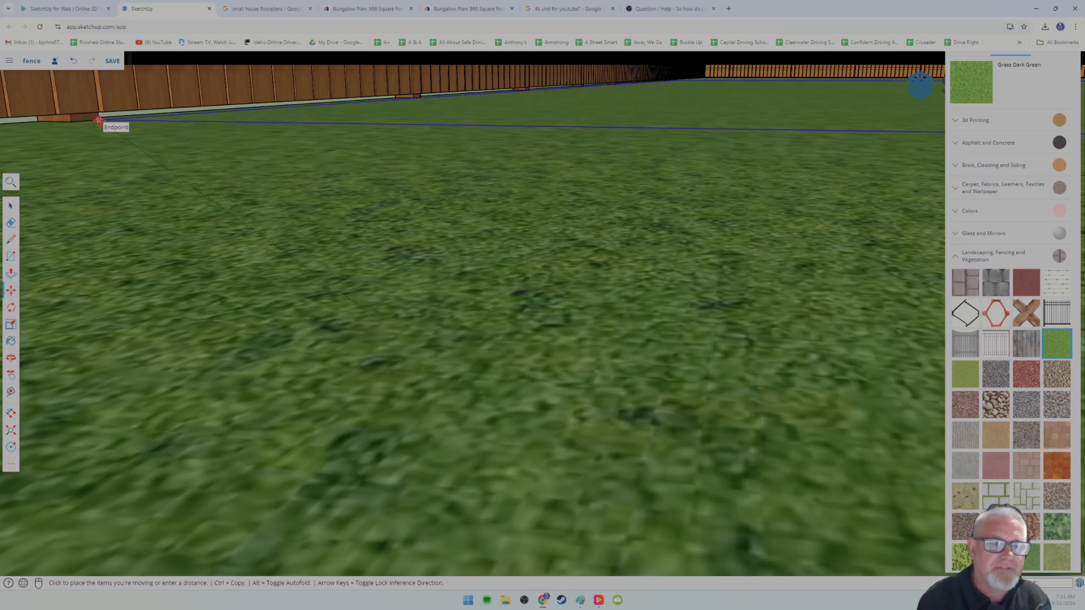
middle_click_drag(106, 163, 128, 205)
scroll(115, 183, "up", 8)
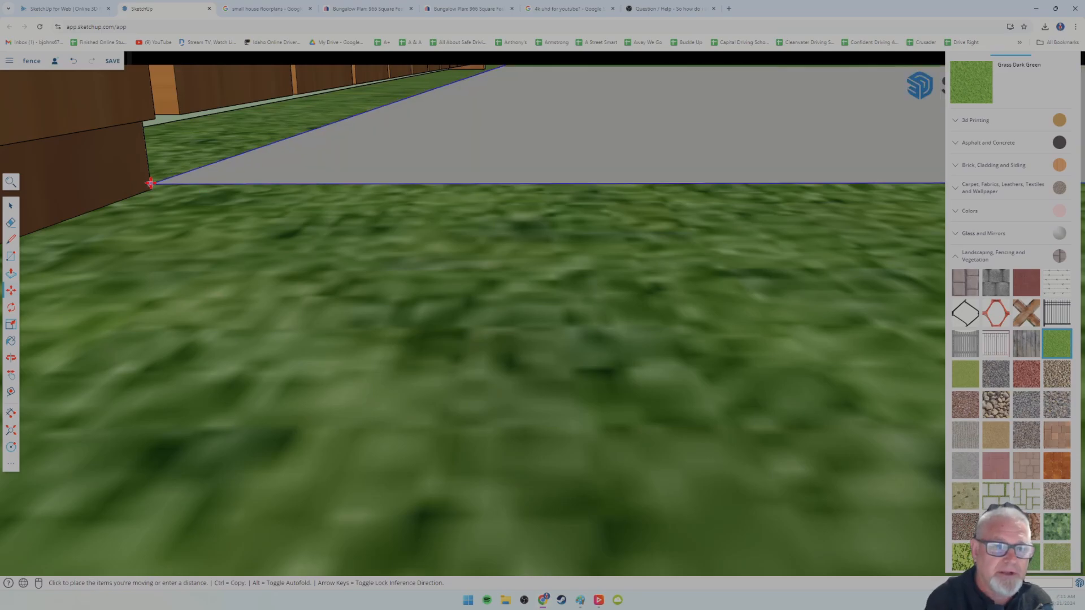
scroll(228, 242, "down", 5)
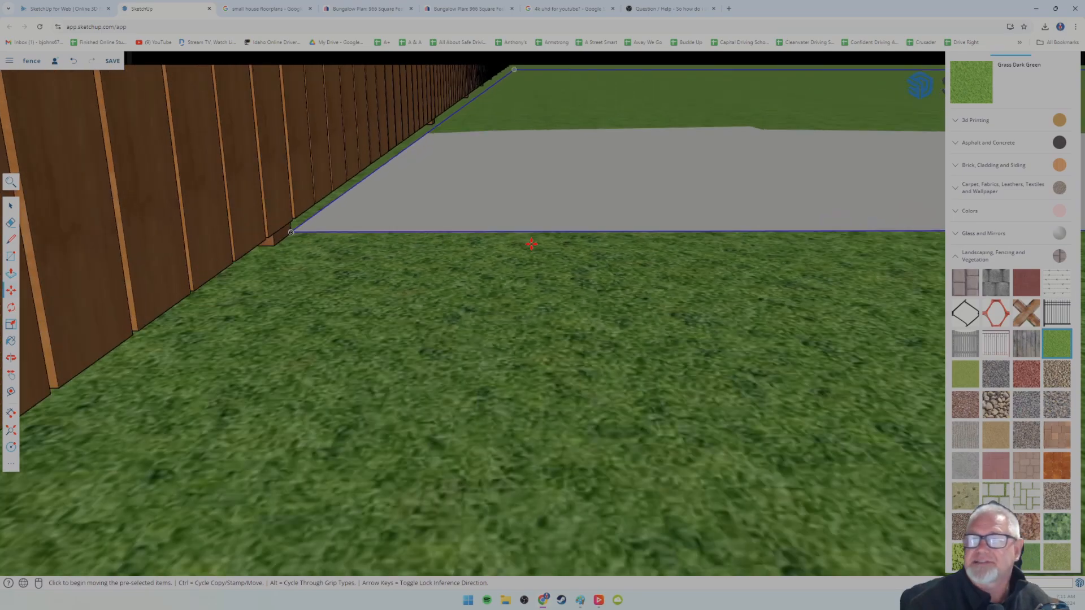
Raise the floor plan image by its front corner a little way up the vertical edge of the fence post.
middle_click_drag(531, 243, 457, 220)
scroll(434, 247, "up", 6)
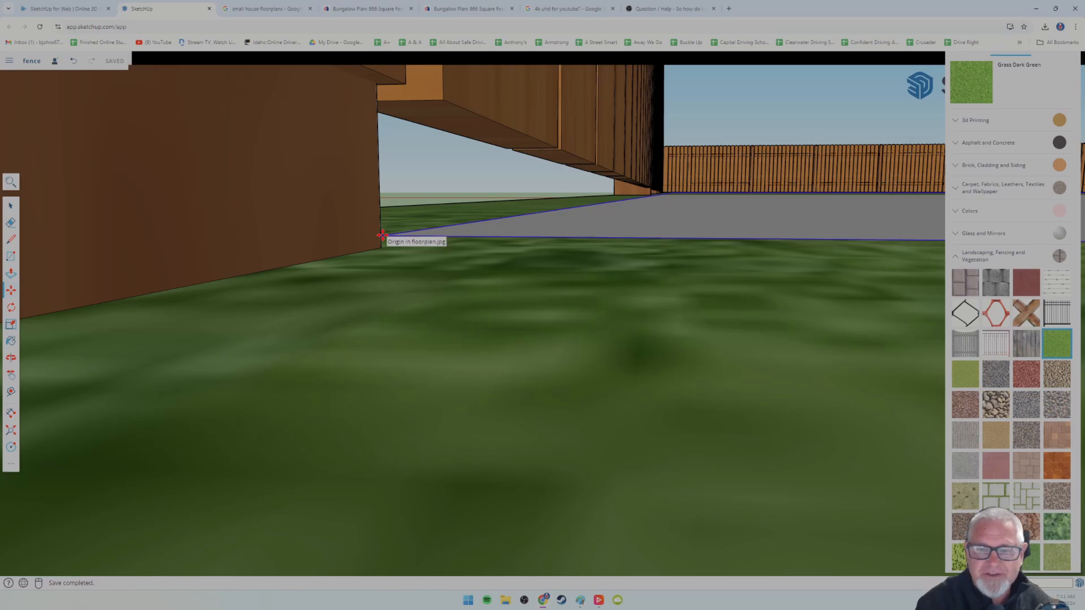
left_click(382, 228)
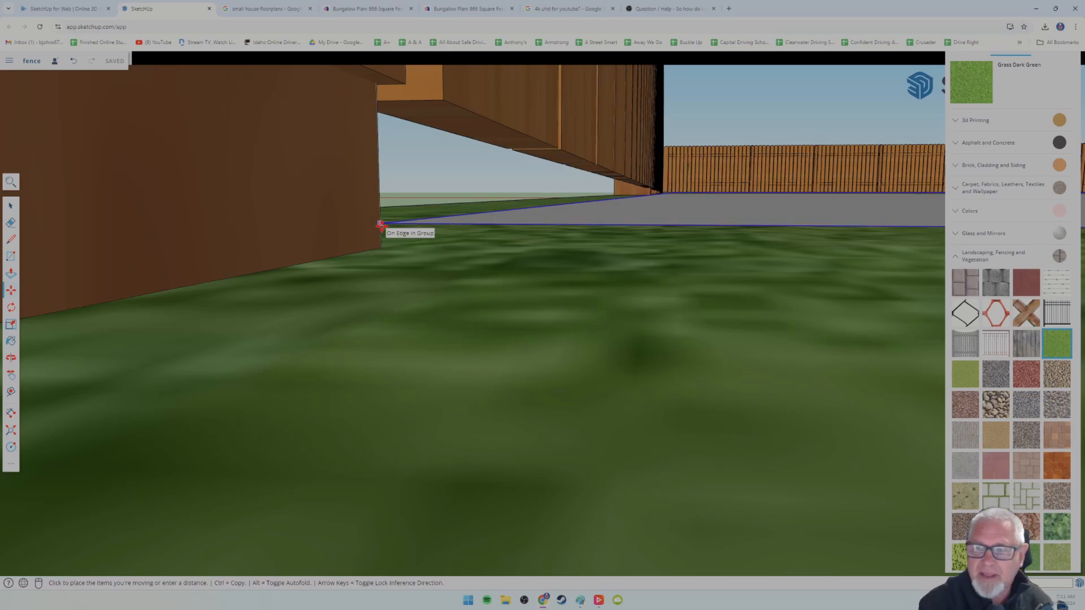
left_click(381, 227)
Examine how the raised floor plan image shows against the grass from farther away, across the whole lot.
middle_click_drag(548, 280, 539, 342)
scroll(567, 303, "down", 7)
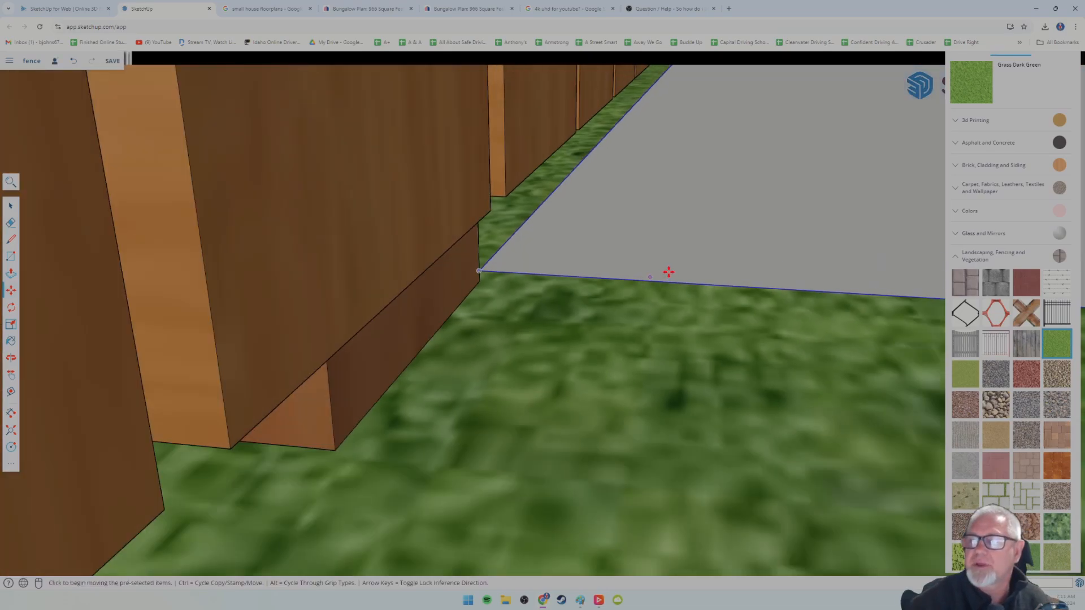
scroll(707, 261, "down", 4)
middle_click_drag(741, 266, 446, 262, "shift")
scroll(767, 272, "down", 7)
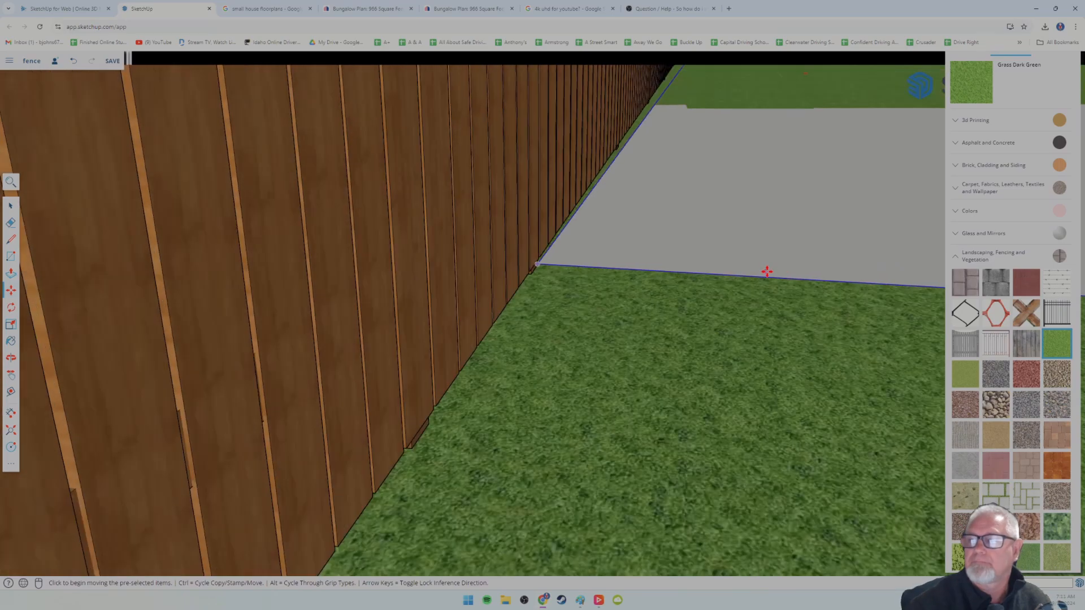
scroll(772, 269, "down", 10)
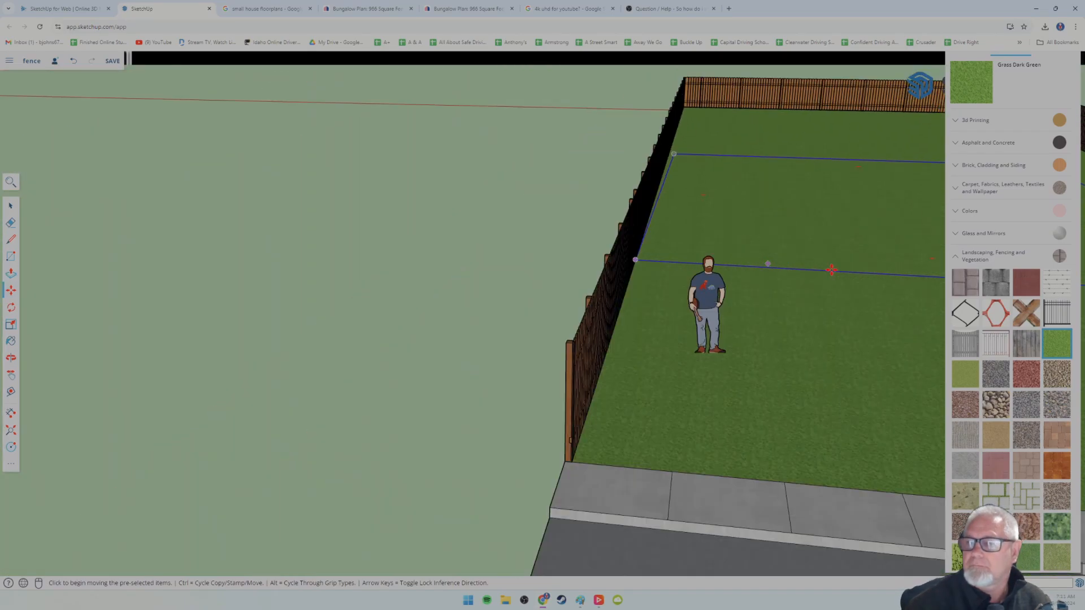
middle_click_drag(831, 270, 652, 233)
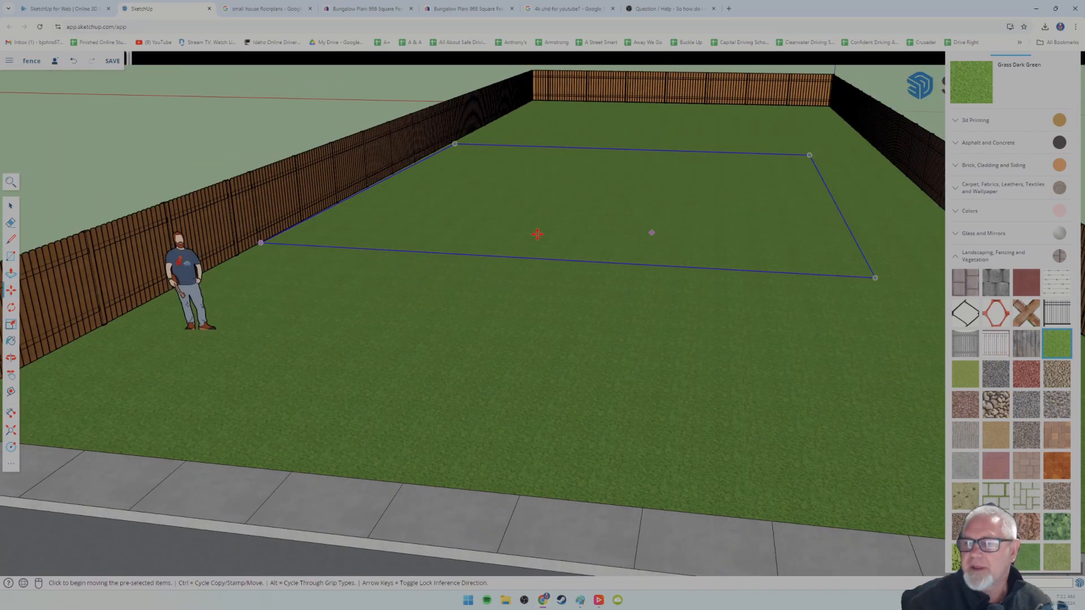
Raise the floor plan image farther along the fence post's vertical edge, close to the bottom of the fence boards.
scroll(375, 244, "up", 10)
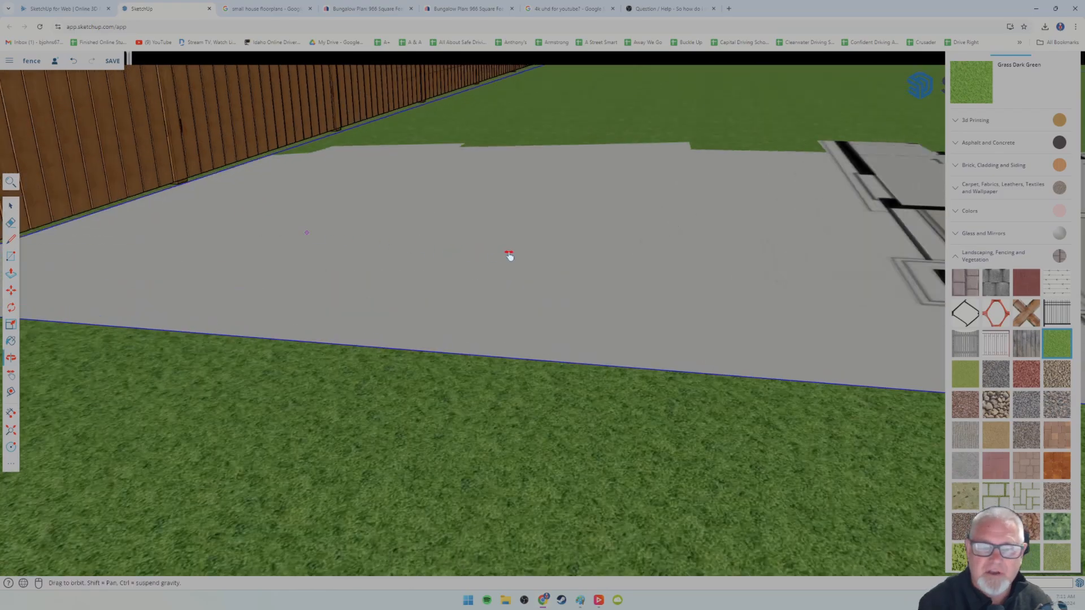
middle_click_drag(306, 314, 473, 293, "shift")
scroll(426, 293, "up", 3)
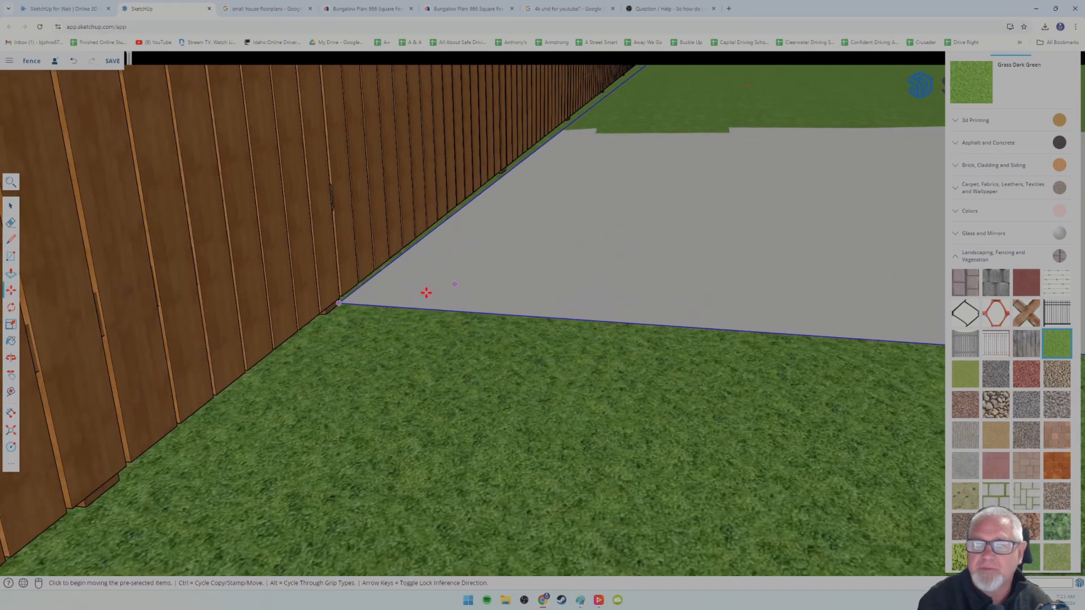
middle_click_drag(411, 305, 478, 295, "shift")
scroll(373, 311, "up", 4)
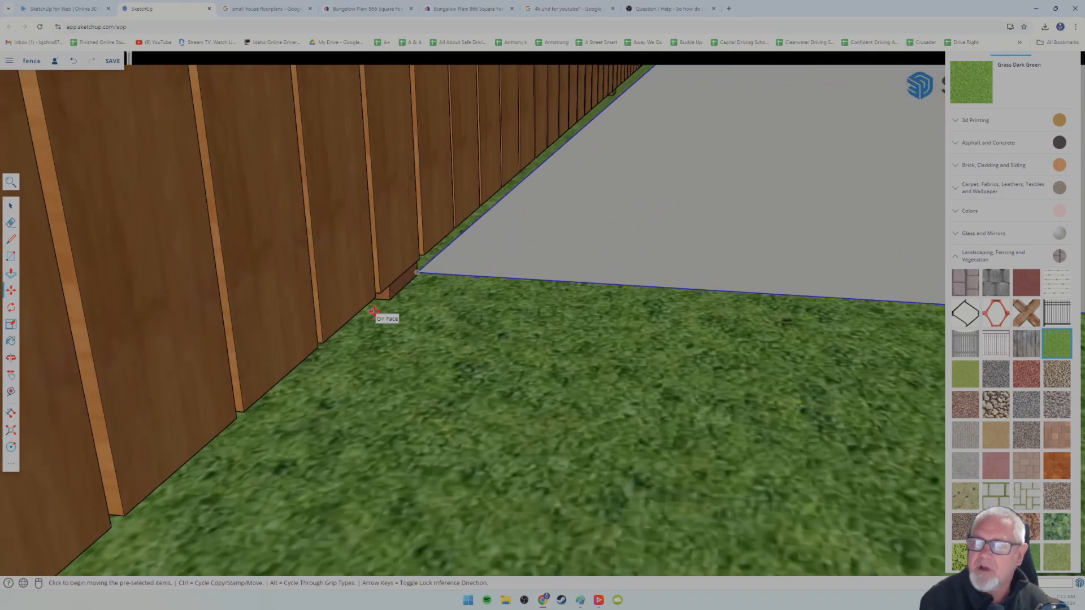
scroll(397, 295, "up", 5)
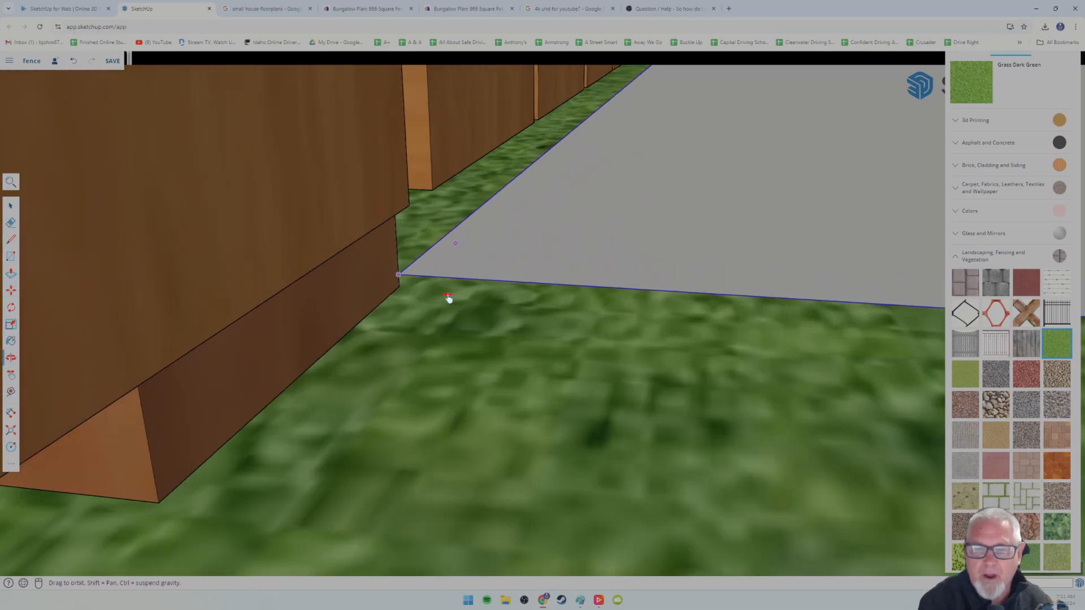
middle_click_drag(448, 298, 428, 374, "shift")
scroll(406, 323, "up", 4)
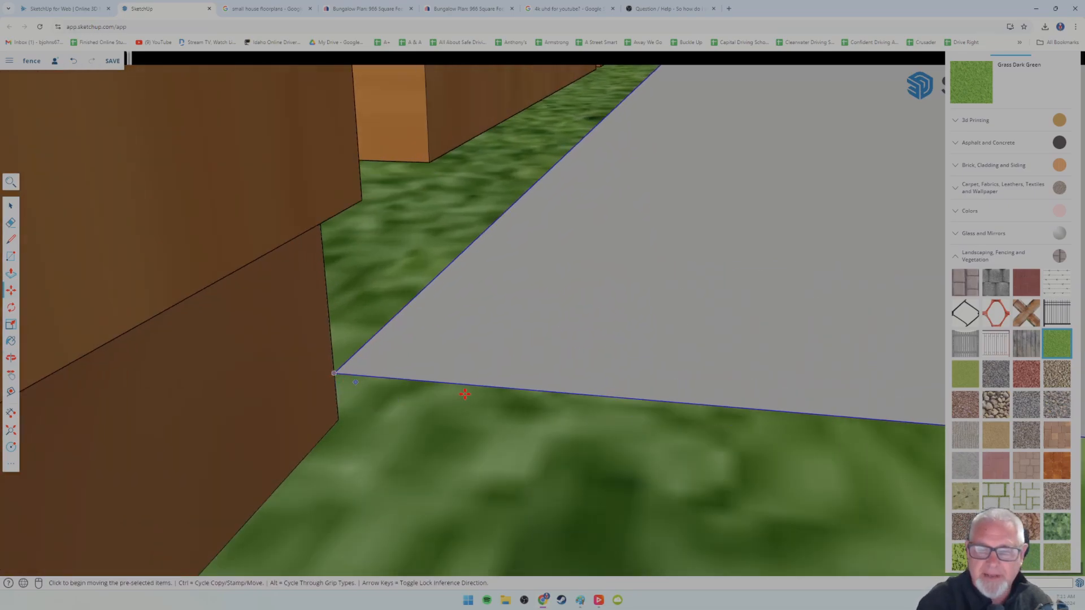
middle_click_drag(465, 394, 248, 312)
scroll(735, 289, "down", 8)
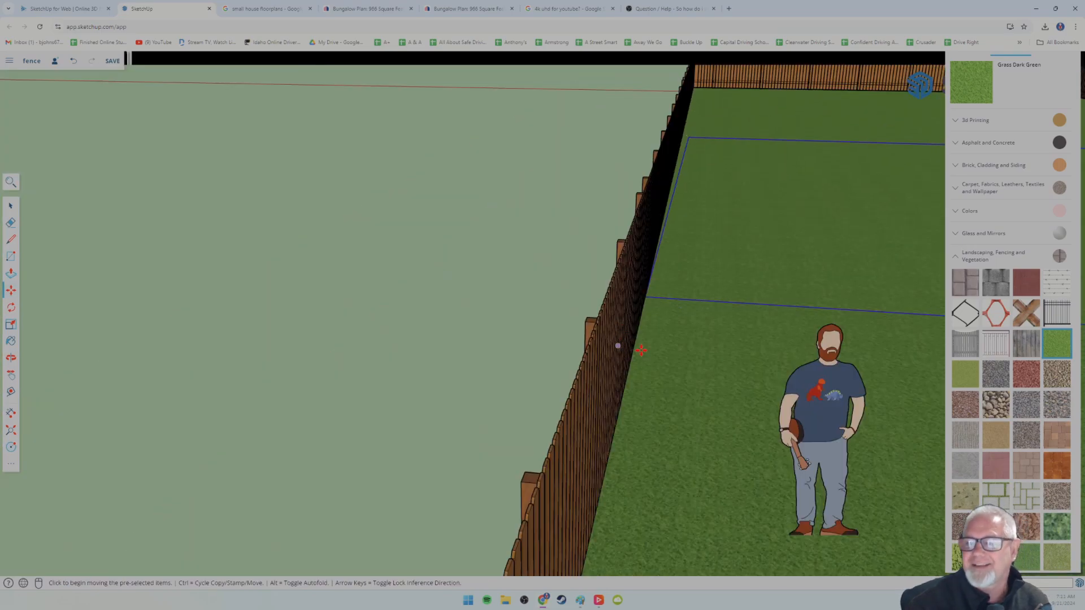
scroll(641, 350, "up", 6)
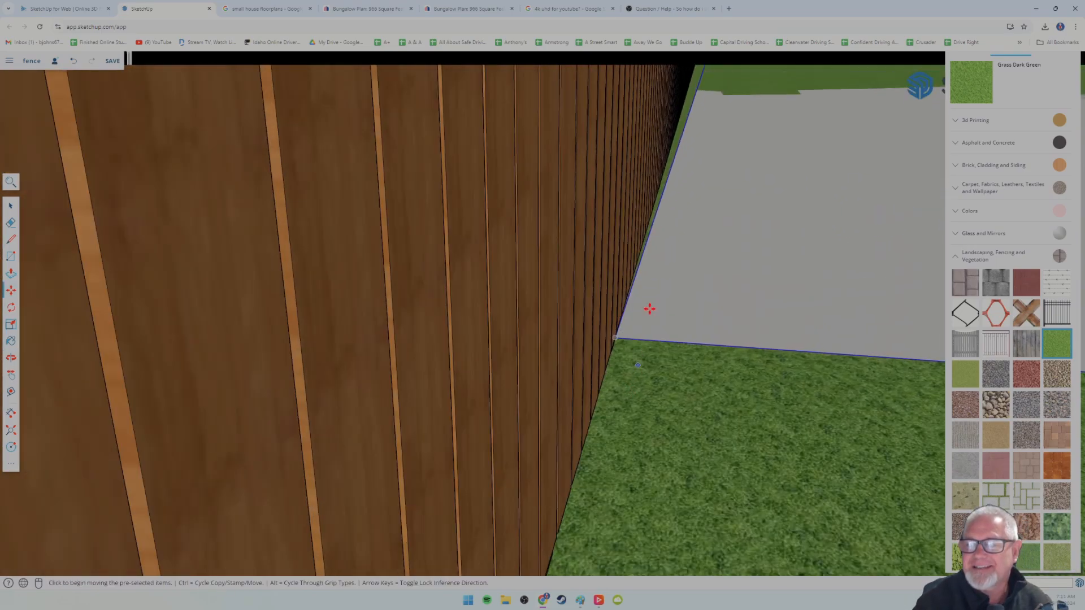
scroll(649, 309, "up", 5)
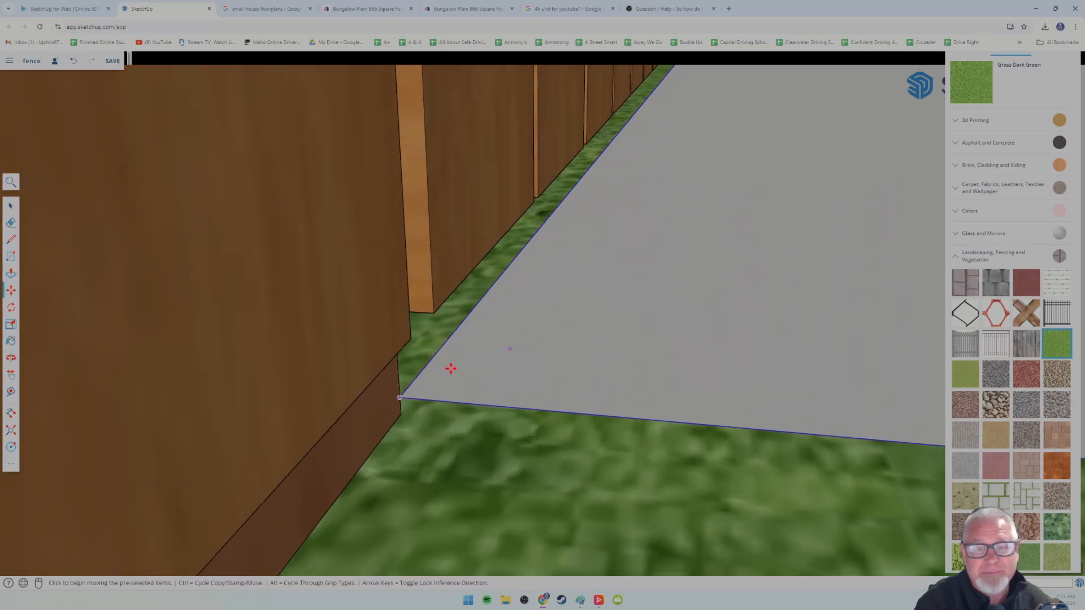
middle_click_drag(451, 368, 446, 330)
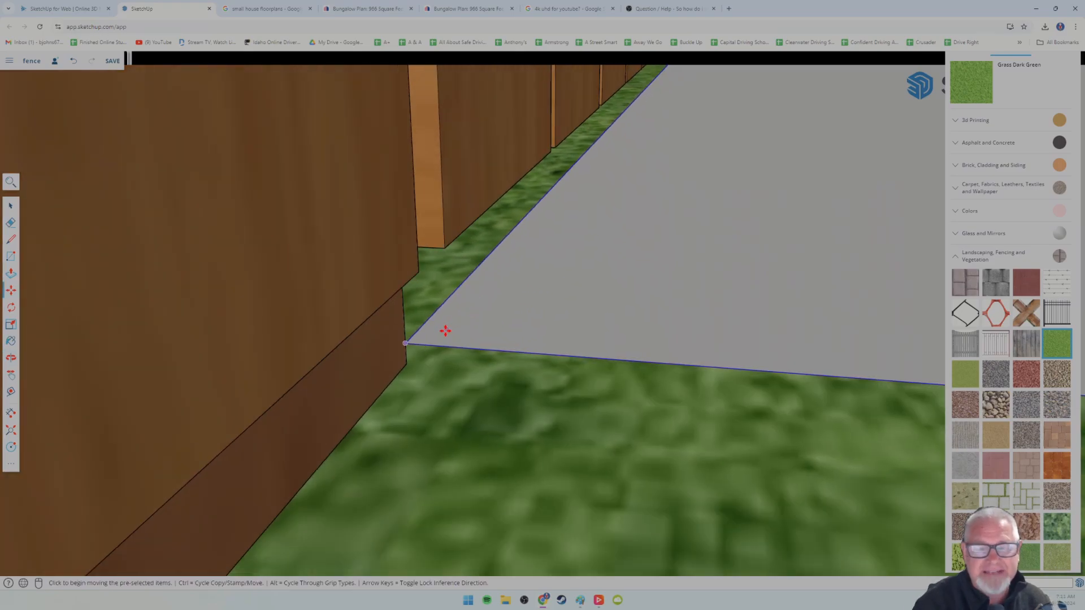
left_click(406, 341)
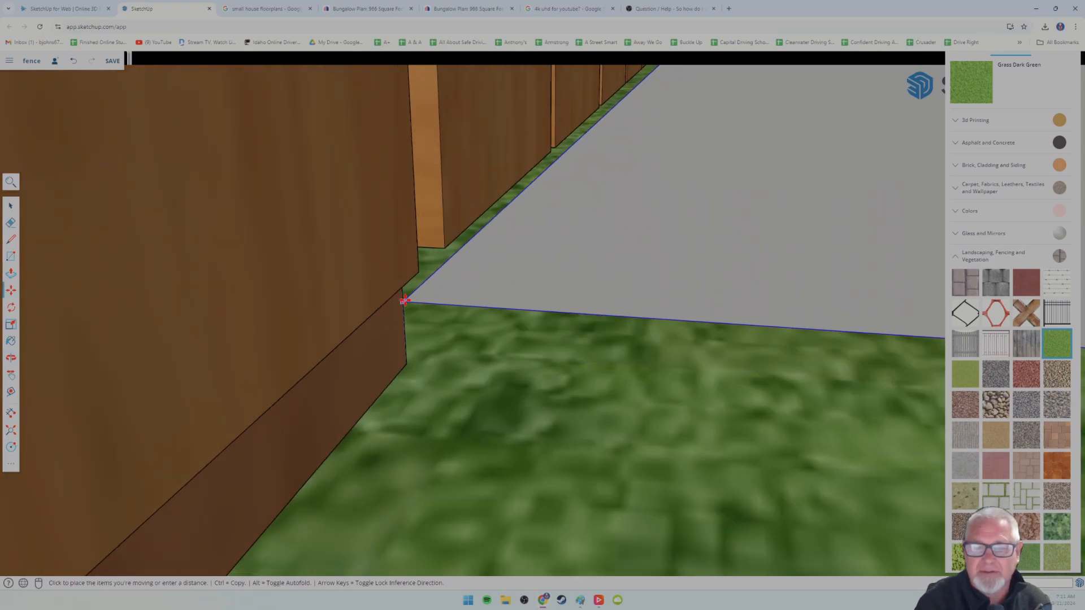
left_click(404, 301)
Examine the floor plan image from near and far for grass showing through the drawing.
scroll(574, 348, "down", 6)
scroll(753, 361, "down", 8)
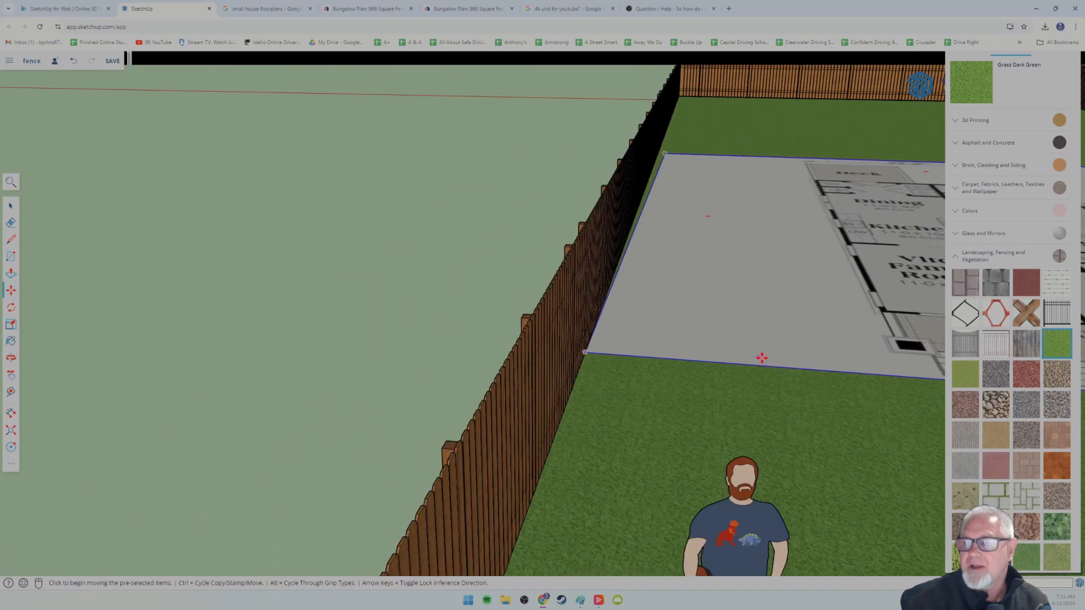
middle_click_drag(785, 363, 419, 310, "shift")
scroll(770, 362, "up", 5)
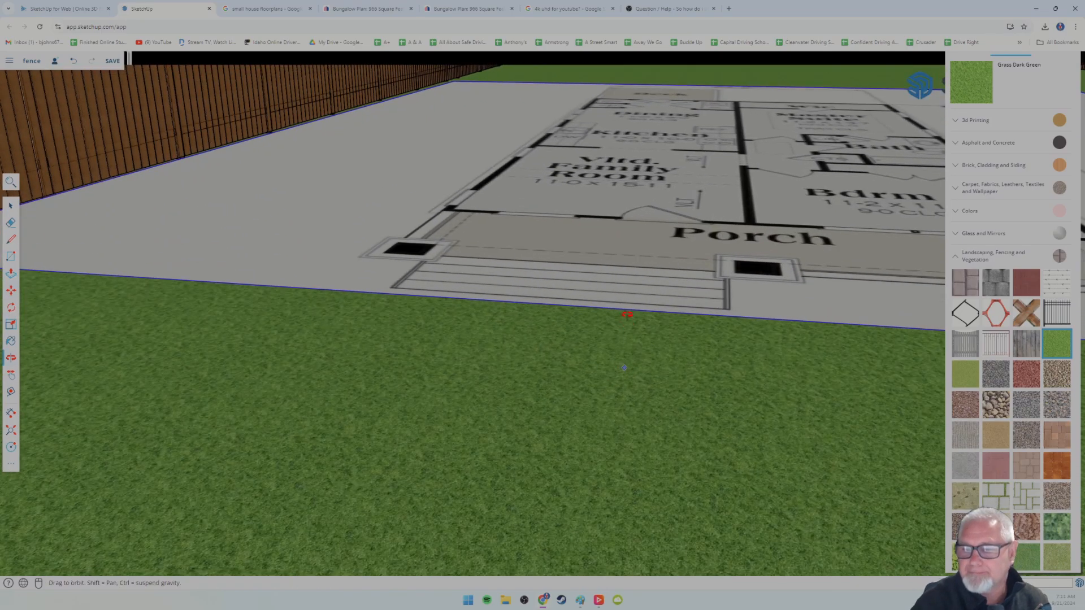
middle_click_drag(626, 315, 625, 349)
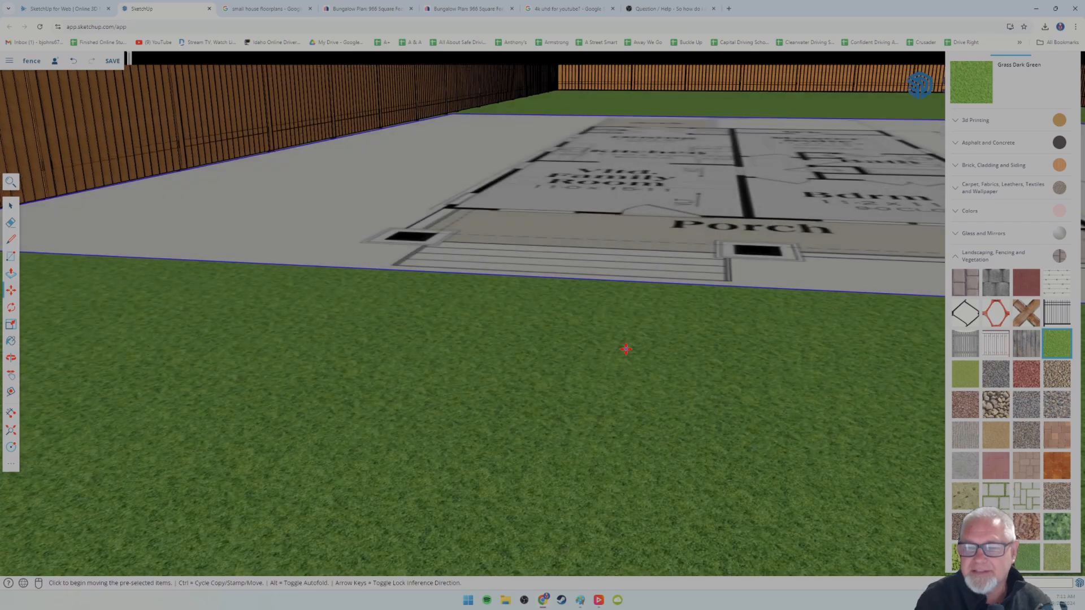
scroll(625, 349, "down", 4)
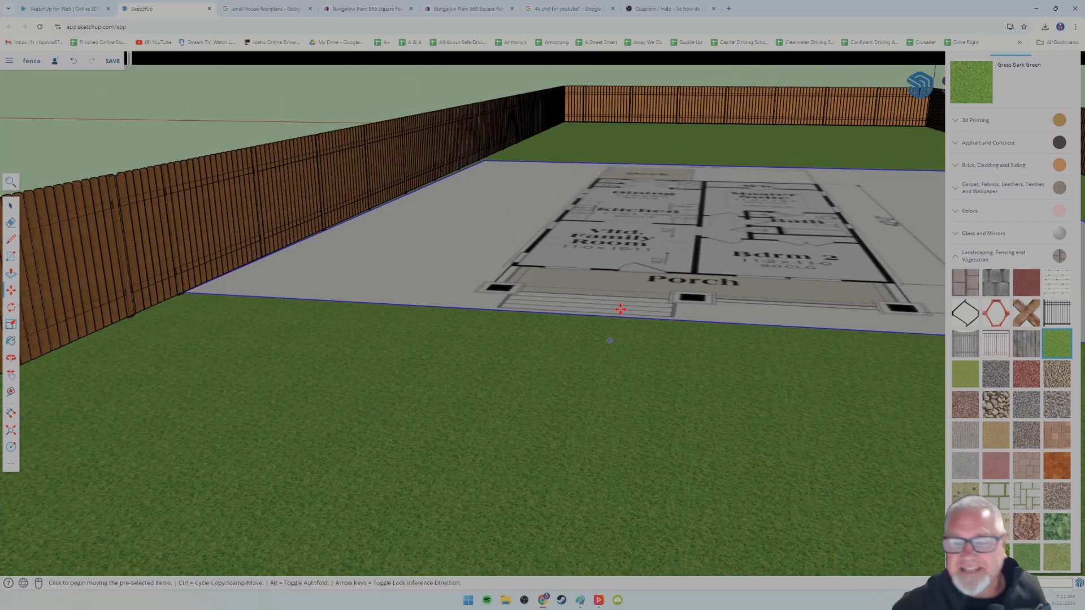
scroll(619, 295, "down", 3)
scroll(624, 308, "down", 4)
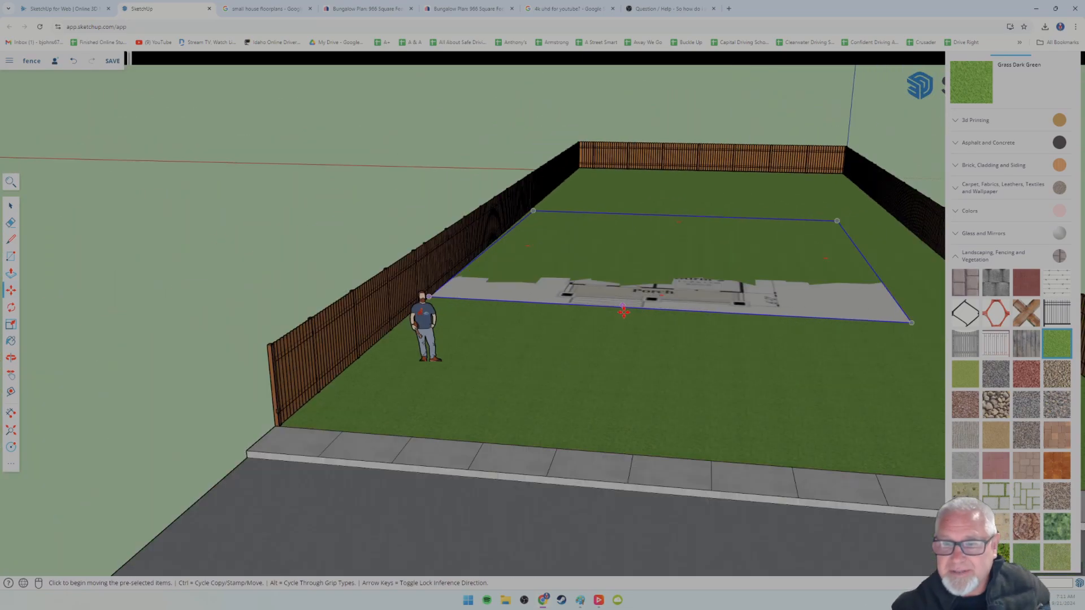
scroll(636, 315, "up", 2)
scroll(661, 293, "up", 2)
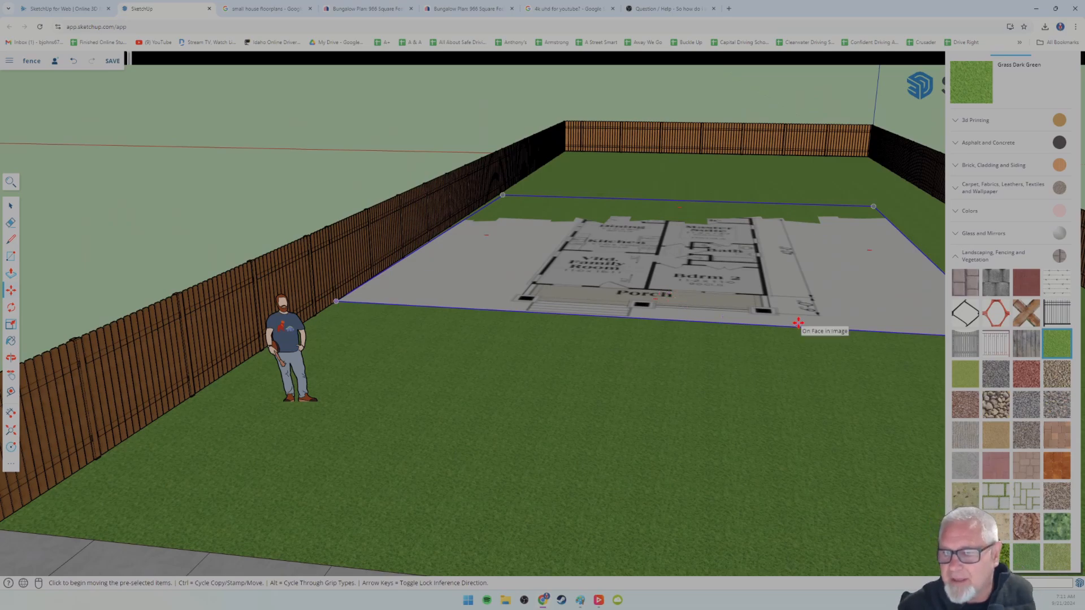
scroll(777, 322, "down", 5)
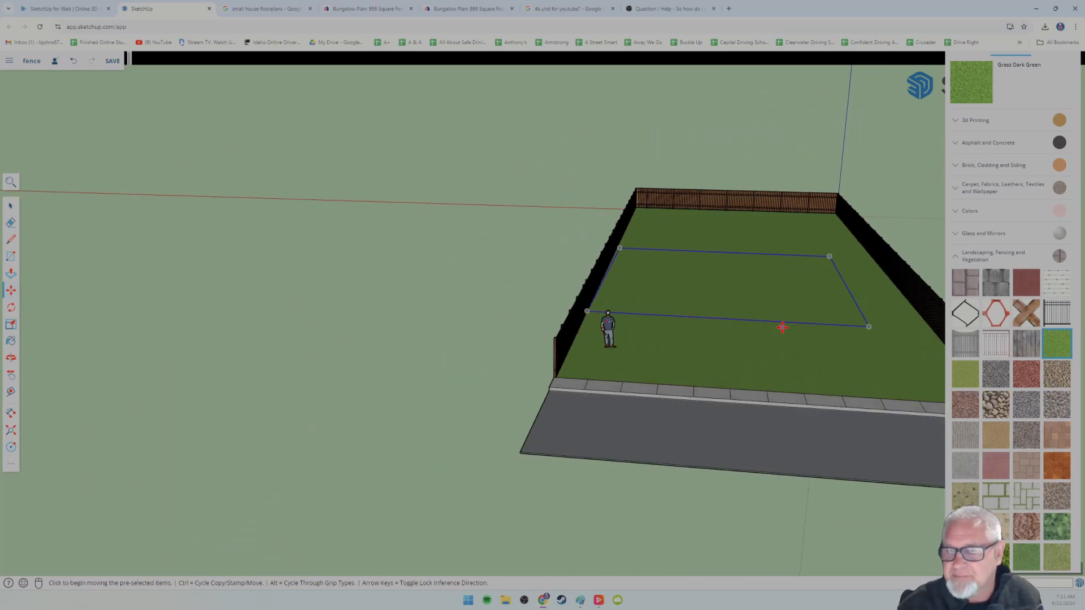
scroll(771, 324, "up", 6)
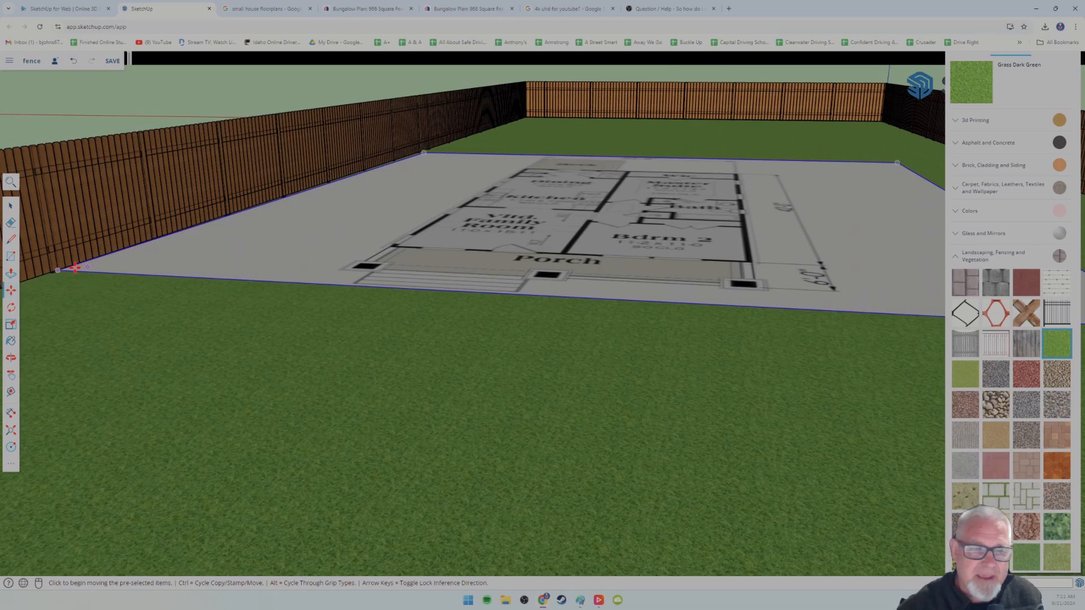
Raise the floor plan image slightly along the blue axis and slide it sideways away from the adjacent fence.
left_click(100, 264)
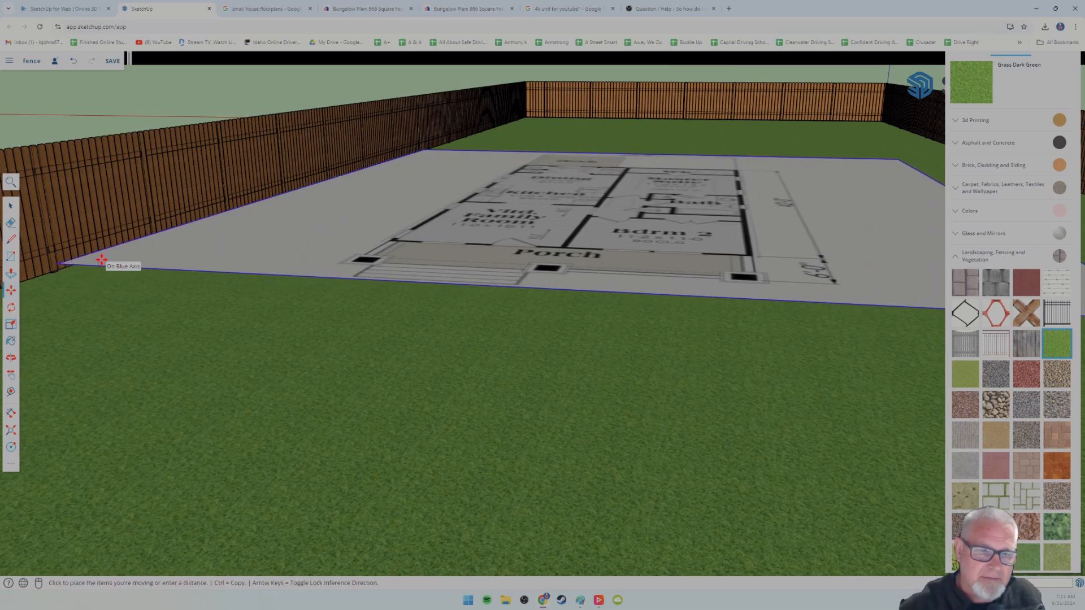
left_click(296, 262)
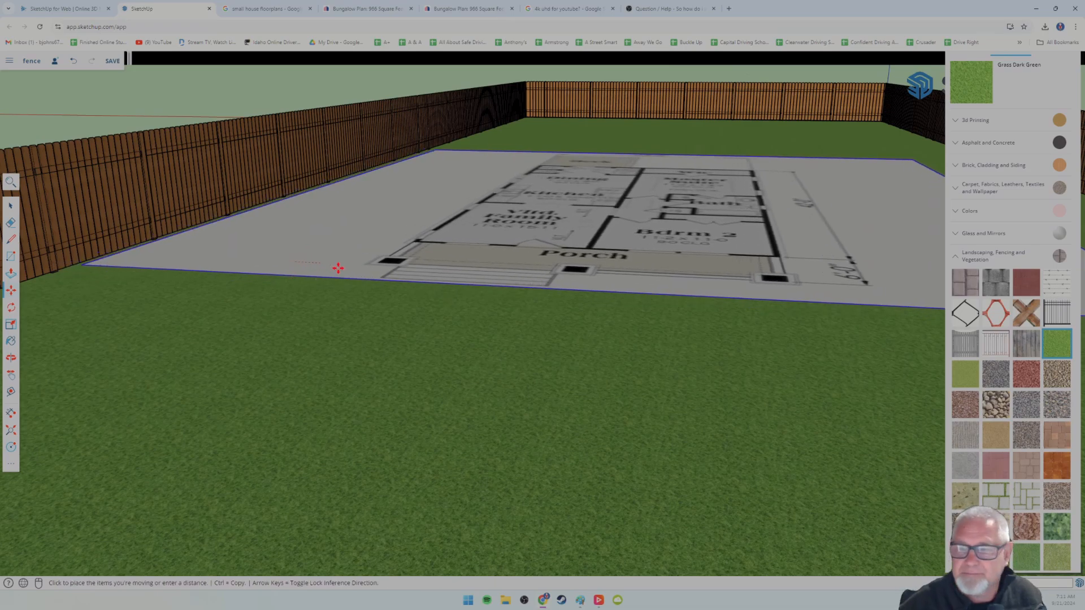
left_click(475, 362)
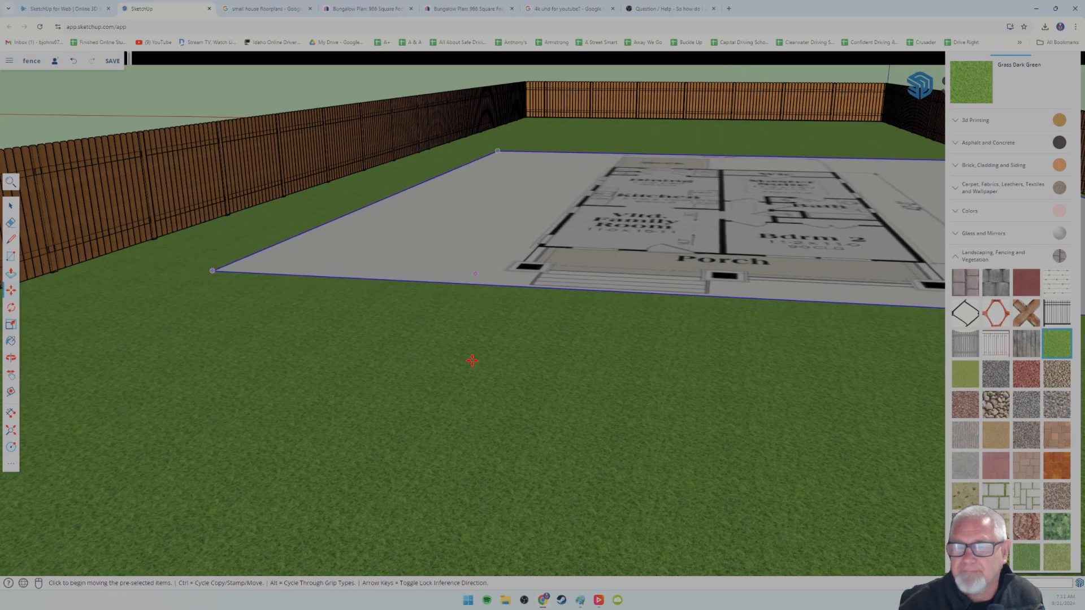
Slide the floor plan image farther across the lot so that the house drawing sits near the middle between the side fences.
scroll(474, 362, "down", 3)
scroll(485, 346, "down", 4)
middle_click_drag(482, 368, 487, 398)
left_click(569, 337)
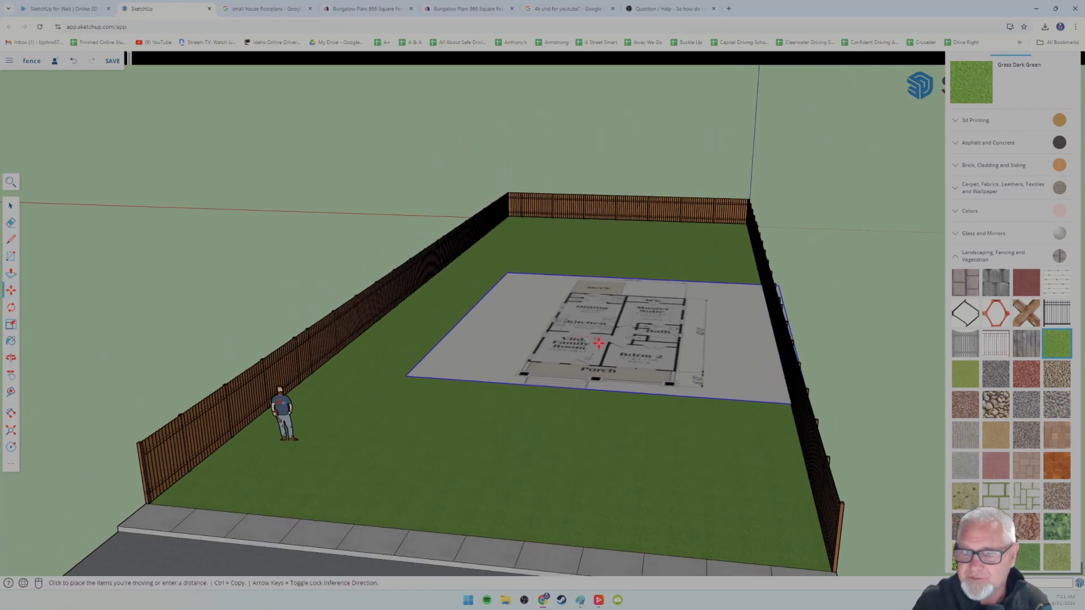
left_click(601, 341)
Draw a rectangle on the floor plan image from the outer house corner beside the deck, covering the WH and PAN closets.
middle_click_drag(566, 388, 631, 431)
scroll(517, 381, "up", 3)
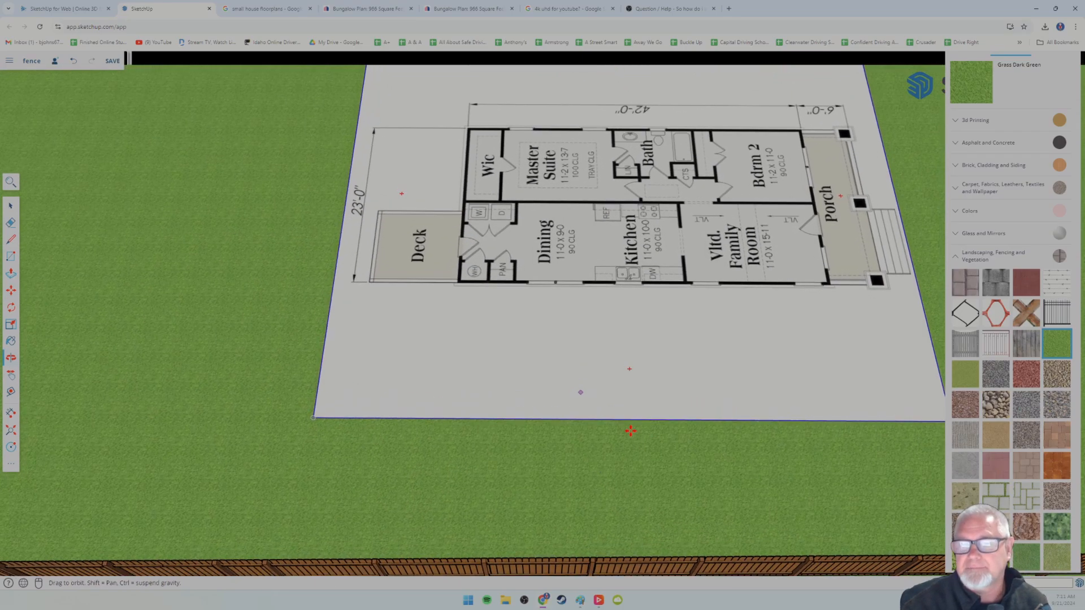
scroll(651, 346, "up", 5)
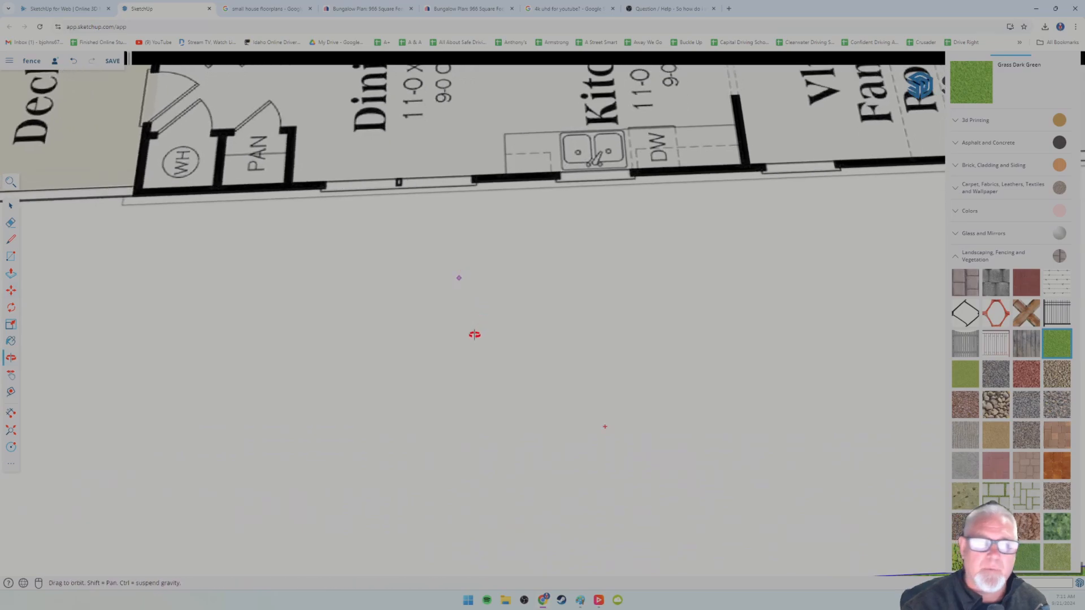
scroll(323, 269, "down", 2)
scroll(305, 245, "down", 1)
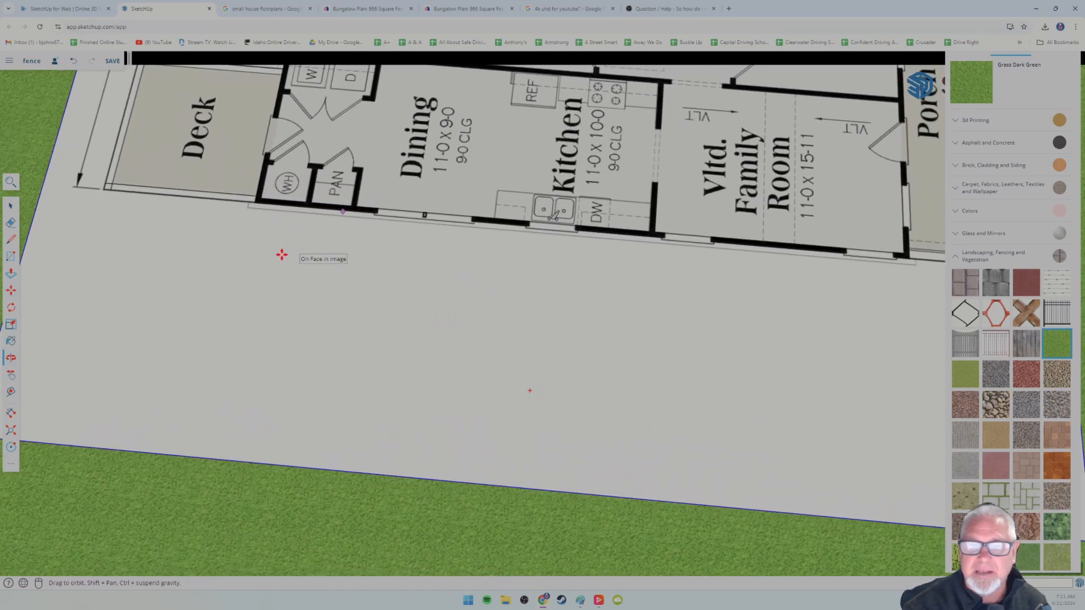
scroll(264, 241, "up", 3)
middle_click_drag(318, 237, 206, 271, "shift")
middle_click_drag(214, 308, 237, 300)
scroll(260, 286, "down", 1)
scroll(258, 286, "down", 1)
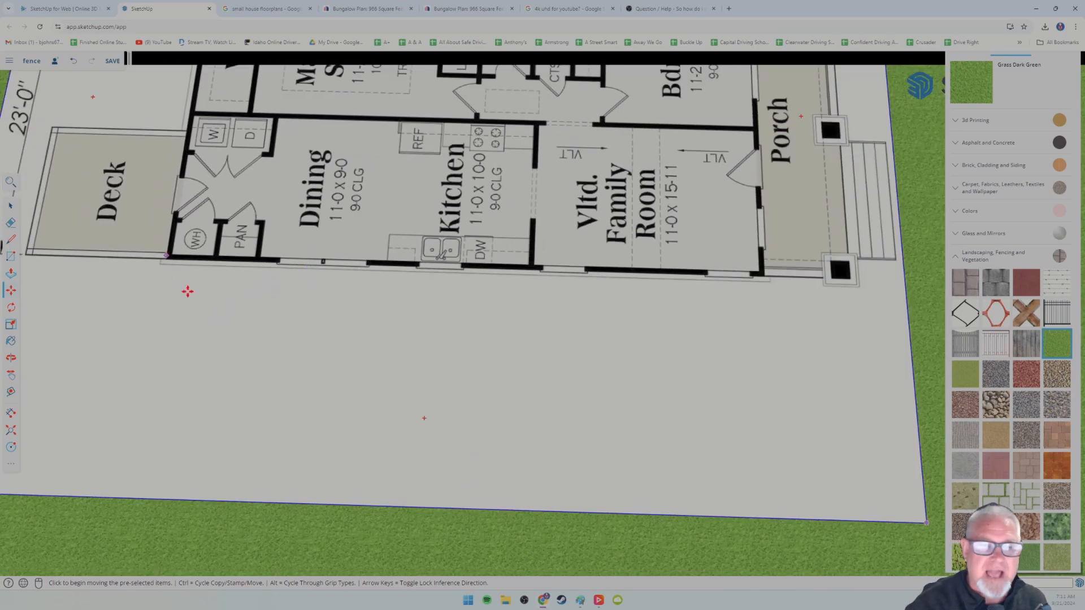
scroll(170, 271, "up", 3)
scroll(148, 250, "down", 1)
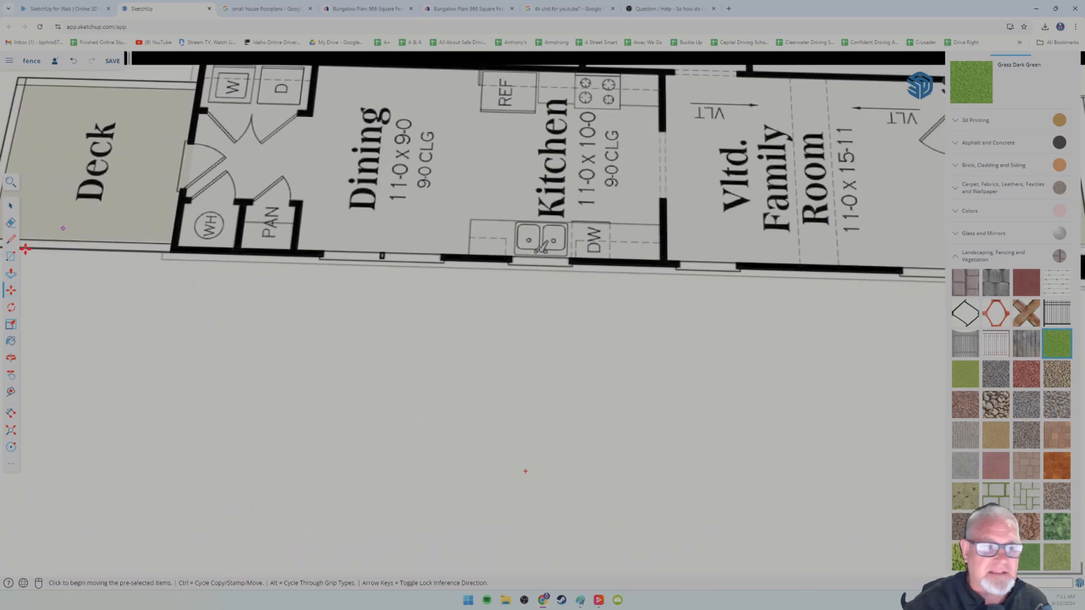
scroll(164, 249, "up", 2)
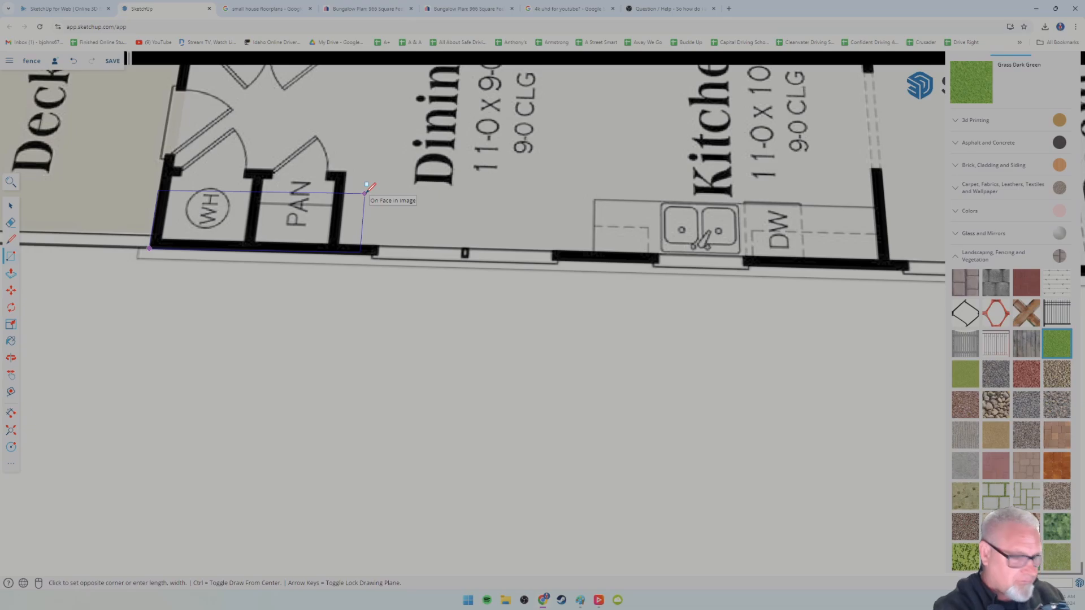
left_click(366, 185)
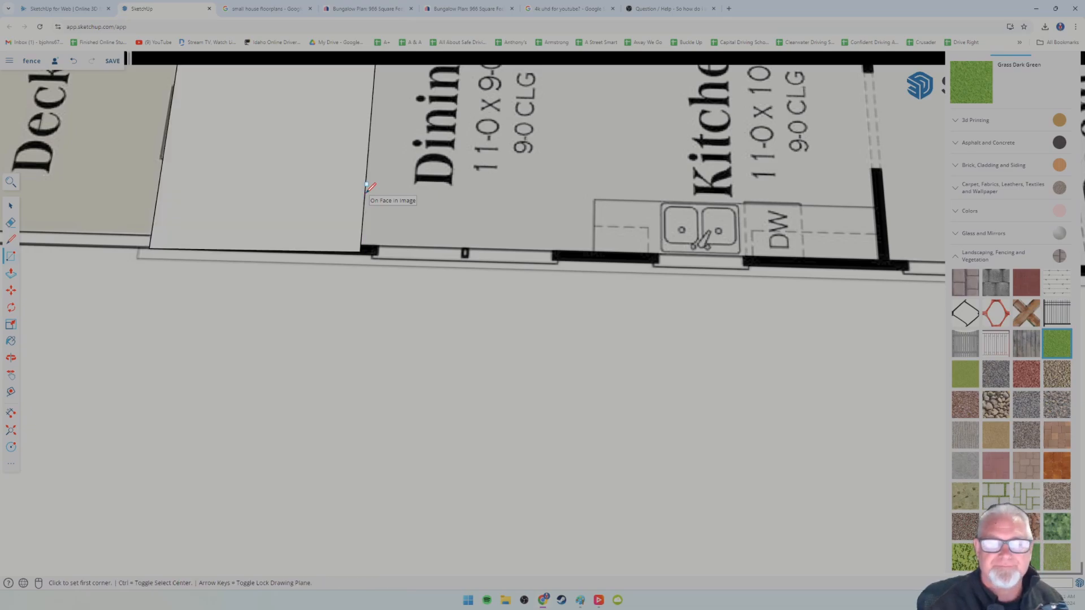
Undo the rectangle drawn over the WH and PAN closets.
scroll(344, 247, "down", 6)
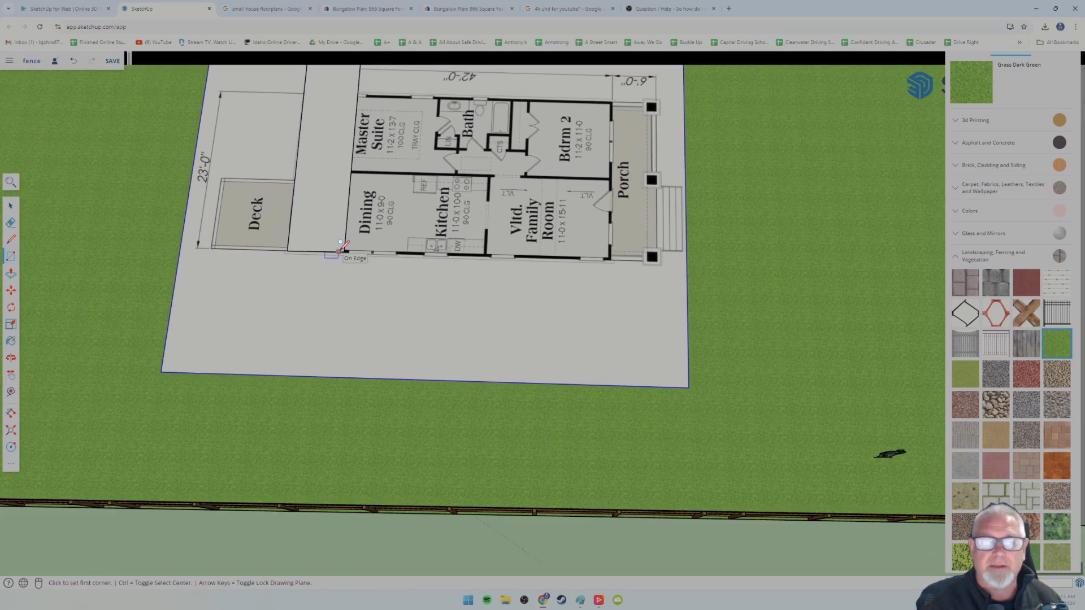
scroll(344, 245, "up", 3)
scroll(342, 248, "up", 2)
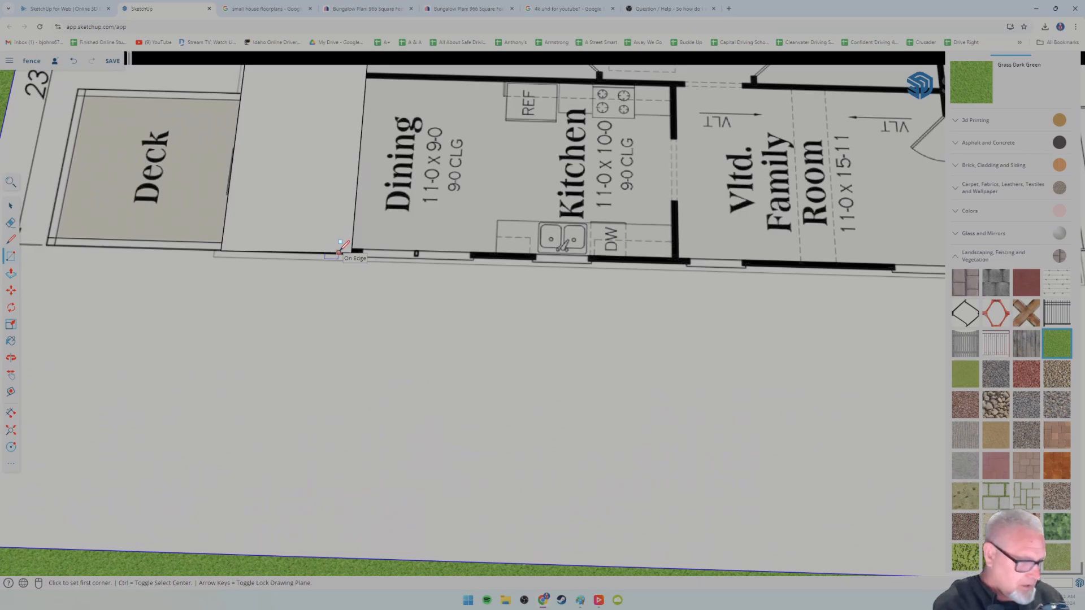
key("ctrl+z")
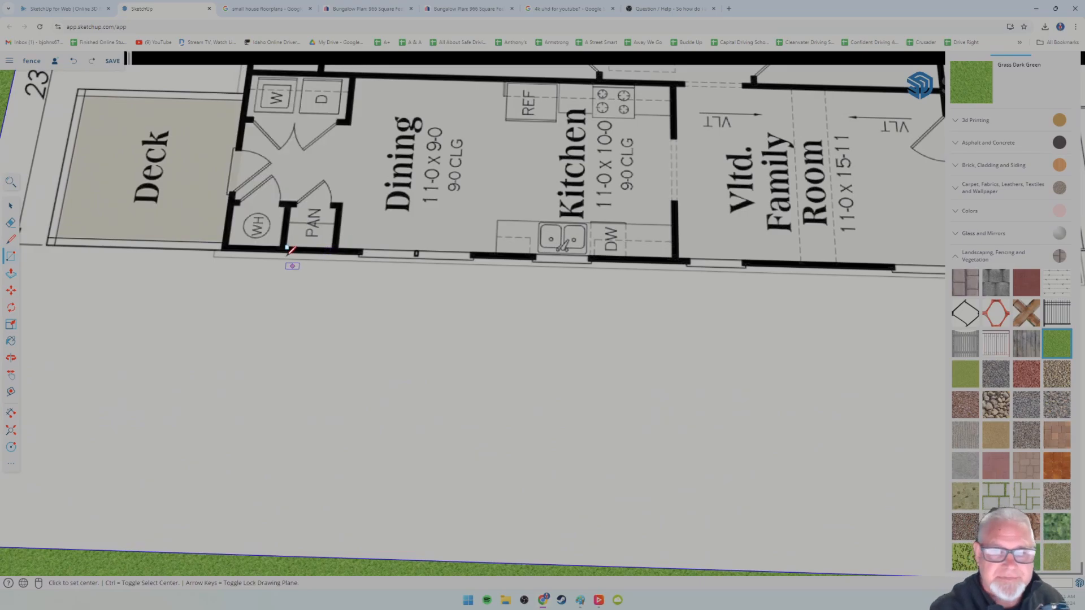
scroll(290, 250, "up", 2)
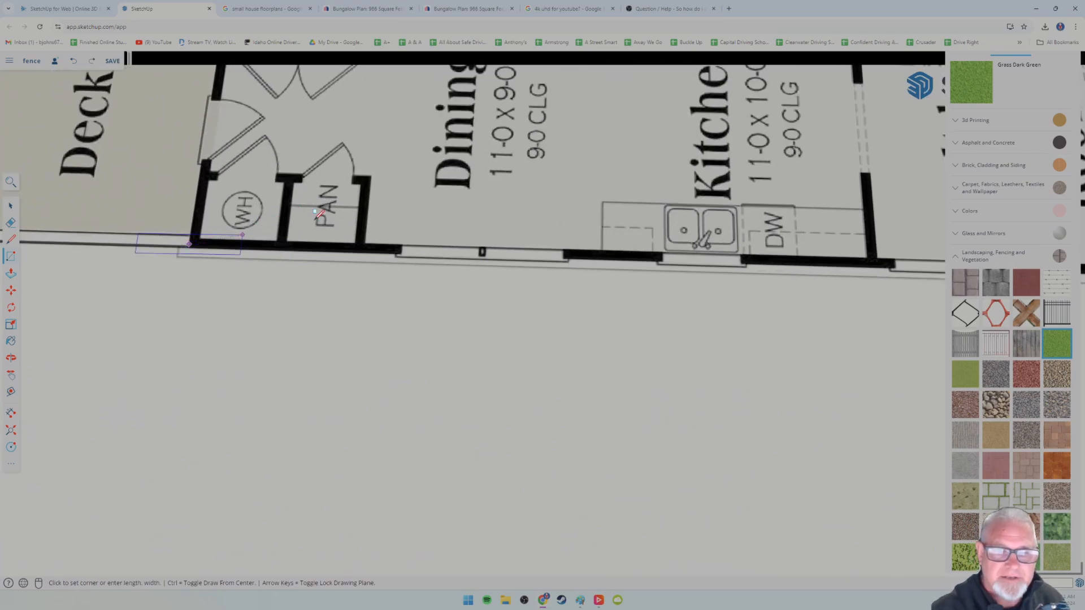
left_click(190, 244)
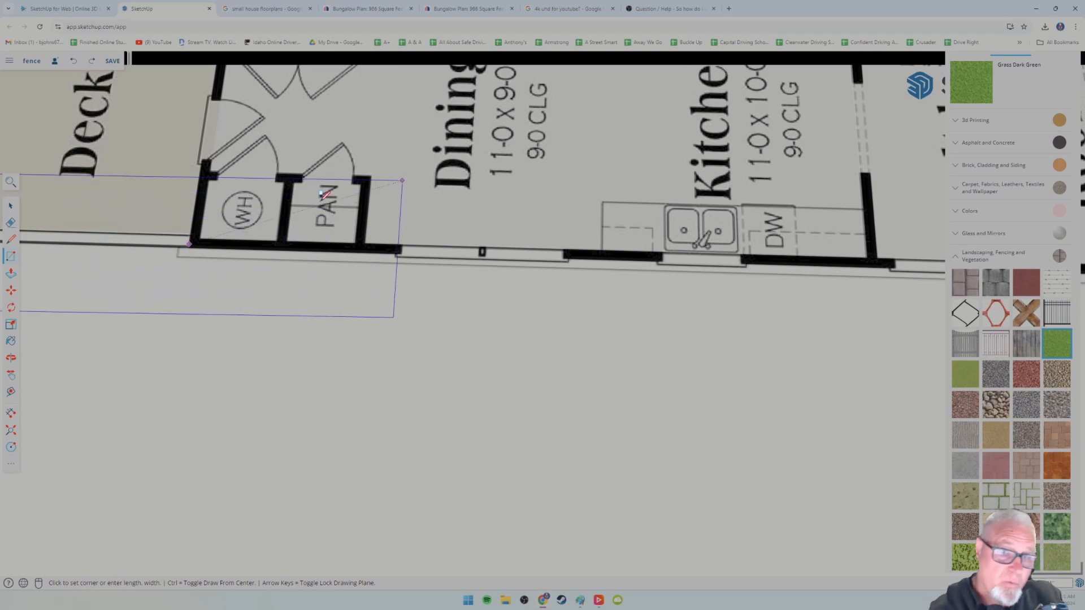
left_click(299, 221)
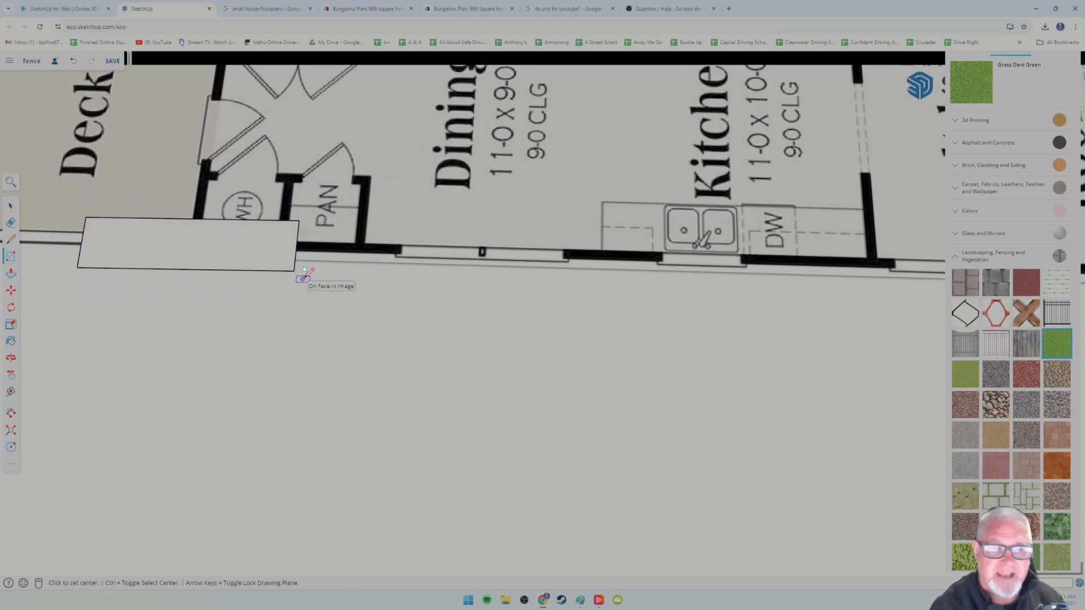
key("ctrl+z")
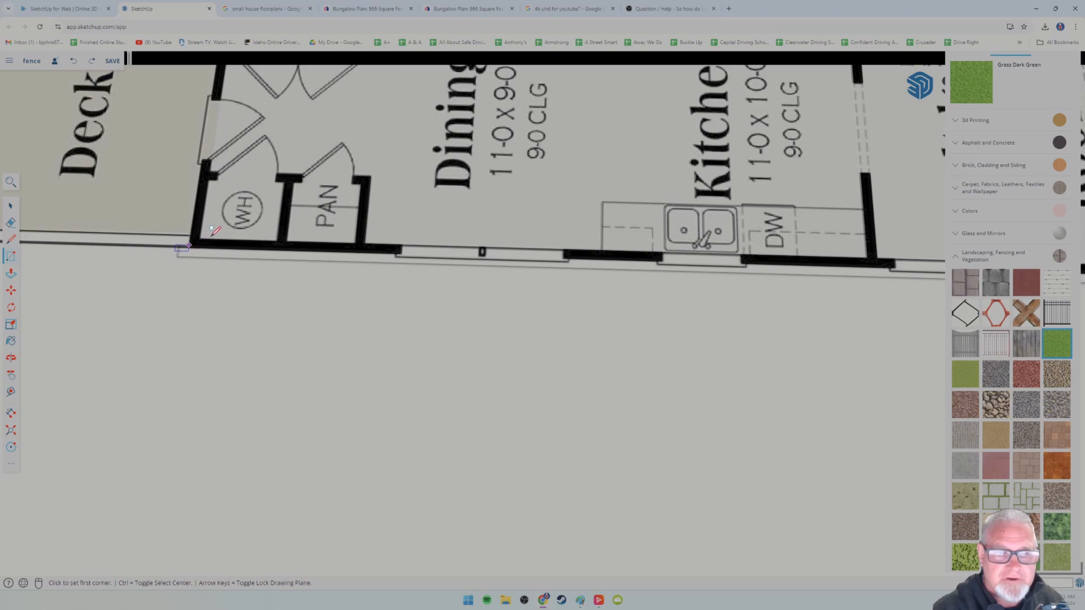
Draw a long, thin rectangle from the outer house corner beside the deck, running along the Dining, Kitchen and Family Room exterior wall past the porch.
left_click(189, 244)
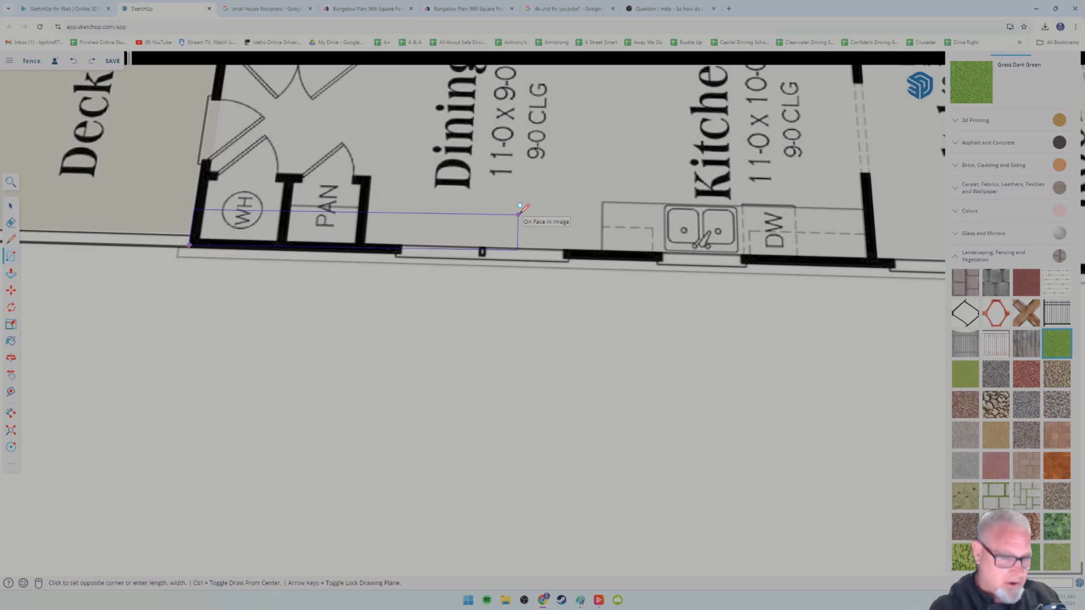
key("Return")
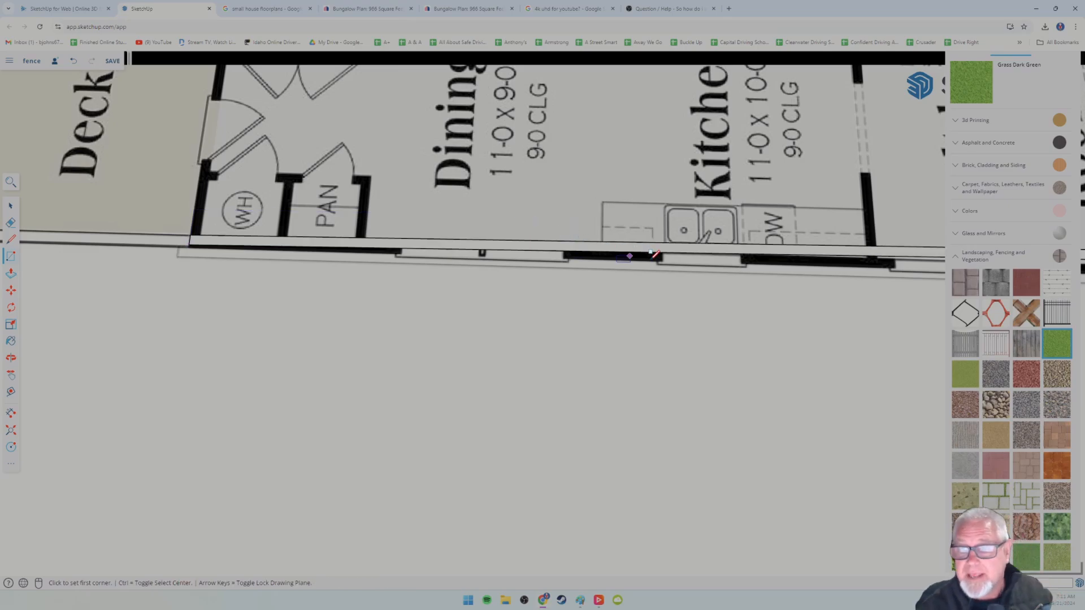
Examine how the thin rectangle lines up with the exterior wall from the deck corner to the porch column.
middle_click_drag(661, 347, 526, 302)
middle_click_drag(652, 384, 368, 197, "shift")
middle_click_drag(411, 165, 273, 174)
middle_click_drag(406, 266, 201, 88, "shift")
scroll(337, 177, "down", 2)
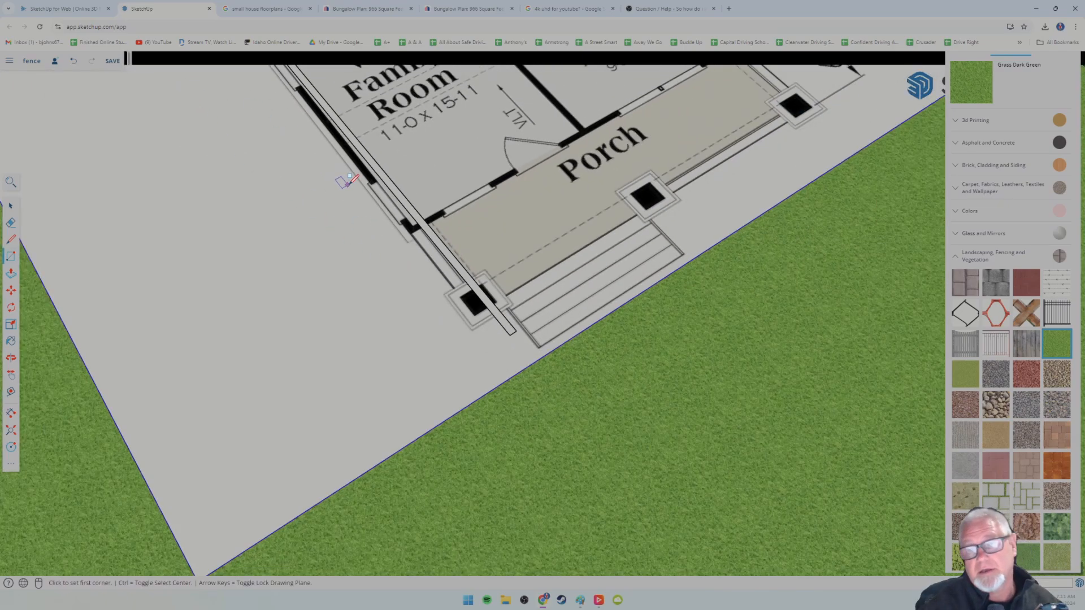
scroll(344, 176, "down", 3)
middle_click_drag(268, 206, 515, 345, "shift")
scroll(364, 282, "down", 4)
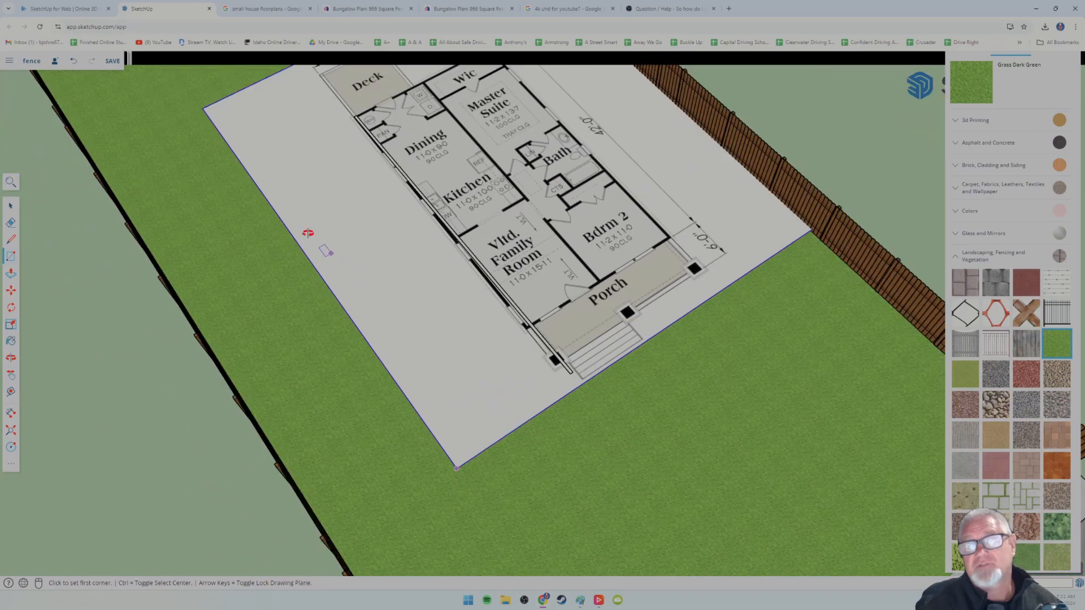
middle_click_drag(307, 232, 522, 257)
mouse_move(318, 277)
middle_mouse_down()
mouse_move(344, 283)
mouse_move(364, 314)
middle_mouse_up()
scroll(364, 308, "up", 3)
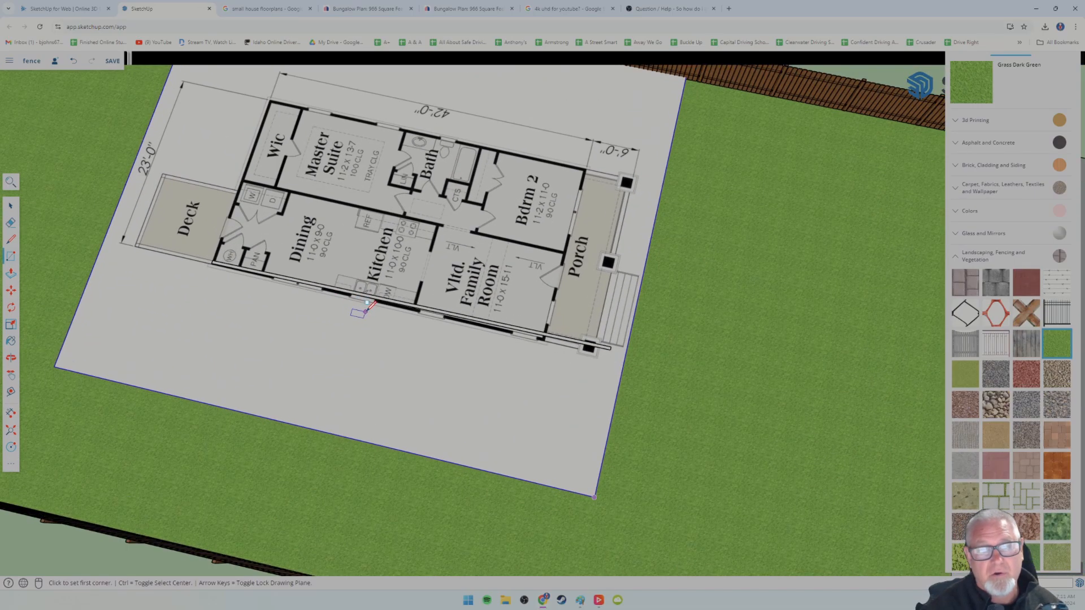
scroll(511, 312, "up", 2)
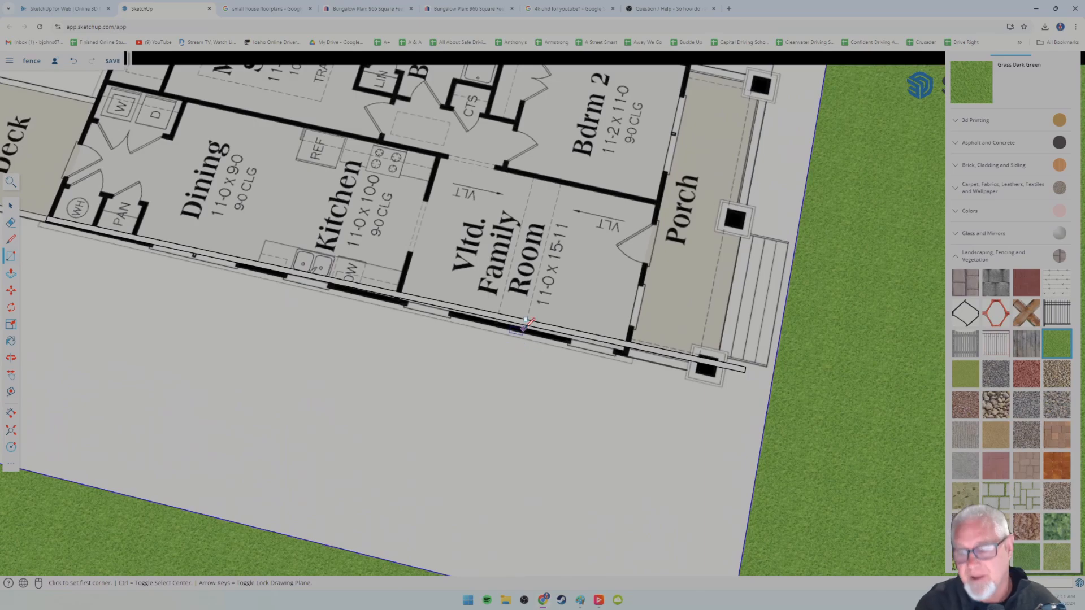
scroll(627, 351, "up", 3)
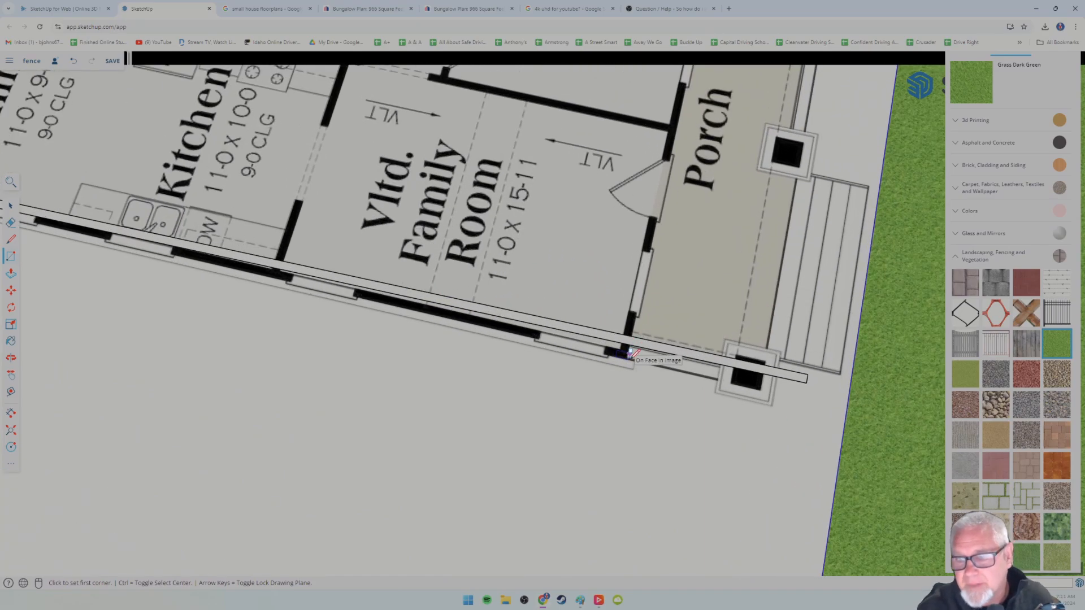
Paint the thin wall rectangle with the dark brown material from the Wood collection.
scroll(991, 370, "down", 10)
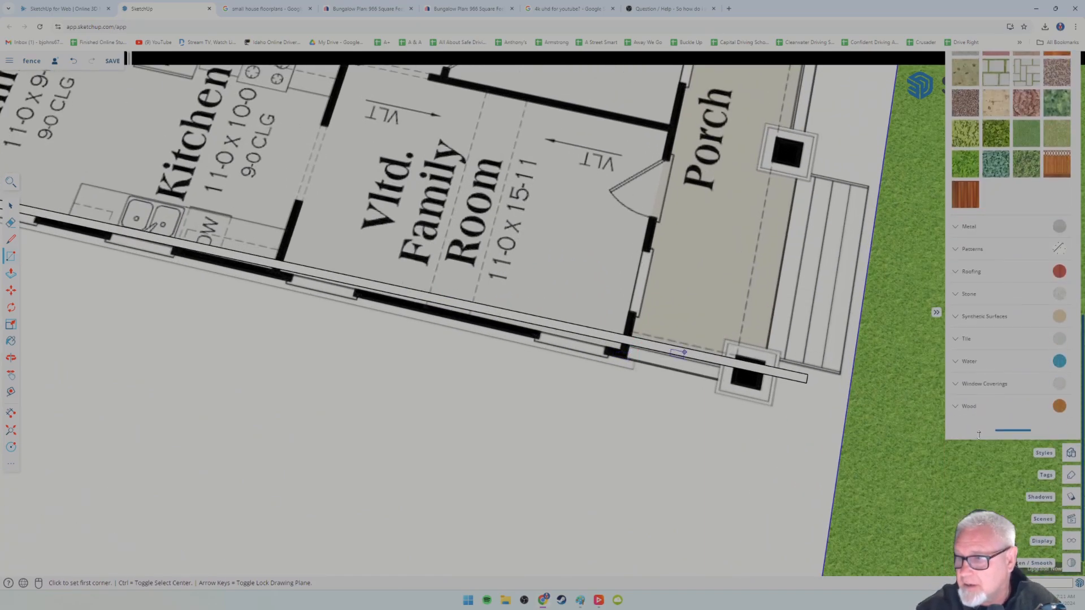
left_click(968, 406)
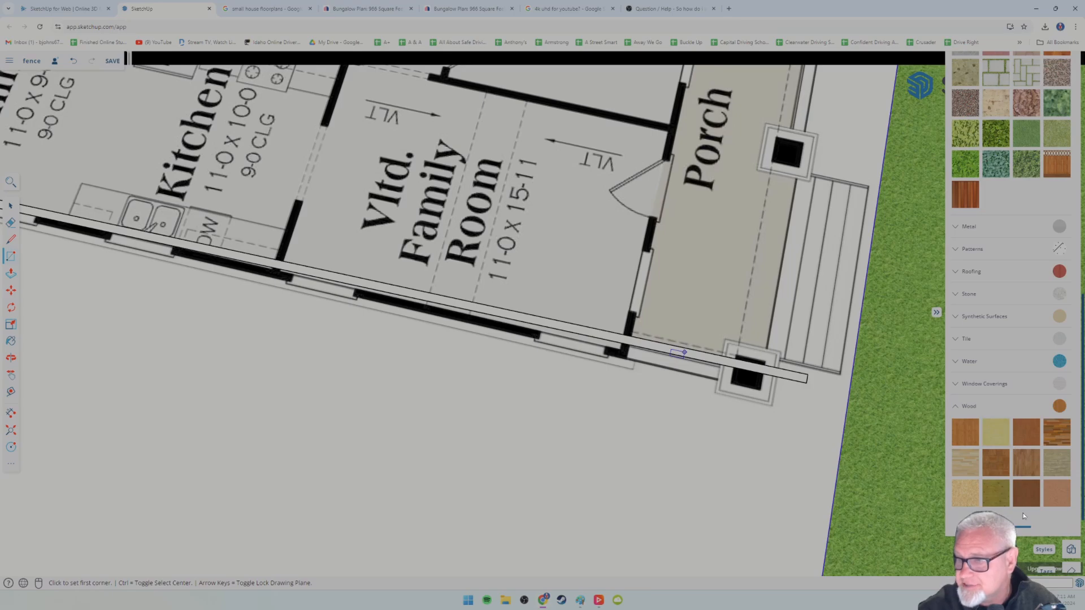
left_click(1027, 494)
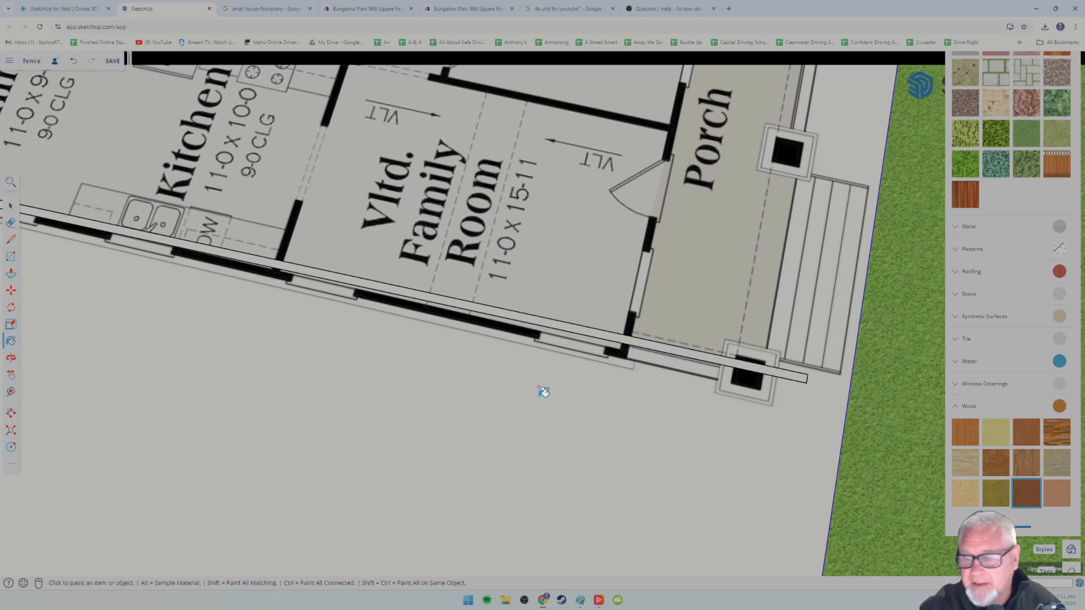
left_click(588, 338)
Rotate the floor plan image slightly about its outer corner near the deck so the exterior wall lies parallel to the brown strip.
mouse_move(545, 416)
middle_mouse_down()
mouse_move(520, 346)
mouse_move(525, 336)
mouse_move(547, 346)
middle_mouse_up()
scroll(551, 346, "down", 6)
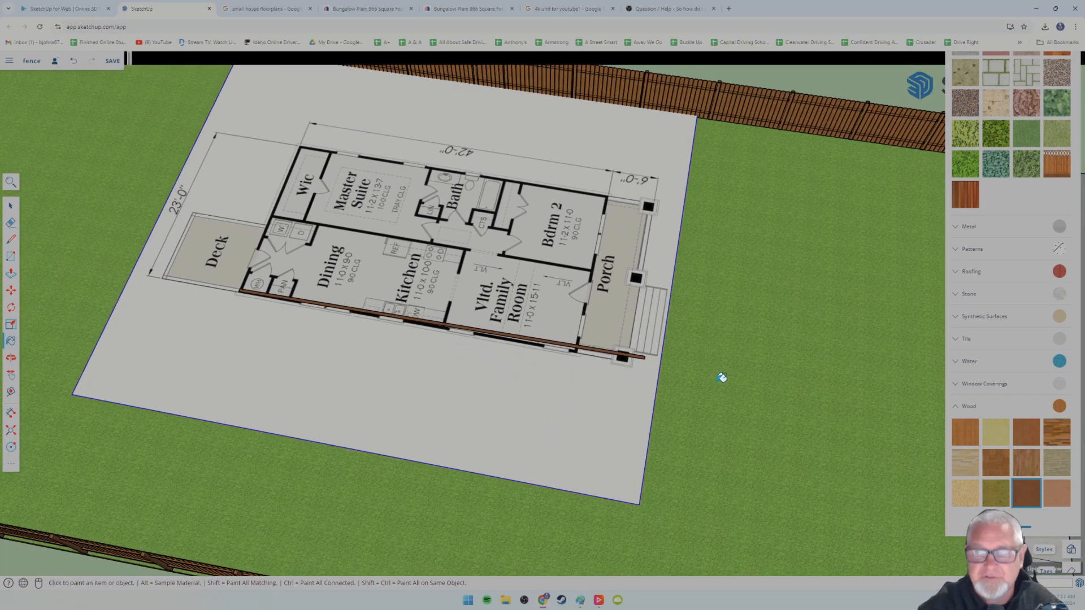
mouse_move(720, 376)
middle_mouse_down()
mouse_move(573, 403)
mouse_move(497, 380)
mouse_move(415, 381)
middle_mouse_up()
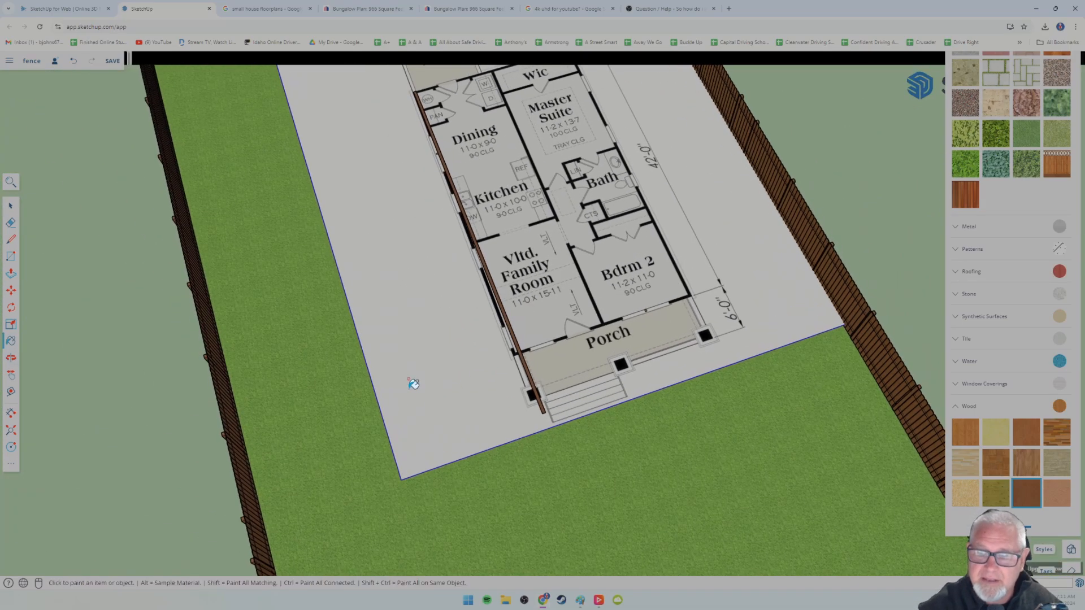
left_click(11, 309)
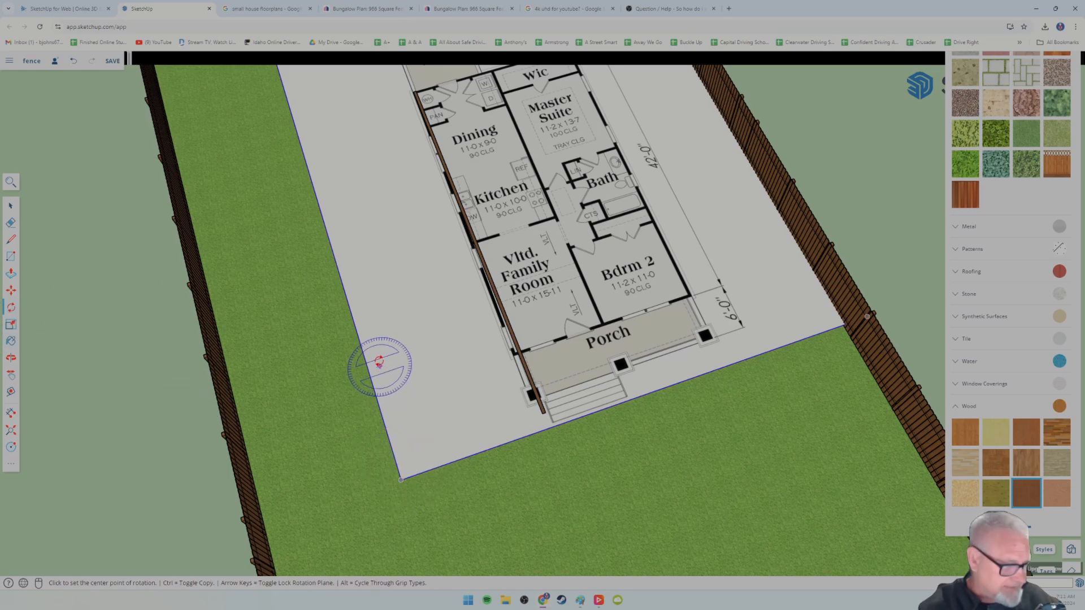
middle_click_drag(384, 330, 357, 418, "shift")
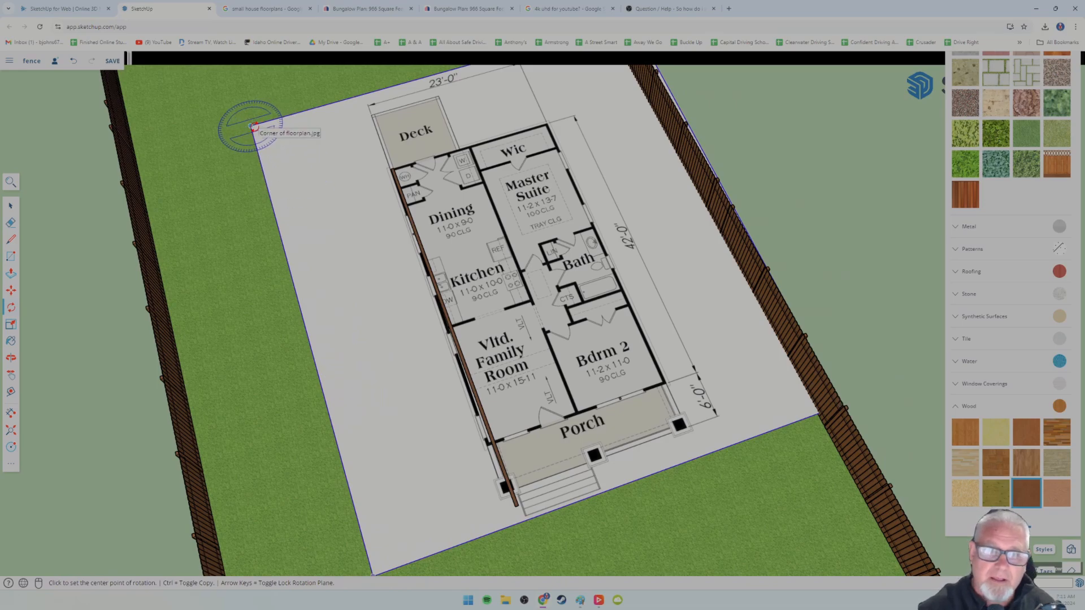
left_click(253, 126)
left_click(269, 149)
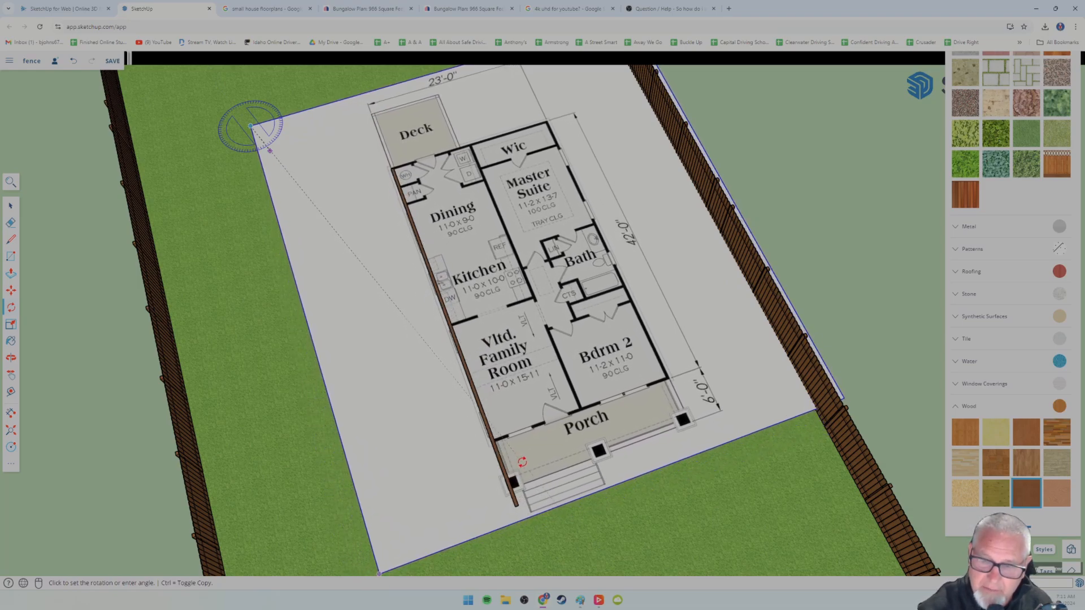
left_click(522, 462)
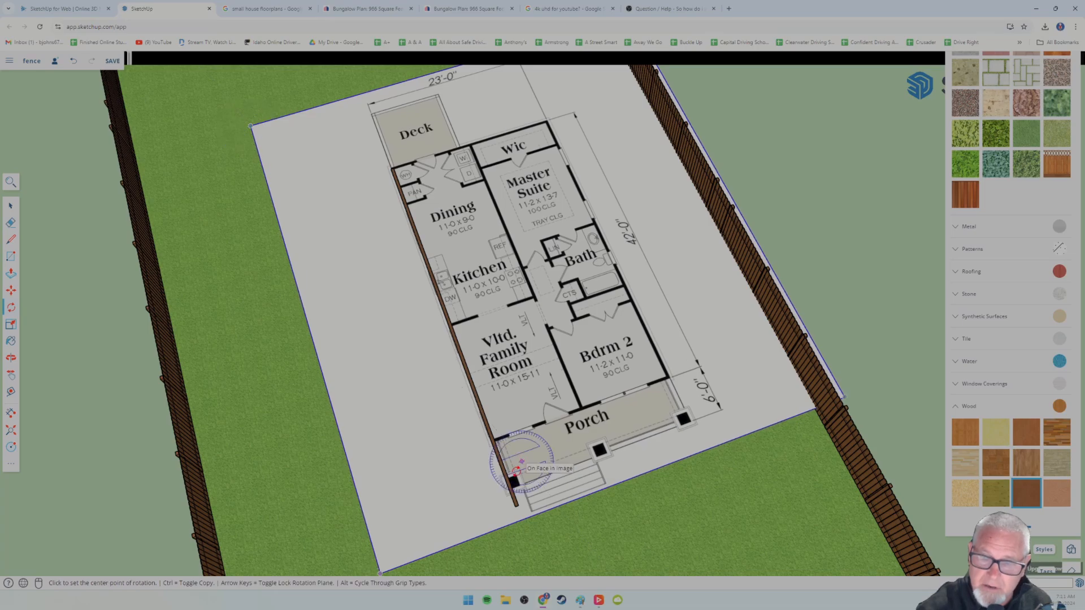
Check the brown strip's alignment with the exterior wall of the rotated plan from the porch to the deck corner.
scroll(339, 435, "up", 3)
scroll(344, 432, "up", 1)
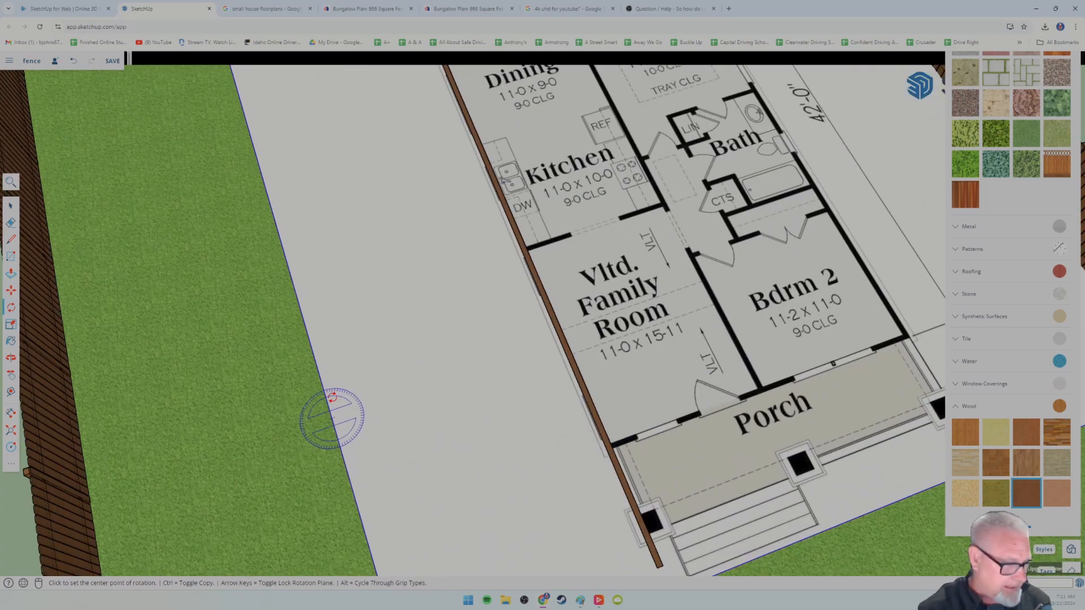
middle_click_drag(312, 354, 449, 443, "shift")
scroll(316, 472, "up", 2)
scroll(331, 509, "up", 2)
scroll(333, 507, "down", 1)
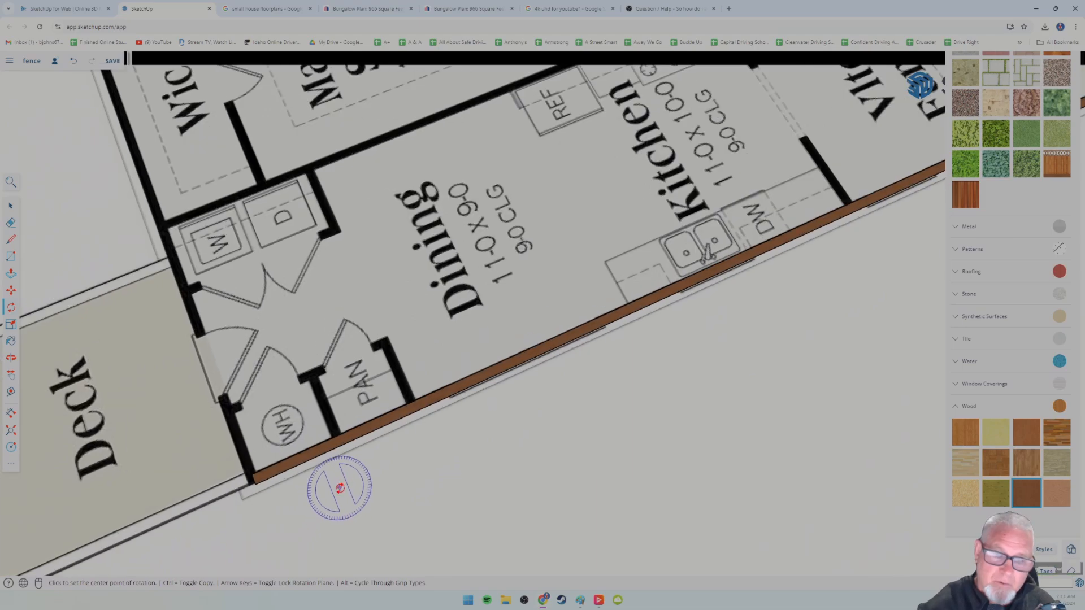
scroll(339, 485, "down", 1)
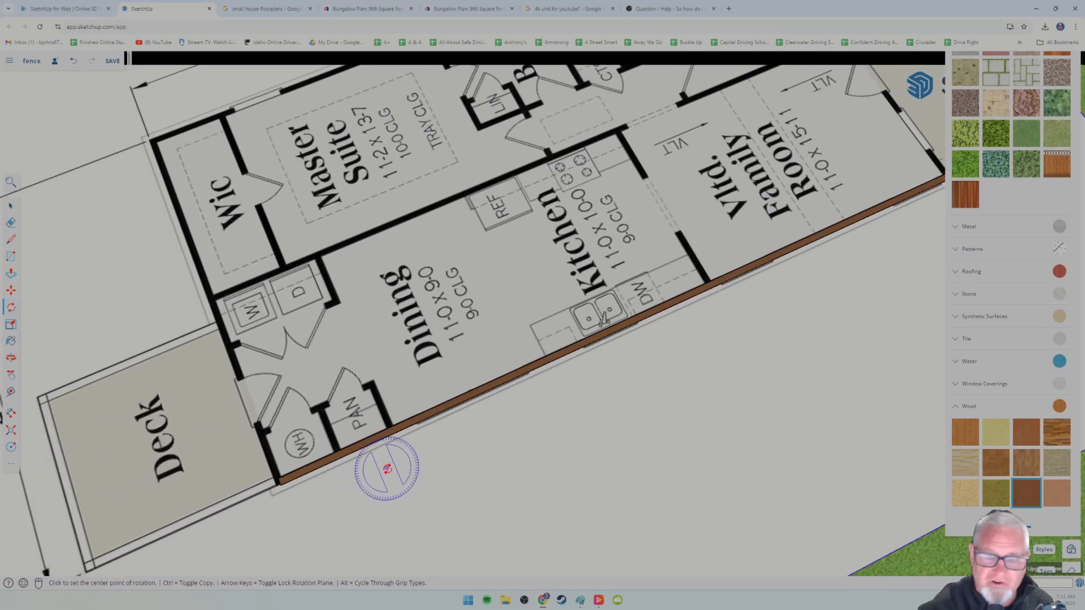
scroll(387, 468, "down", 2)
middle_click_drag(429, 475, 272, 404, "shift")
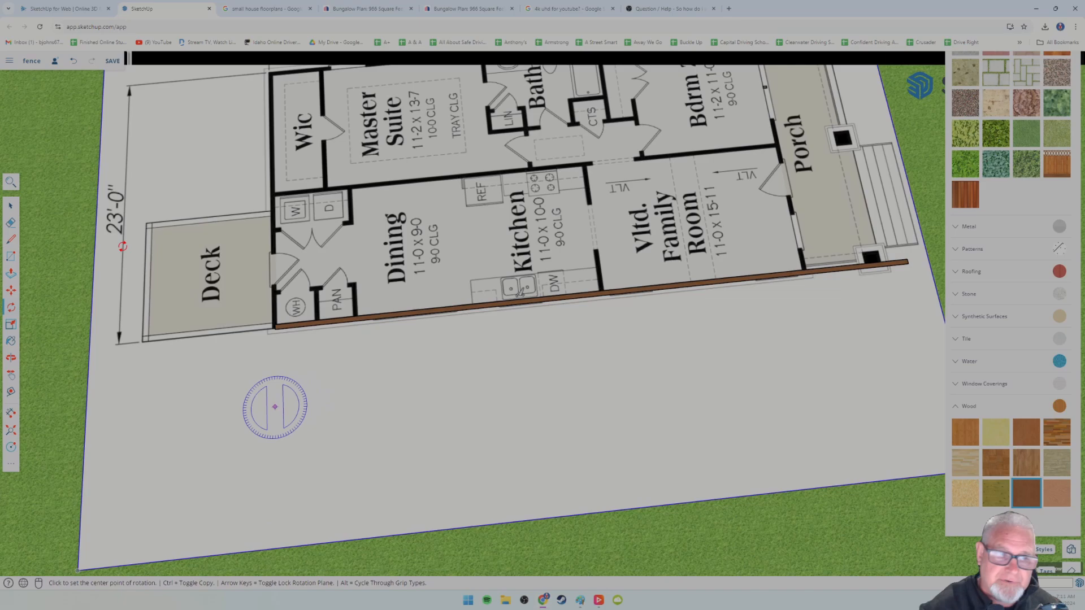
Inspect the rotated floor plan's position between the side fences and the brown strip's start at the corner beside the WH closet.
left_click(12, 207)
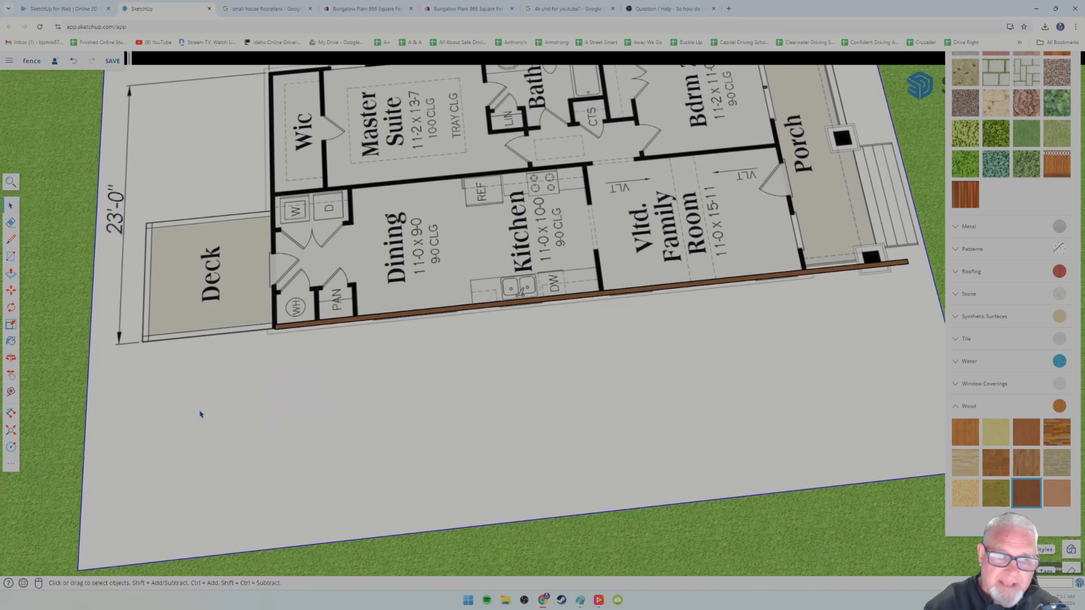
scroll(221, 385, "down", 4)
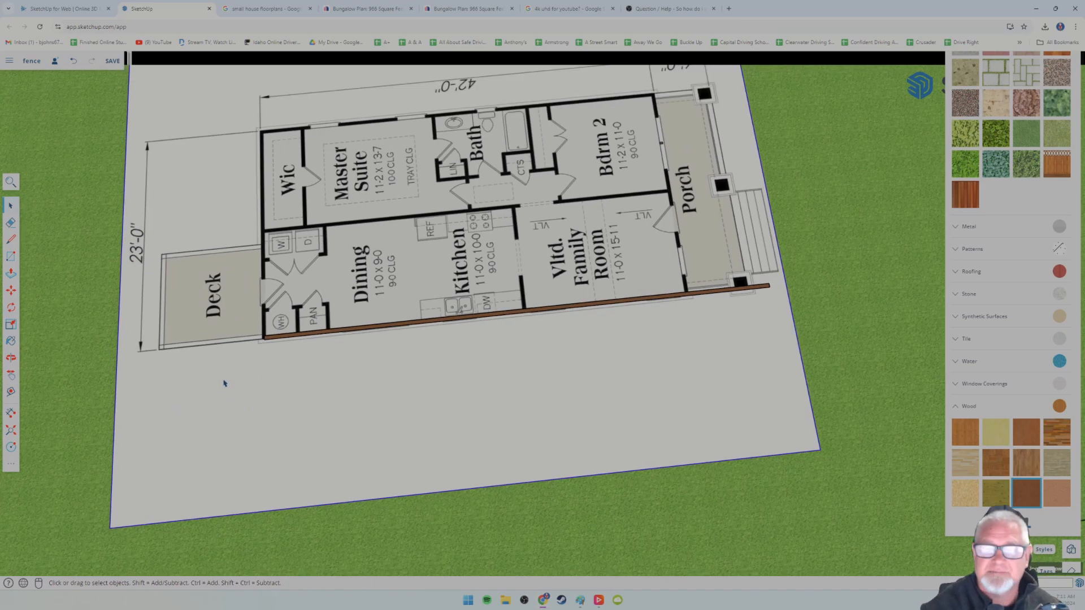
left_click(221, 161)
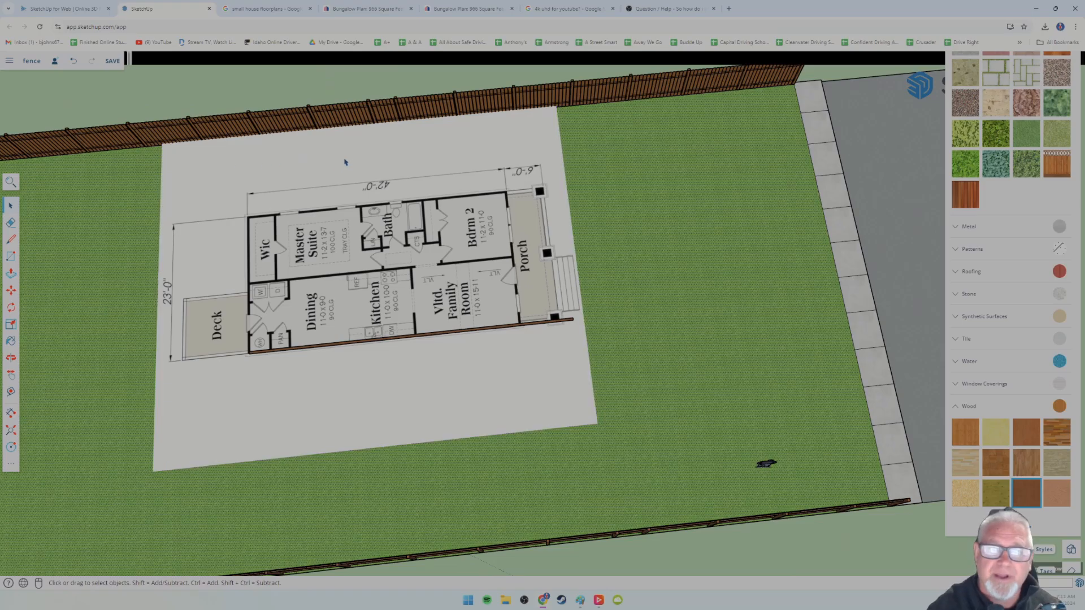
middle_click_drag(546, 238, 316, 247)
middle_click_drag(622, 313, 377, 361, "shift")
left_click(425, 293)
middle_click_drag(449, 406, 468, 348)
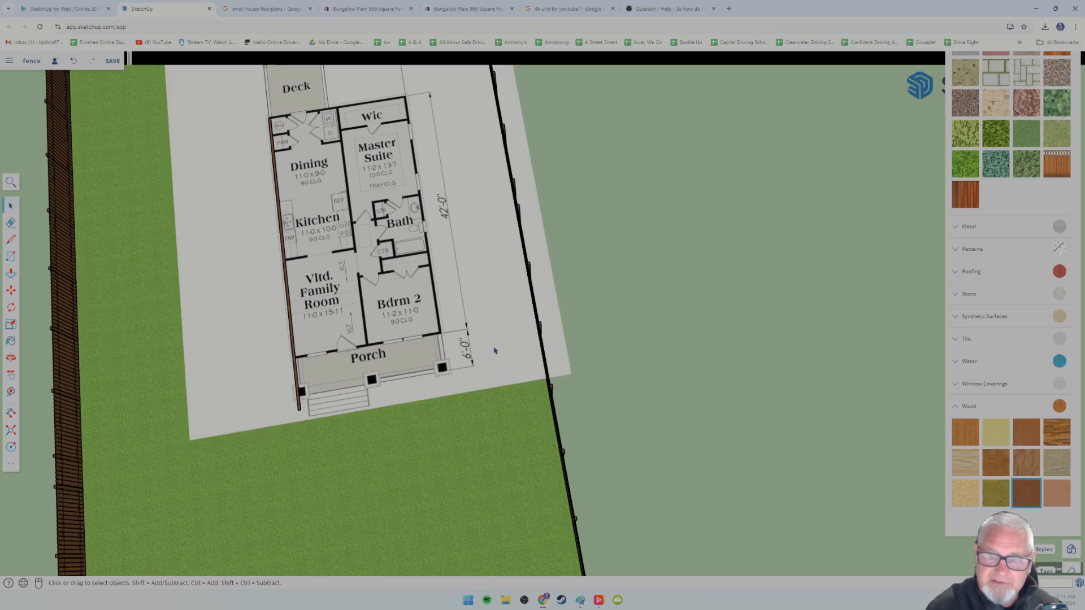
scroll(304, 356, "up", 5)
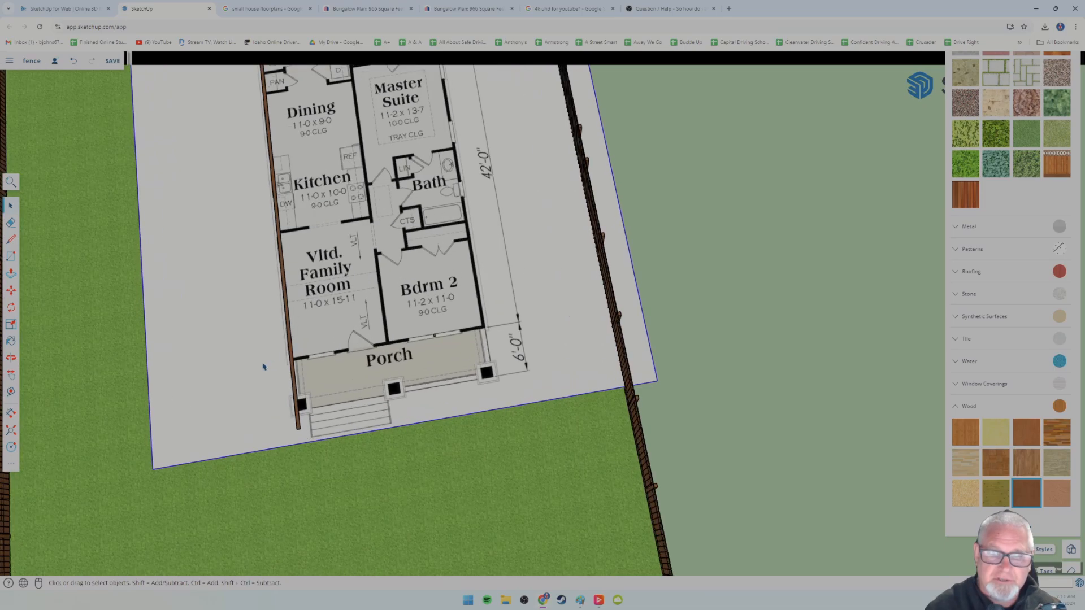
mouse_move(165, 378)
middle_mouse_down()
mouse_move(419, 431)
mouse_move(503, 436)
middle_mouse_up()
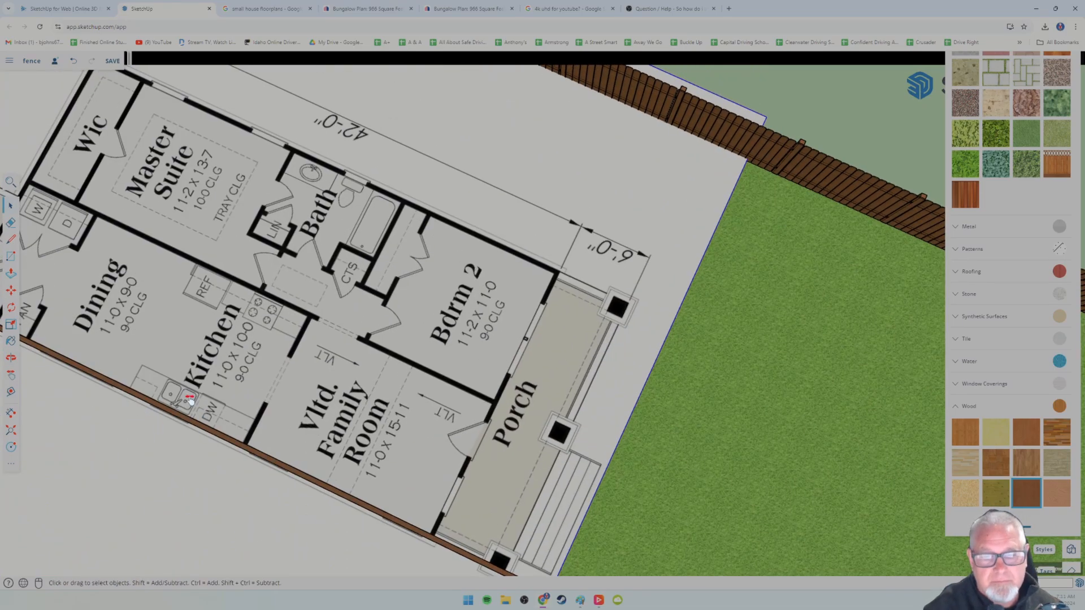
middle_click_drag(189, 399, 309, 299, "shift")
middle_click_drag(172, 348, 395, 371)
middle_click_drag(193, 412, 258, 277, "shift")
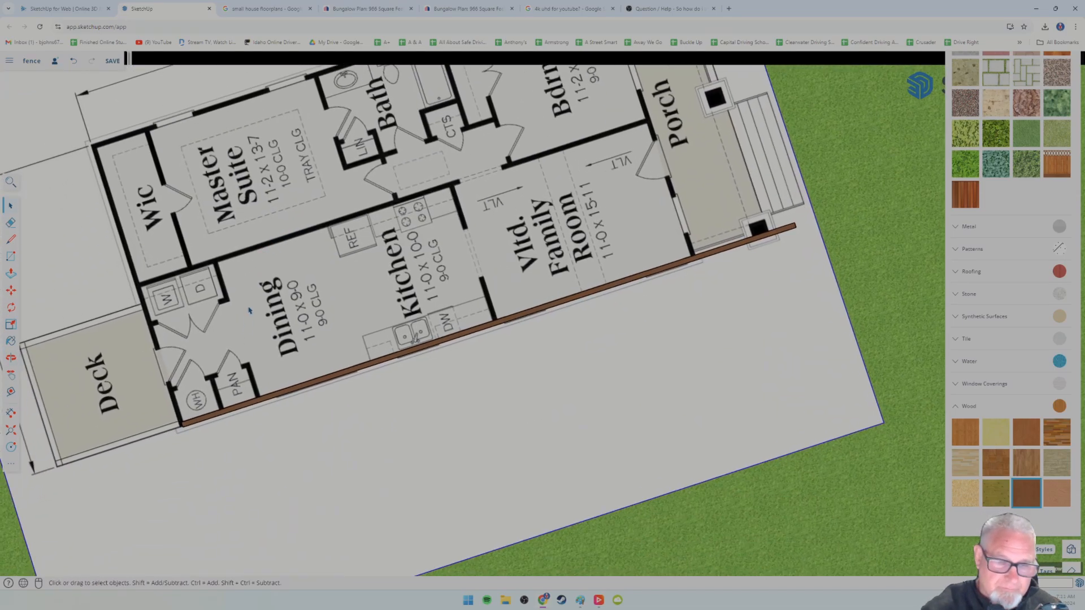
middle_click_drag(242, 409, 232, 362)
scroll(193, 427, "up", 4)
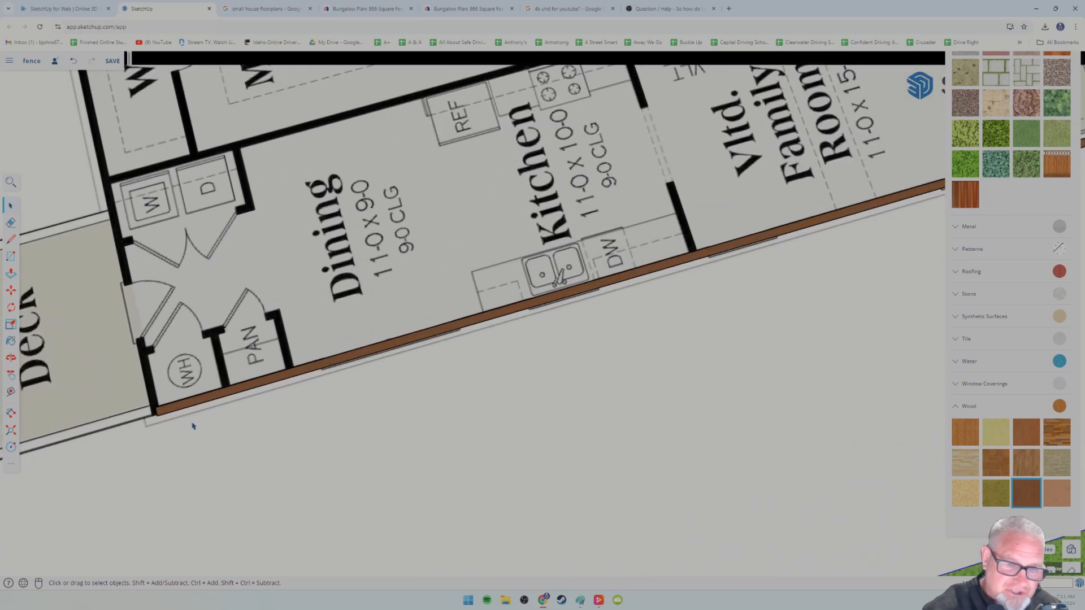
Move the floor plan image slightly so the exterior wall corner beside the WH closet meets the brown strip's end.
scroll(194, 427, "up", 1)
middle_click_drag(180, 418, 285, 375, "shift")
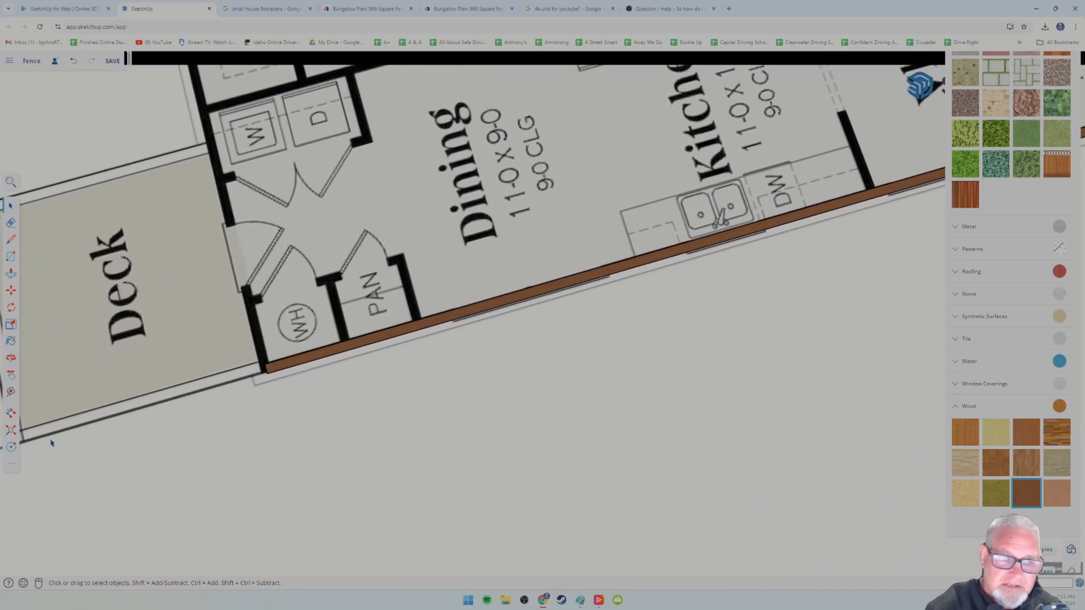
left_click(12, 291)
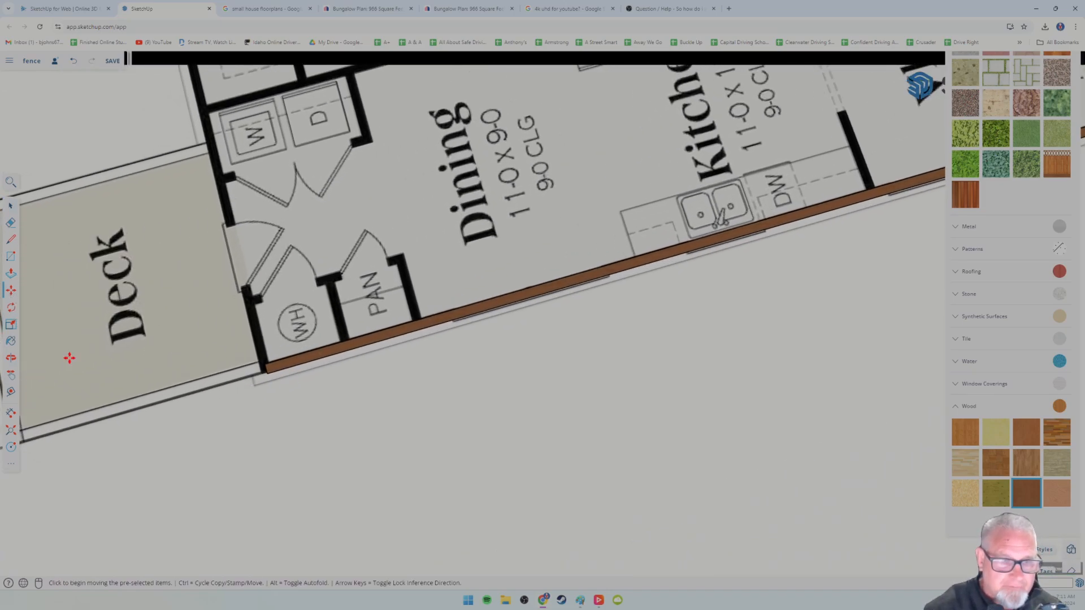
left_click(235, 406)
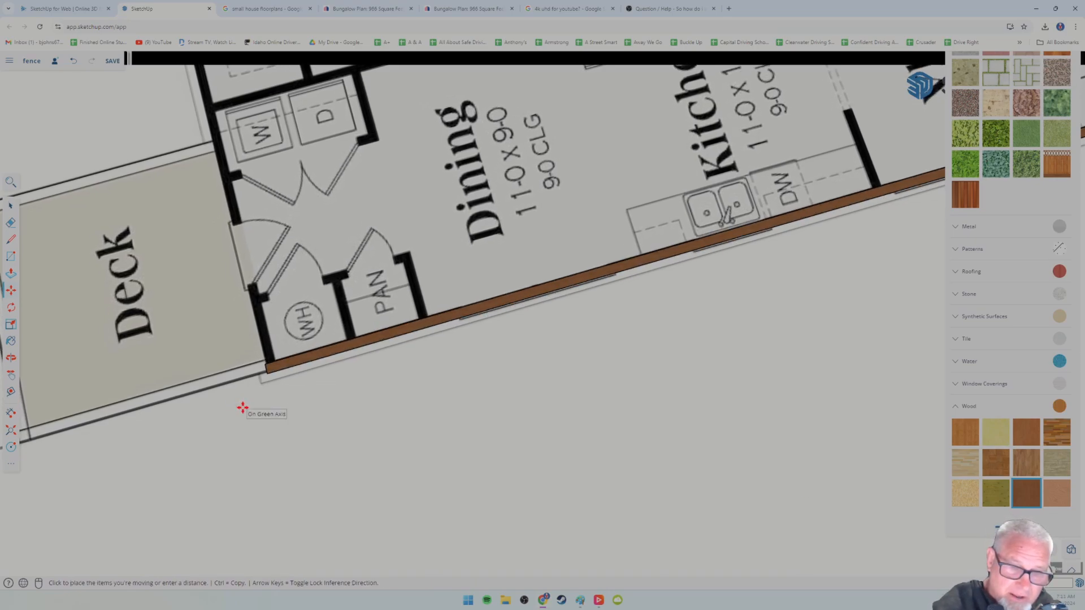
middle_click_drag(194, 470, 310, 423)
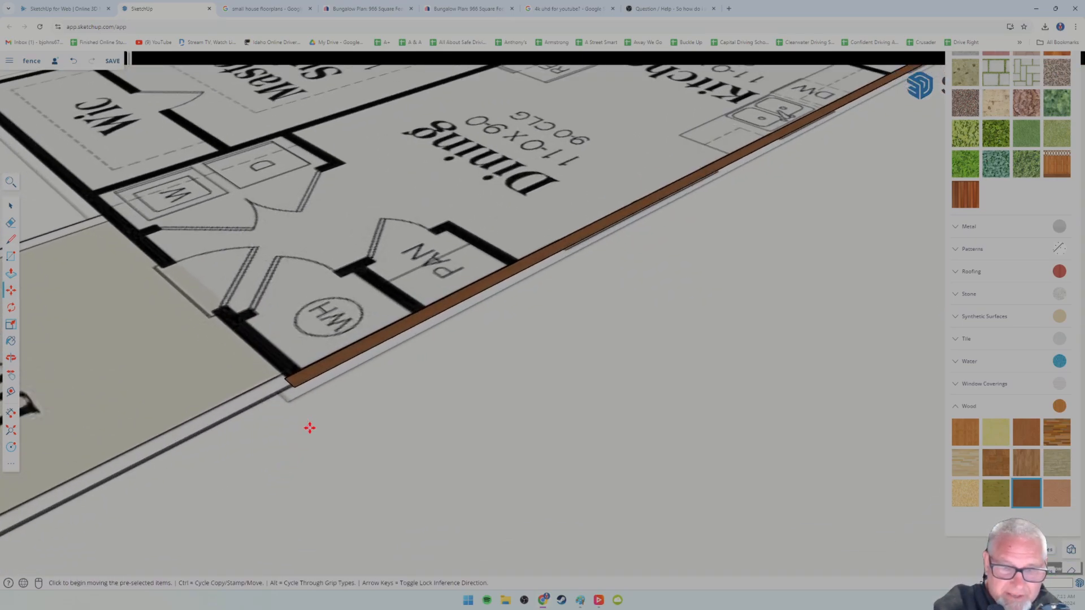
left_click(308, 430)
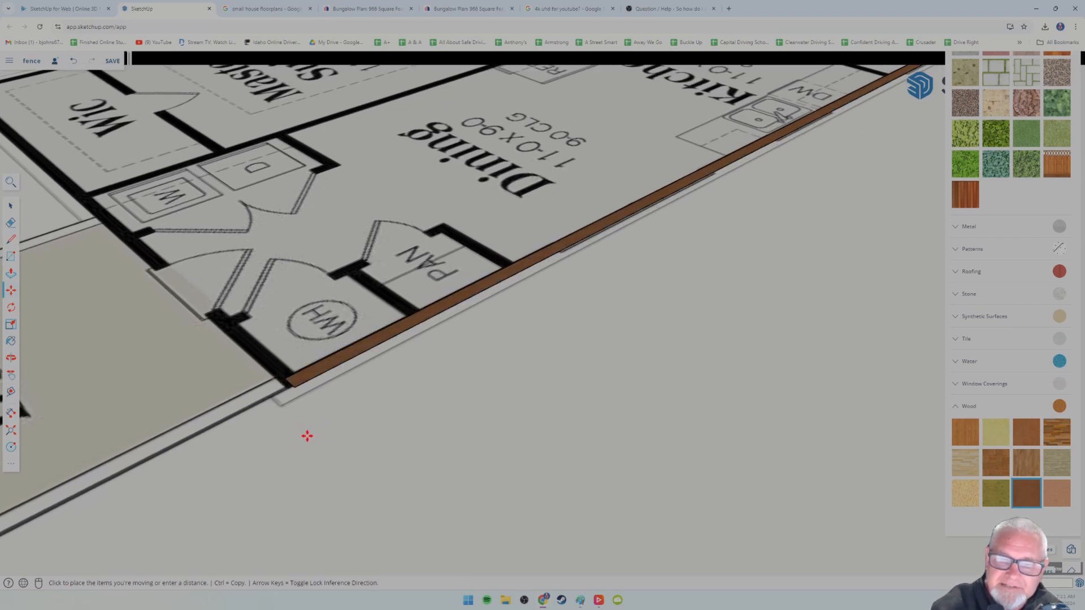
left_click(309, 435)
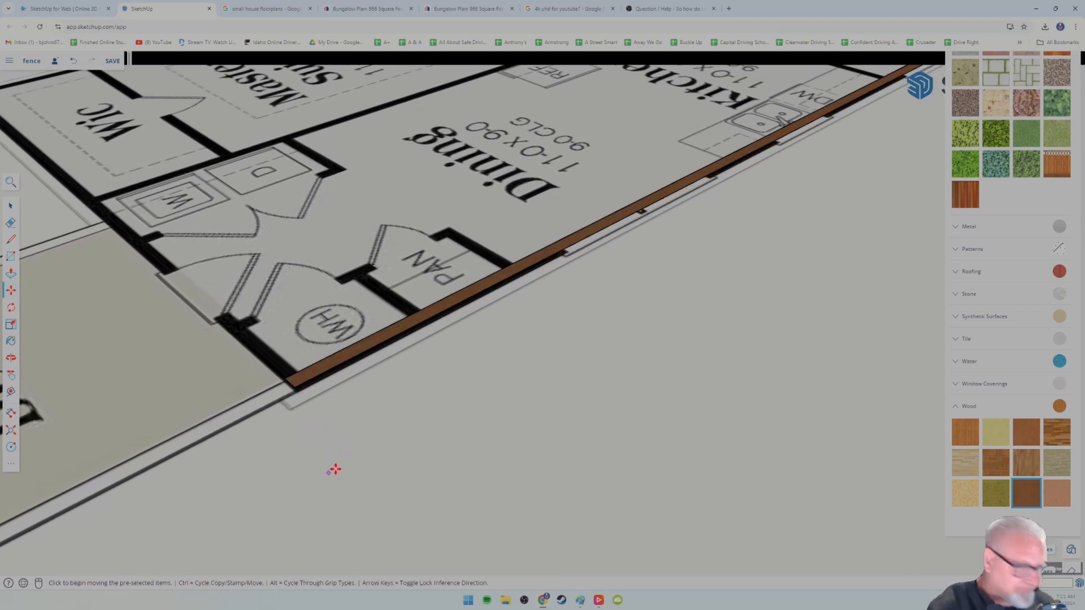
Check how far the brown strip runs along the exterior wall and past the house's front corner at the porch.
scroll(381, 460, "down", 3)
scroll(601, 294, "down", 2)
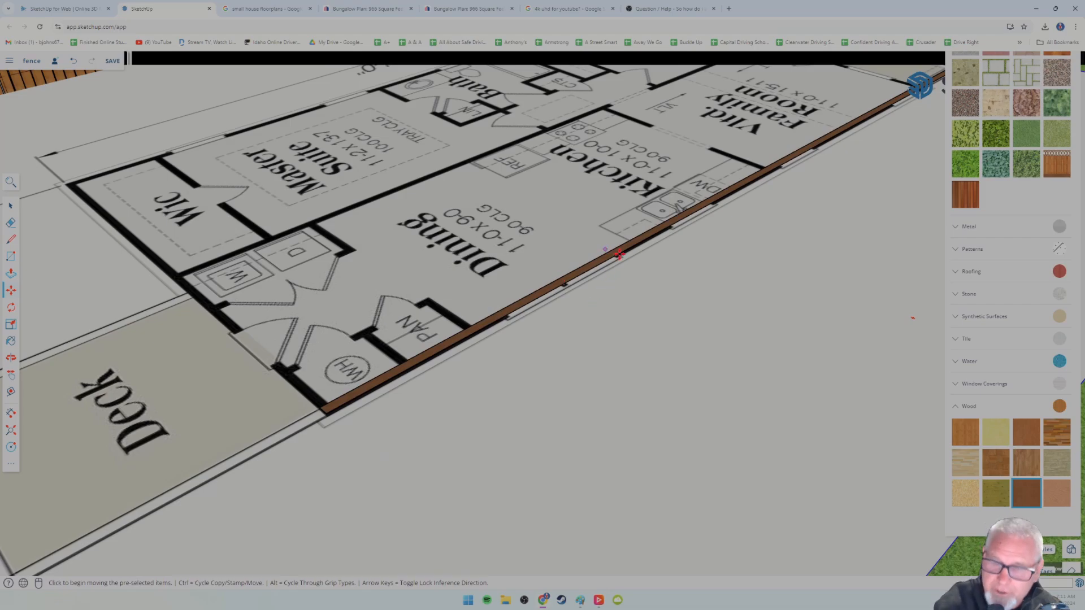
middle_click_drag(615, 341, 429, 392, "shift")
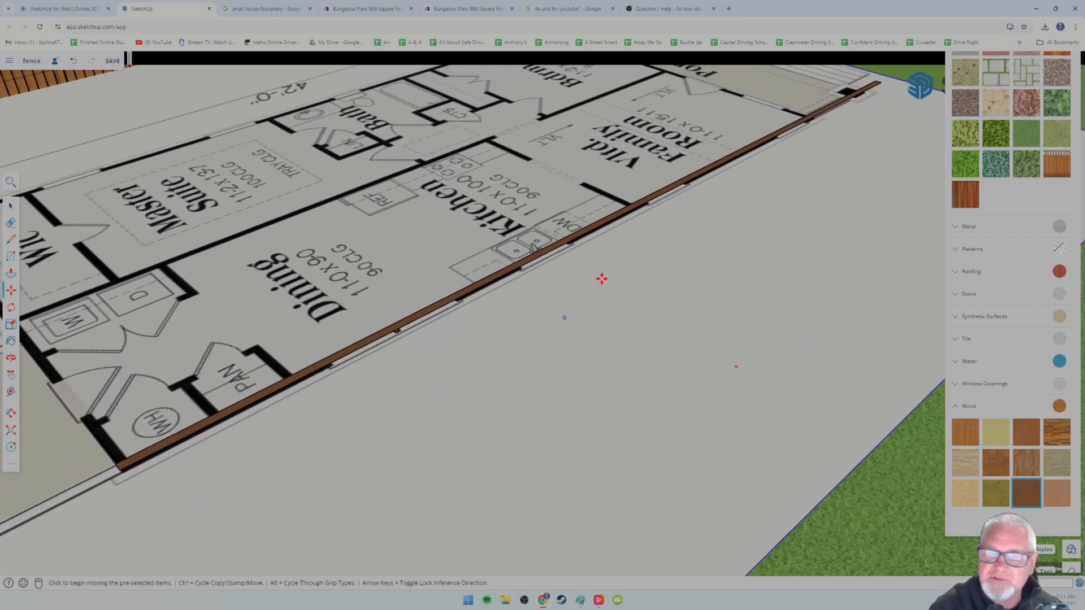
middle_click_drag(601, 279, 354, 375)
middle_click_drag(711, 402, 344, 382, "shift")
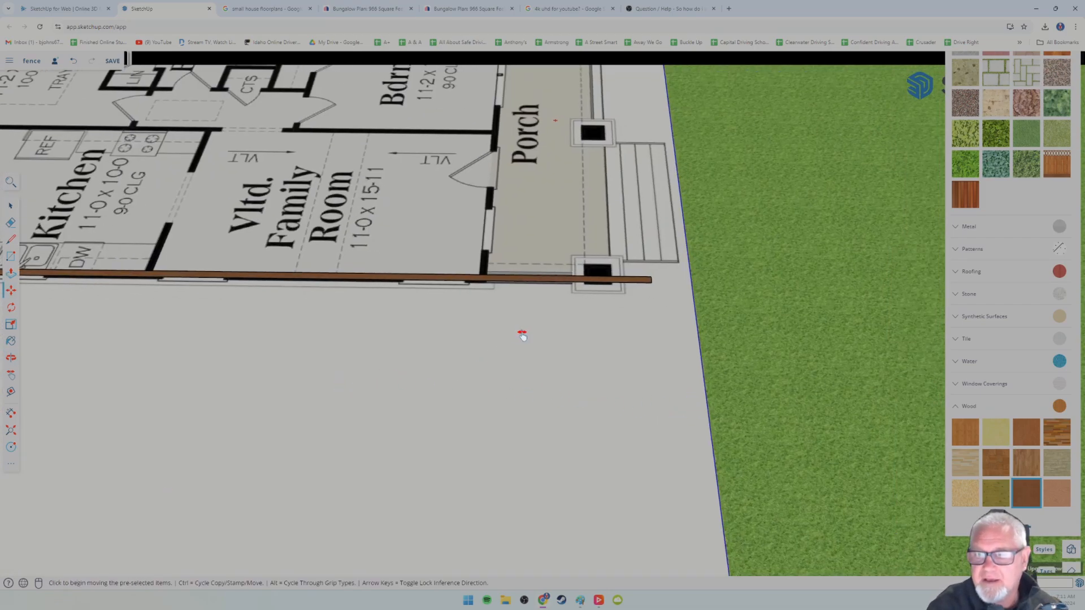
middle_click_drag(520, 334, 516, 346, "shift")
scroll(517, 346, "down", 3)
scroll(516, 346, "down", 2)
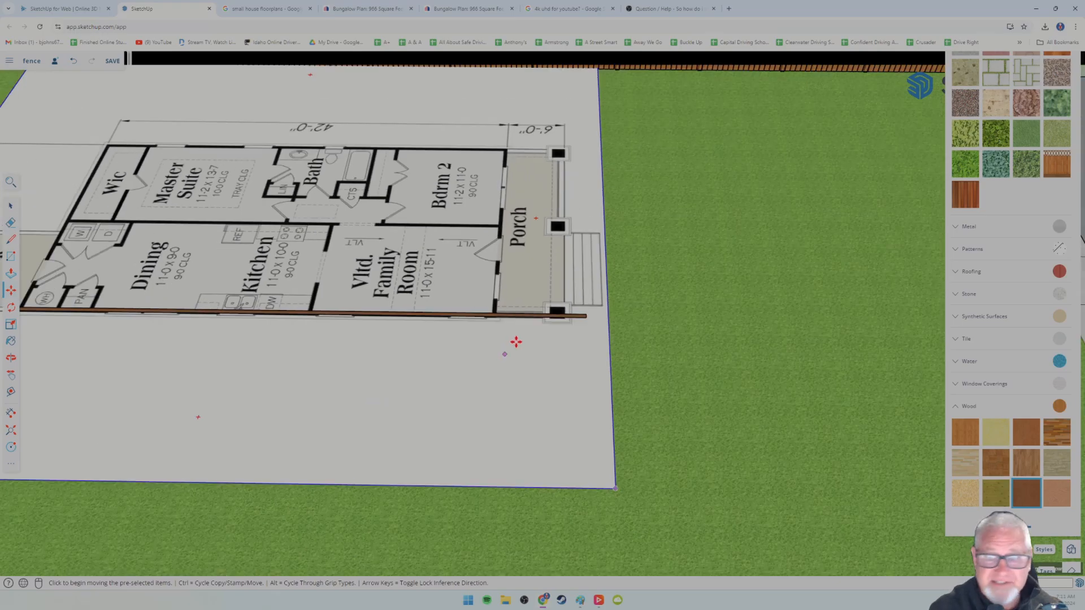
scroll(557, 358, "up", 2)
scroll(557, 358, "down", 2)
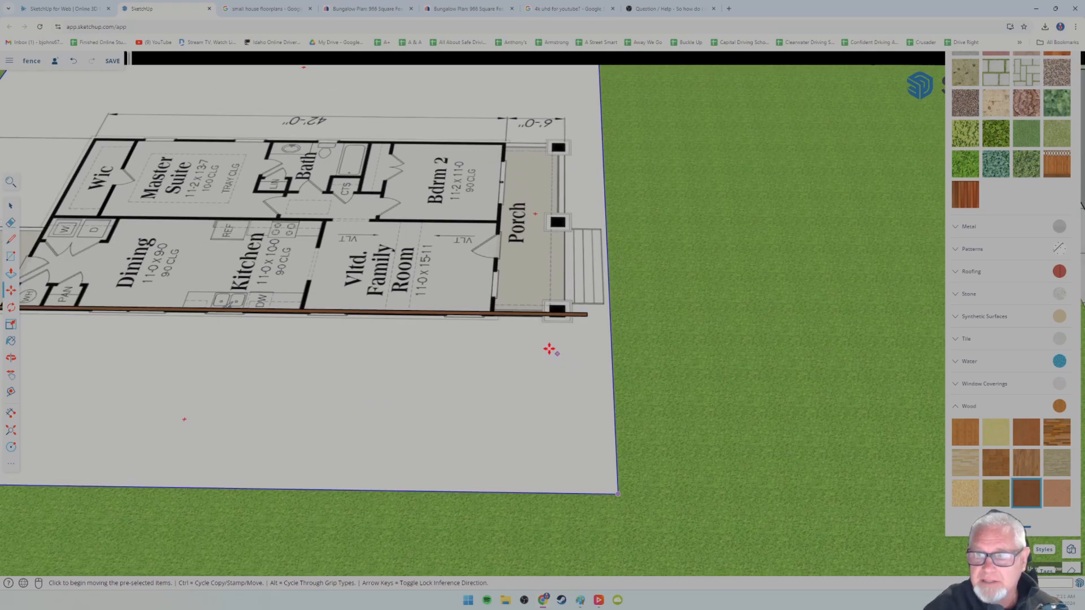
scroll(572, 221, "down", 5)
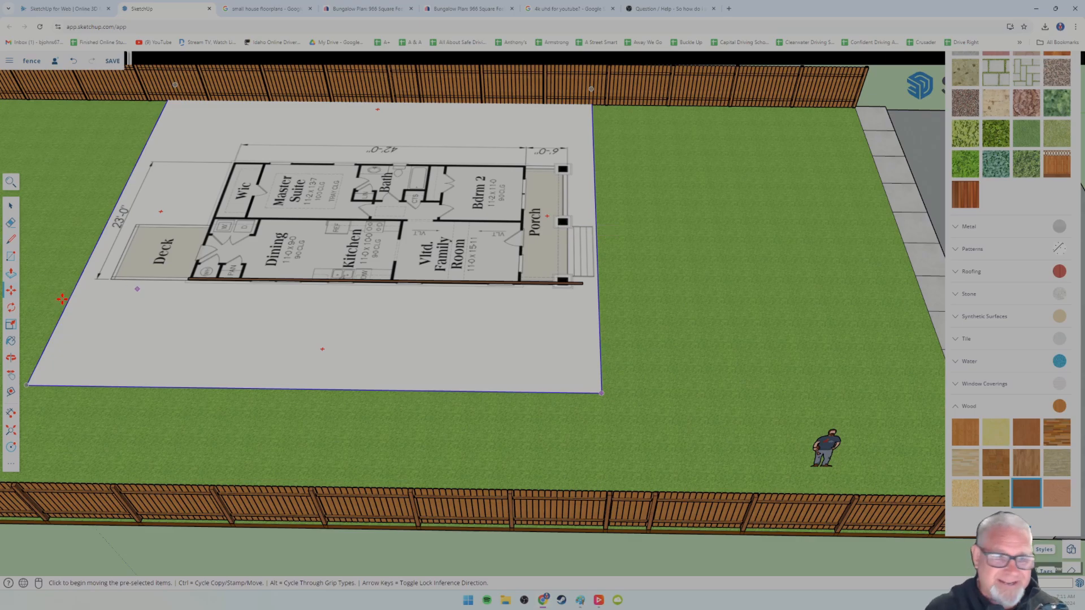
Stretch the floor plan image lengthwise from its porch-side edge until the family room's front wall corner reaches the brown strip's end.
left_click(11, 328)
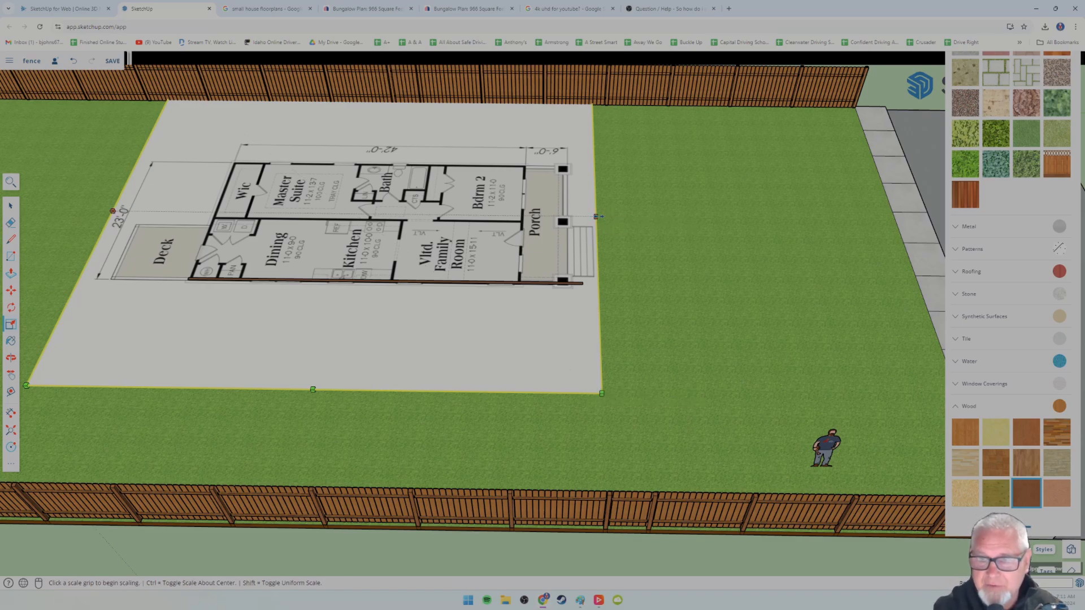
left_click(597, 216)
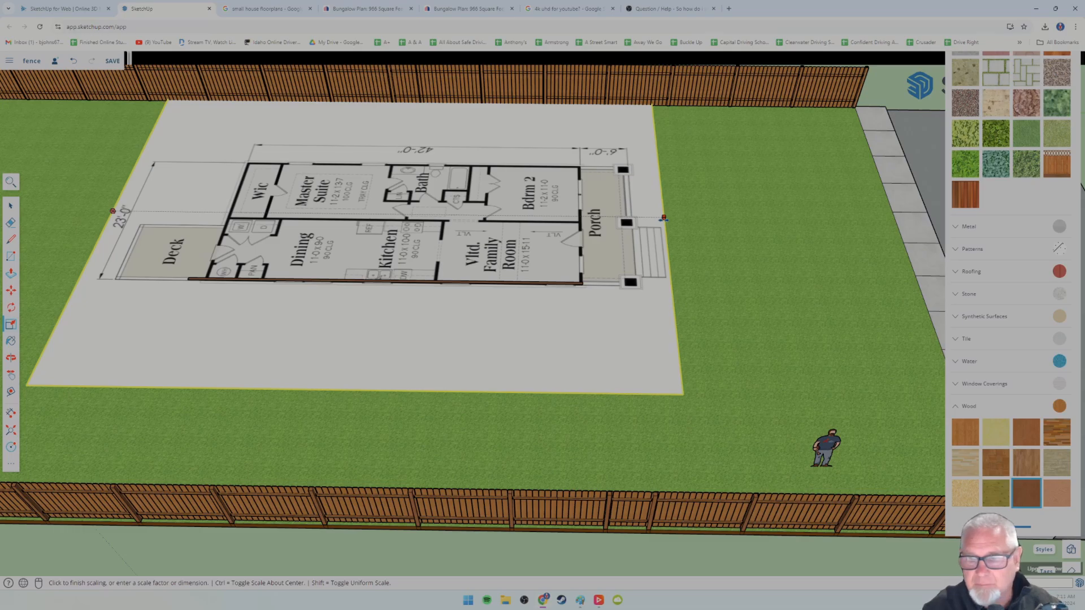
left_click(11, 290)
scroll(575, 308, "up", 5)
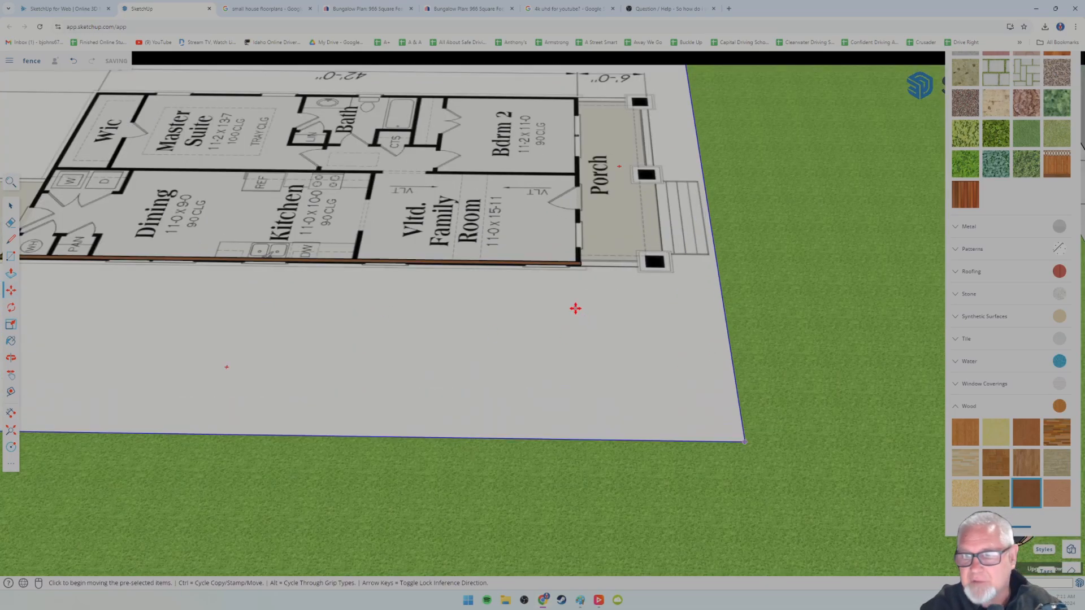
Stretch the floor plan image lengthwise from its deck-side edge until the wall corner beside the WH closet meets the brown strip's start.
scroll(570, 308, "down", 10)
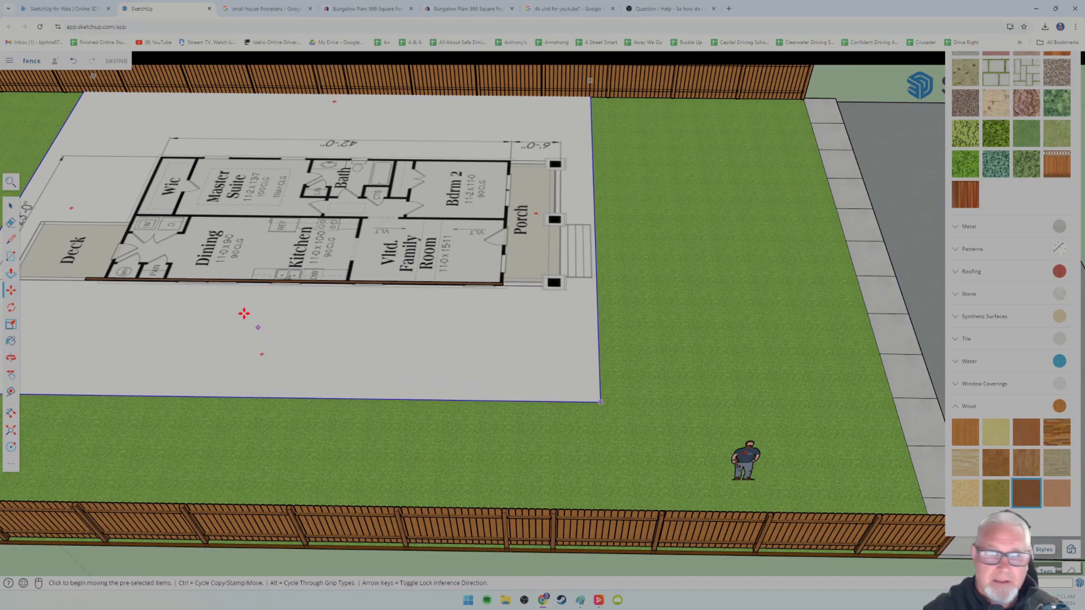
scroll(482, 361, "up", 2)
scroll(386, 357, "up", 6)
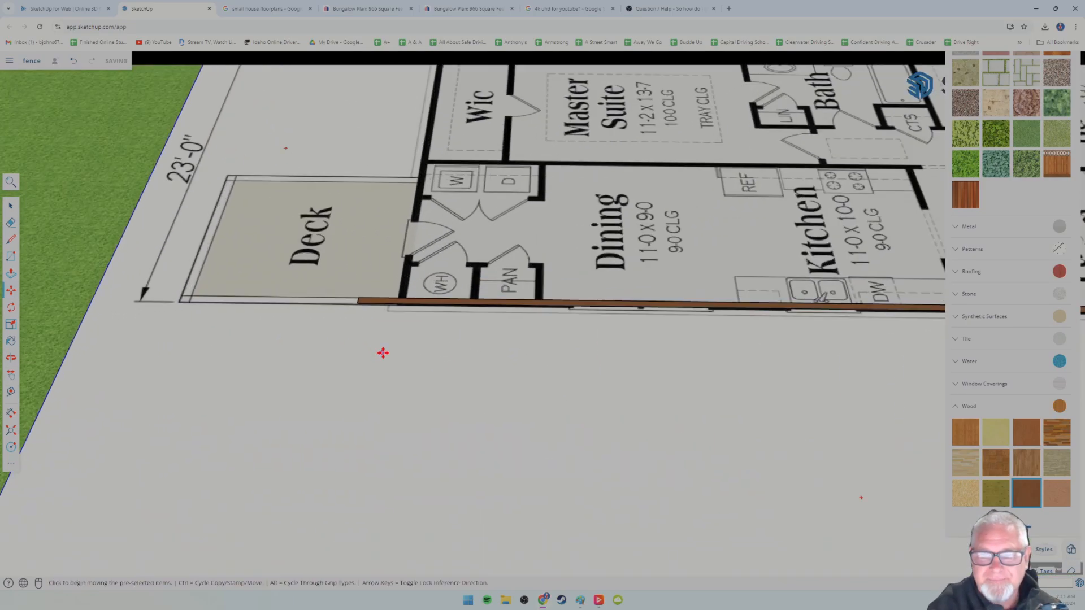
scroll(383, 354, "down", 4)
scroll(381, 351, "down", 4)
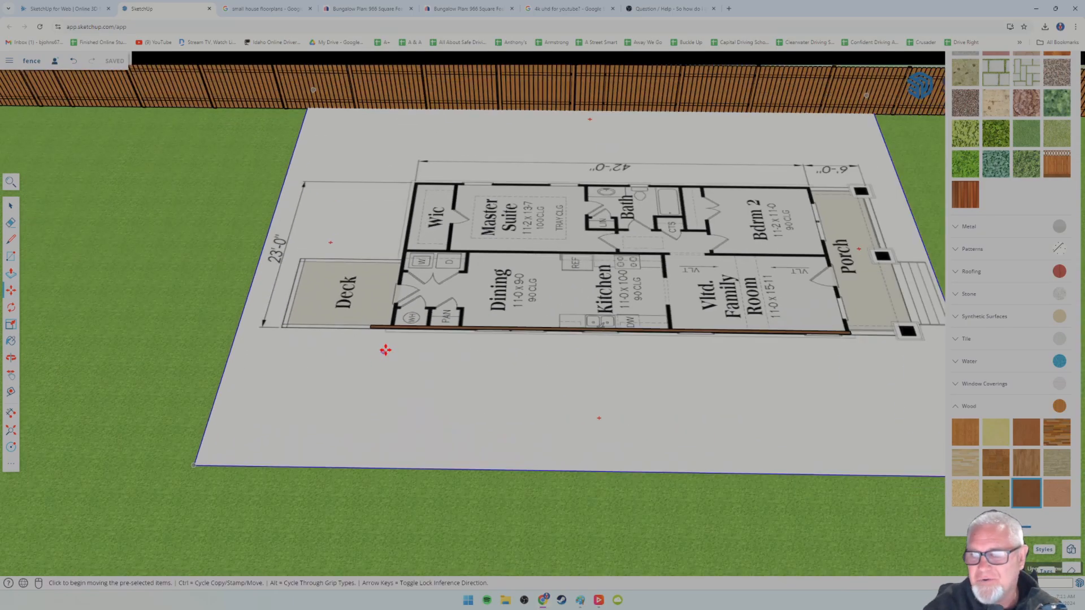
scroll(396, 347, "right", 4)
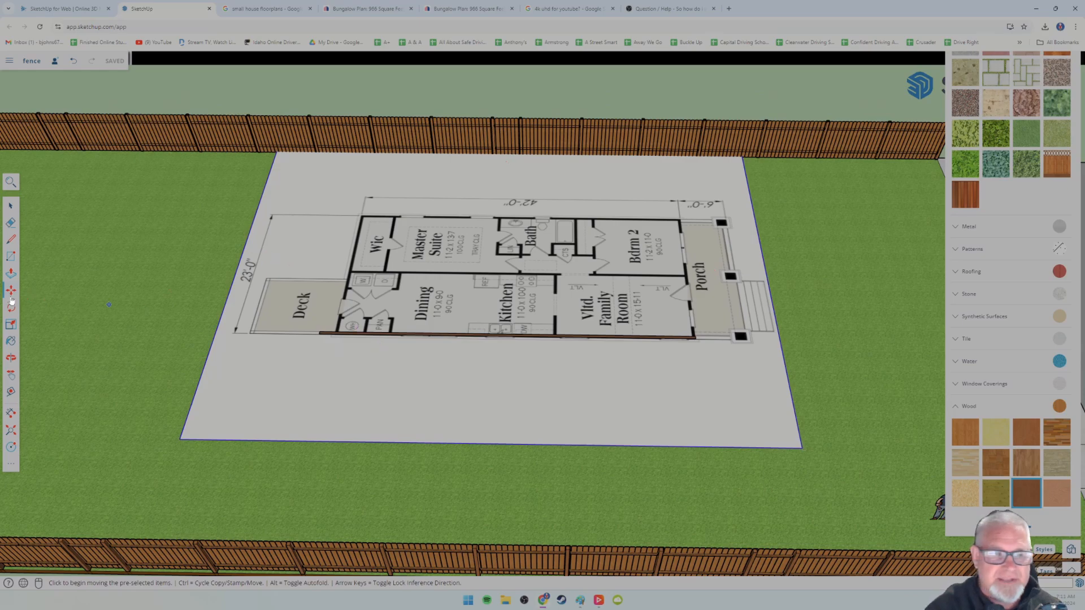
left_click(11, 325)
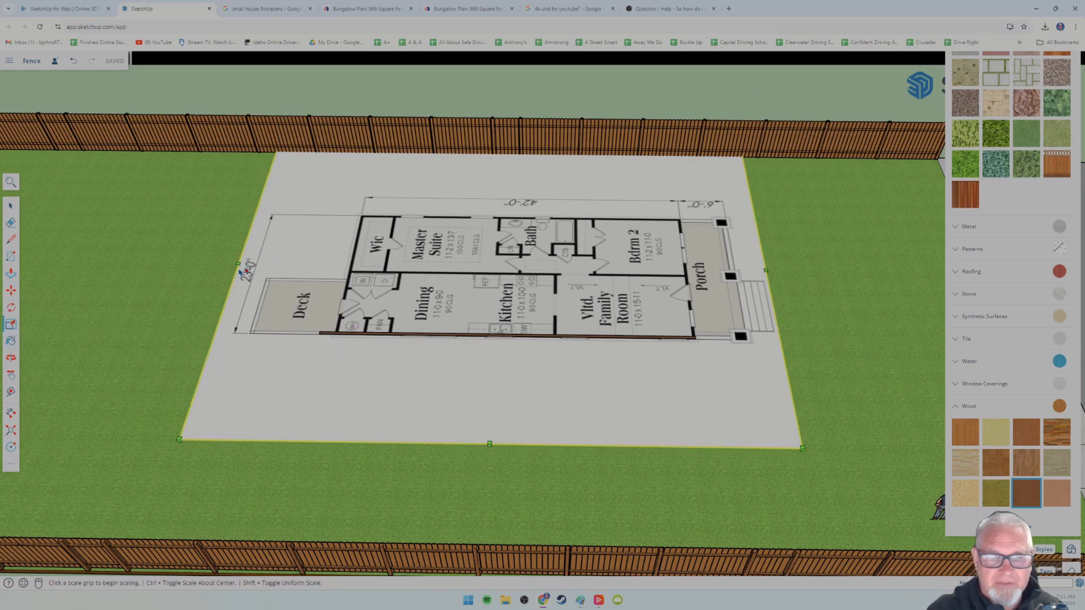
left_click(238, 264)
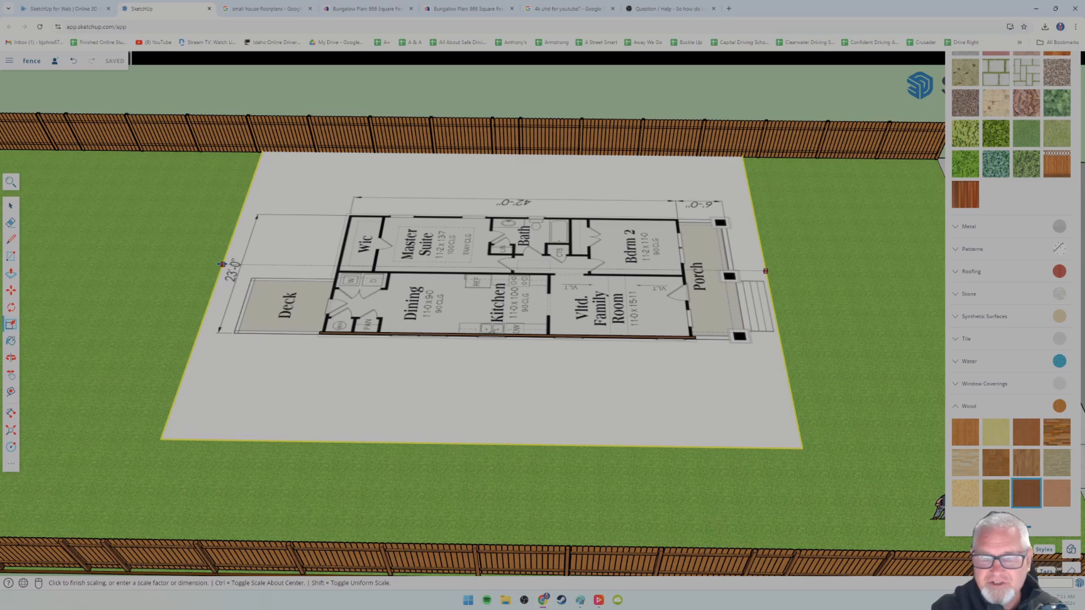
left_click(222, 264)
scroll(432, 417, "up", 4)
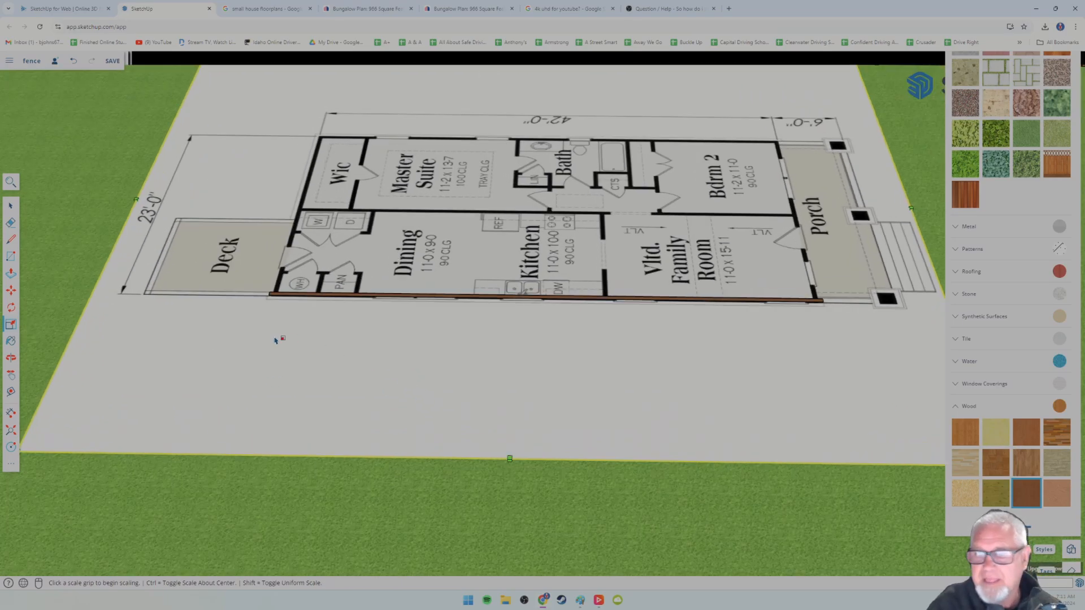
Shift the floor plan image to realign its exterior wall with the brown strip at the corner beside the WH closet.
left_click(11, 291)
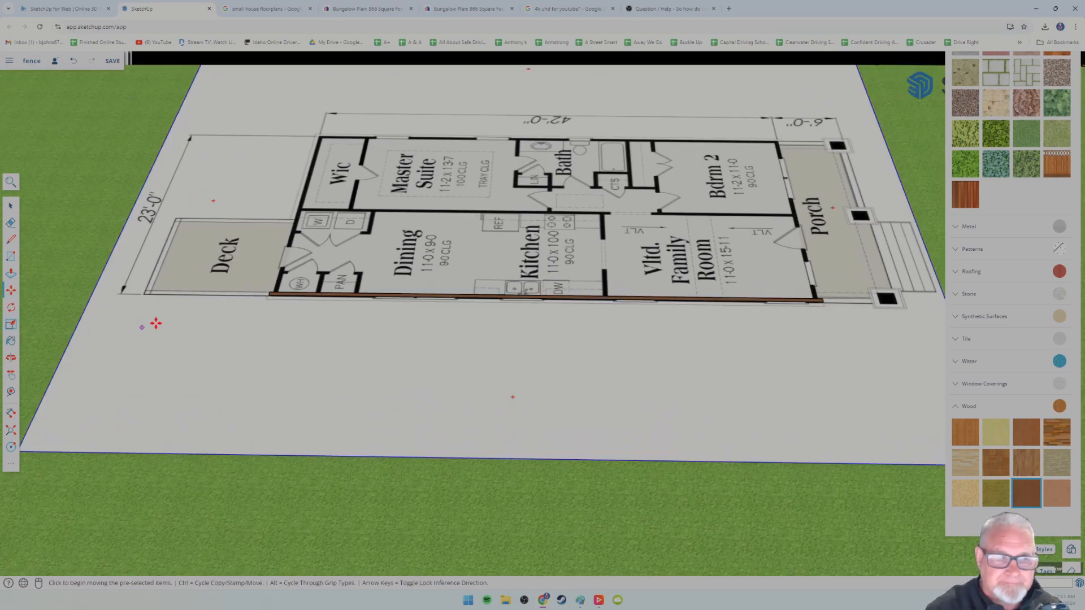
left_click(261, 320)
key("Escape")
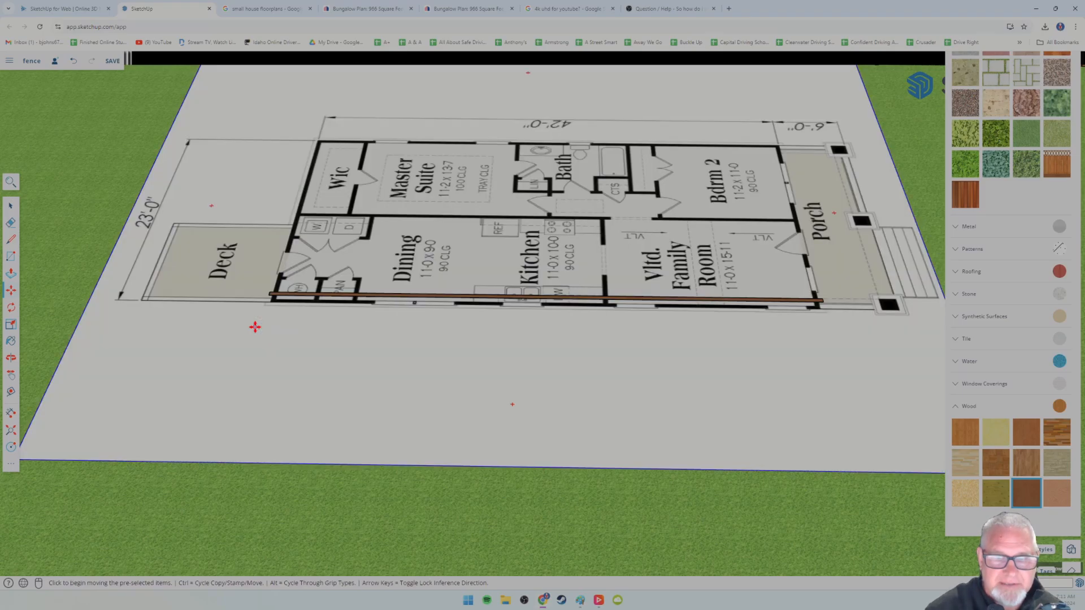
scroll(232, 324, "up", 5)
middle_click_drag(220, 323, 572, 327)
left_click(356, 426)
left_click(339, 412)
Stretch the floor plan image slightly at its porch-side edge so the front wall corner lines up with the brown strip's end.
scroll(483, 346, "down", 2)
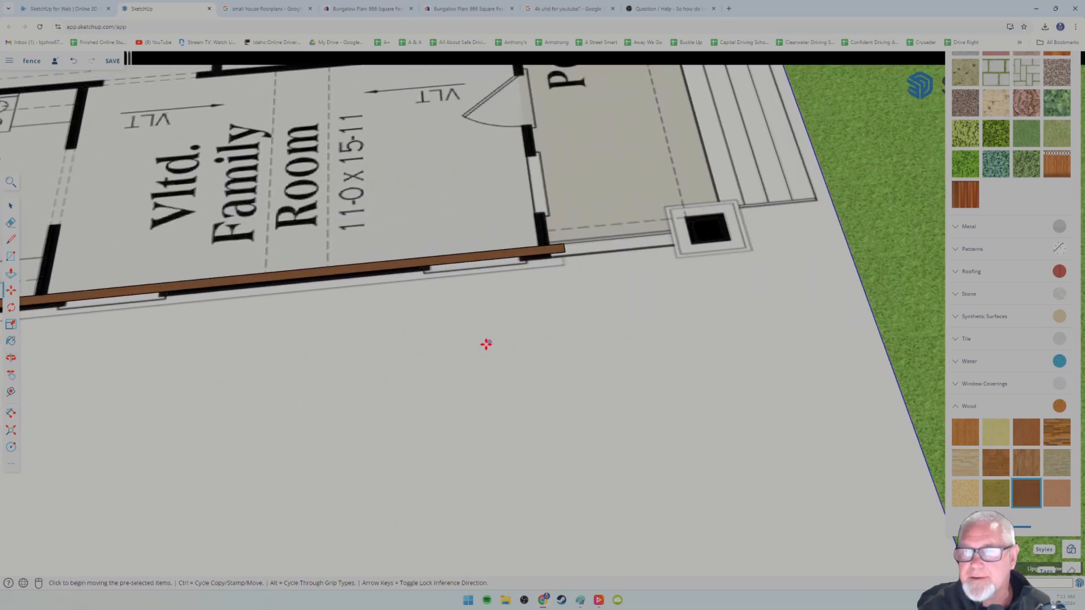
scroll(486, 345, "down", 3)
scroll(497, 370, "down", 4)
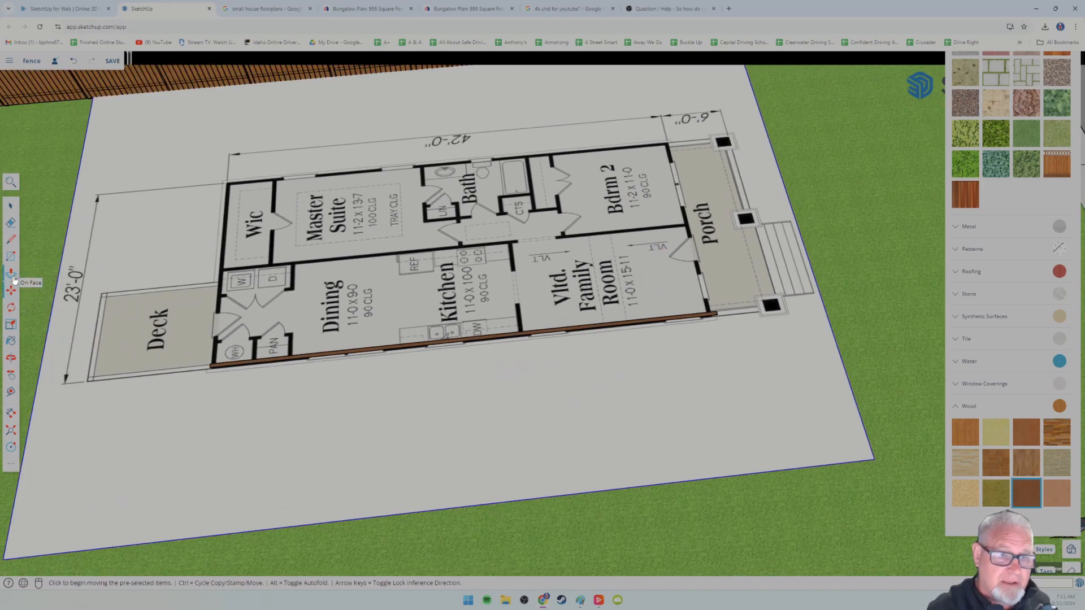
left_click(12, 328)
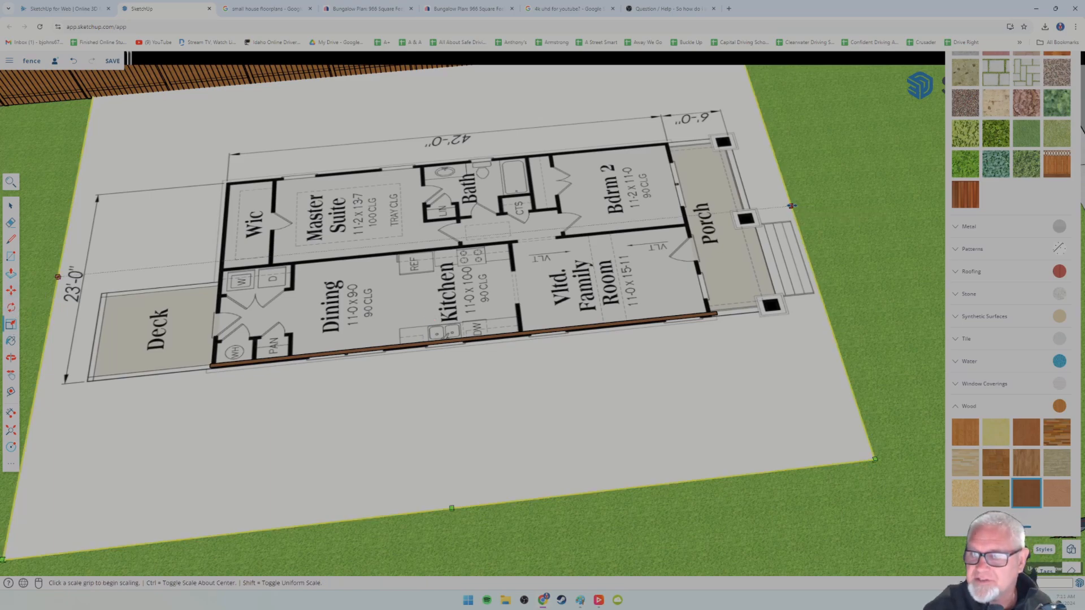
left_click_drag(791, 205, 798, 205)
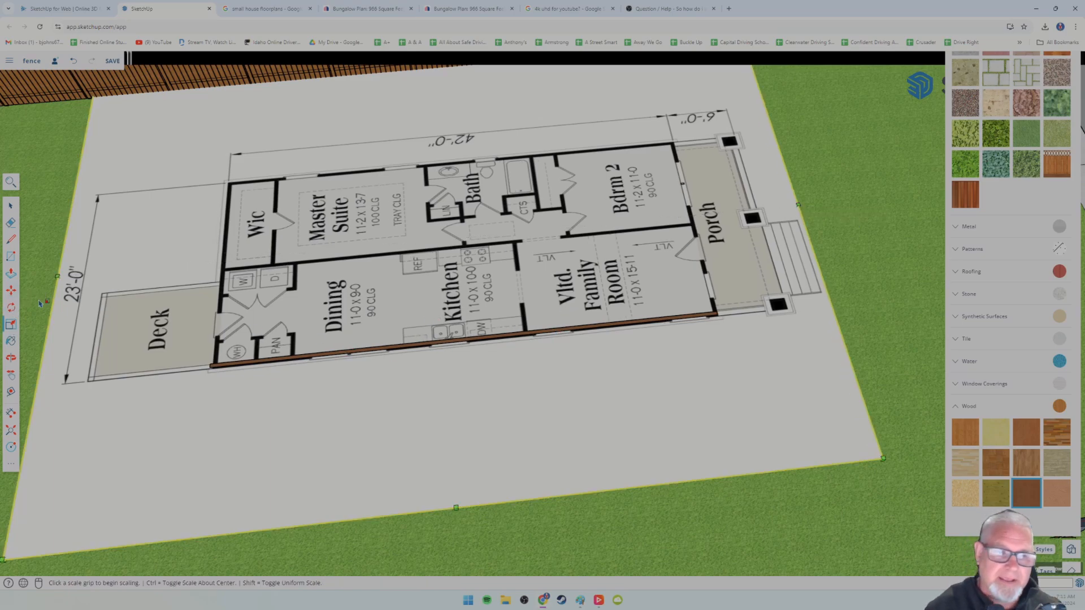
Examine the brown strip's fit along the exterior wall from the deck corner to the porch and the plan's position in the lot.
scroll(201, 370, "up", 6)
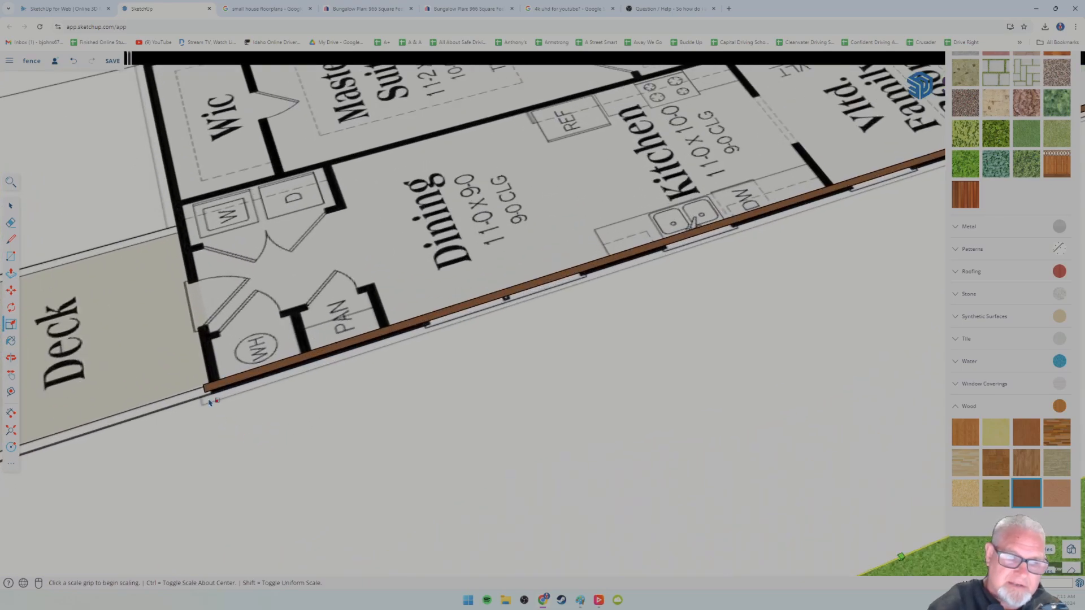
middle_click_drag(209, 402, 372, 405)
scroll(372, 404, "down", 3)
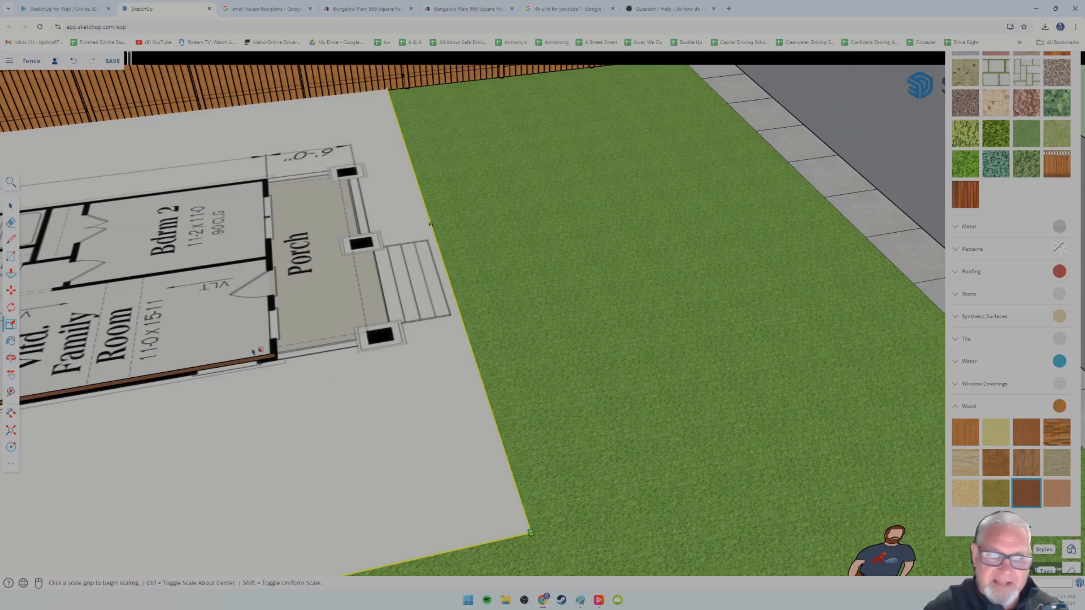
scroll(234, 368, "down", 5)
mouse_move(194, 380)
middle_mouse_down("shift")
mouse_move(416, 382)
mouse_move(437, 372)
middle_mouse_up("shift")
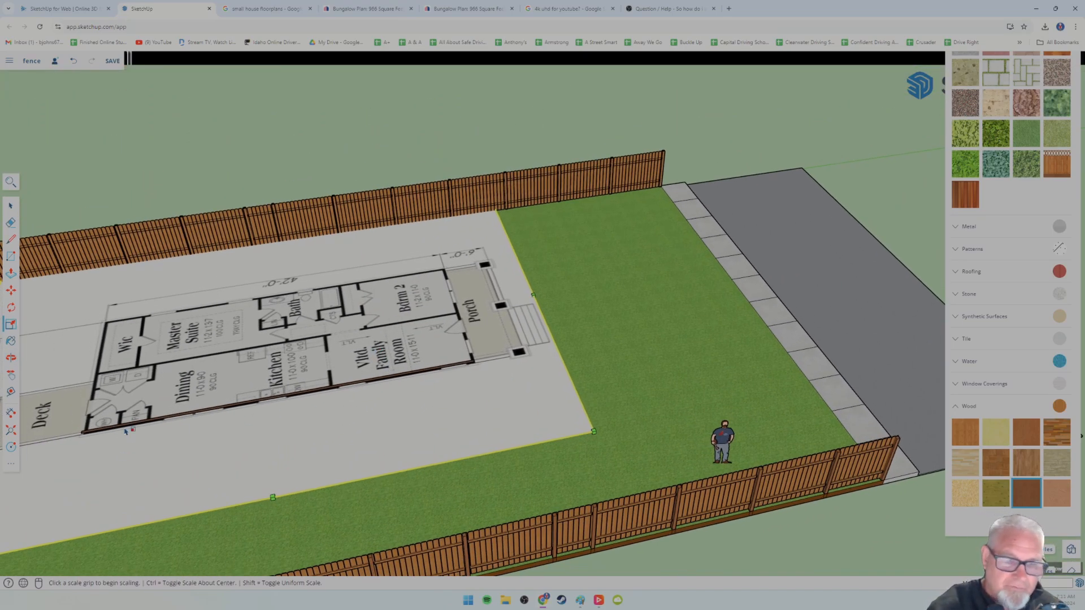
scroll(170, 441, "up", 4)
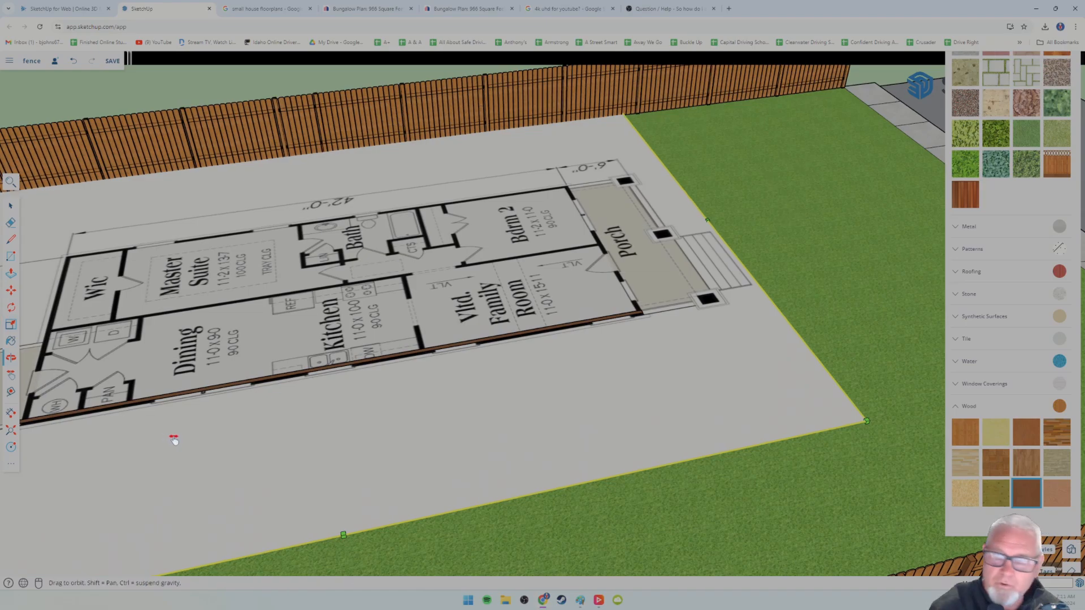
middle_click_drag(175, 439, 255, 448)
scroll(255, 449, "up", 2)
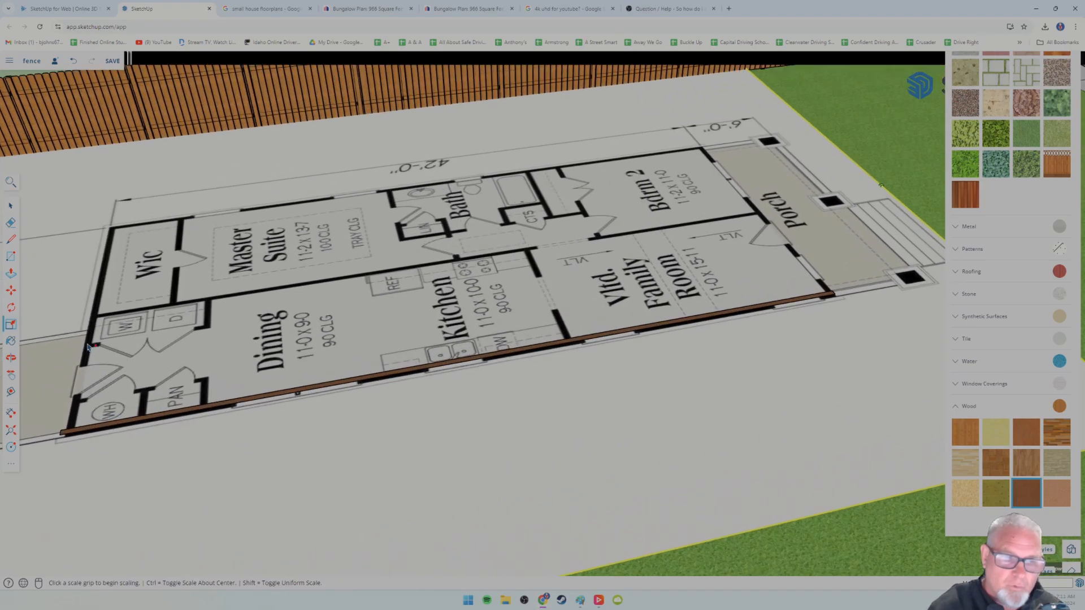
Select the floor plan image and move it slightly so its exterior wall lines up with the brown strip.
left_click(12, 207)
left_click(274, 398)
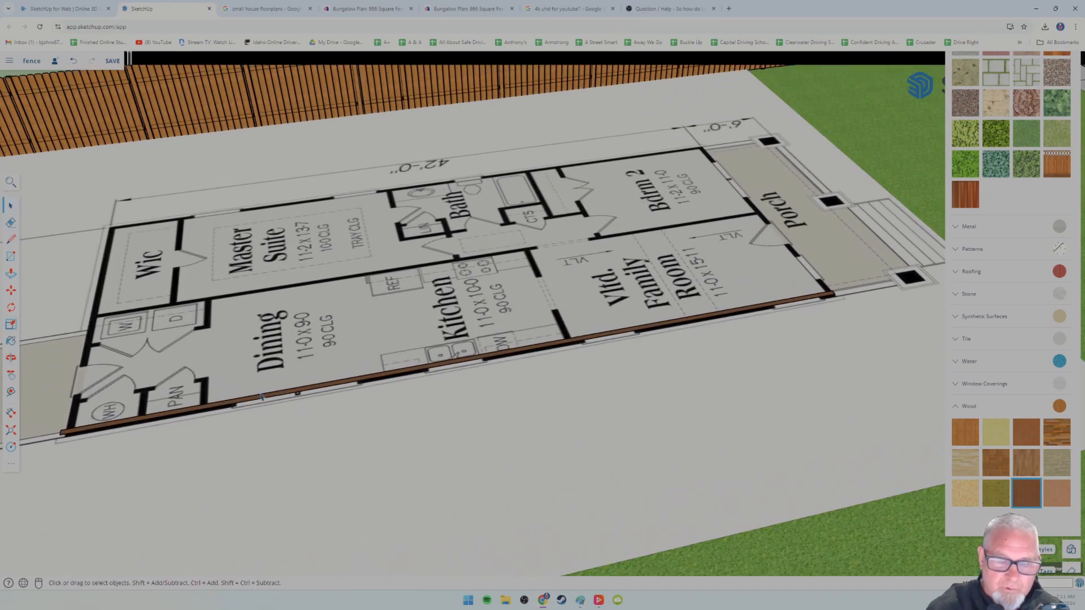
scroll(255, 418, "down", 2)
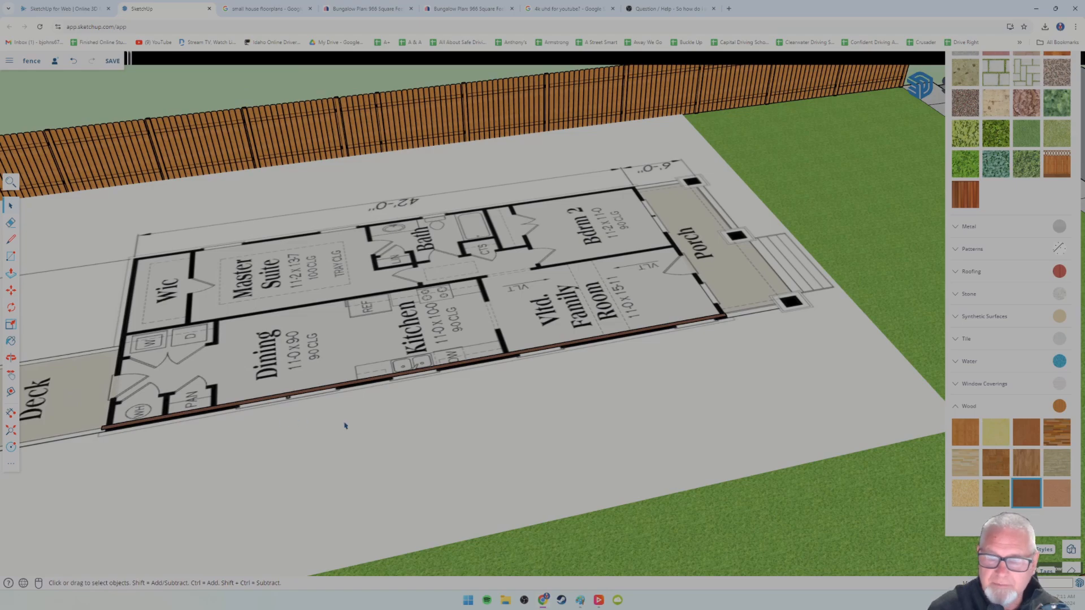
left_click(427, 491)
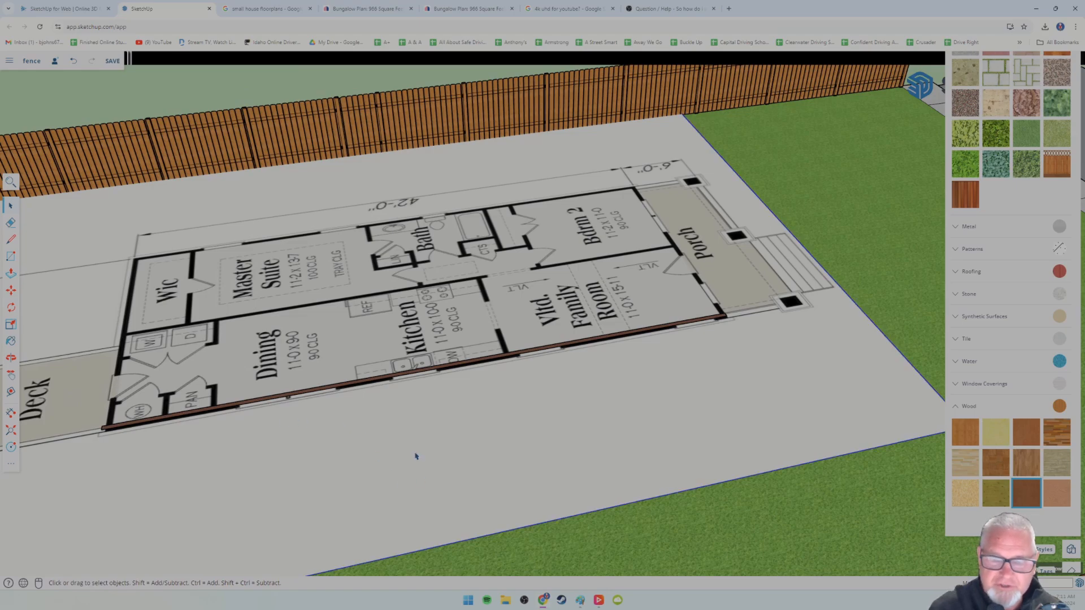
left_click(55, 288)
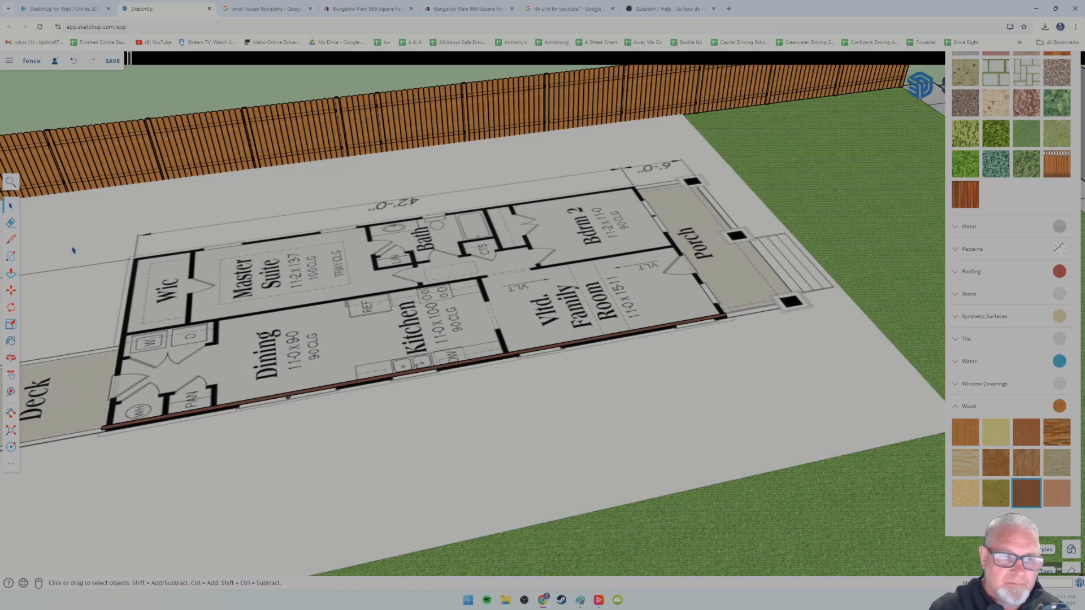
left_click(819, 413)
scroll(640, 441, "down", 5)
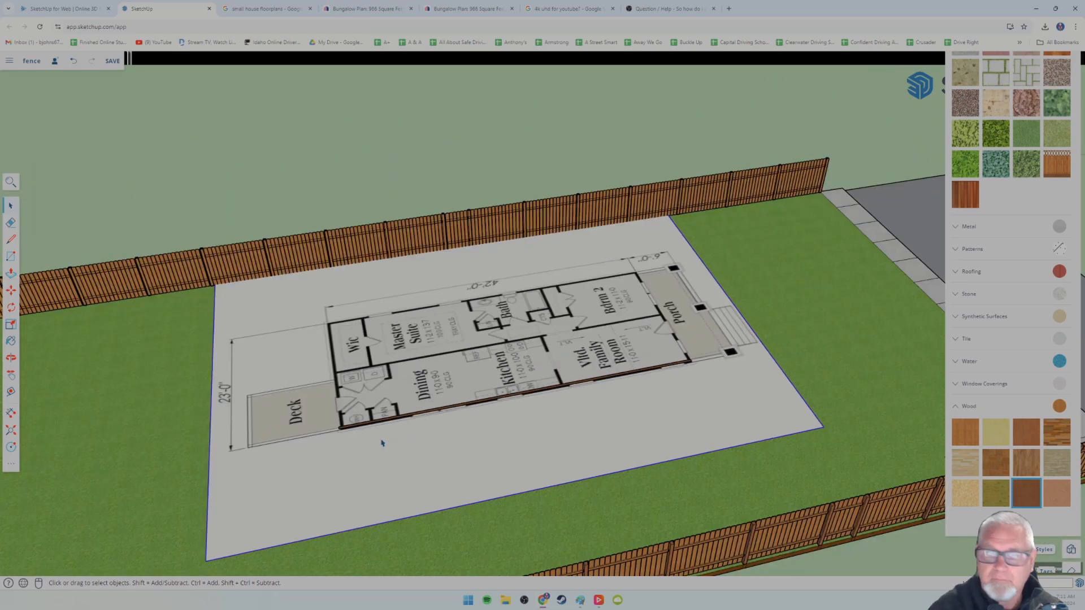
scroll(380, 448, "up", 5)
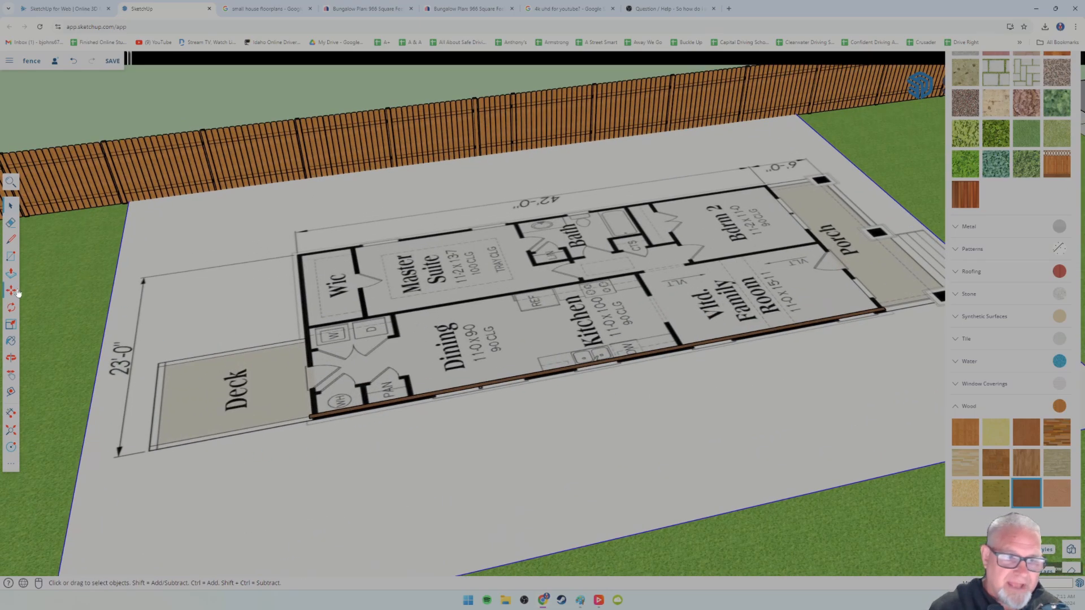
key("m")
left_click(366, 468)
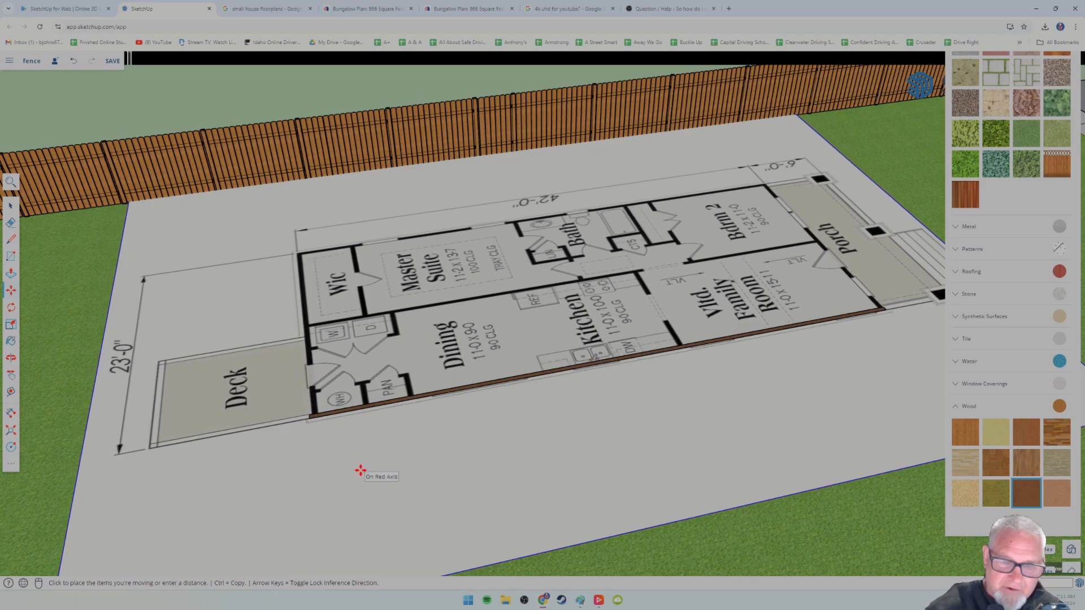
left_click(424, 459)
Inspect the repositioned floor plan from several angles, checking its placement between the fences and its long exterior wall against the strip.
scroll(421, 458, "down", 3)
middle_click_drag(533, 455, 289, 468)
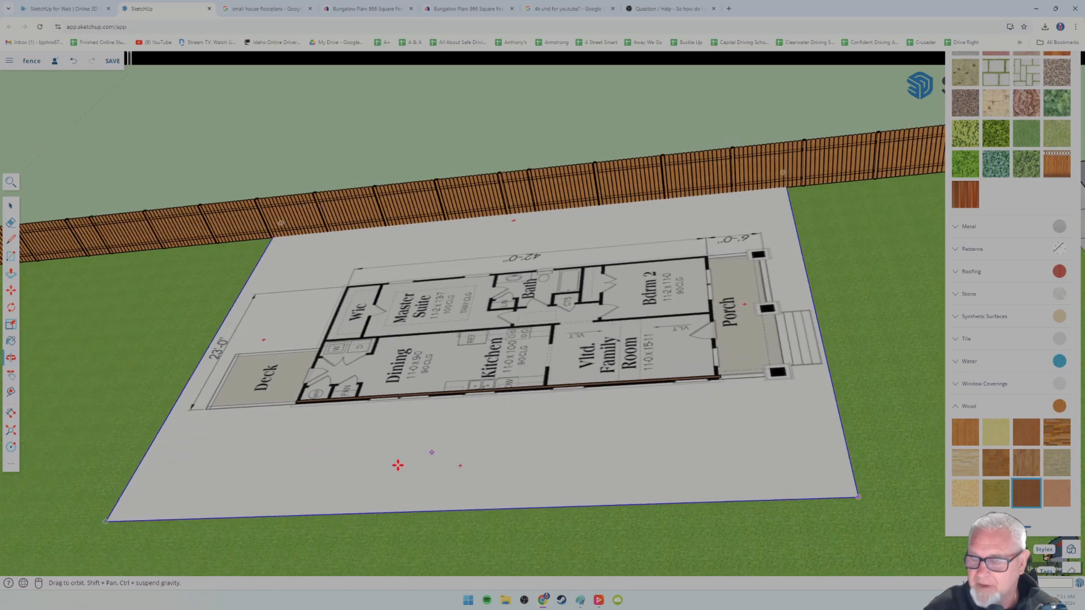
scroll(396, 465, "down", 1)
key("ctrl")
scroll(566, 438, "up", 2)
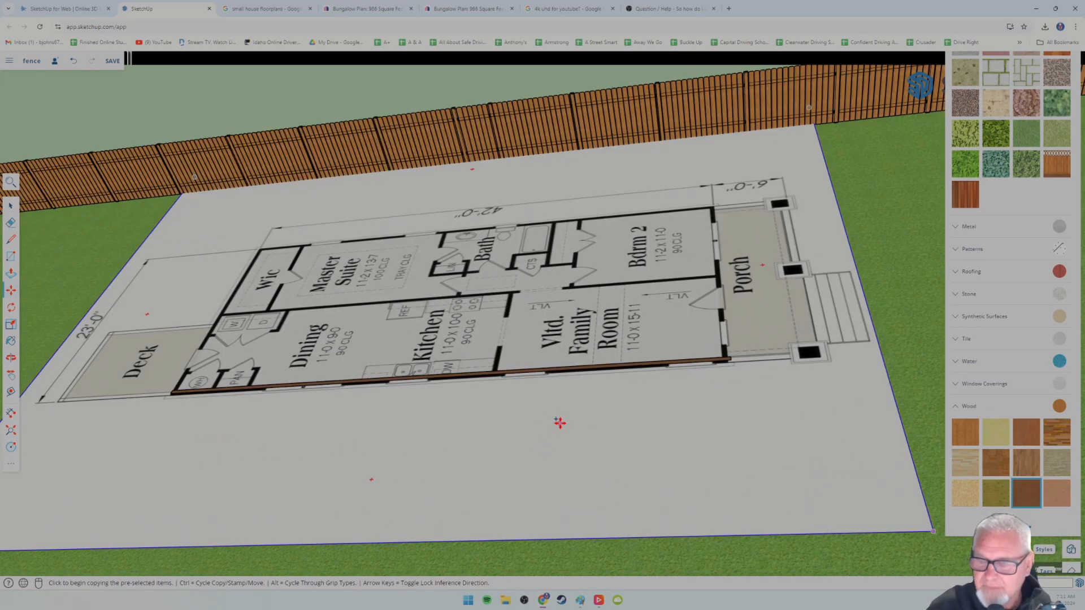
middle_click_drag(703, 428, 414, 448)
scroll(415, 455, "down", 2)
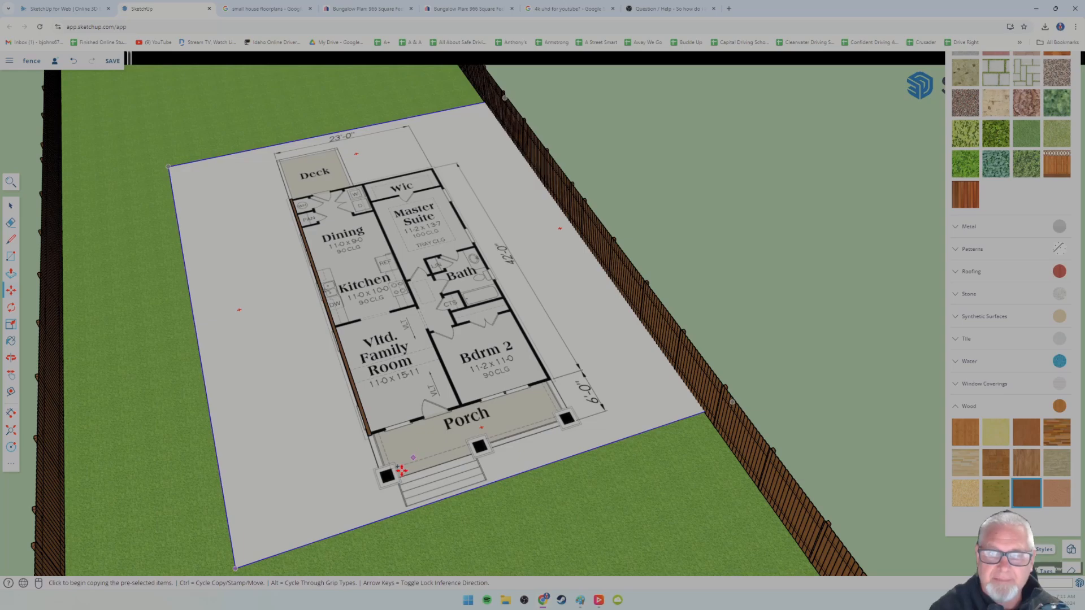
scroll(401, 470, "up", 3)
scroll(364, 473, "up", 4)
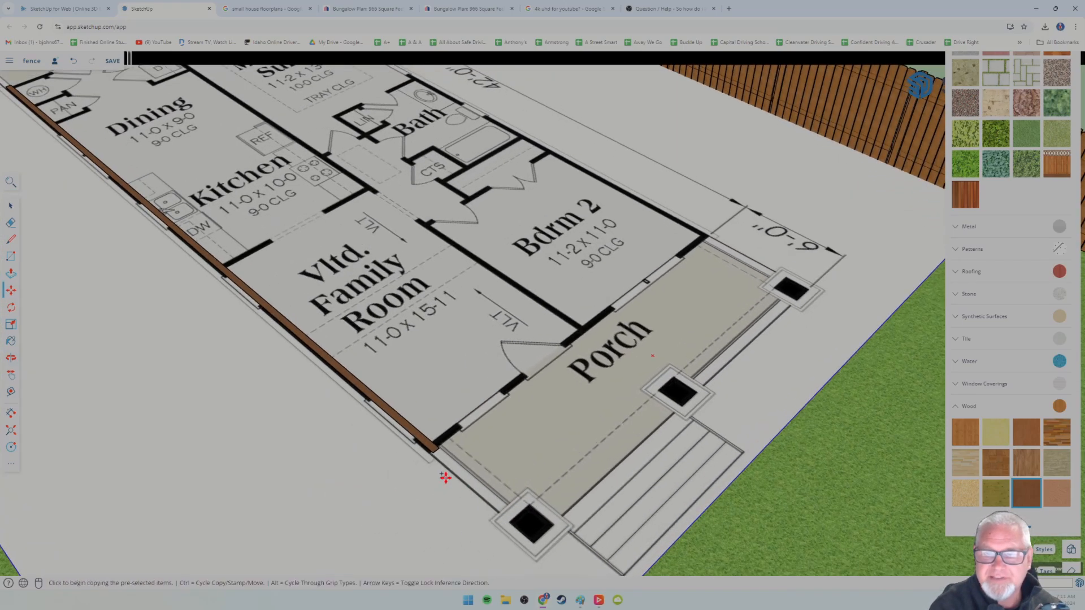
scroll(445, 477, "down", 6)
middle_click_drag(412, 504, 405, 487)
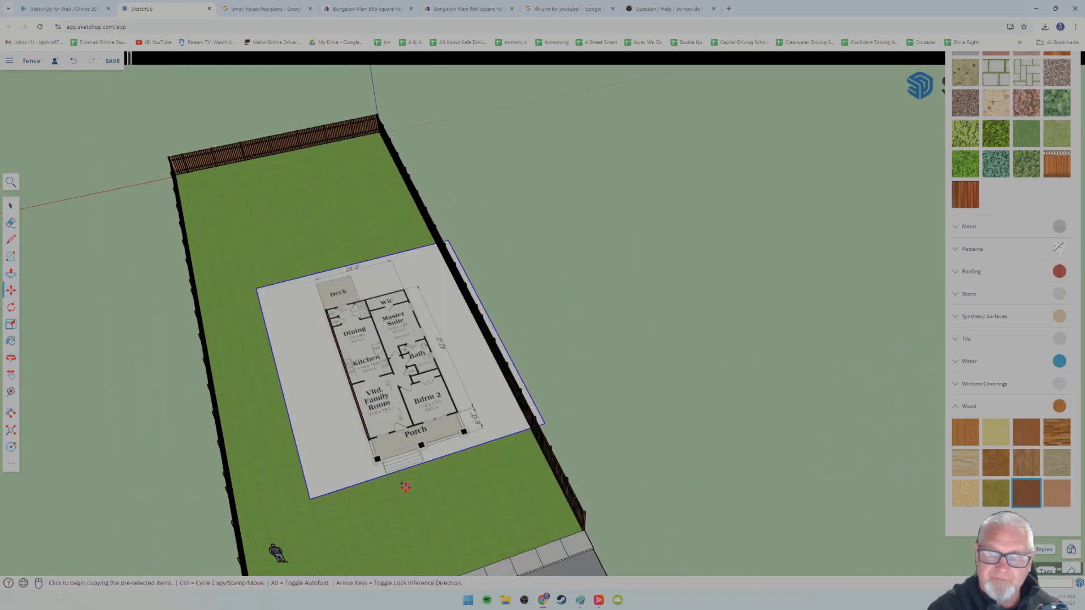
scroll(406, 487, "down", 3)
middle_click_drag(373, 438, 352, 399)
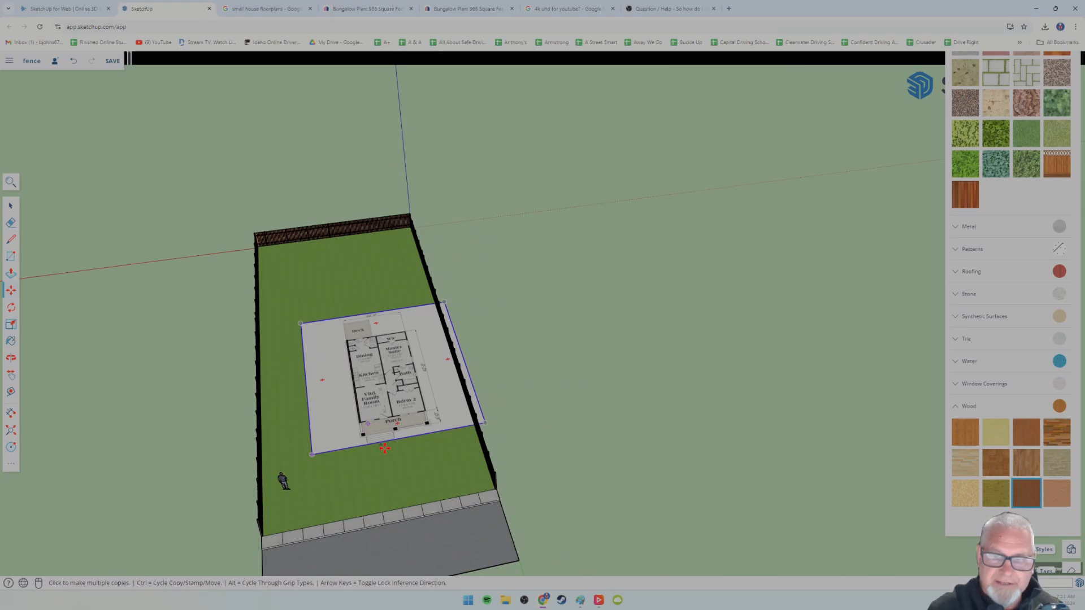
scroll(335, 480, "up", 3)
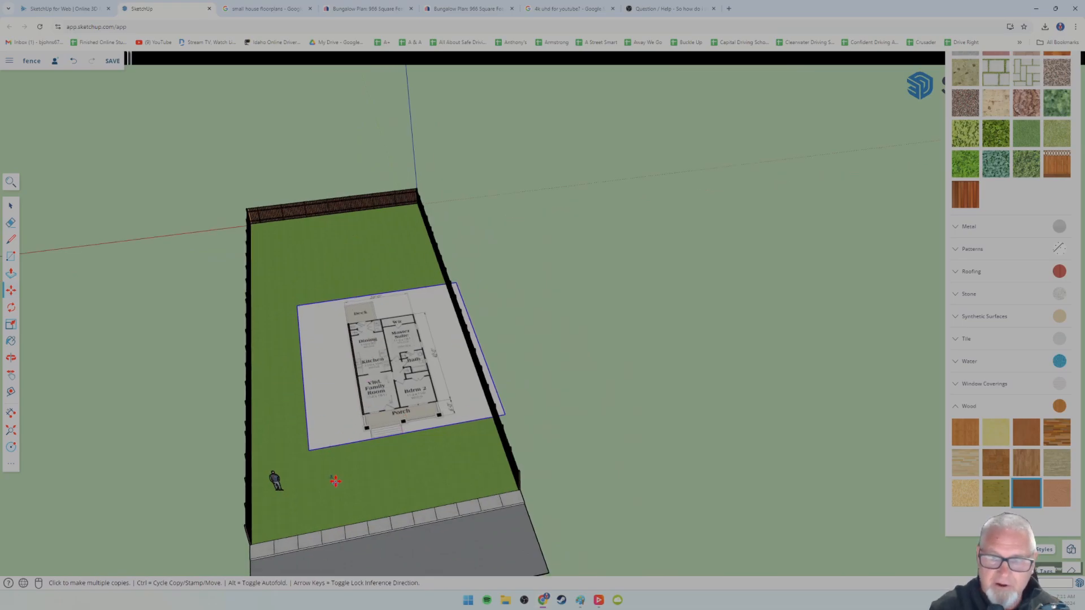
scroll(334, 448, "up", 3)
middle_click_drag(362, 476, 627, 496)
middle_click_drag(413, 515, 552, 439)
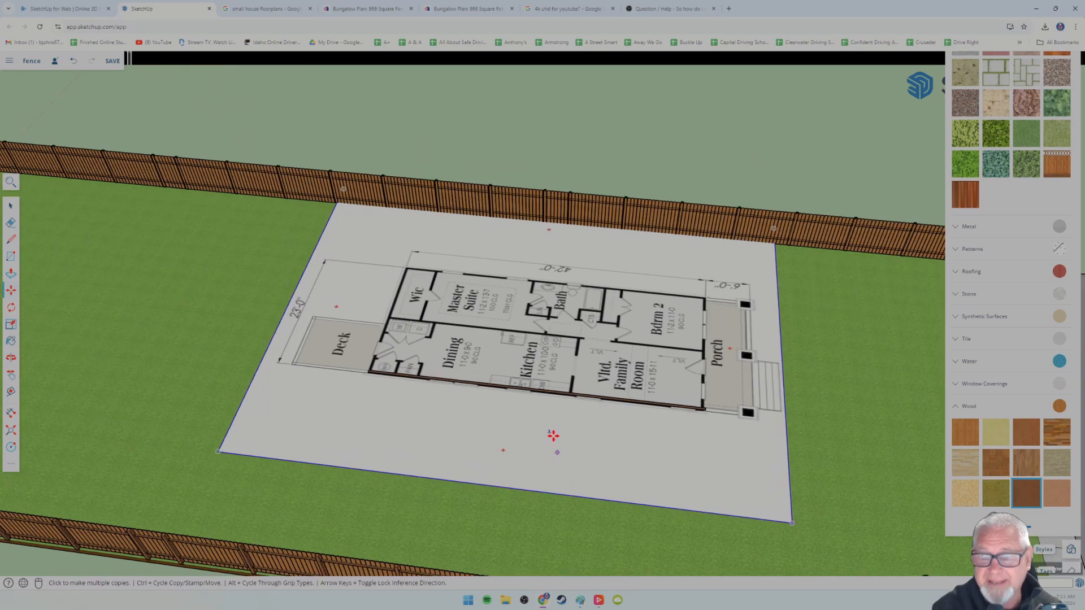
scroll(442, 371, "up", 3)
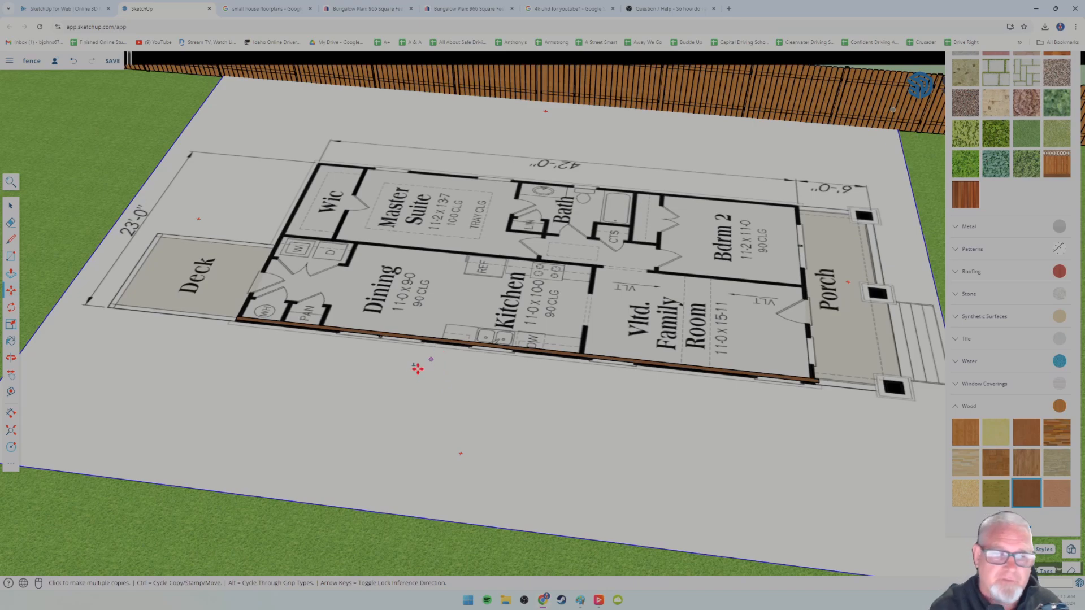
mouse_move(425, 386)
middle_mouse_down()
mouse_move(485, 412)
mouse_move(436, 375)
mouse_move(502, 403)
middle_mouse_up()
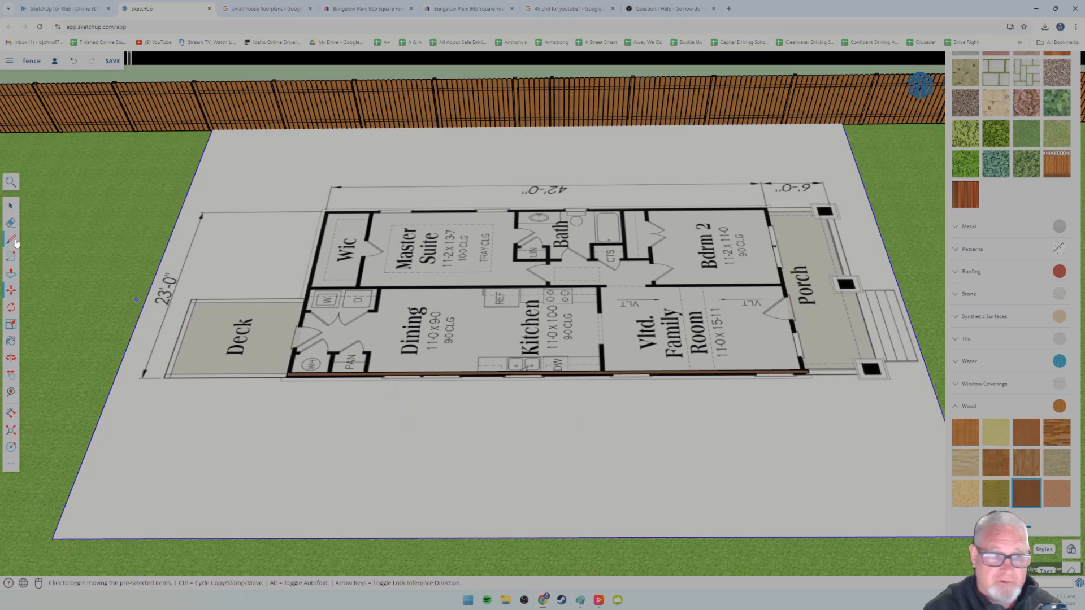
Examine the brown strip closely from the WH closet corner to the front wall corner at the porch.
left_click(10, 205)
mouse_move(507, 425)
middle_mouse_down()
mouse_move(554, 446)
mouse_move(562, 473)
mouse_move(516, 444)
mouse_move(467, 439)
mouse_move(589, 433)
mouse_move(516, 400)
mouse_move(637, 429)
mouse_move(397, 391)
middle_mouse_up()
scroll(561, 472, "up", 3)
scroll(562, 469, "up", 3)
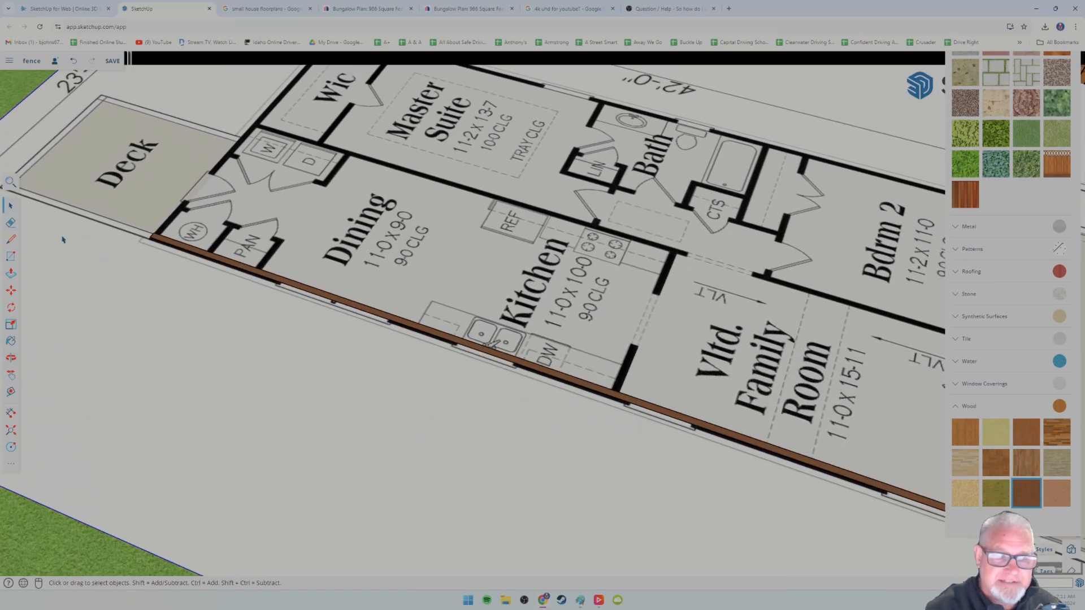
mouse_move(633, 457)
middle_mouse_down()
mouse_move(461, 388)
mouse_move(620, 441)
mouse_move(598, 489)
mouse_move(525, 494)
mouse_move(439, 414)
mouse_move(363, 451)
middle_mouse_up()
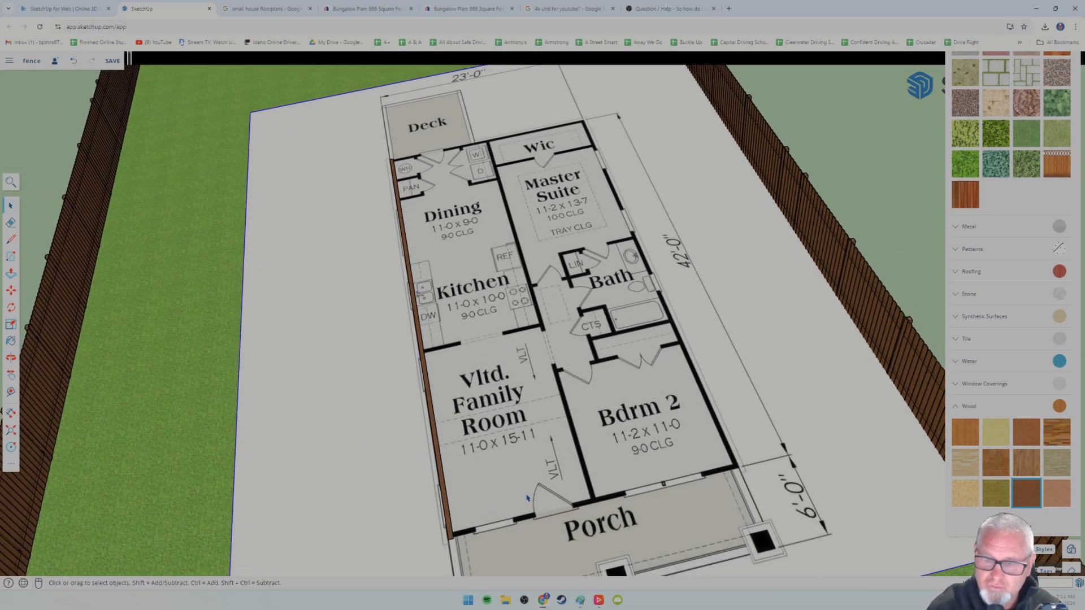
middle_click_drag(506, 504, 489, 541)
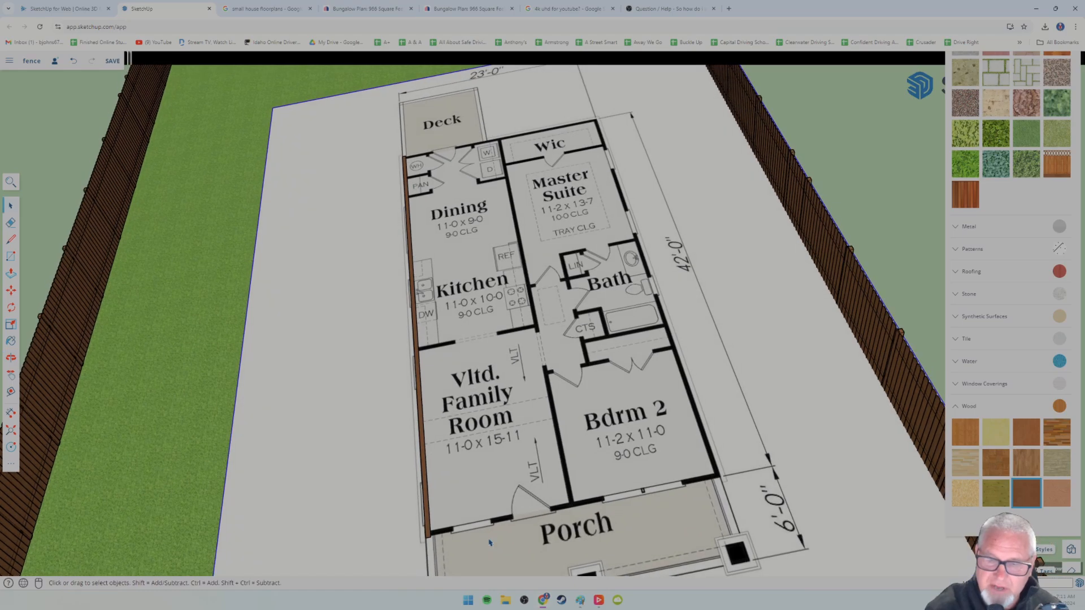
scroll(489, 540, "up", 2)
middle_click_drag(466, 485, 391, 272)
scroll(441, 361, "up", 3)
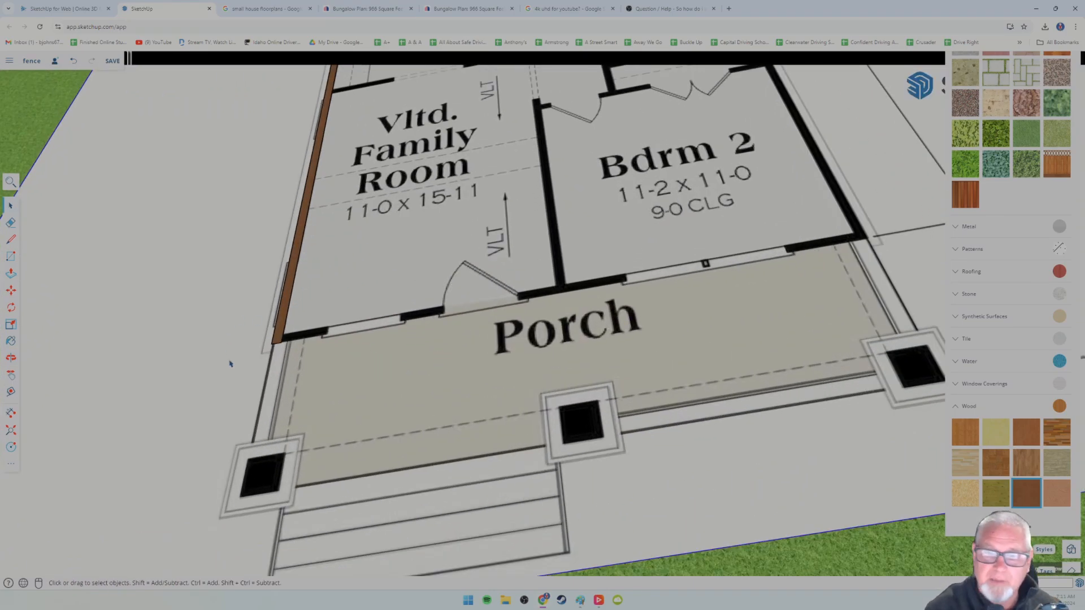
Try to draw a rectangle from the brown strip's porch-side end along the front wall toward Bdrm 2.
left_click(12, 258)
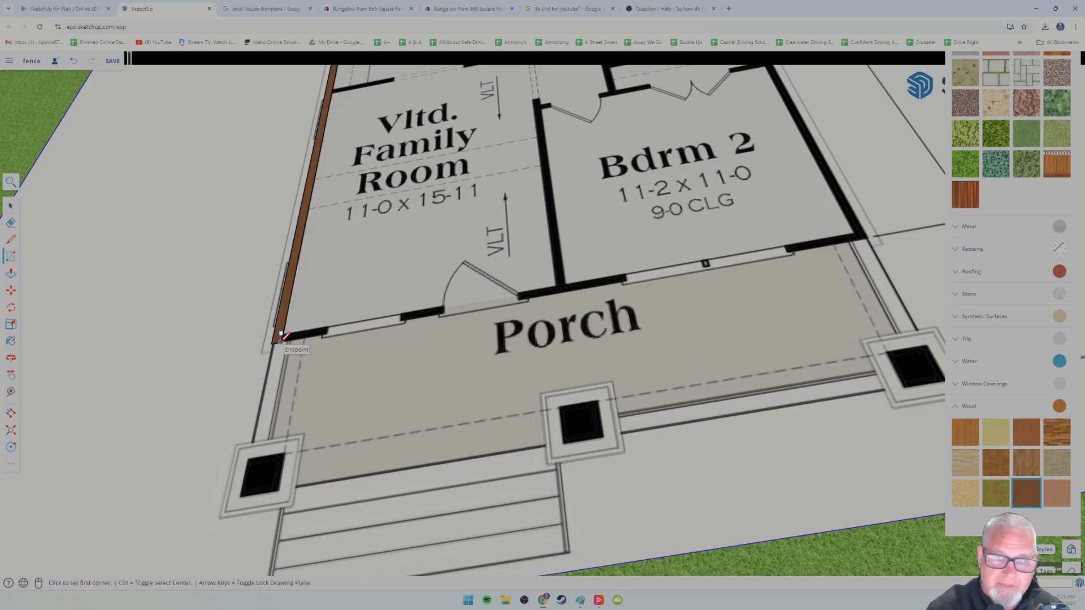
left_click(281, 340)
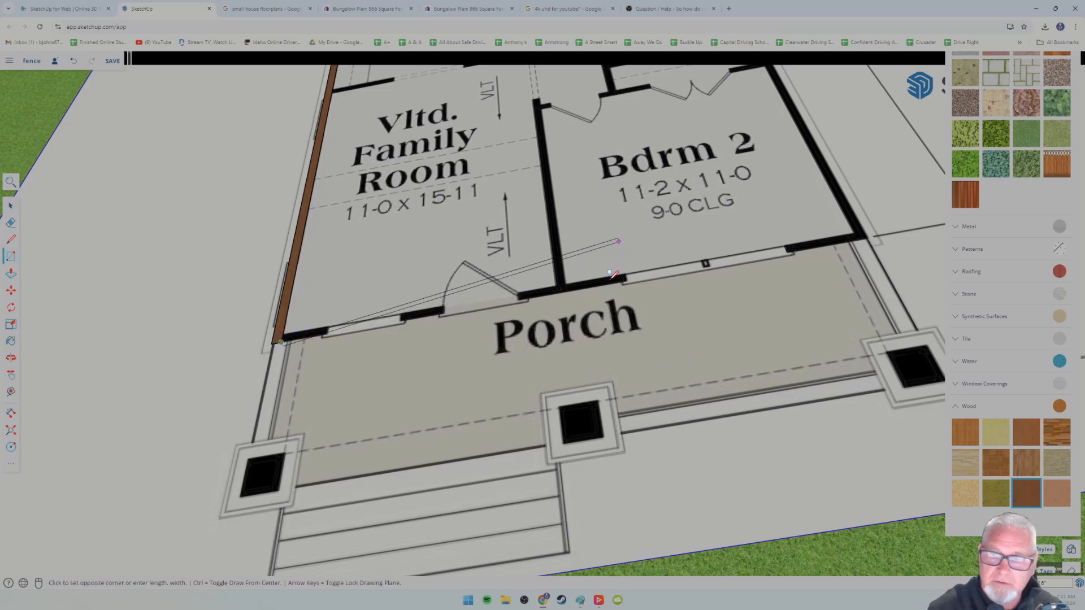
middle_click_drag(645, 311, 600, 361)
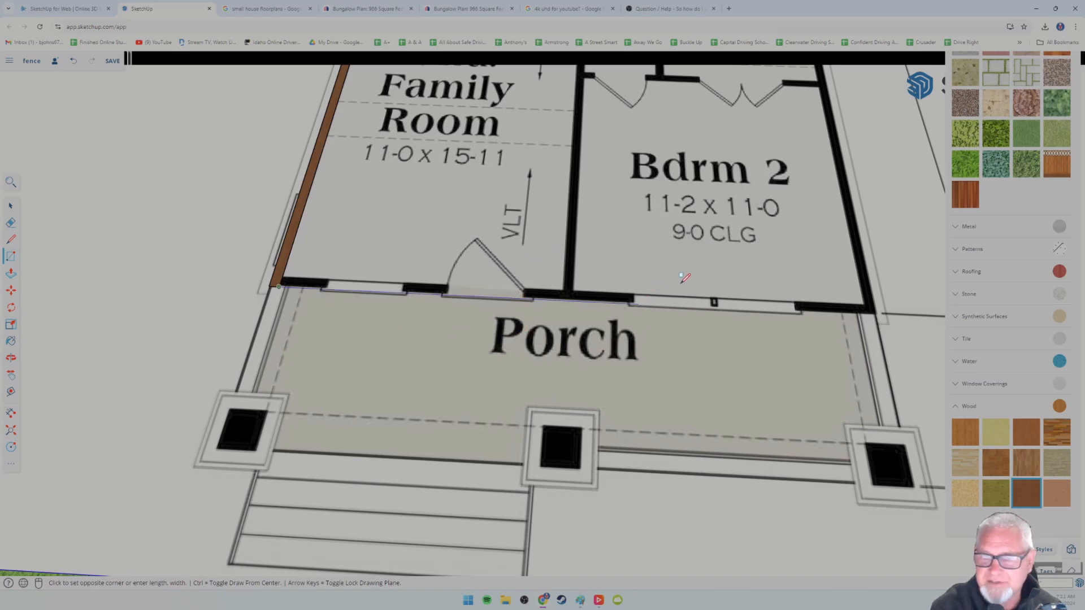
key("Escape")
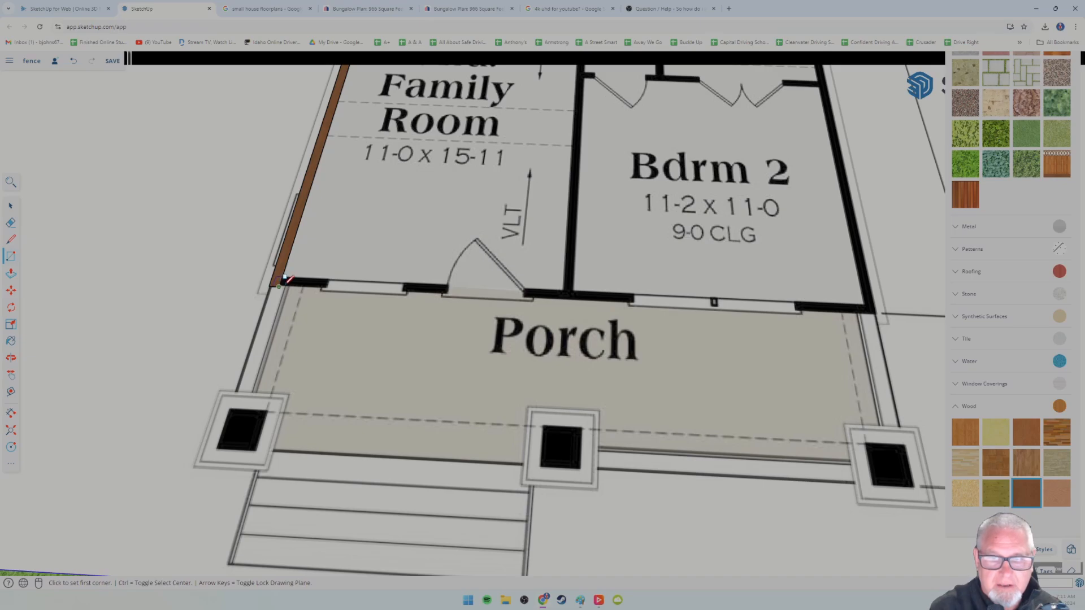
Try a center-based rectangle over the front wall beside the brown strip's end, and undo it.
left_click(280, 286)
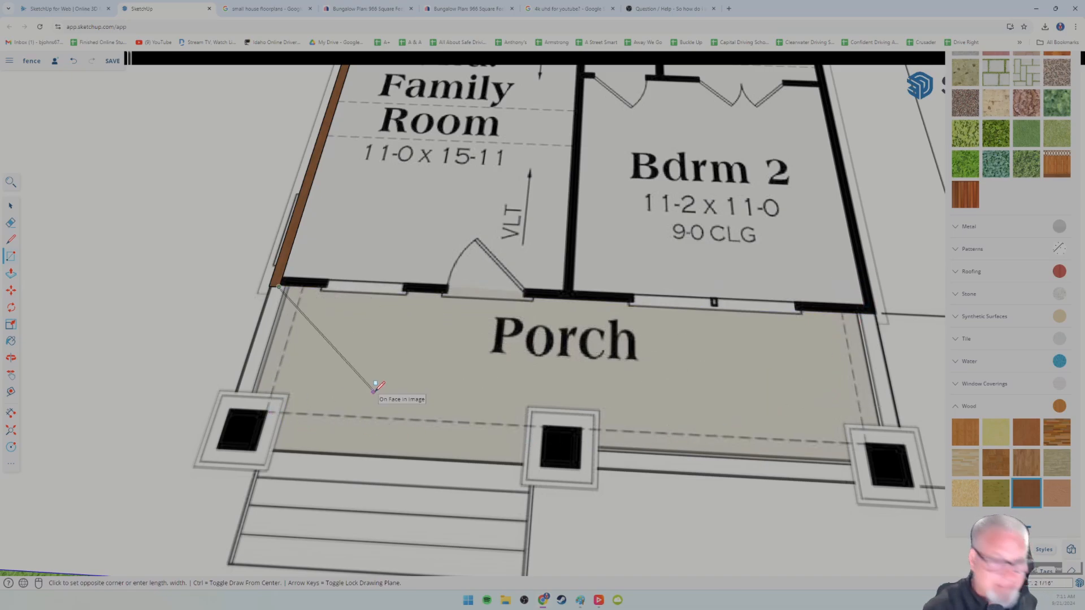
key("c")
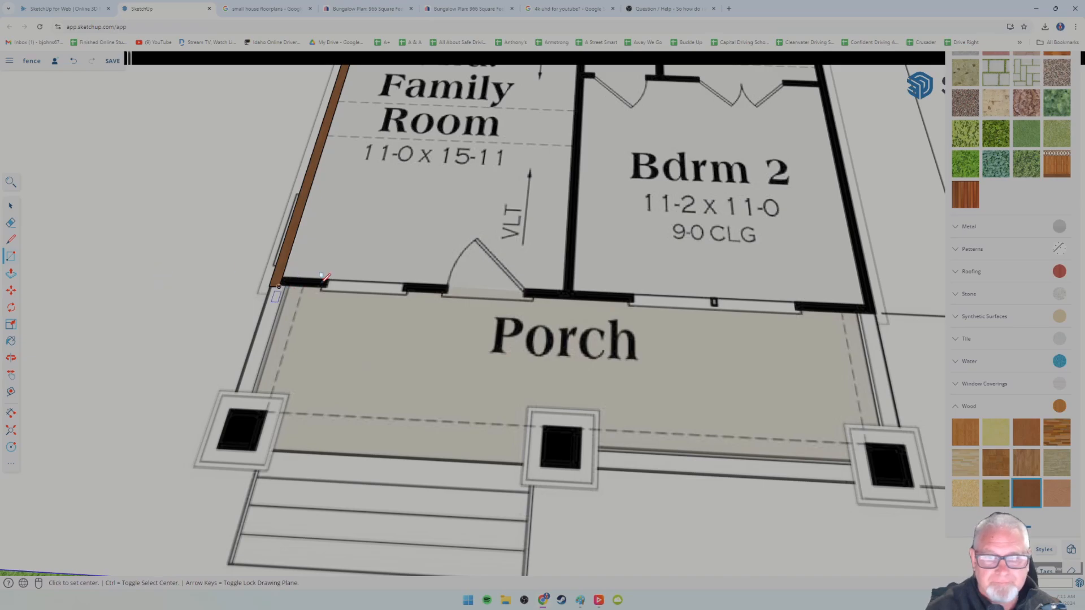
left_click(305, 275)
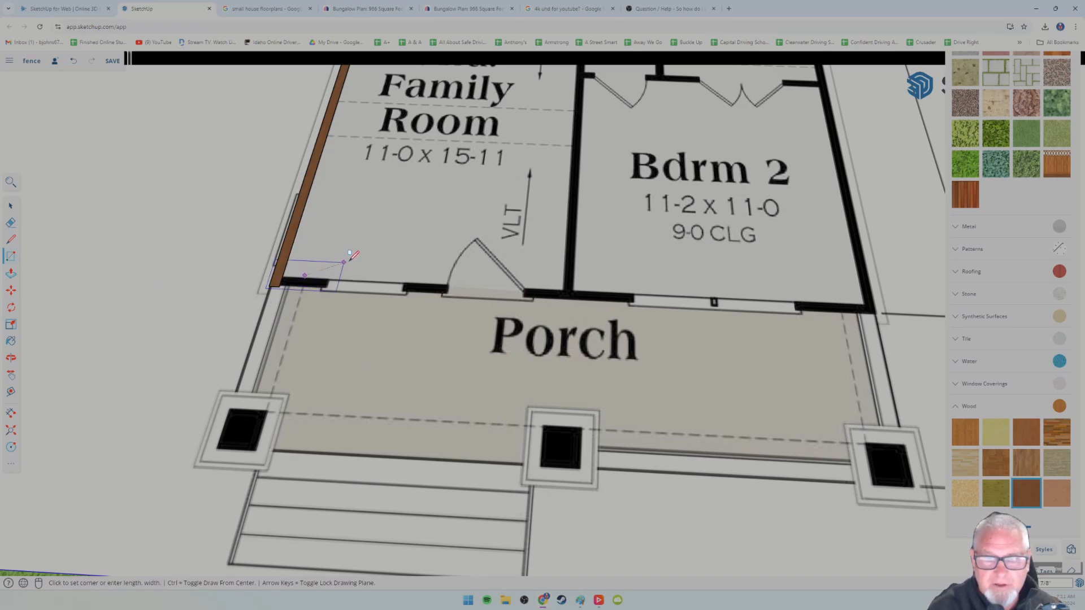
left_click(343, 264)
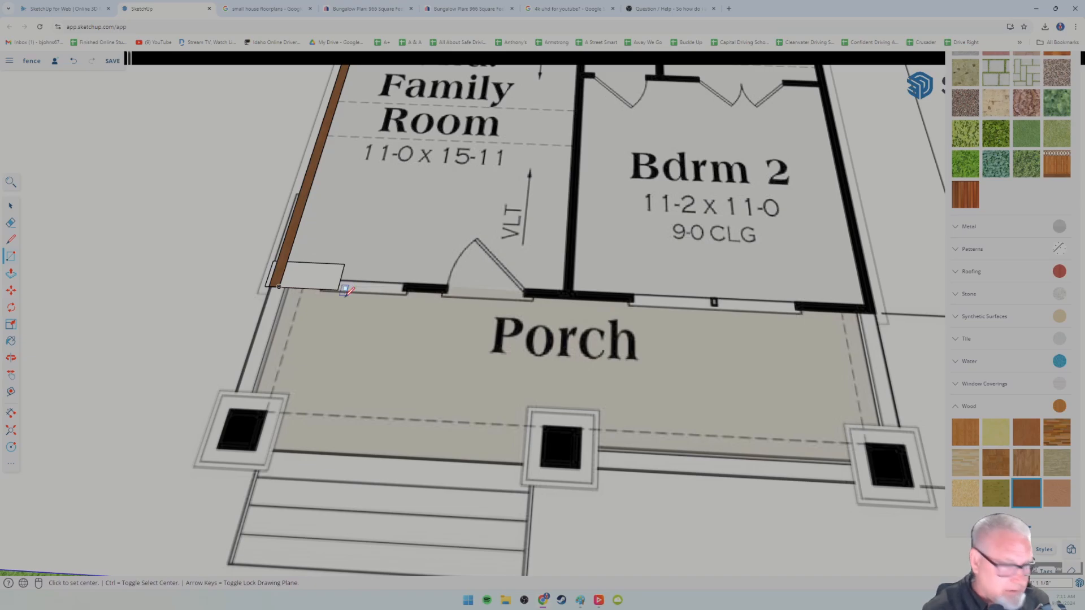
key("ctrl+z")
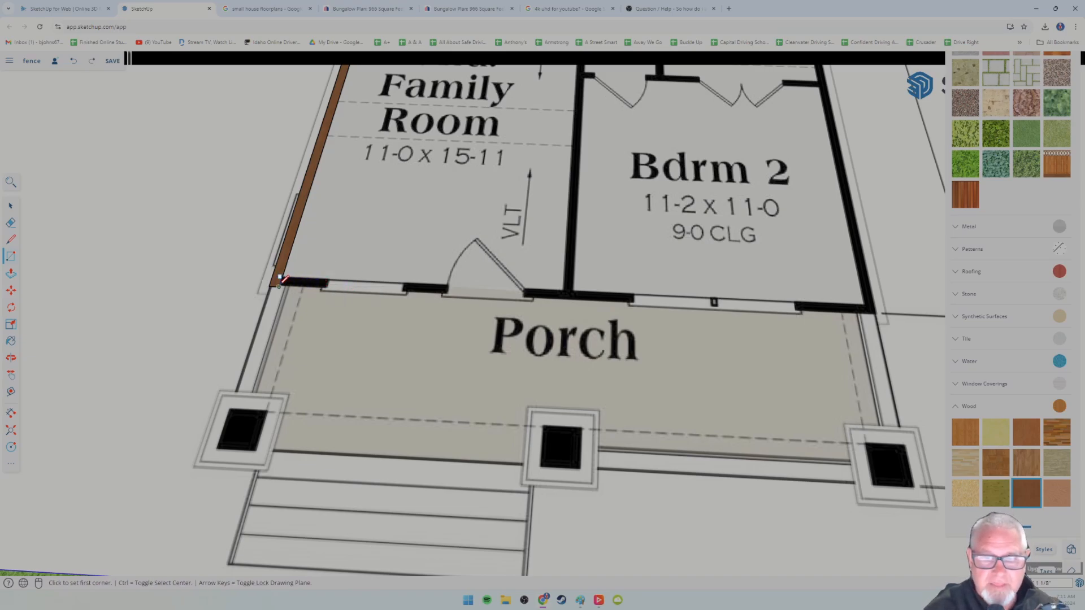
left_click(281, 283)
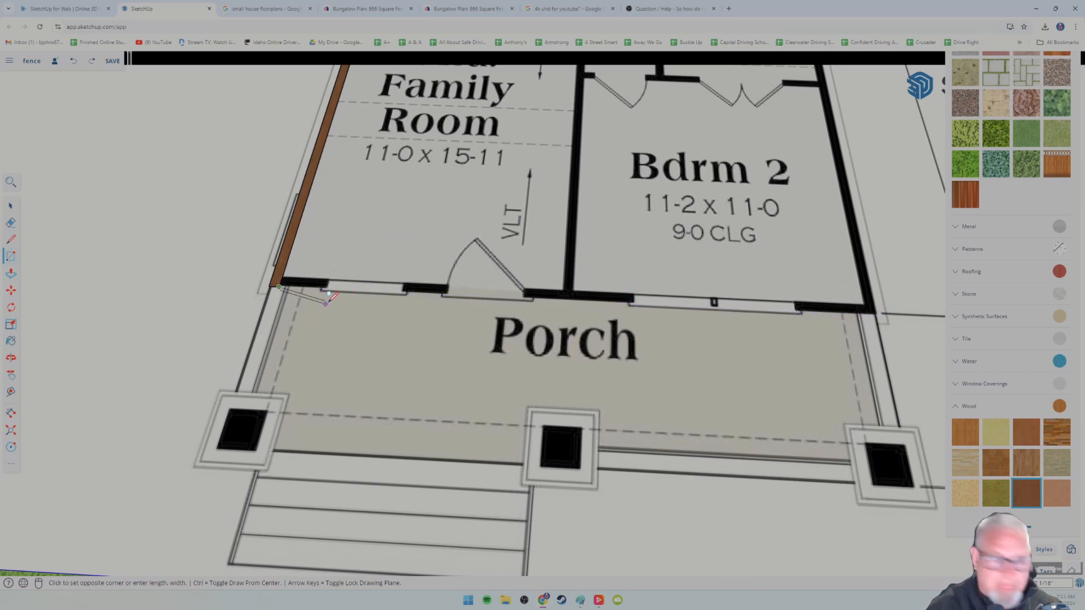
key("Escape")
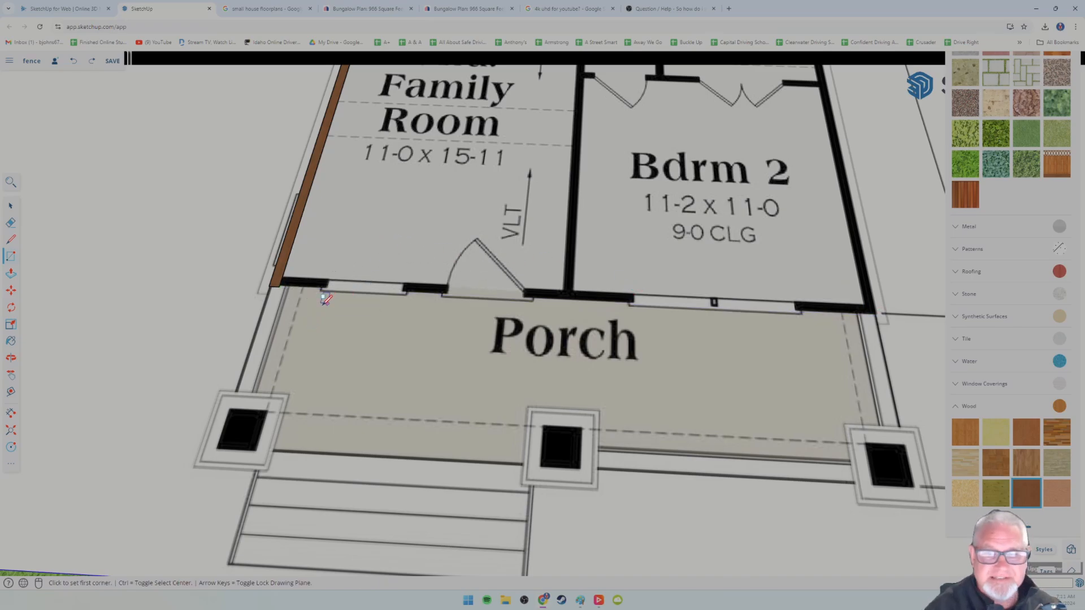
left_click(279, 284)
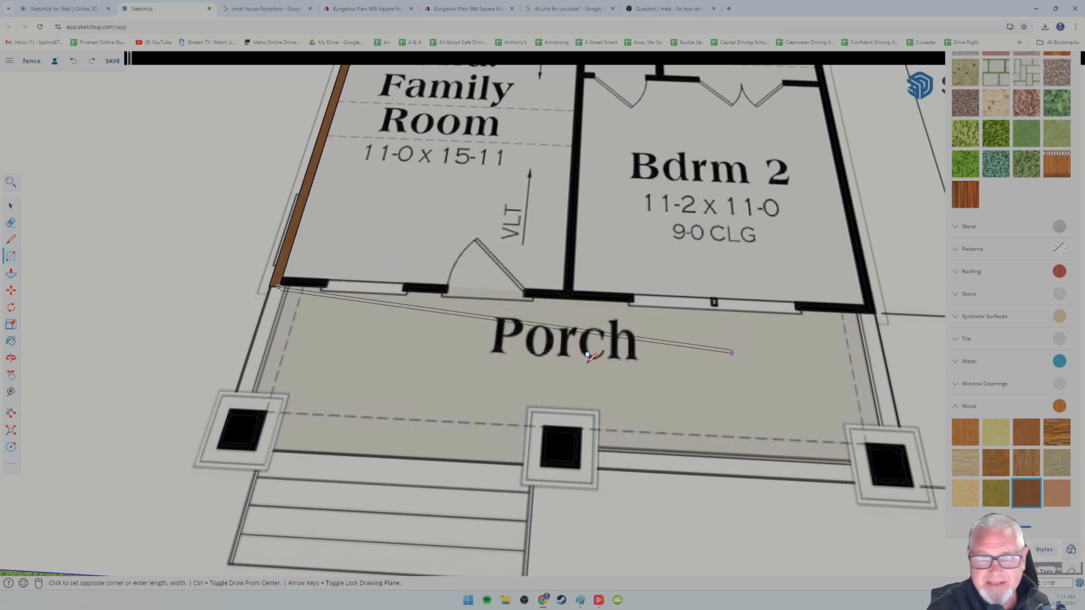
key("Escape")
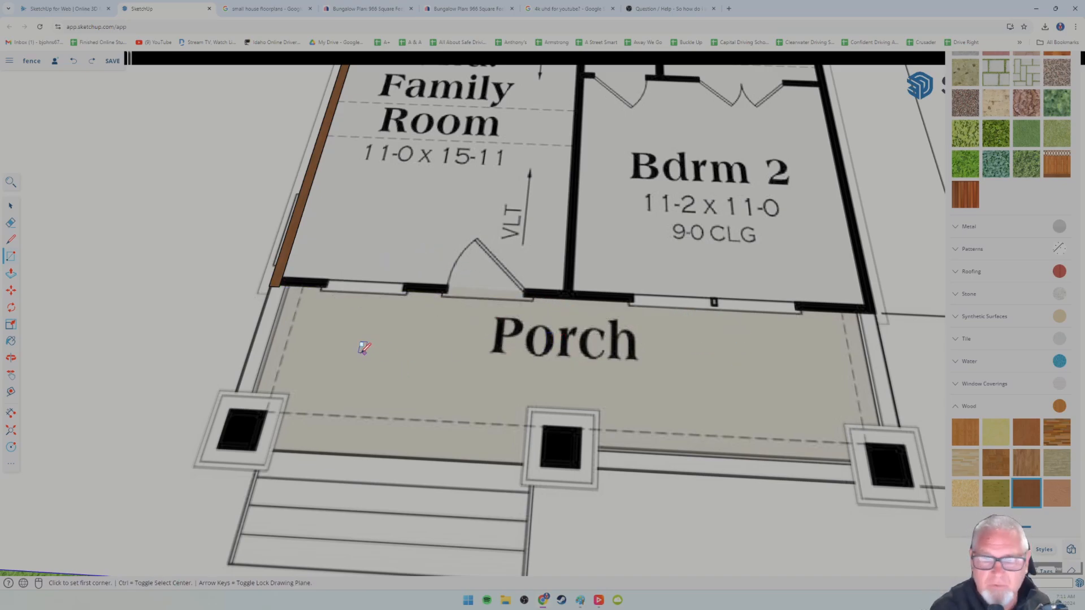
Draw a thin rectangular strip about 23' long across the porch, parallel to the front wall, and make it a group.
left_click(360, 354)
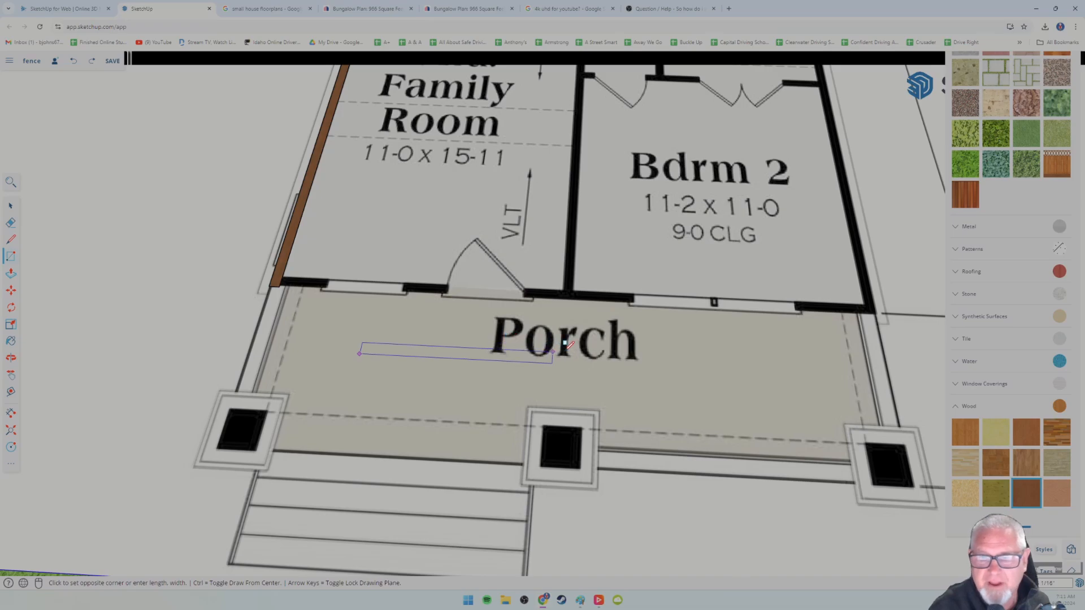
left_click(664, 339)
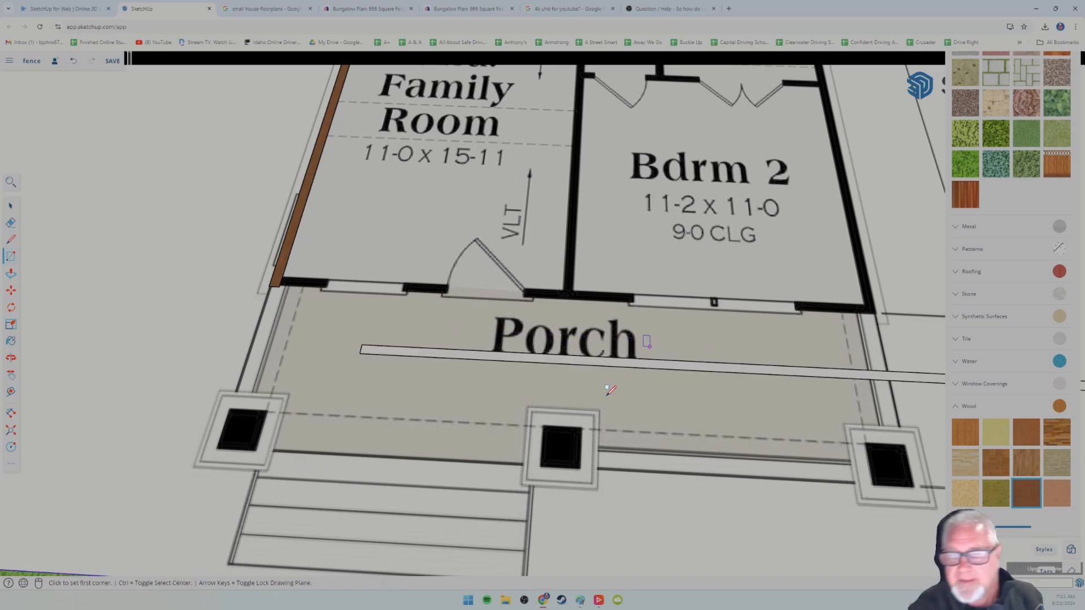
scroll(377, 356, "down", 3)
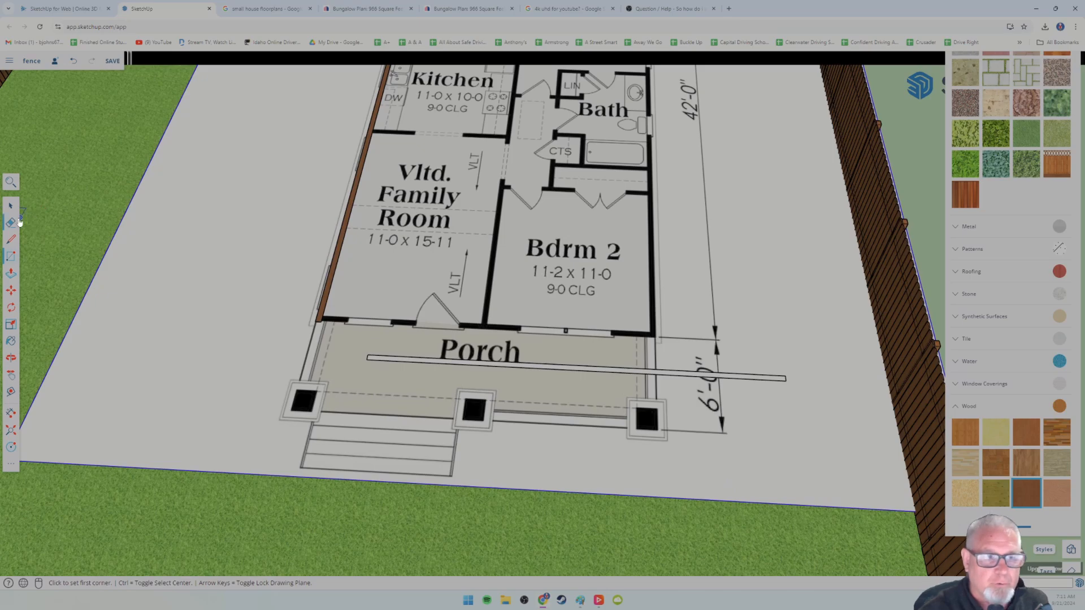
key("space")
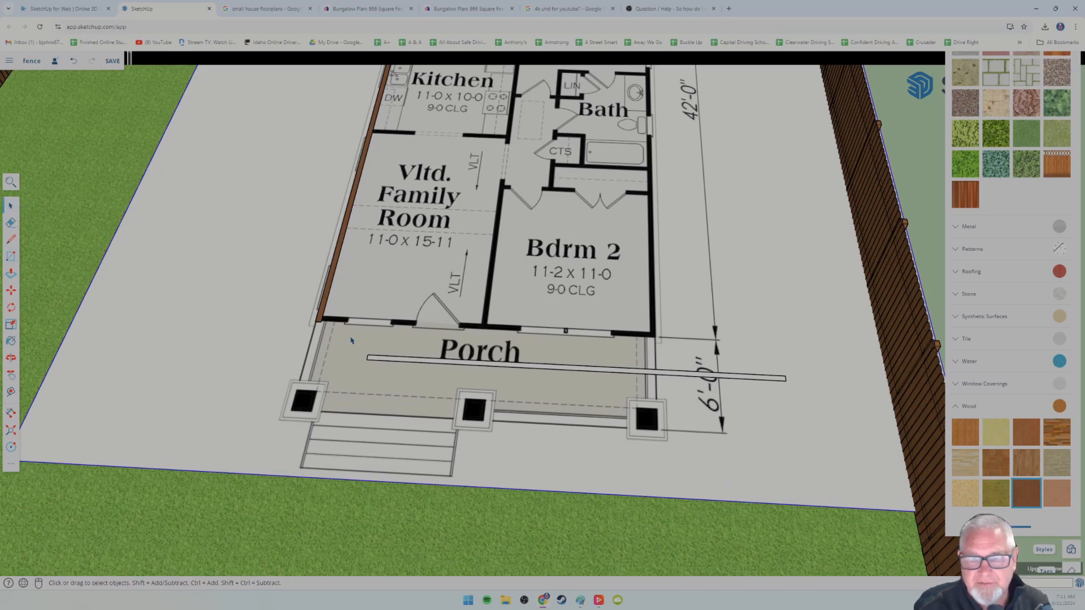
left_click_drag(351, 340, 774, 368)
left_click_drag(765, 377, 808, 395)
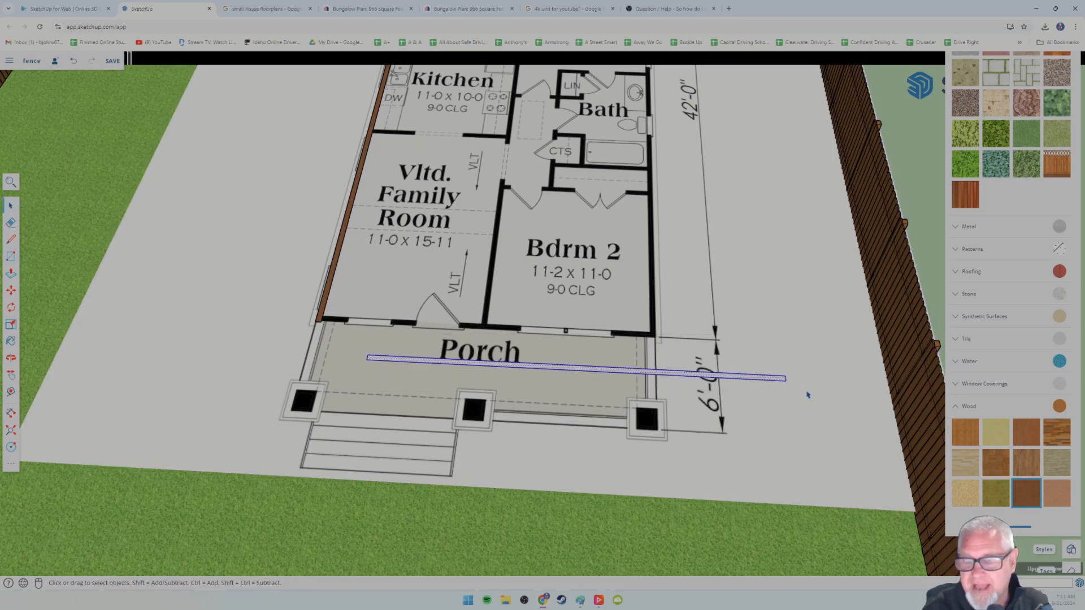
right_click(581, 371)
left_click(606, 498)
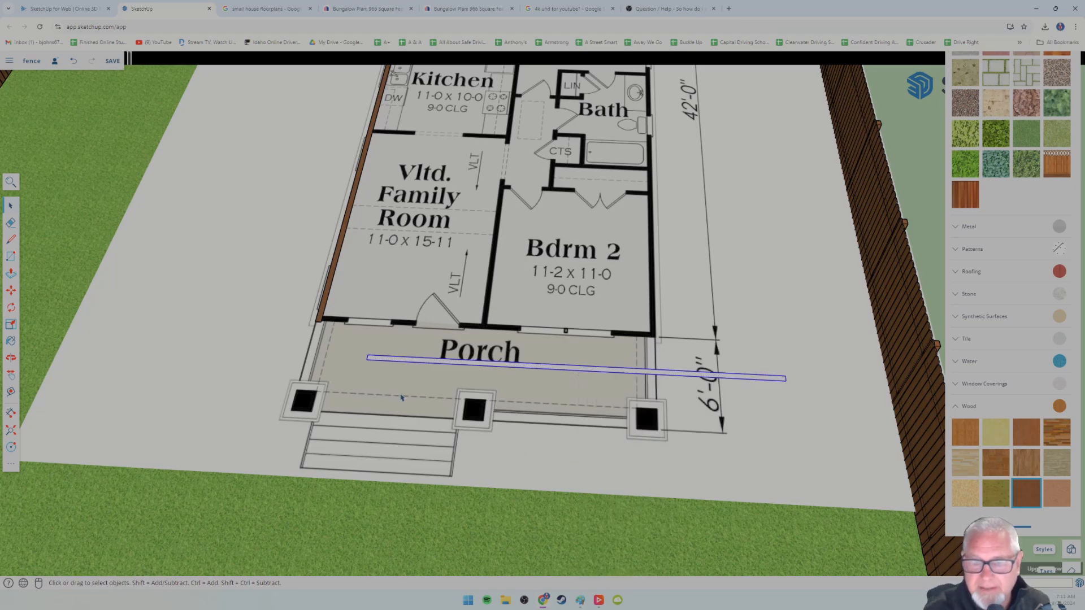
Move the grouped strip by its end corner onto the porch-side end of the brown strip, so it runs along the front wall.
left_click(10, 290)
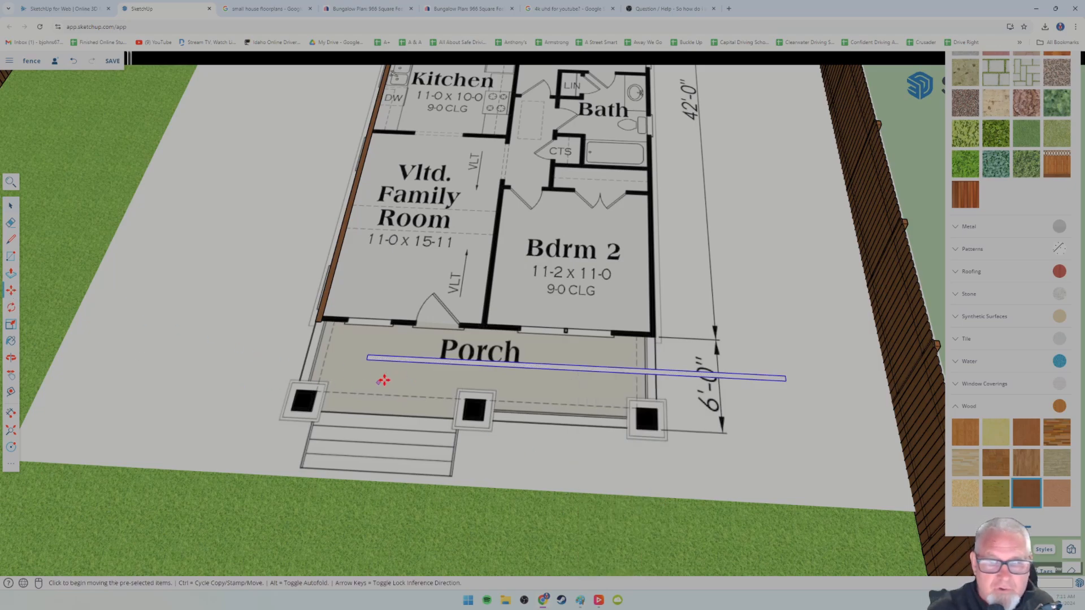
scroll(385, 376, "up", 3)
scroll(385, 377, "up", 1)
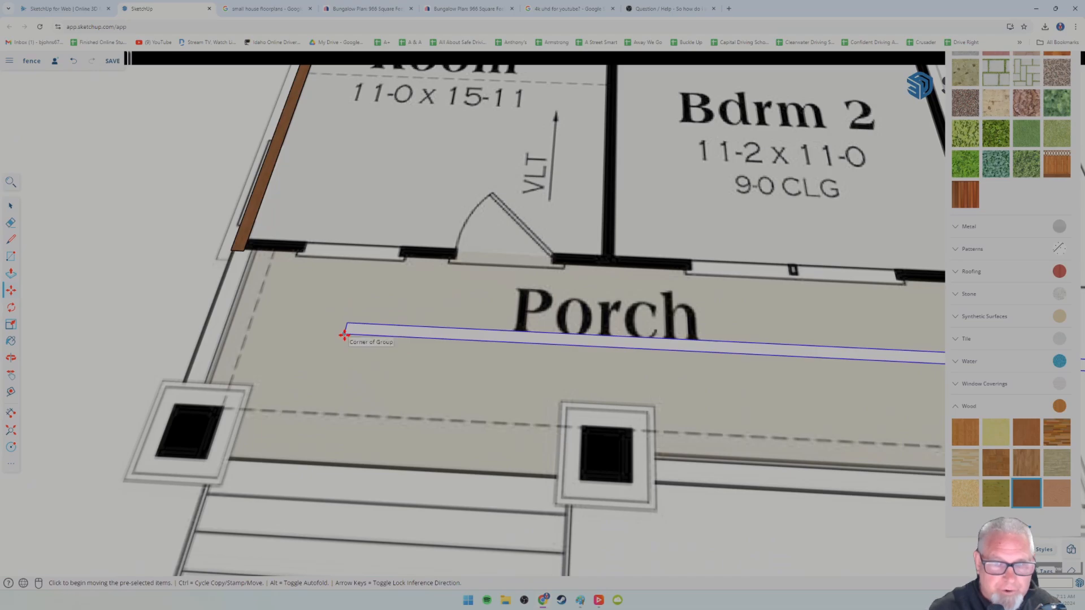
left_click(344, 336)
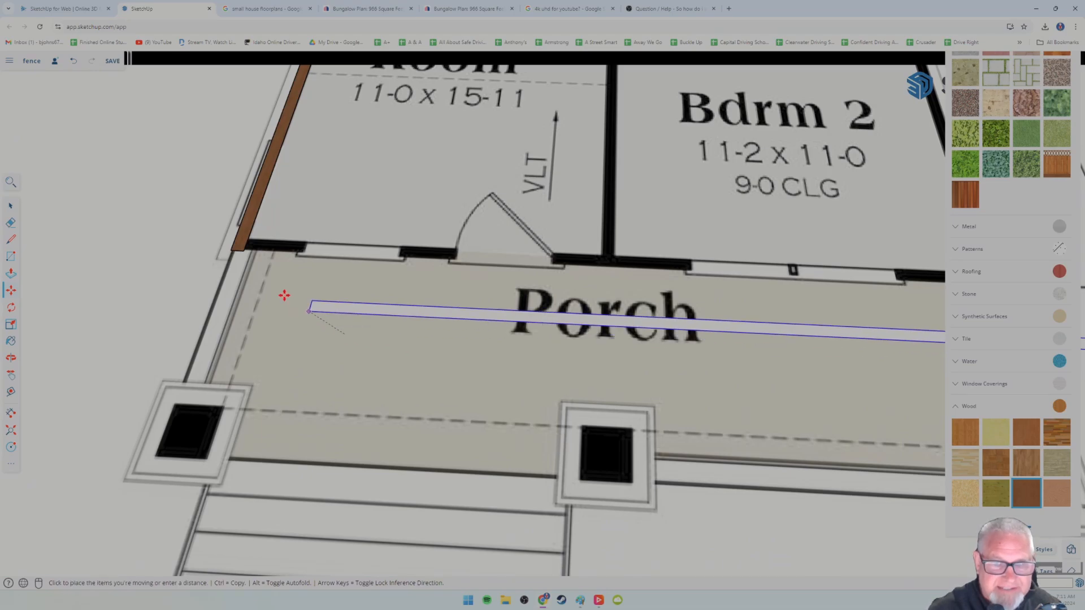
left_click(244, 252)
scroll(513, 388, "down", 3)
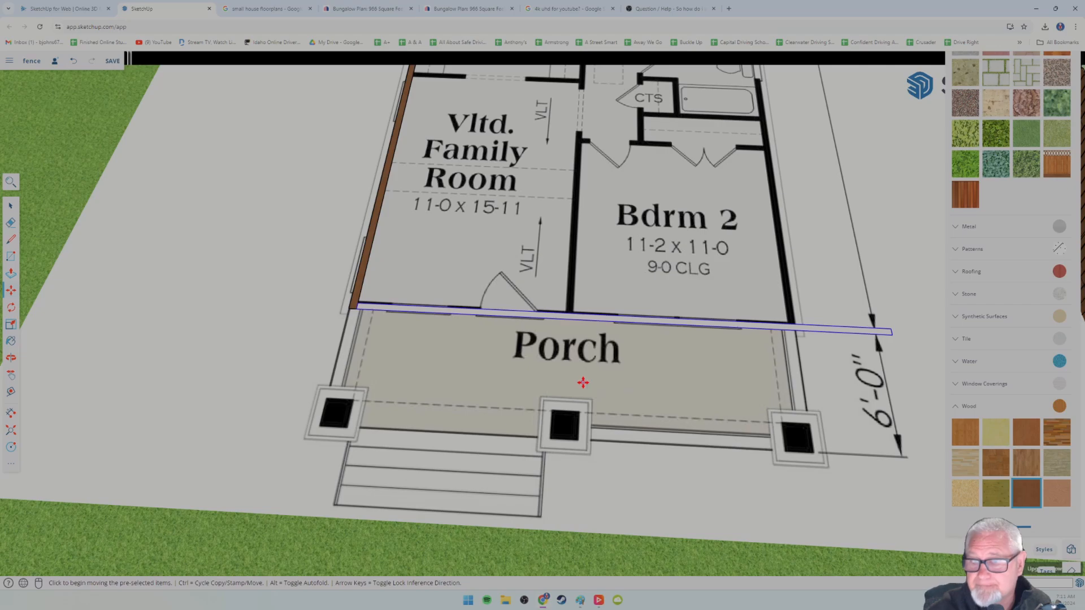
Dimension the full length of the front-wall strip and place the dimension in front of the porch.
scroll(583, 383, "down", 5)
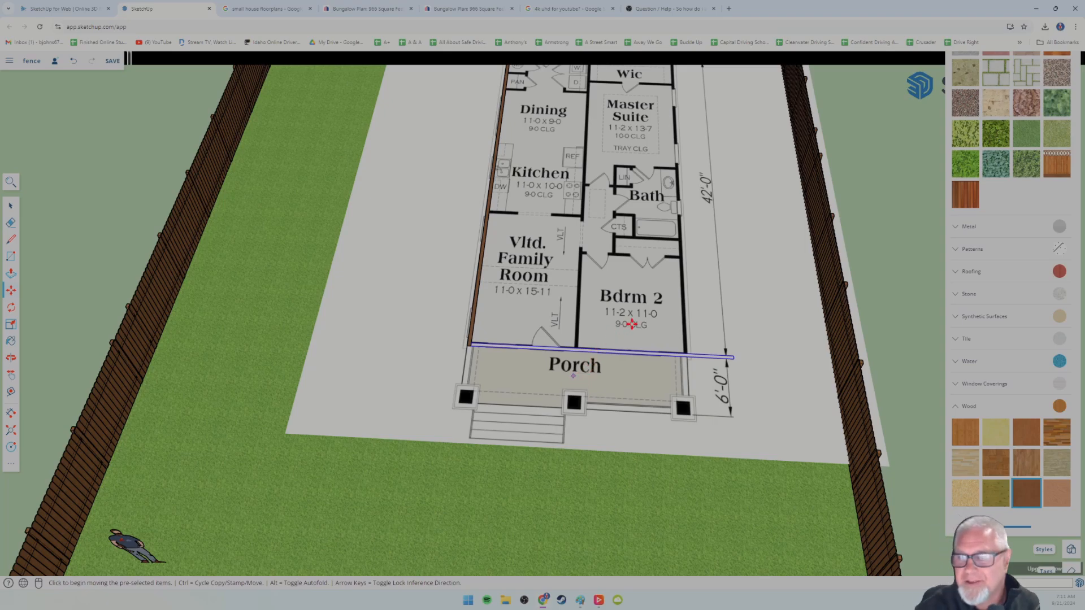
scroll(663, 351, "down", 2)
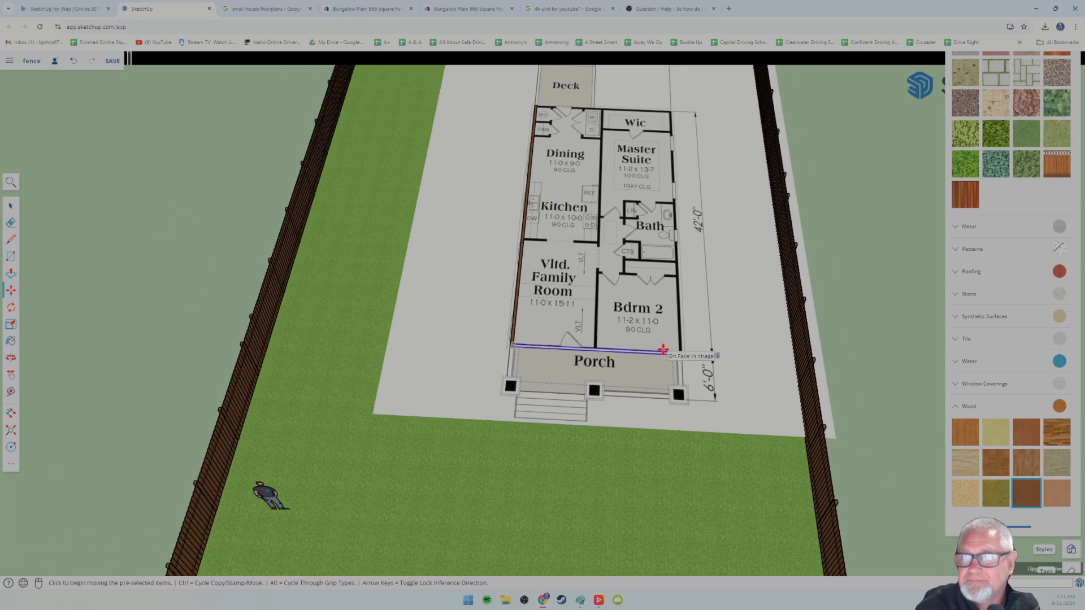
scroll(663, 351, "down", 2)
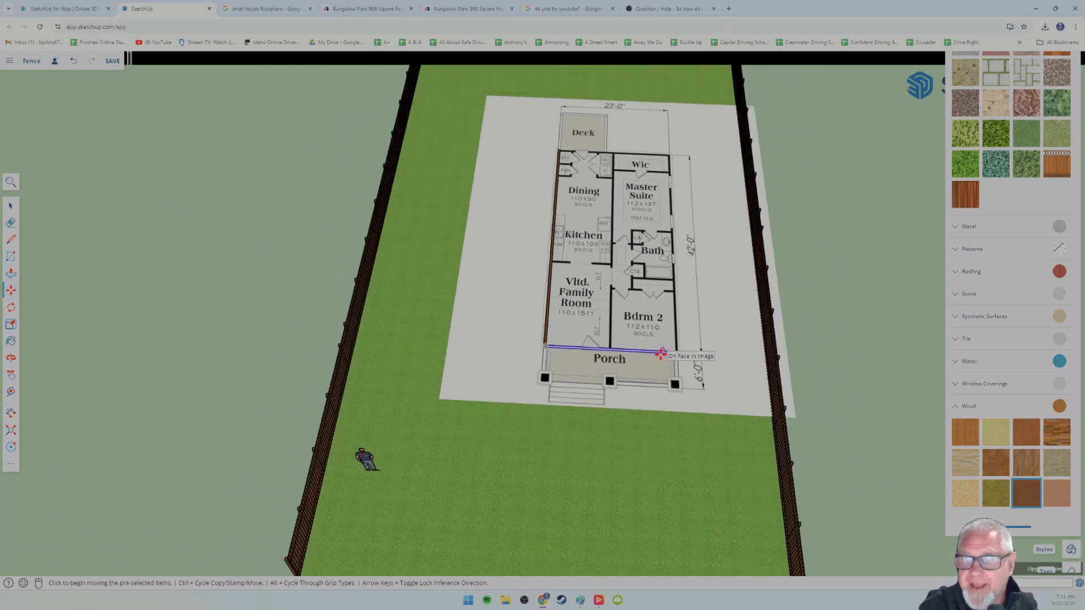
scroll(671, 340, "up", 5)
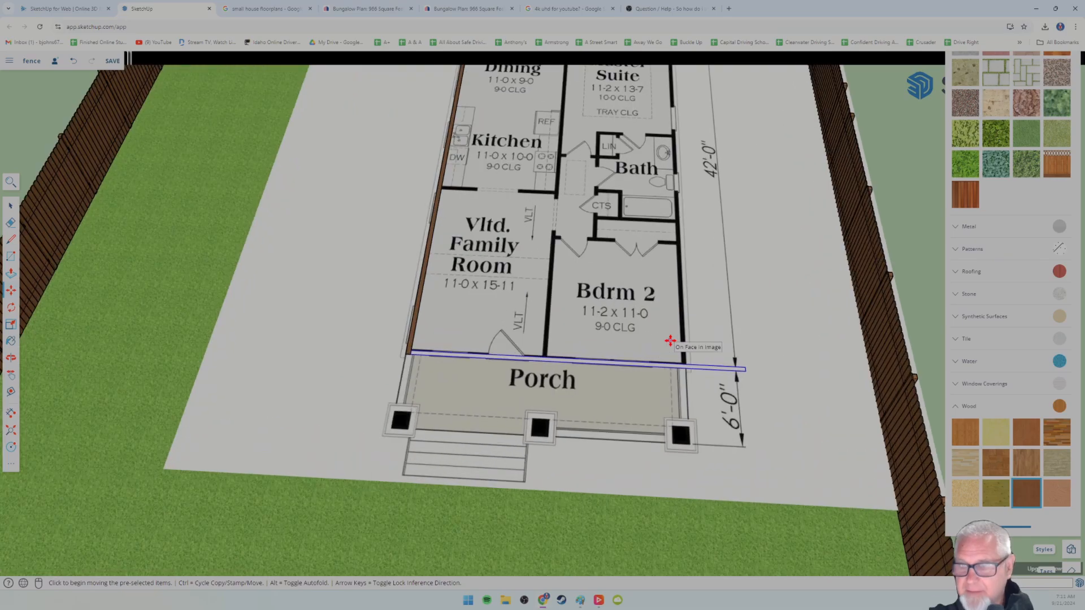
scroll(671, 341, "down", 5)
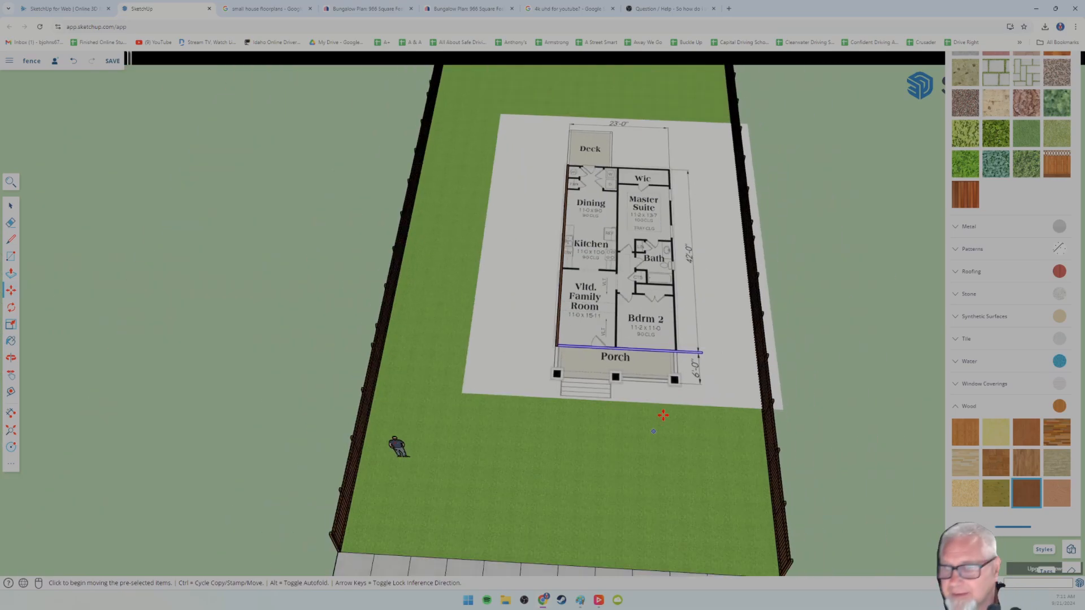
scroll(655, 414, "up", 3)
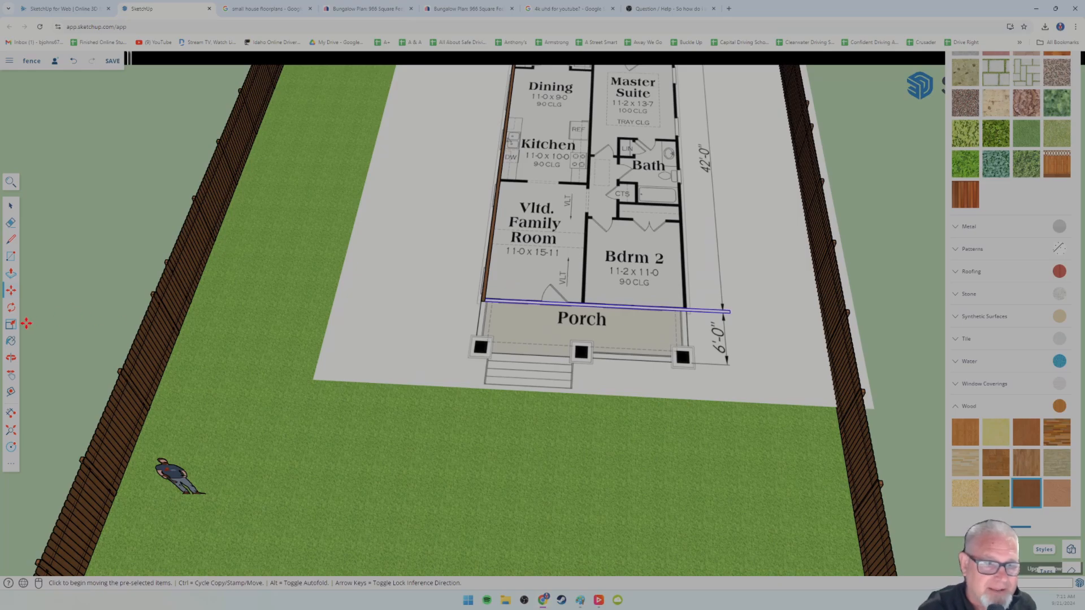
left_click(11, 413)
scroll(602, 346, "up", 3)
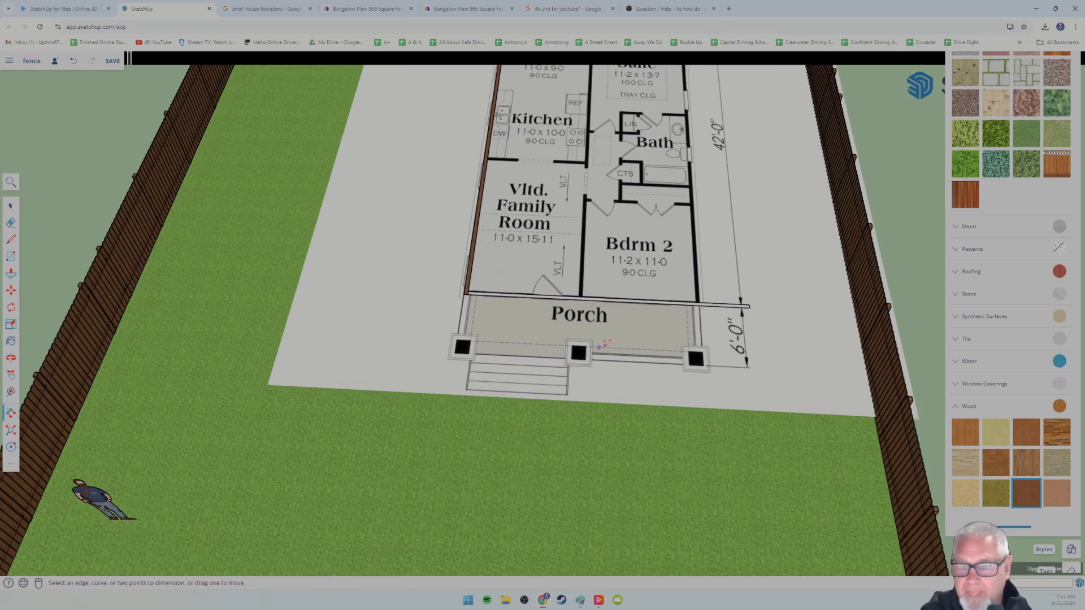
left_click(798, 294)
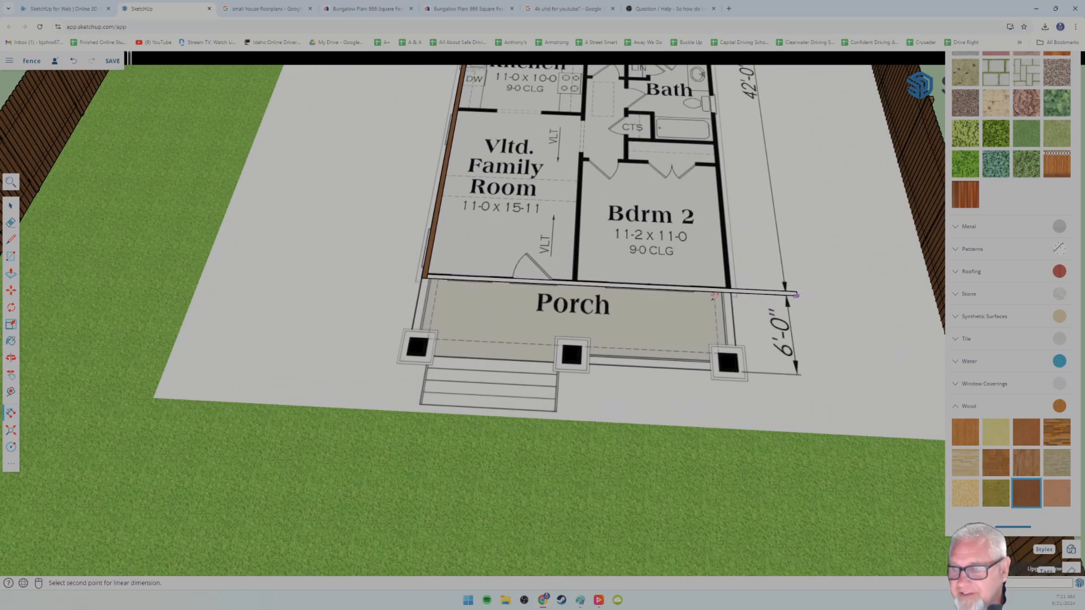
left_click(427, 277)
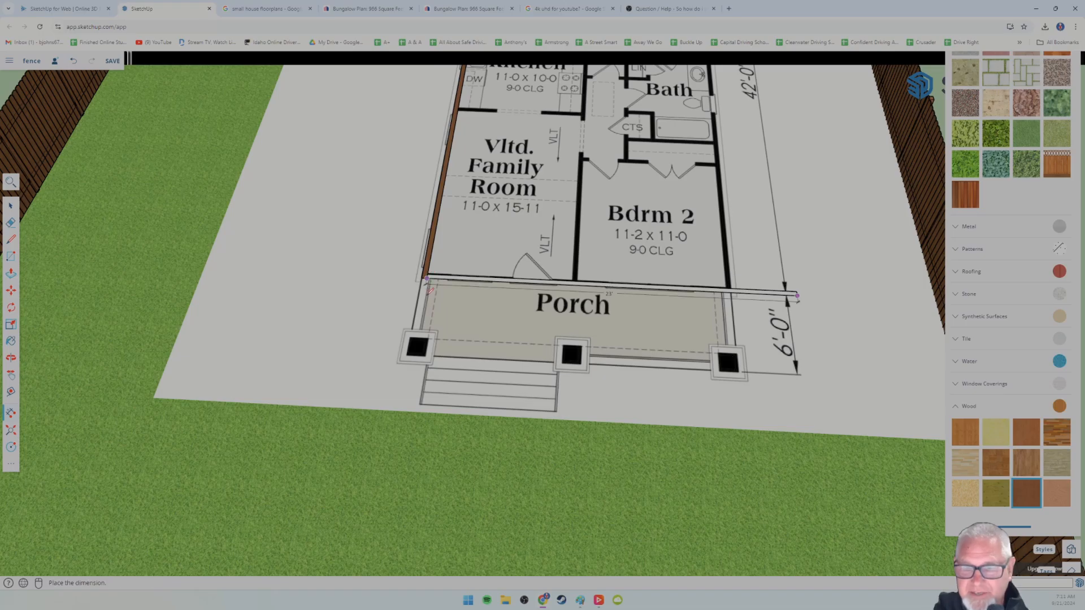
left_click(416, 397)
scroll(633, 434, "down", 5)
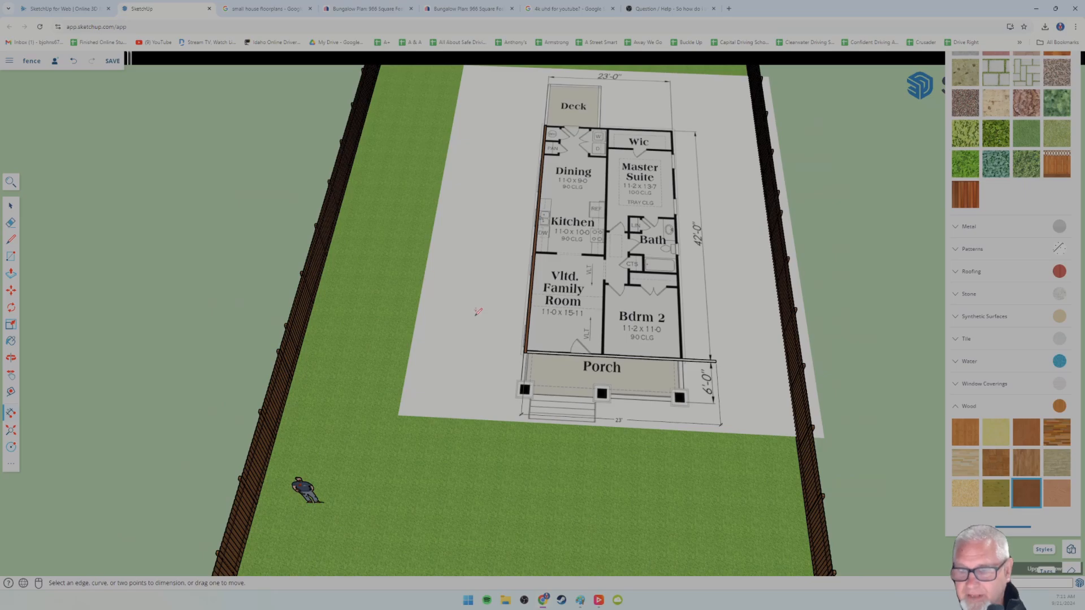
Paint the front-wall strip with the same brown wood material as the side-wall strip.
scroll(694, 367, "up", 5)
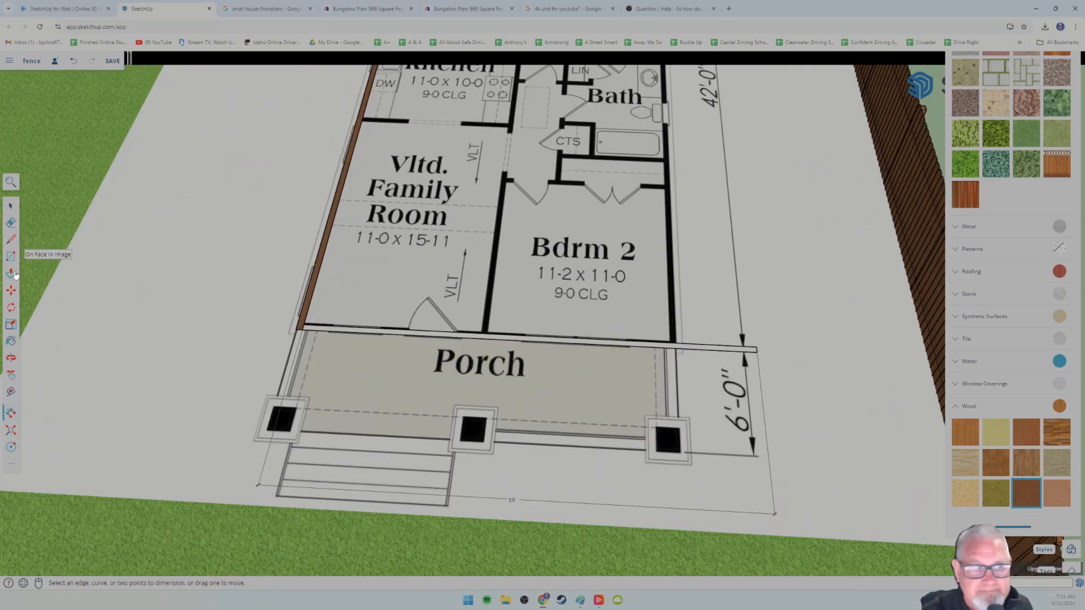
left_click(11, 341)
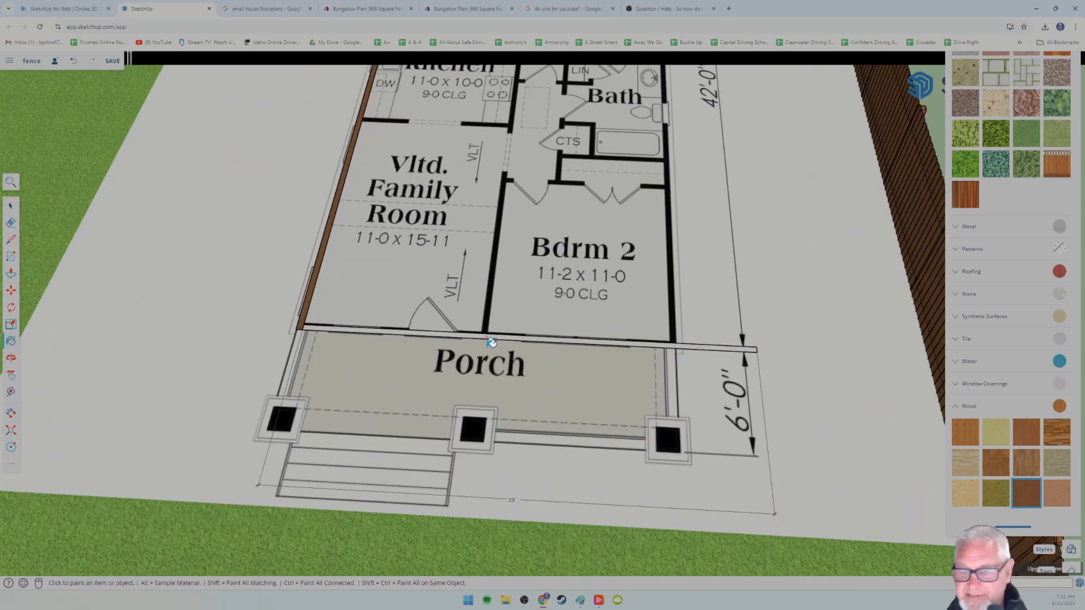
left_click(536, 333)
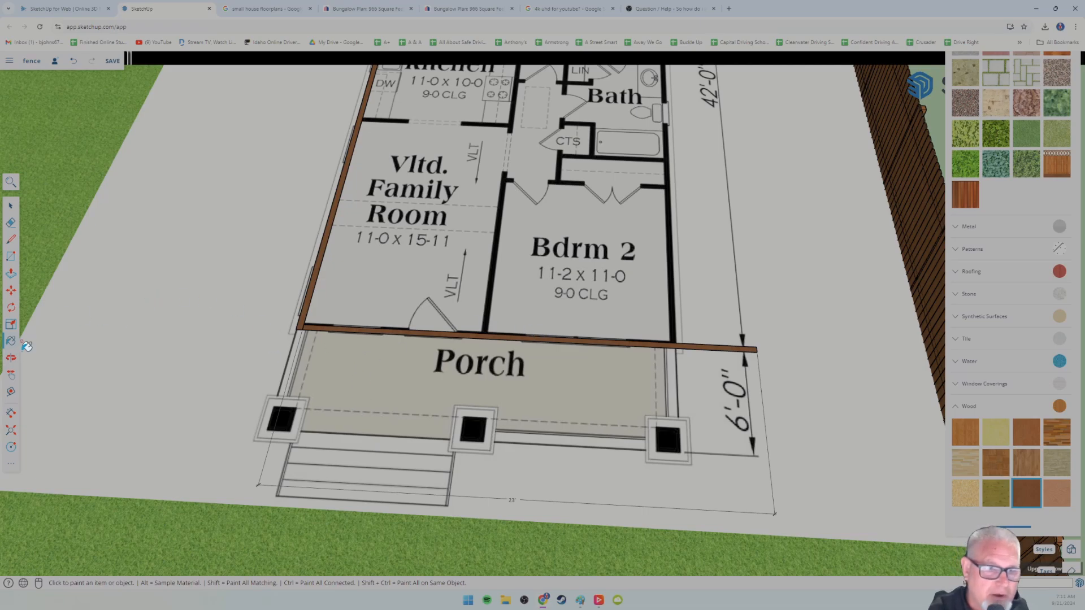
Scale the floor plan image's width by 1.12 about its opposite side, so the Bdrm 2 outer wall meets the front strip's end.
left_click(11, 324)
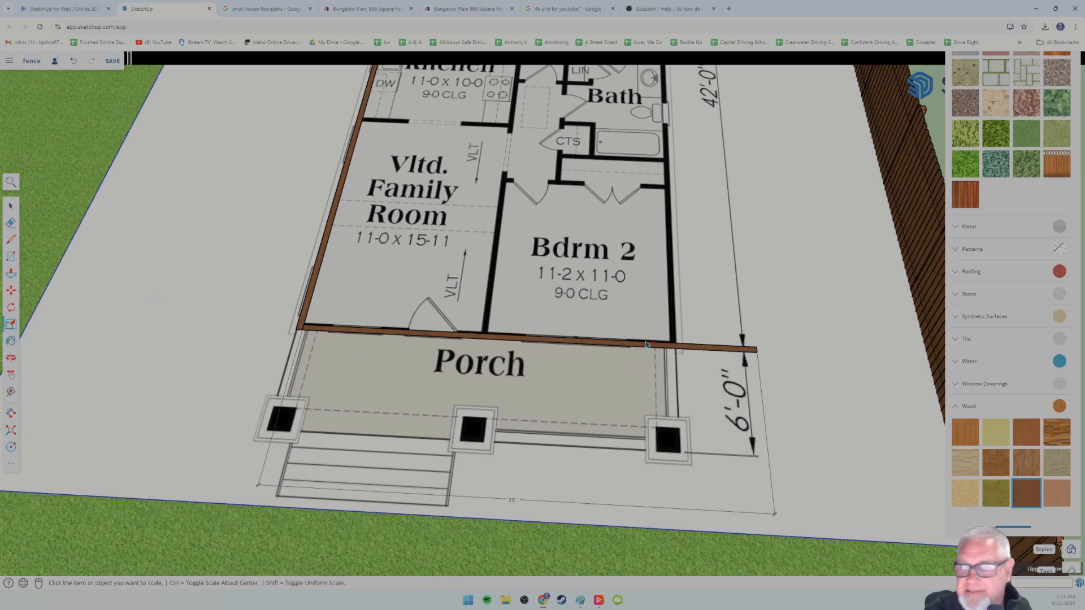
scroll(646, 344, "down", 5)
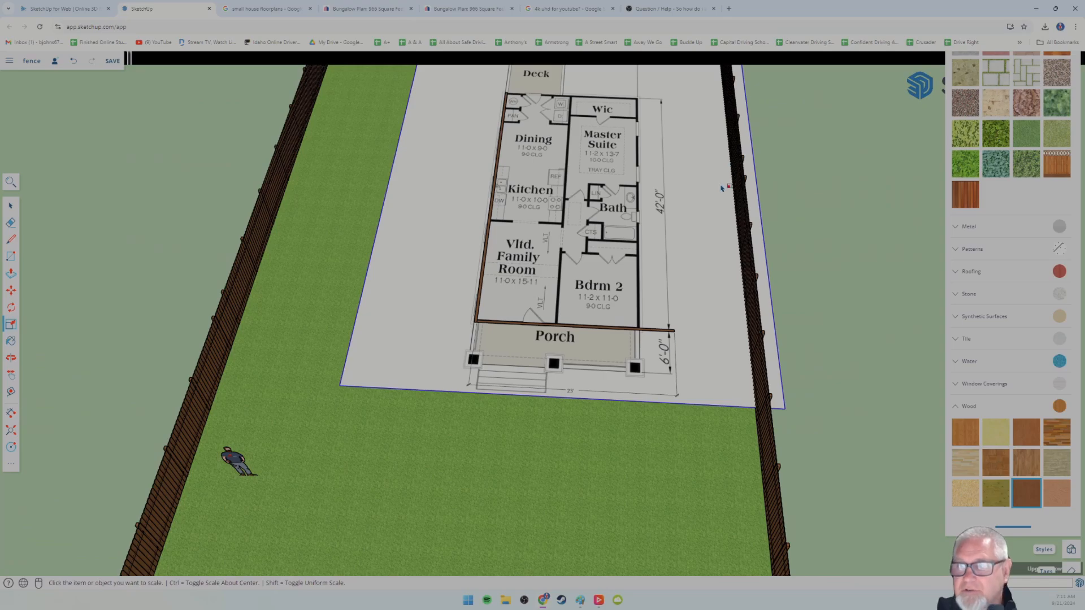
scroll(722, 189, "down", 3)
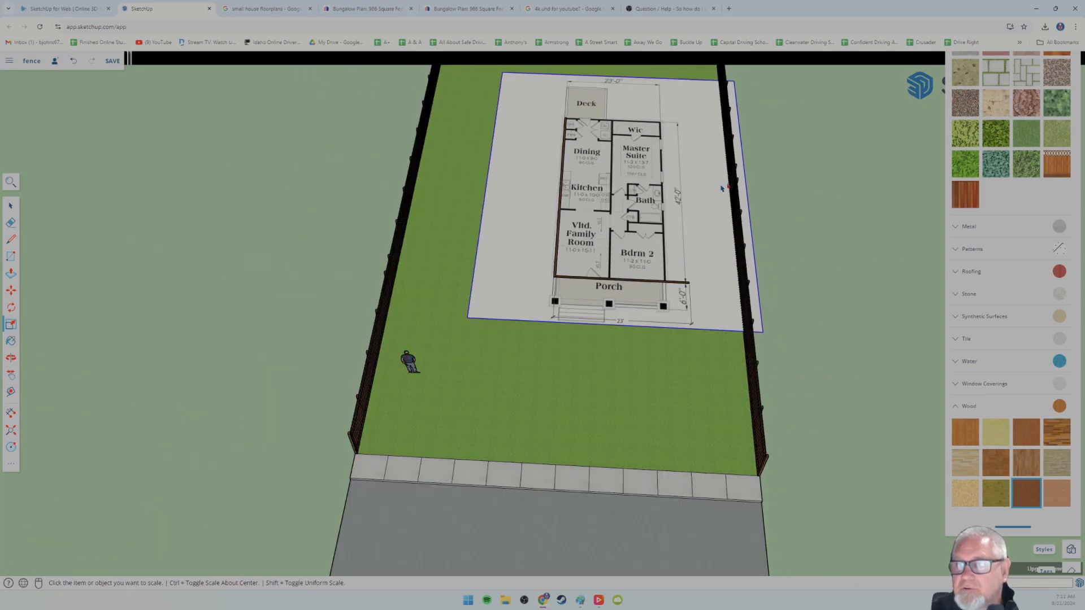
left_click(11, 207)
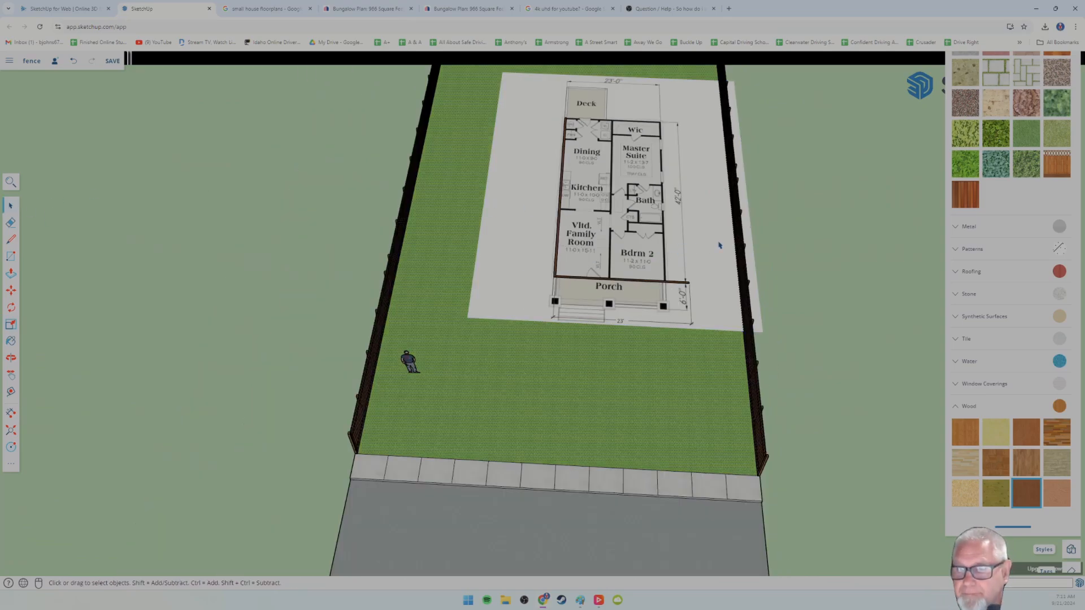
left_click(749, 257)
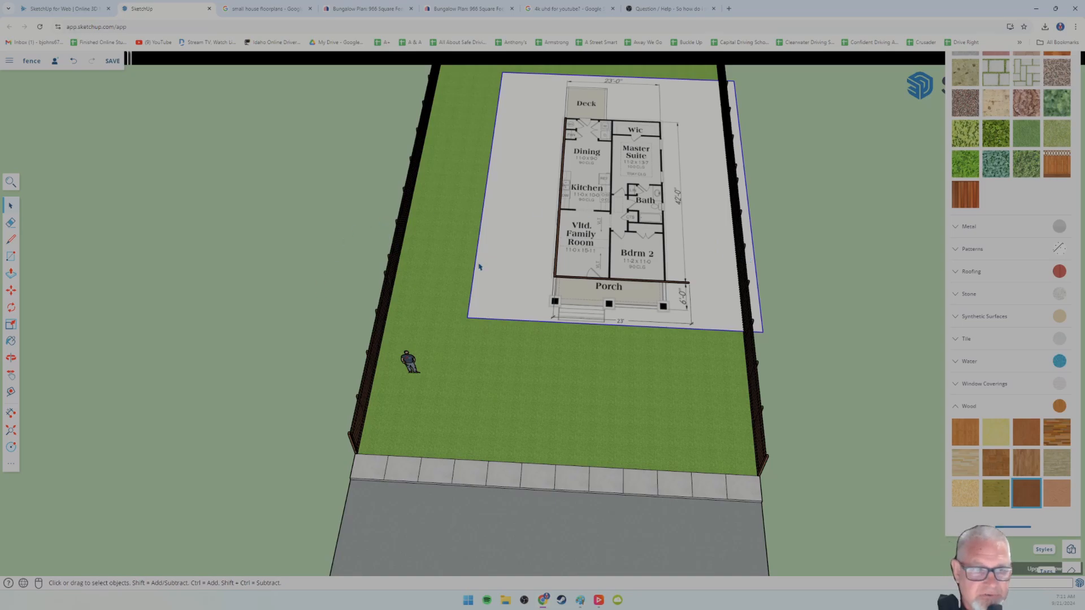
left_click(11, 325)
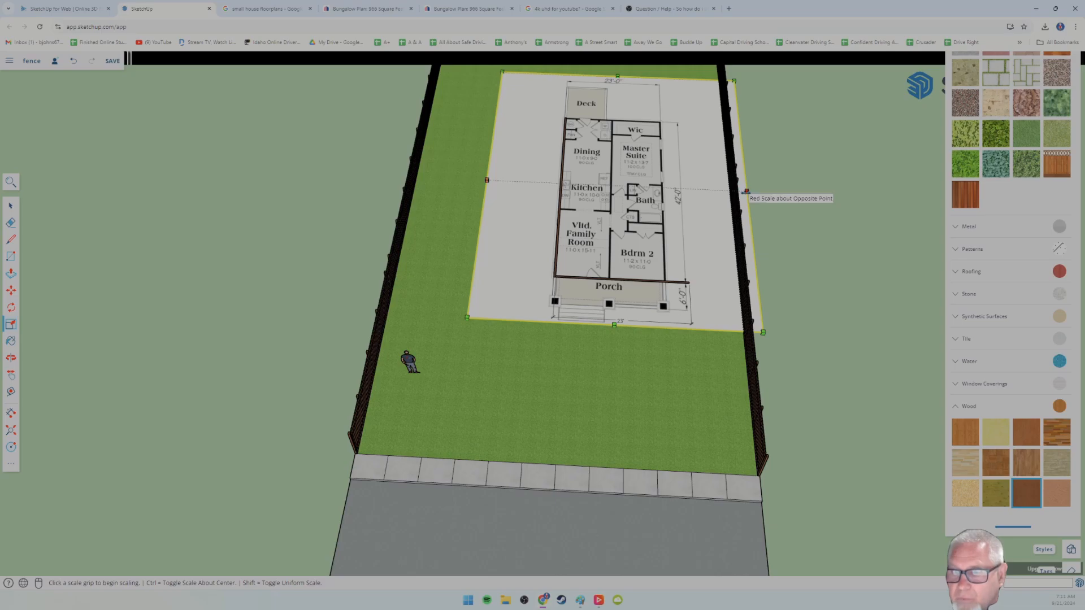
left_click(747, 192)
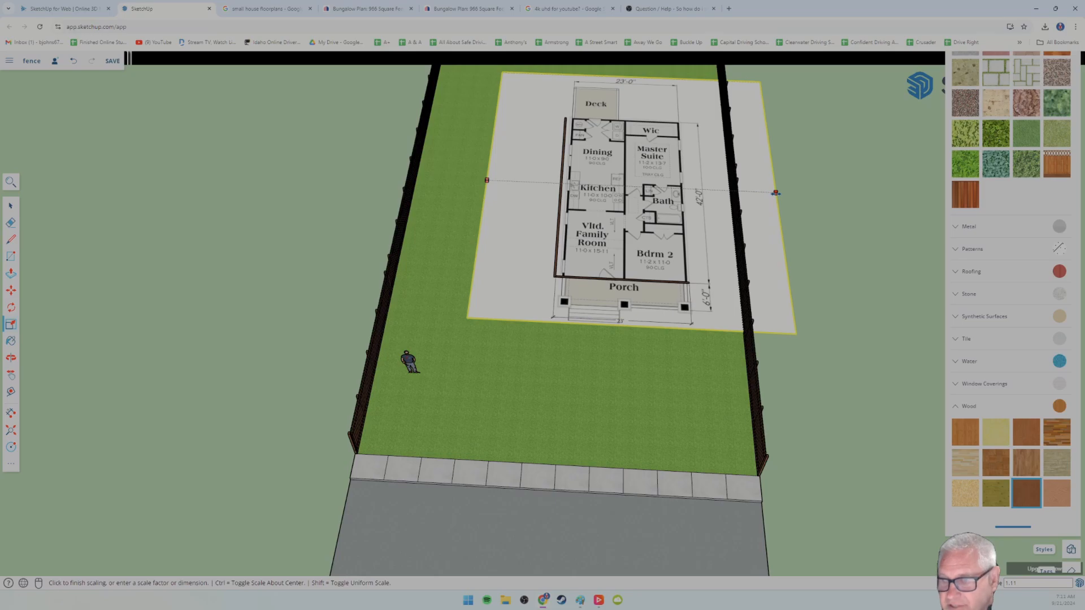
left_click(778, 193)
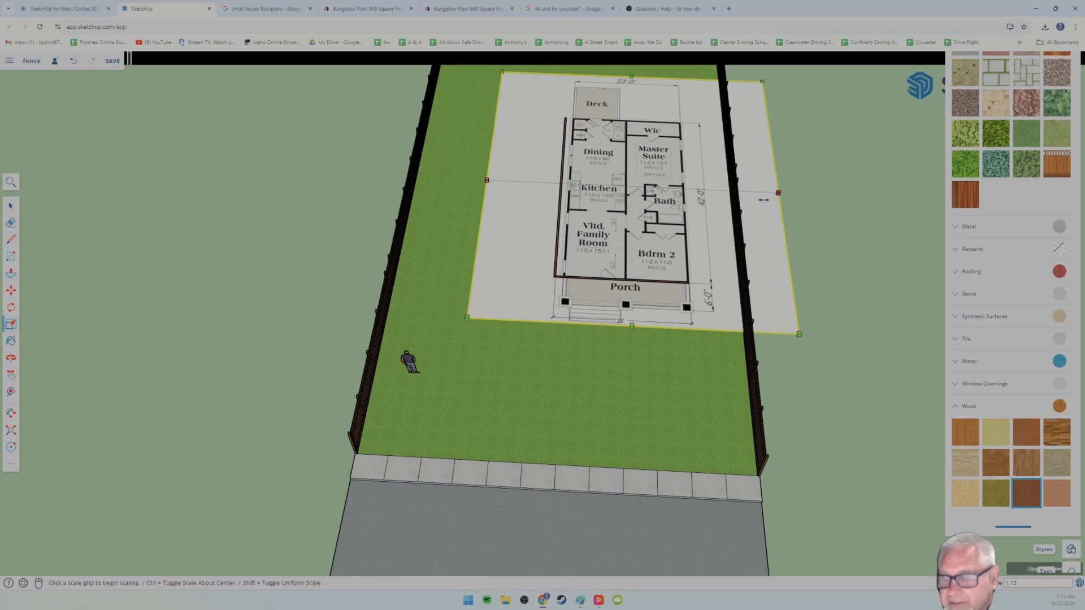
Examine how the widened floor plan's side and front walls line up with the two brown strips.
scroll(554, 286, "up", 2)
scroll(549, 287, "up", 2)
left_click(10, 206)
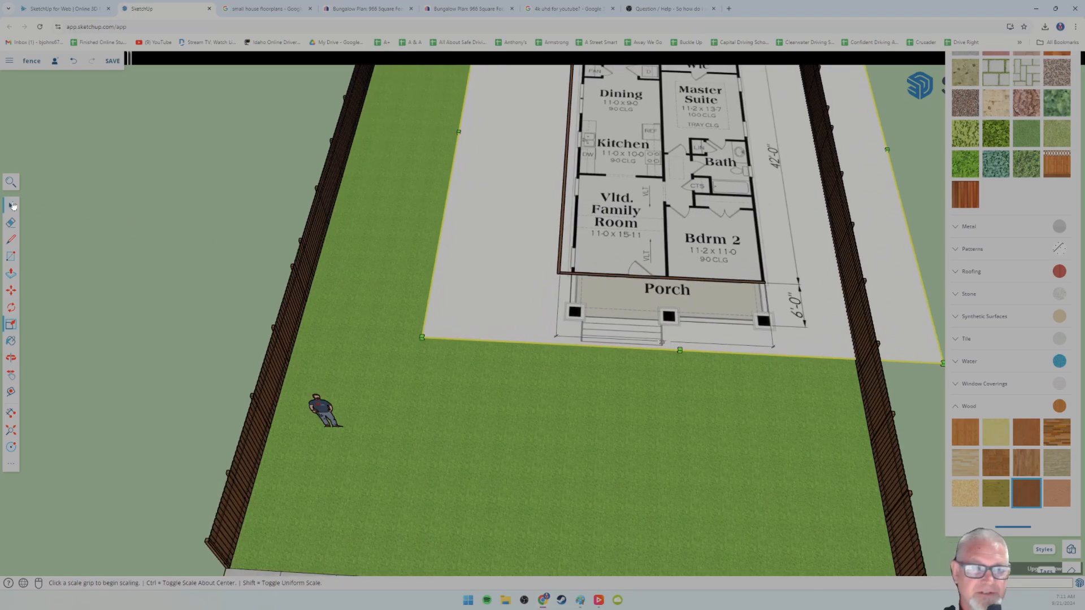
left_click(477, 341)
middle_click_drag(478, 351, 430, 256)
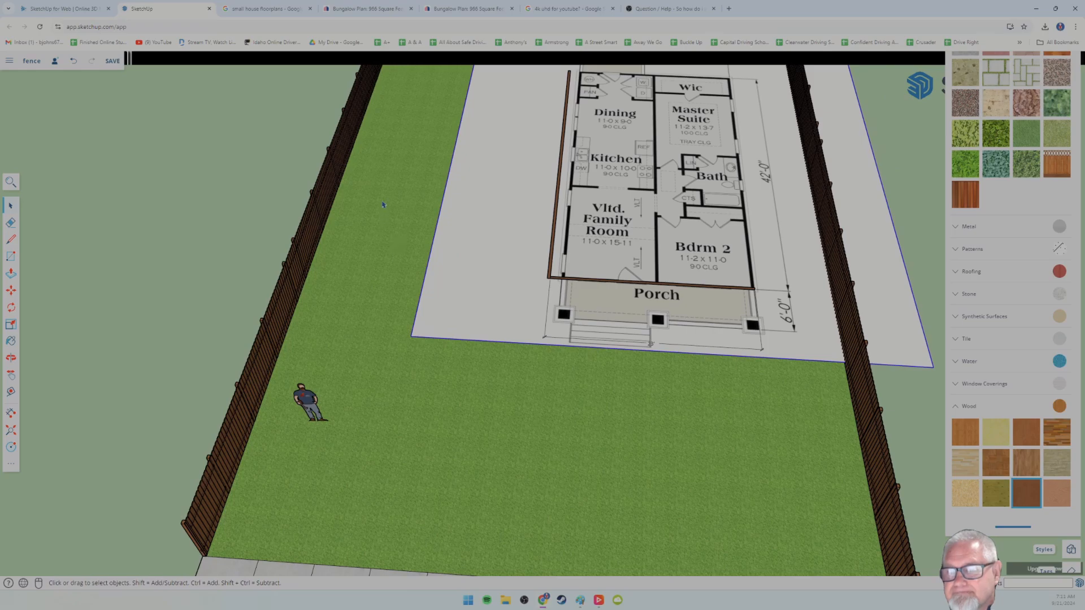
middle_click_drag(383, 205, 466, 392)
scroll(467, 391, "up", 2)
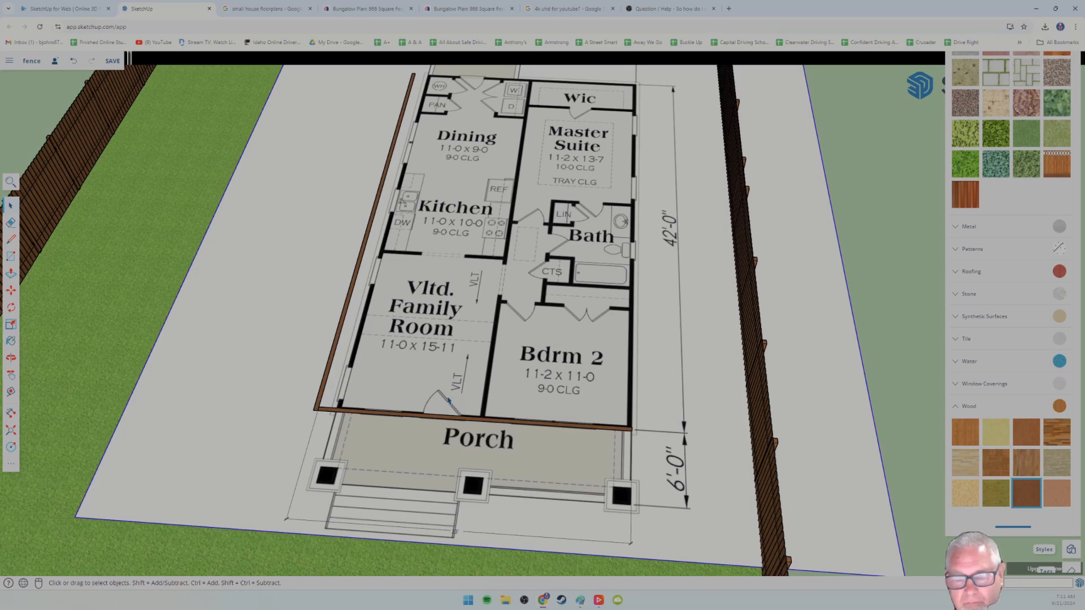
scroll(451, 396, "down", 1)
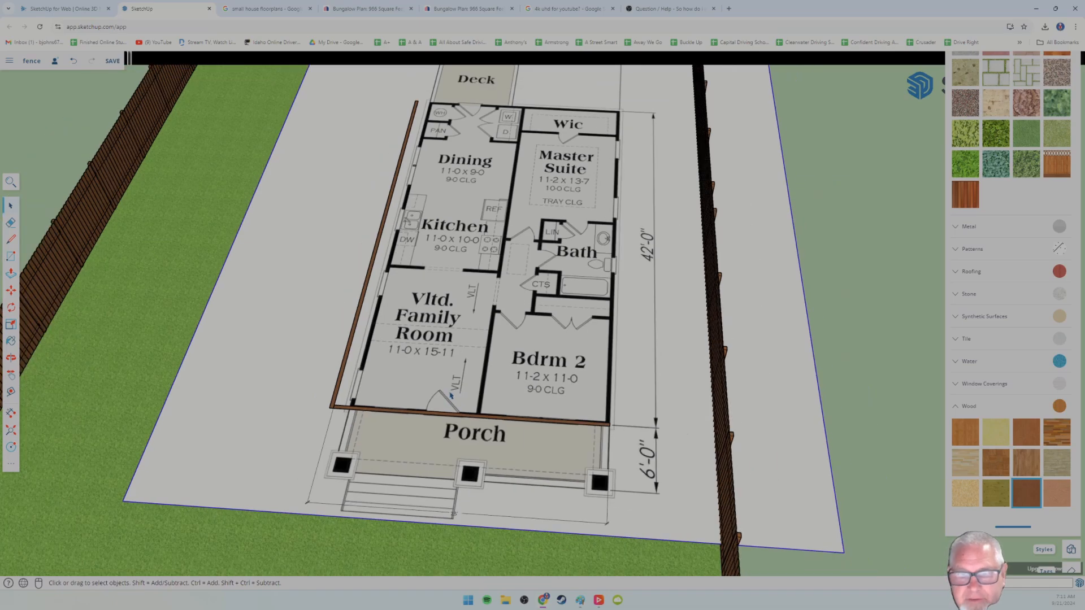
Widen the floor plan image toward the side-wall strip until the Family Room's outer wall meets the brown strip.
scroll(451, 395, "up", 2)
scroll(451, 395, "down", 2)
middle_click_drag(440, 383, 434, 367)
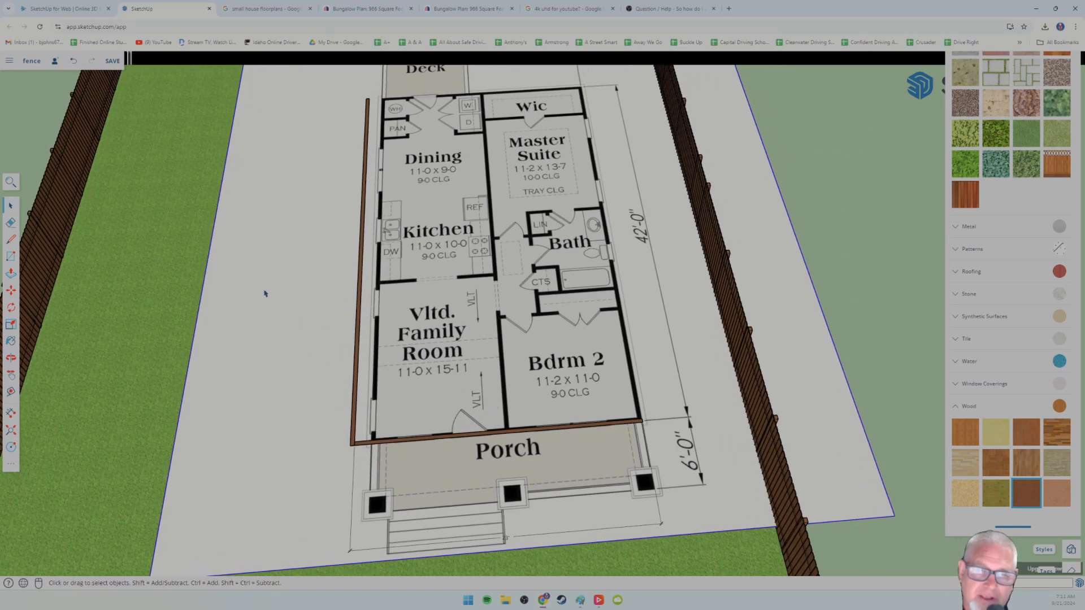
left_click(833, 303)
left_click(771, 291)
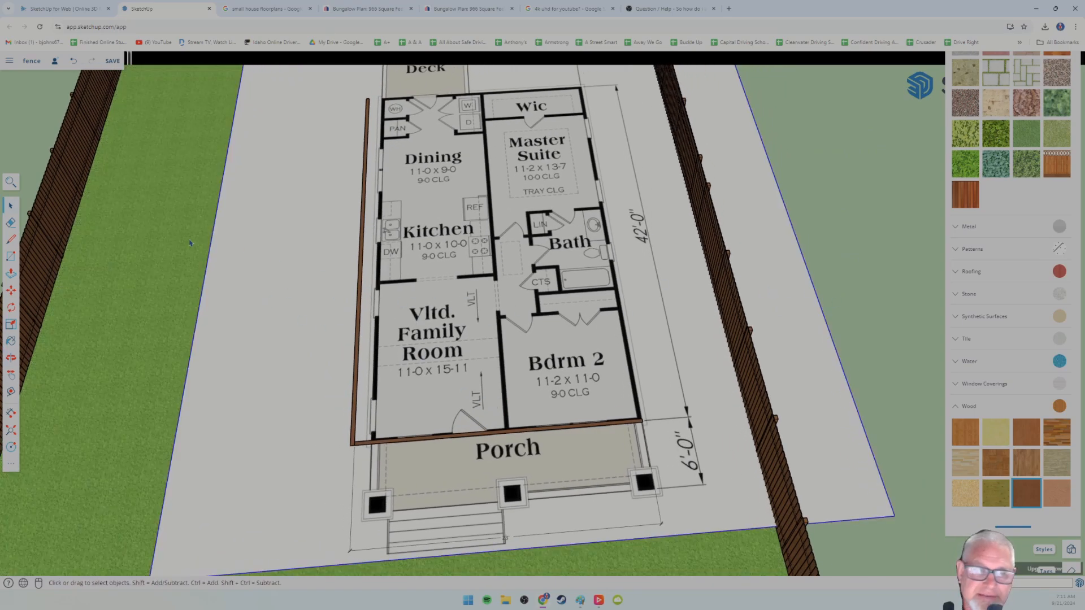
left_click(11, 325)
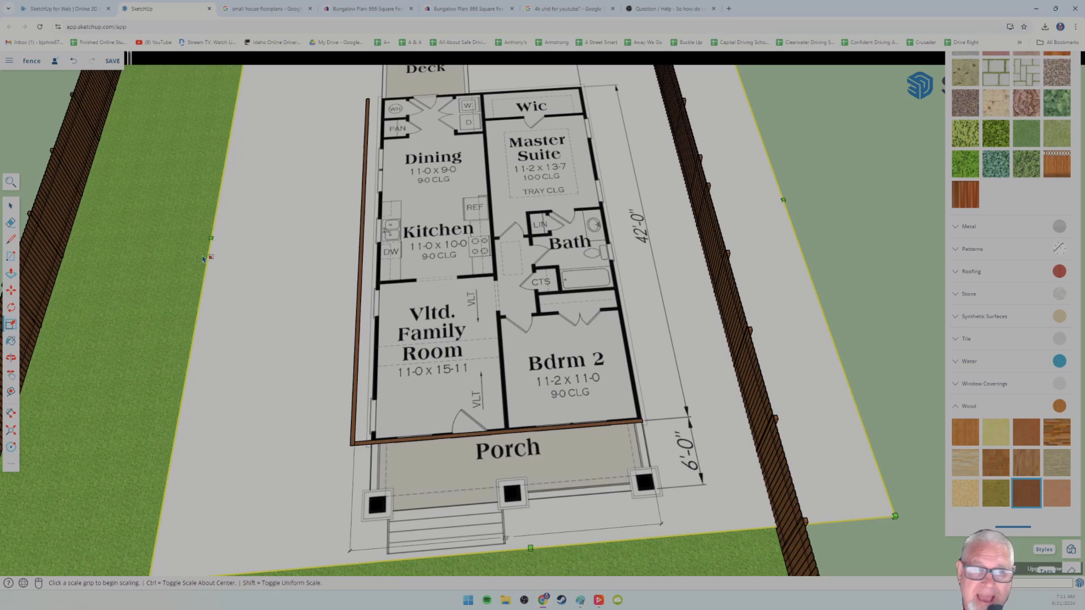
scroll(198, 327, "down", 2)
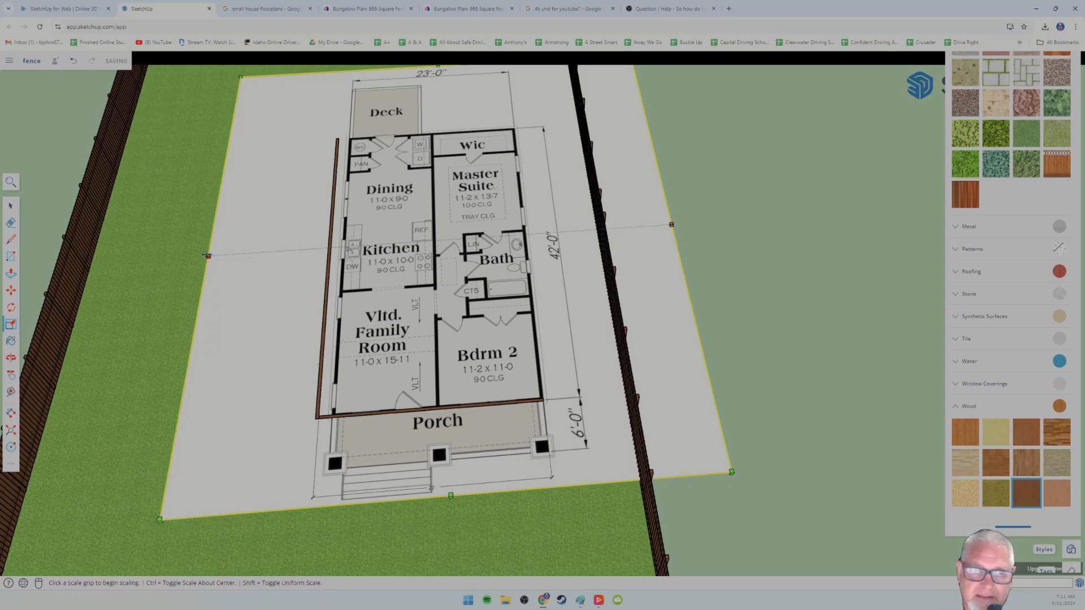
left_click(208, 256)
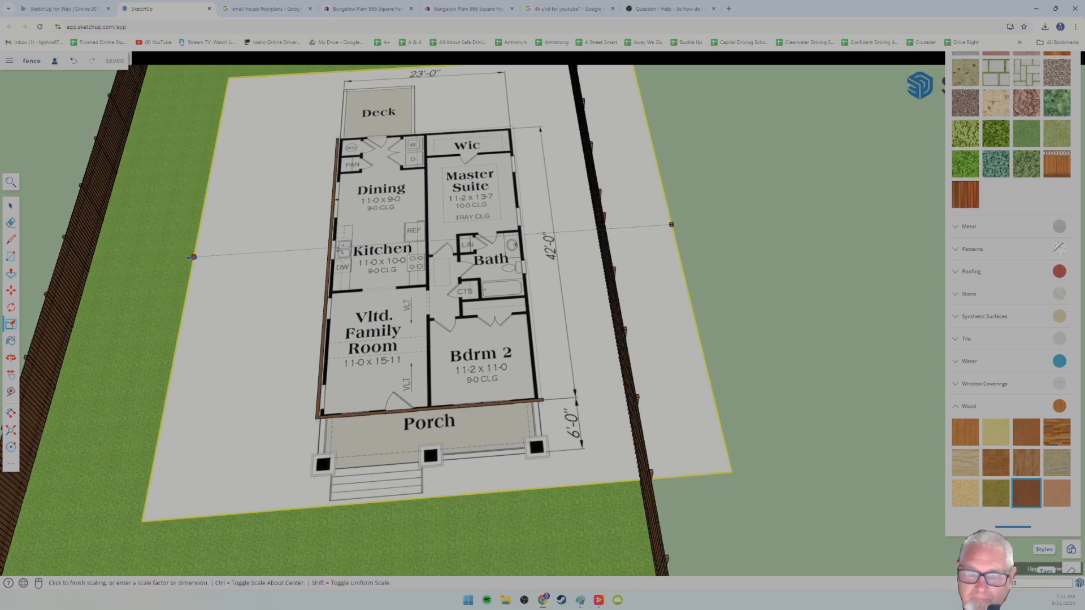
left_click(189, 258)
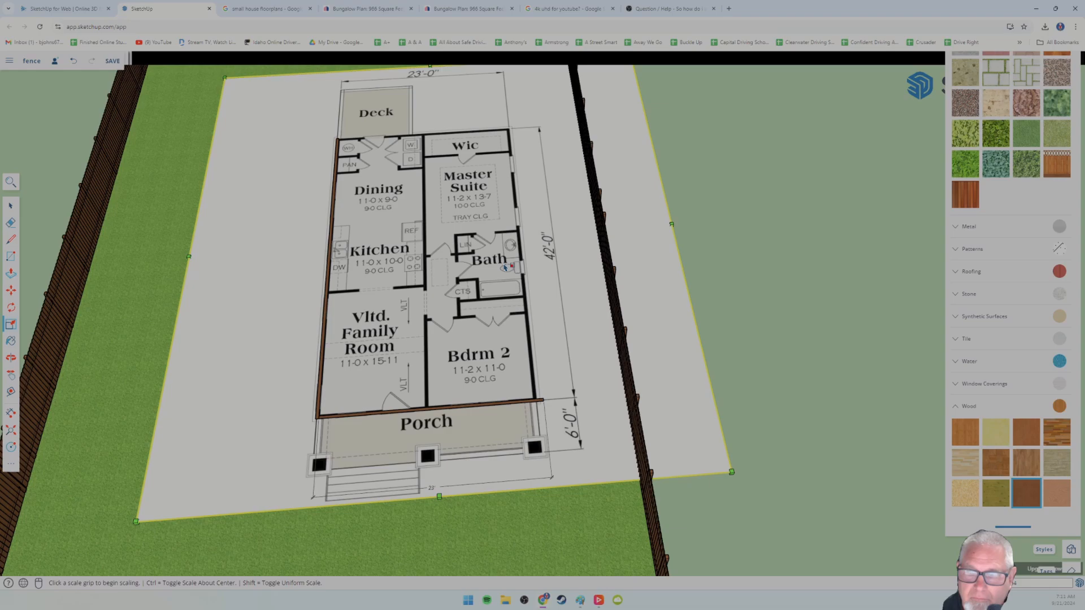
Fine-tune the floor plan image's width from both sides so its outer walls line up with the side strip and the front strip's end.
left_click(676, 229)
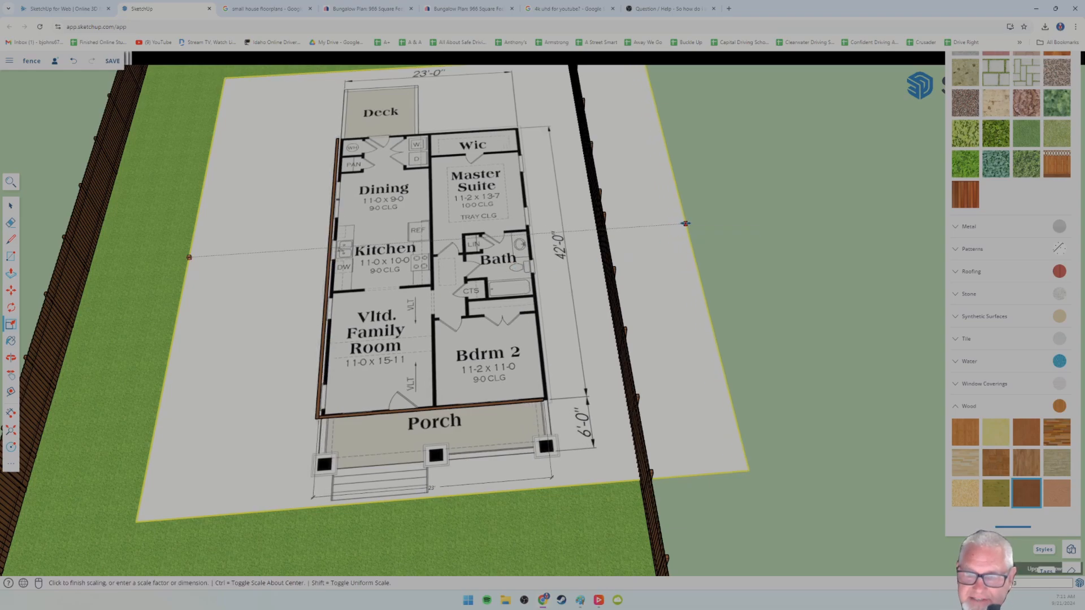
left_click(392, 237)
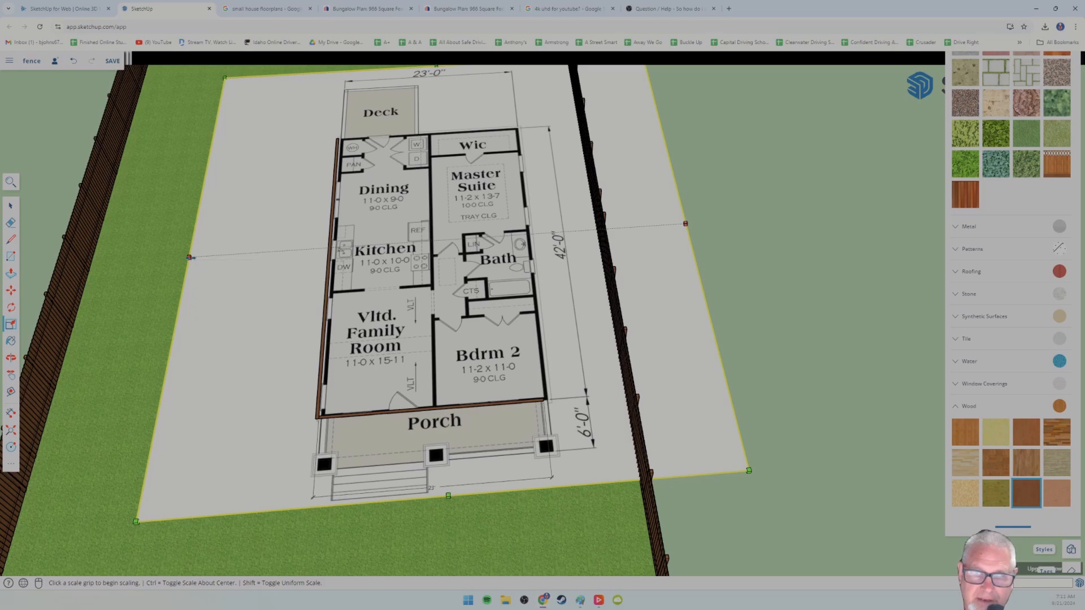
left_click(189, 257)
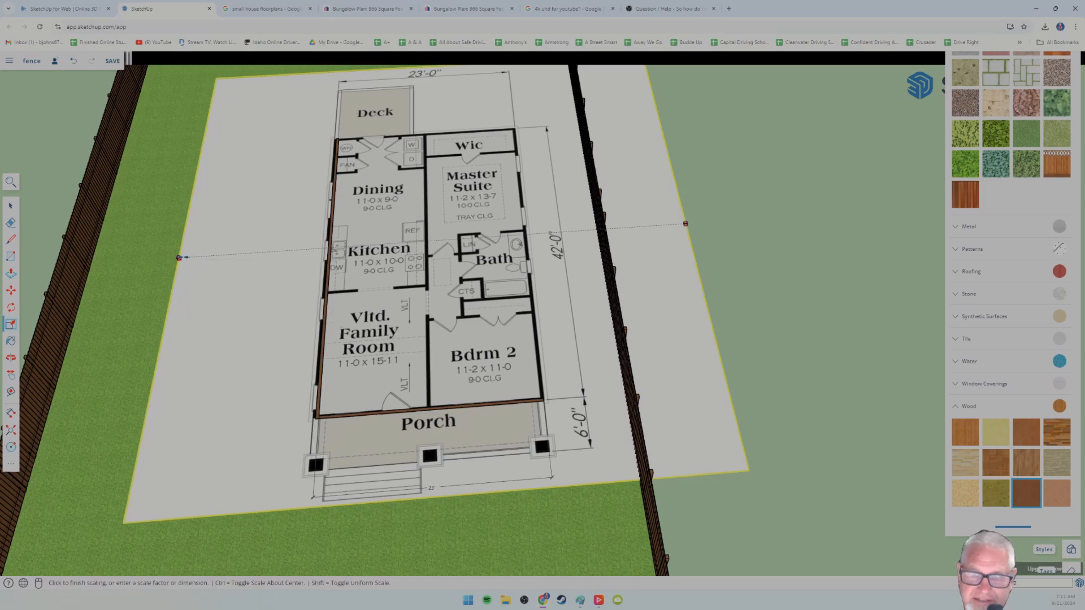
left_click(183, 257)
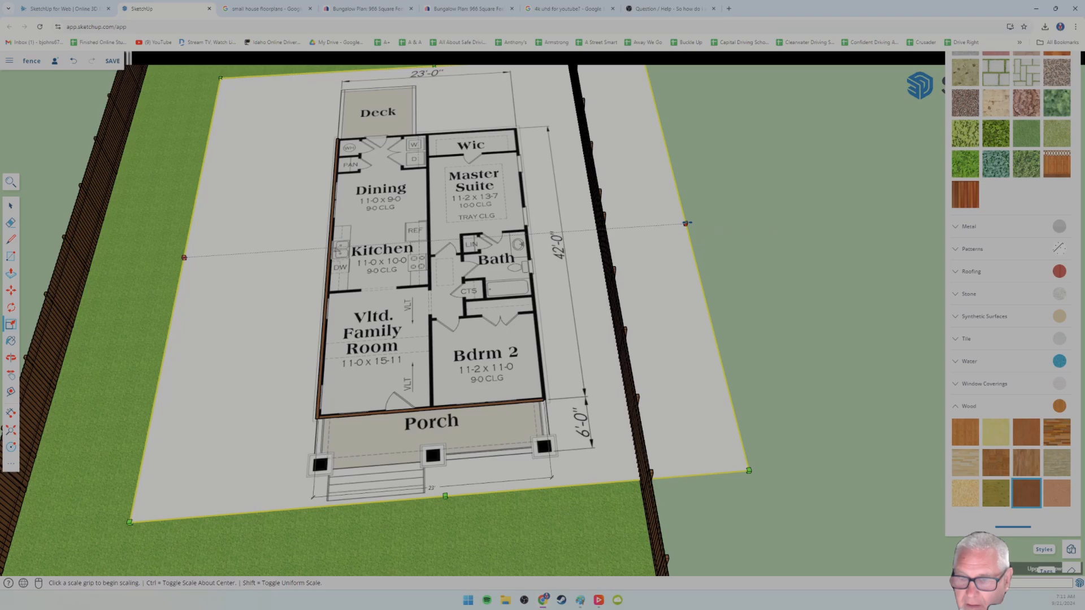
left_click(686, 223)
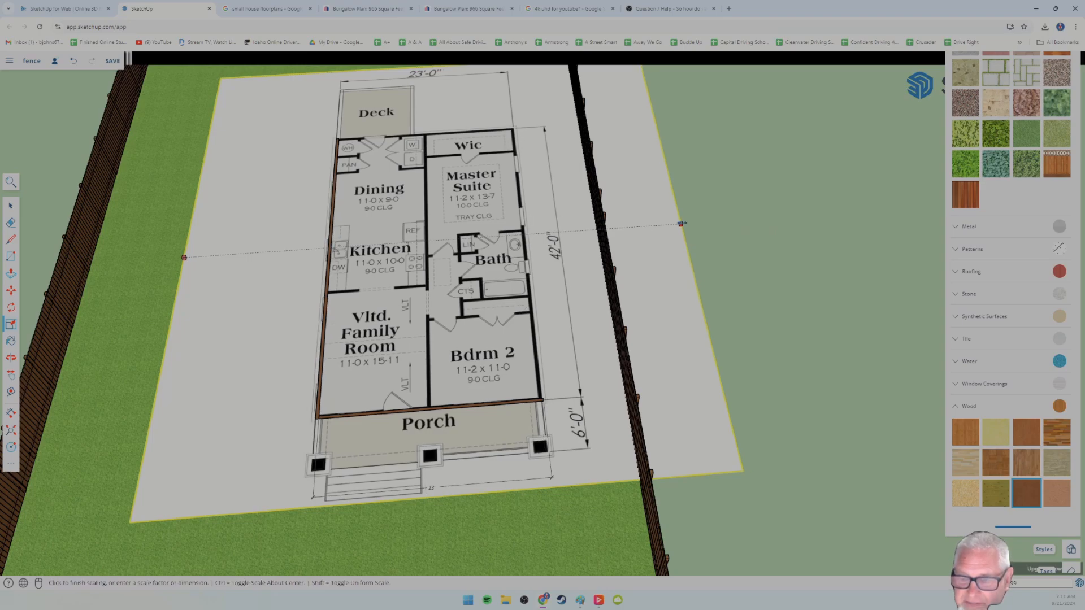
left_click(685, 224)
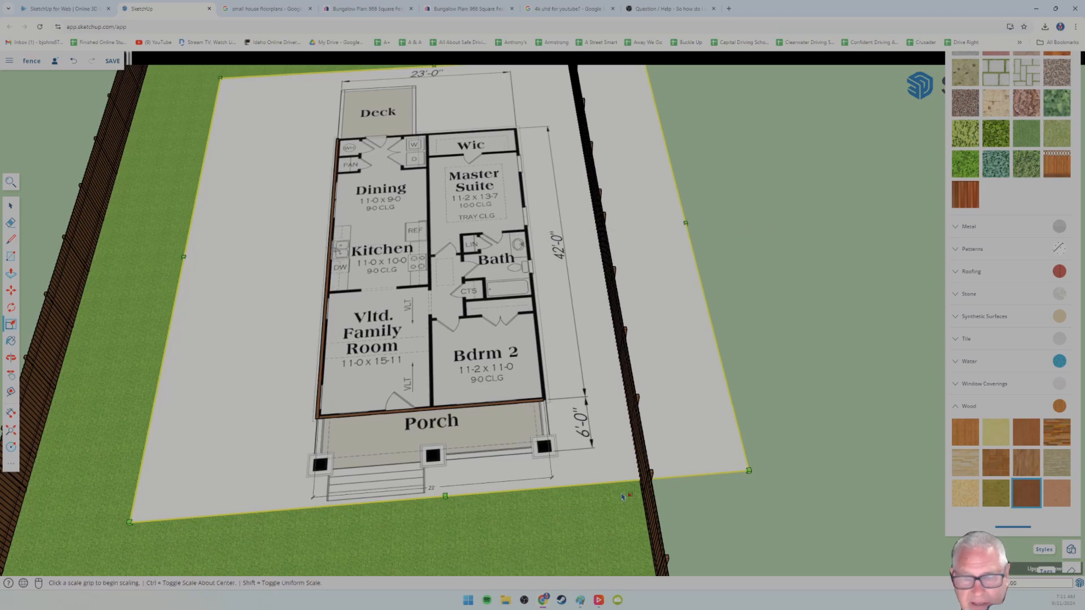
Examine how the front strip's ends line up with the Bdrm 2 and Family Room outer walls at the porch.
scroll(532, 429, "up", 5)
scroll(565, 390, "up", 3)
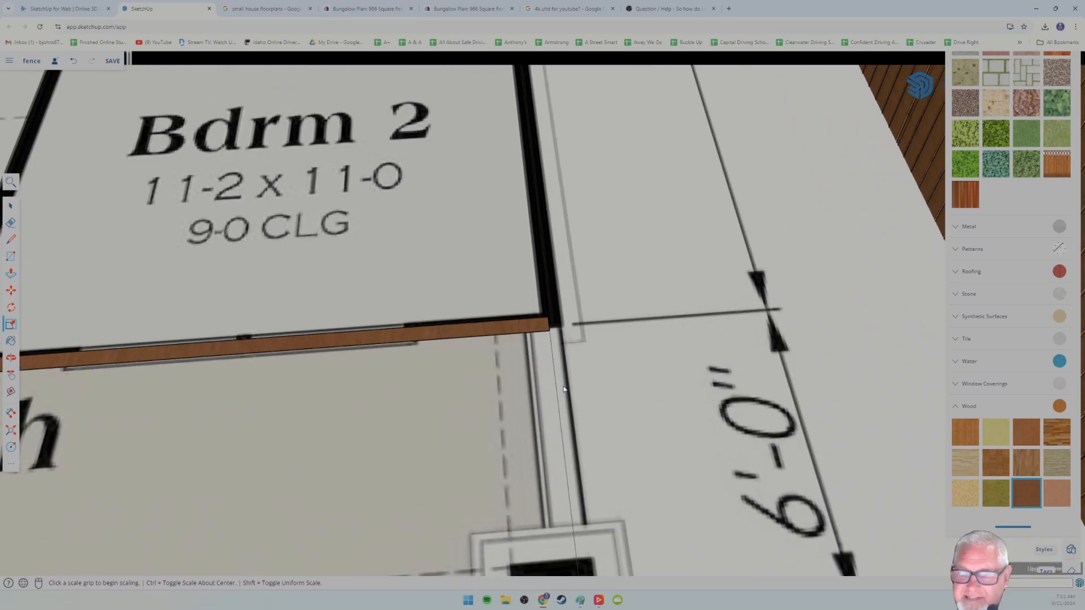
middle_click_drag(564, 390, 560, 477)
scroll(506, 435, "down", 5)
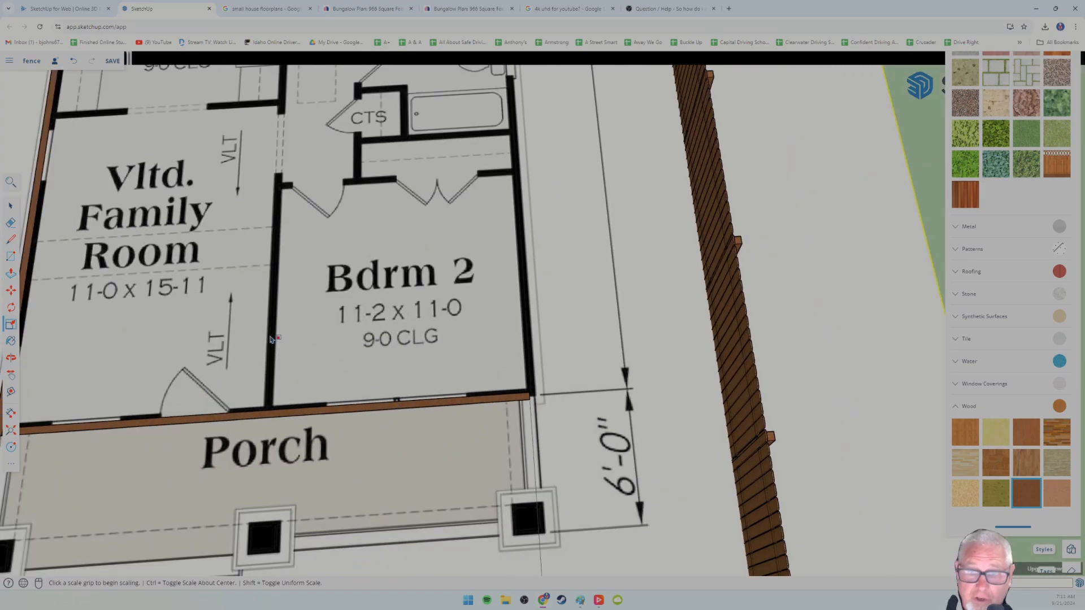
middle_click_drag(209, 316, 384, 345, "shift")
scroll(396, 334, "down", 5)
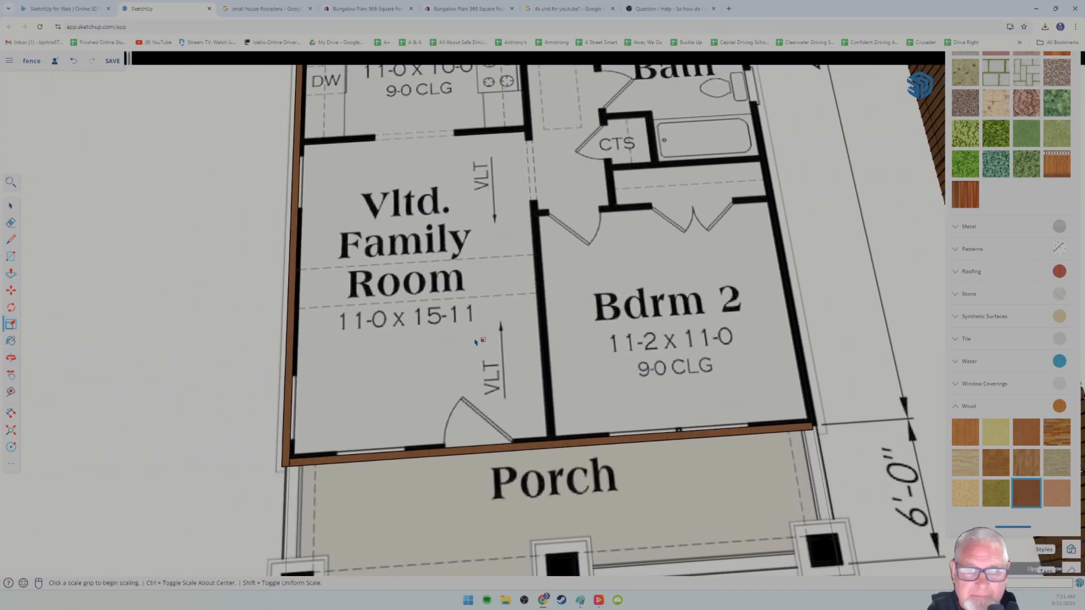
scroll(464, 301, "down", 4)
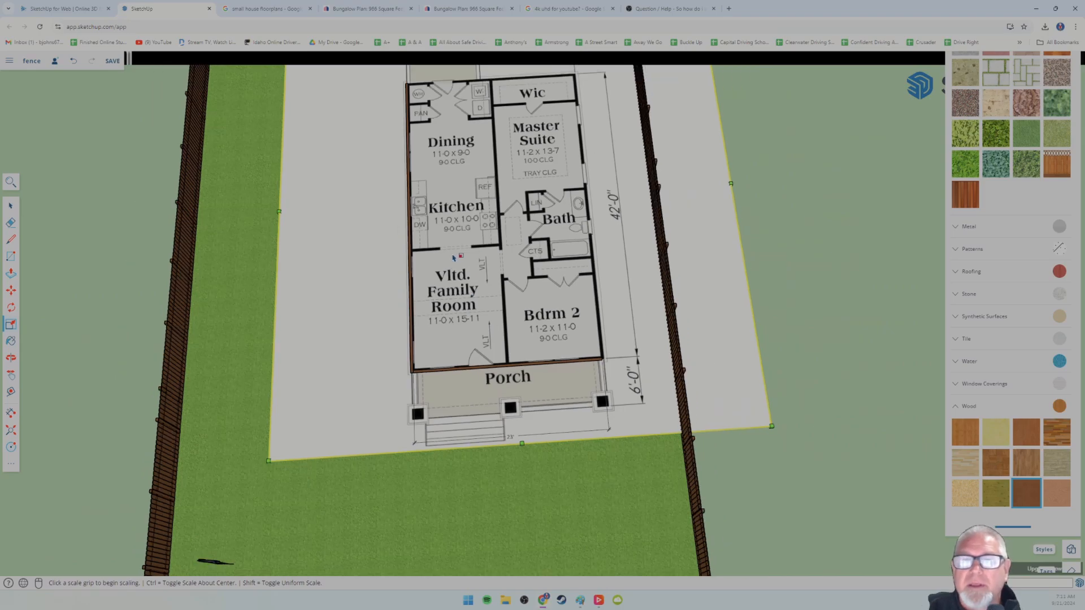
middle_click_drag(464, 301, 505, 298)
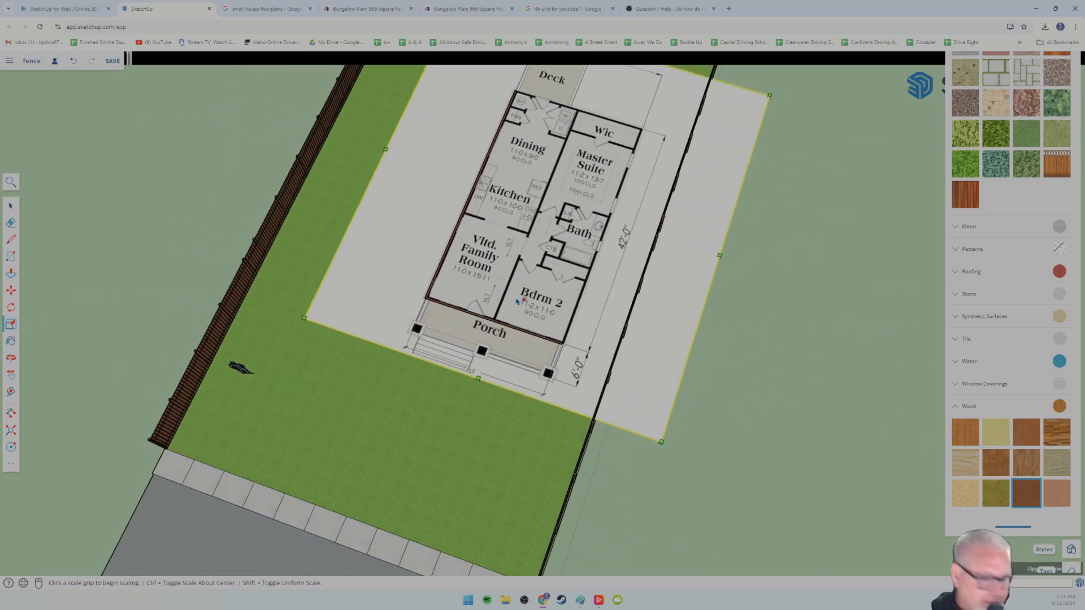
middle_click_drag(413, 307, 495, 311, "shift")
scroll(505, 325, "up", 5)
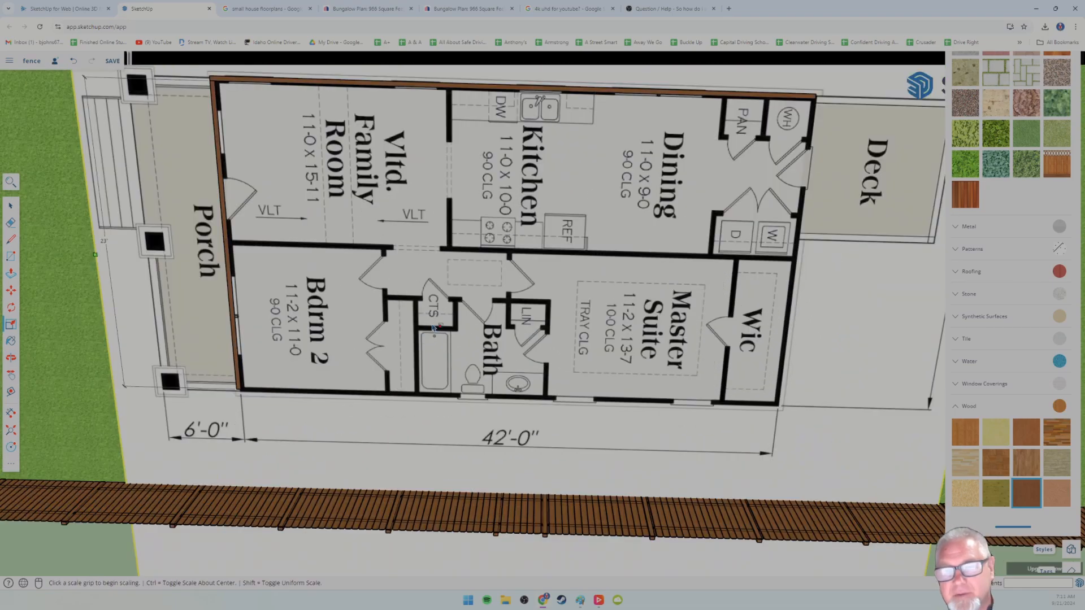
middle_click_drag(434, 253, 437, 318)
key("s")
middle_click_drag(457, 223, 345, 195)
scroll(403, 225, "up", 2)
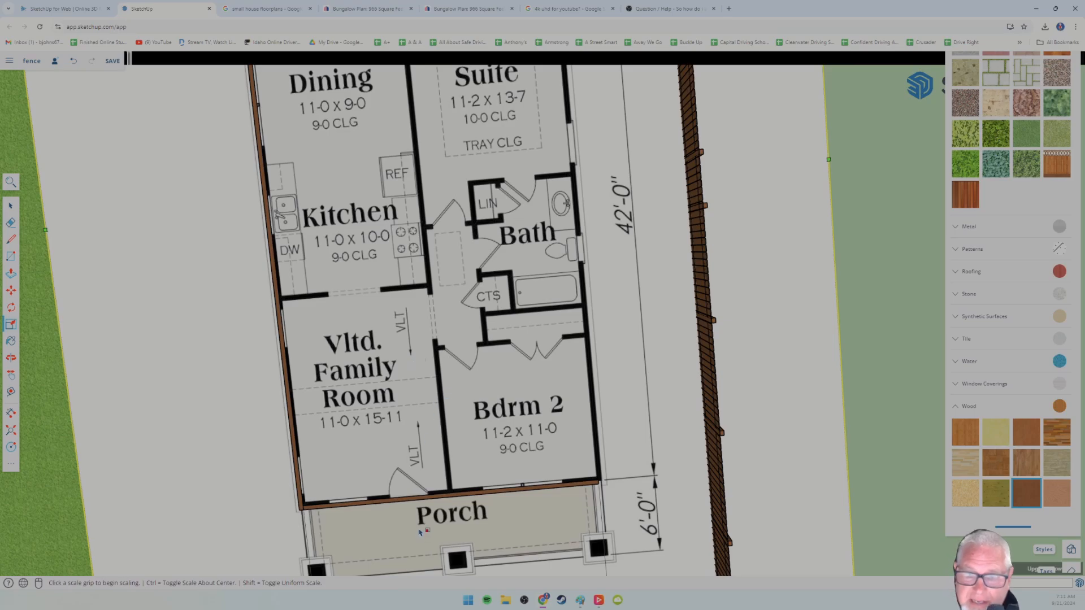
middle_click_drag(354, 457, 349, 397, "shift")
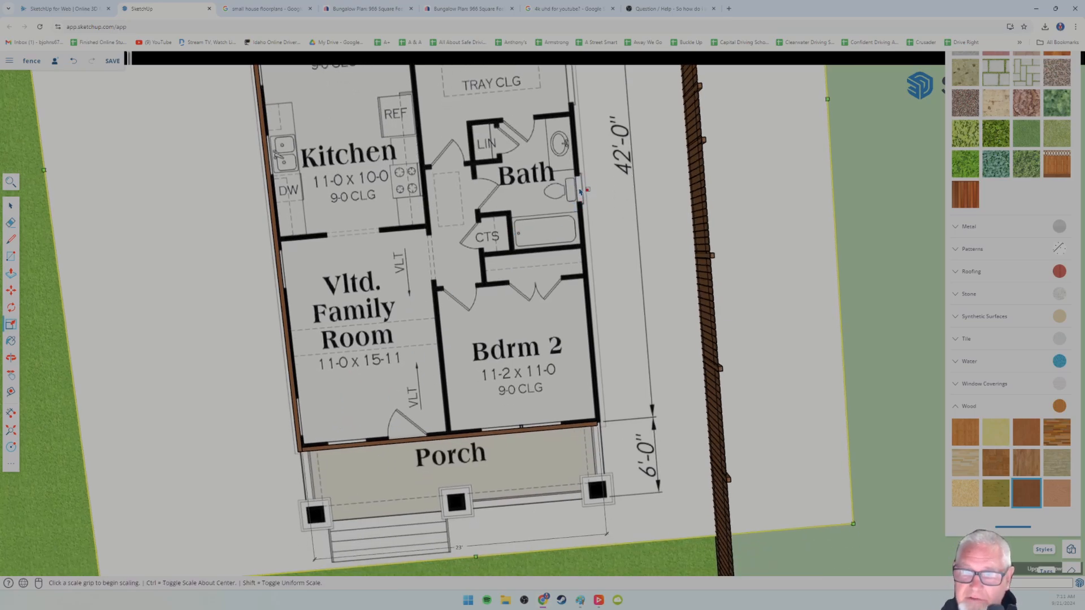
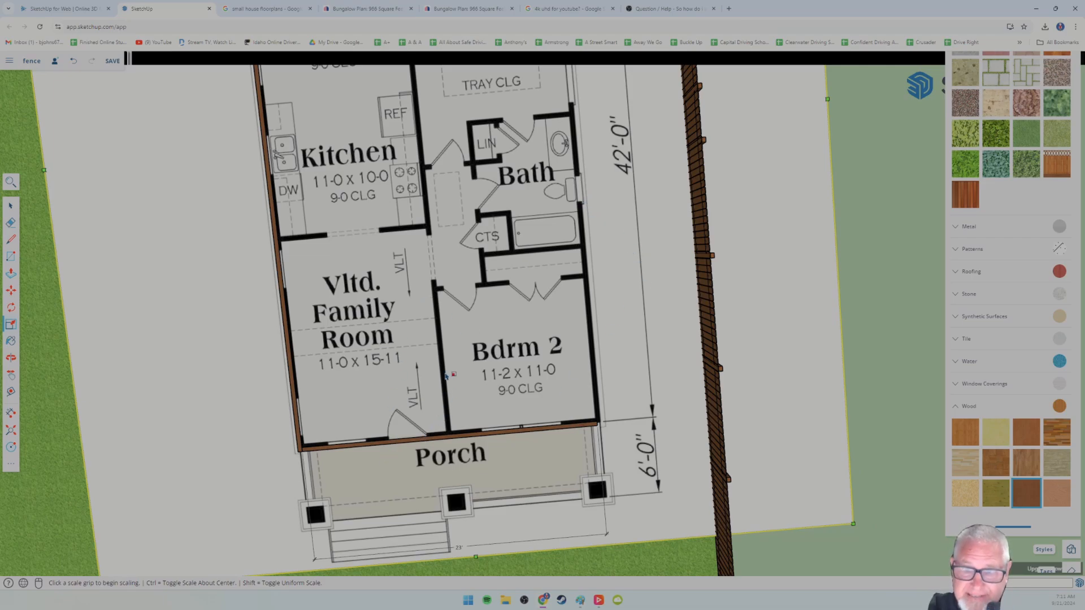
Examine the side-wall strip's alignment along the Kitchen, Dining and rear pantry walls up to the deck.
scroll(338, 355, "down", 2)
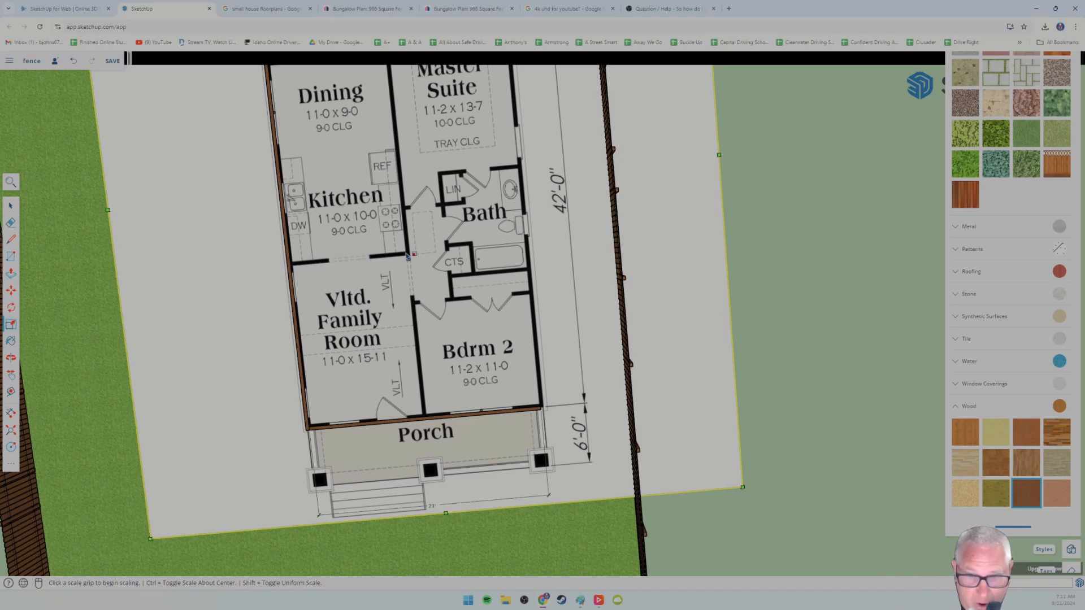
key("o")
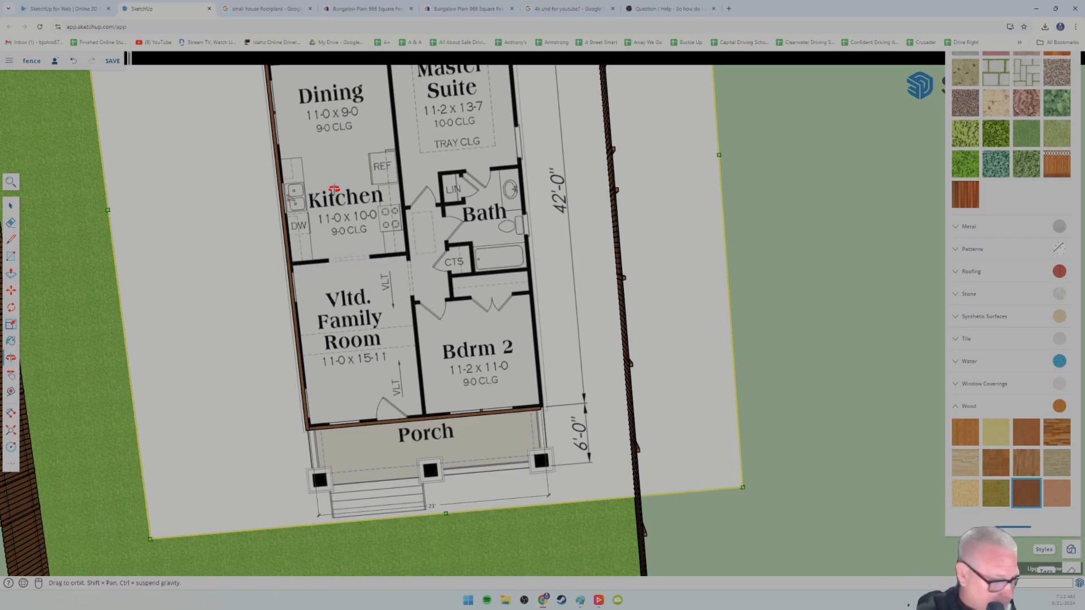
left_click_drag(334, 192, 336, 319, "shift")
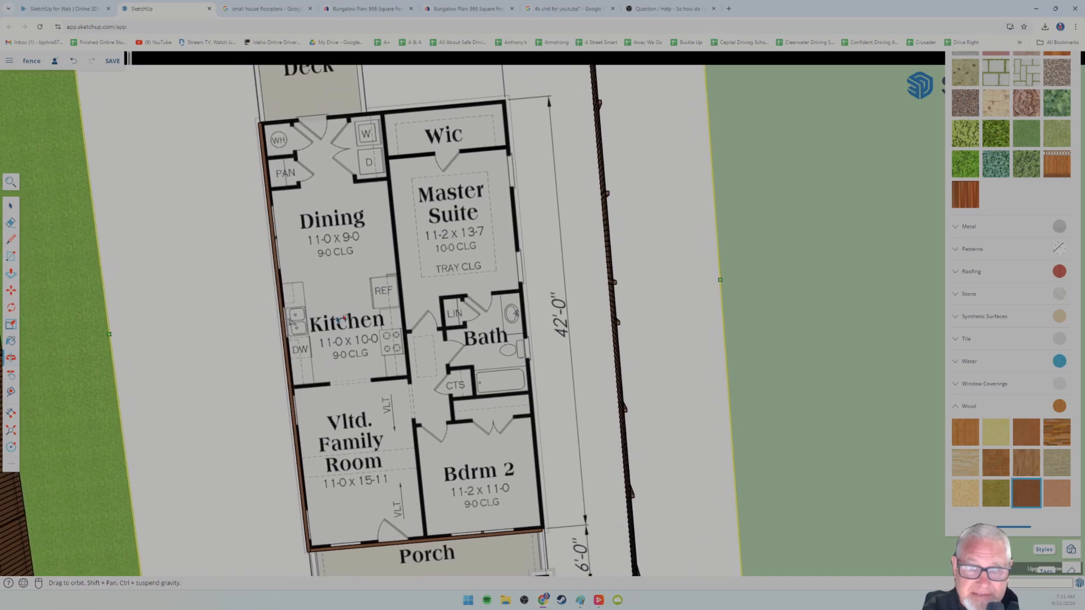
key("s")
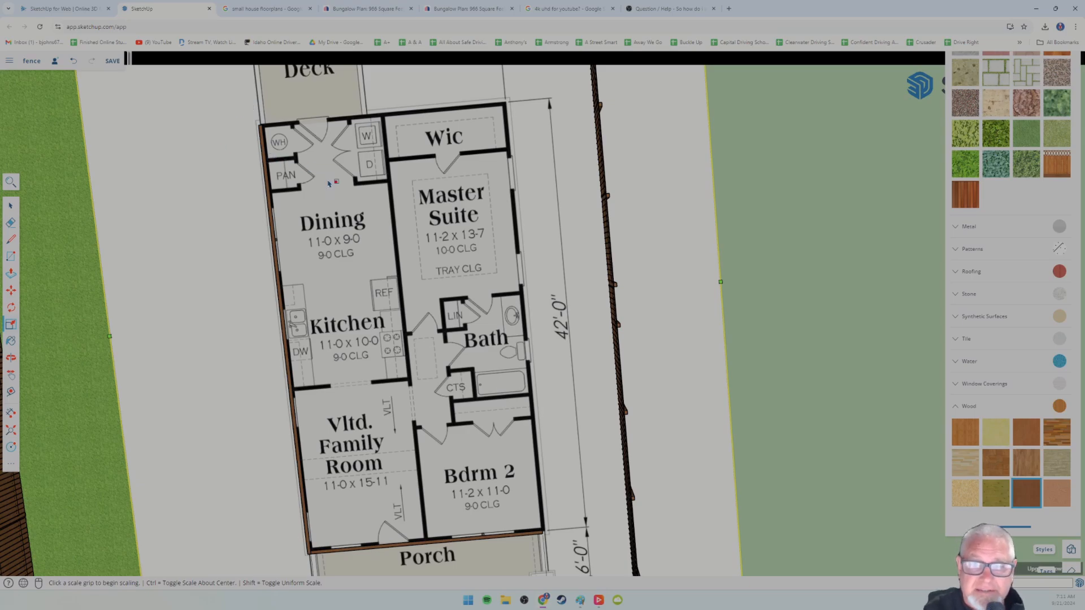
scroll(309, 163, "up", 3)
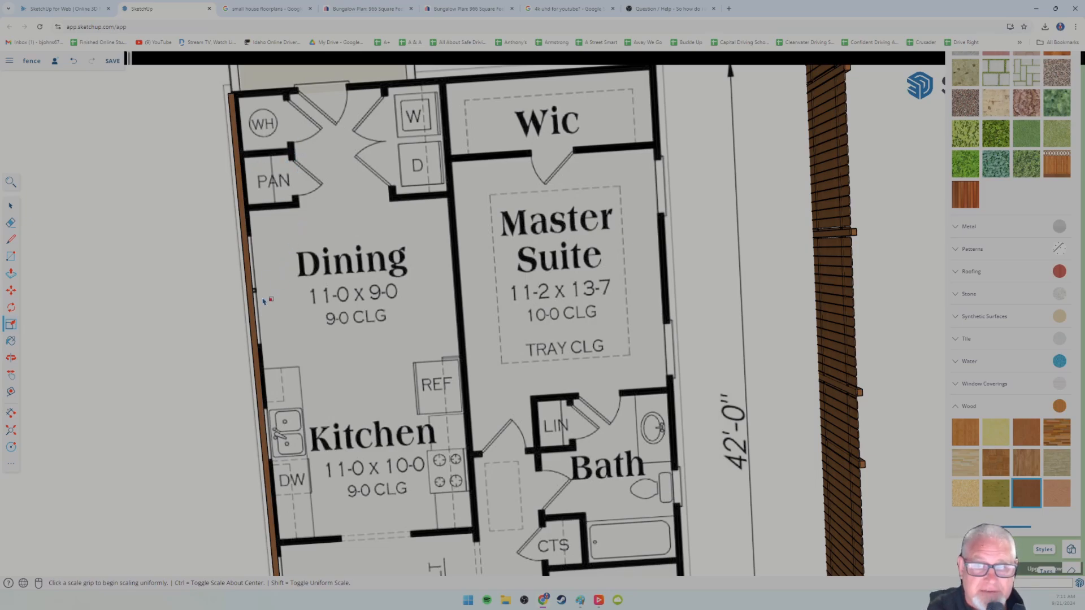
mouse_move(273, 282)
middle_mouse_down()
mouse_move(303, 247)
mouse_move(303, 223)
mouse_move(282, 240)
middle_mouse_up()
scroll(291, 250, "down", 2)
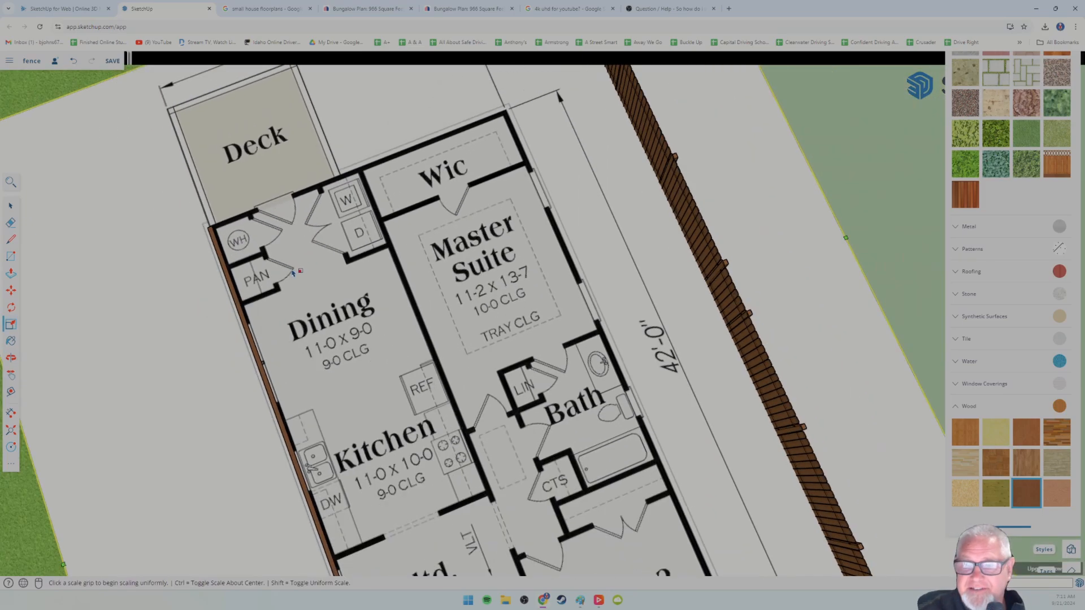
scroll(291, 272, "down", 2)
middle_click_drag(355, 387, 289, 194, "shift")
mouse_move(310, 392)
middle_mouse_down()
mouse_move(378, 324)
mouse_move(345, 319)
mouse_move(304, 333)
middle_mouse_up()
middle_click_drag(186, 441, 254, 375, "shift")
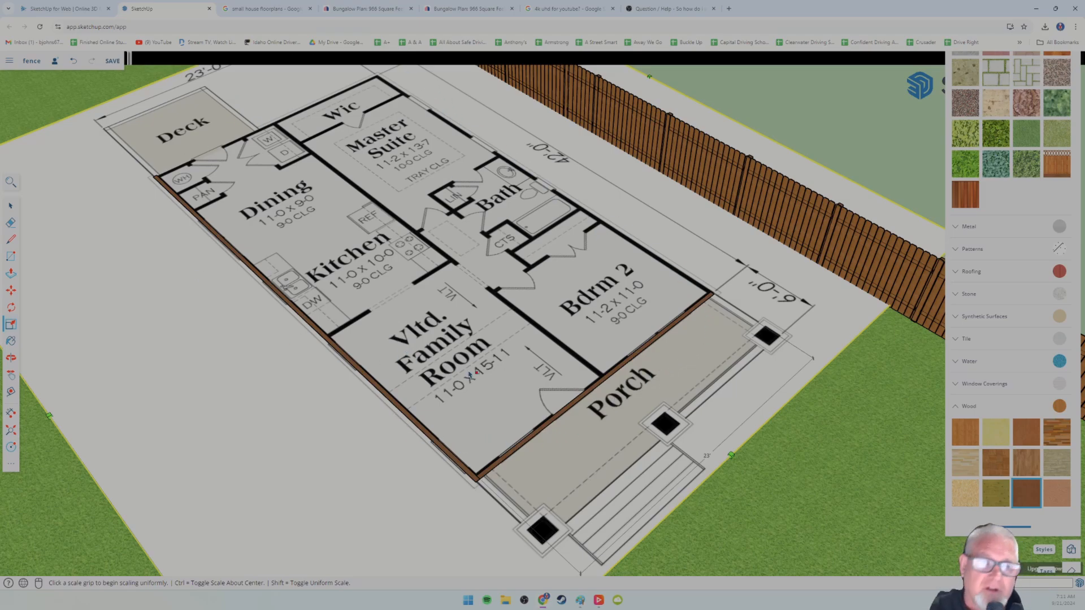
Push/Pull the side-wall strip's face up into a low raised wall just above the floor plan.
left_click(10, 275)
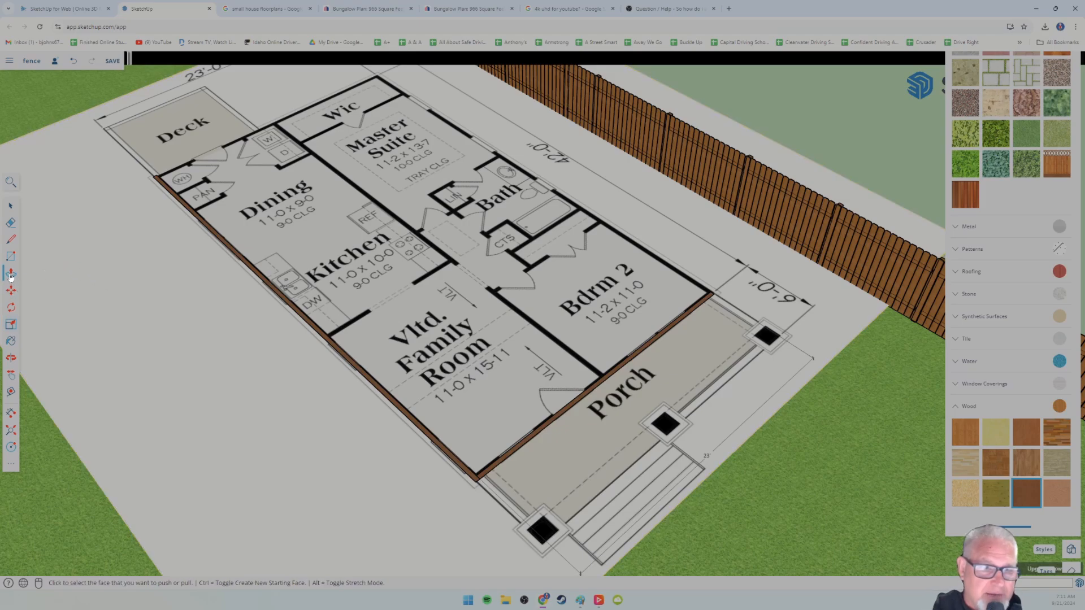
left_click(373, 387)
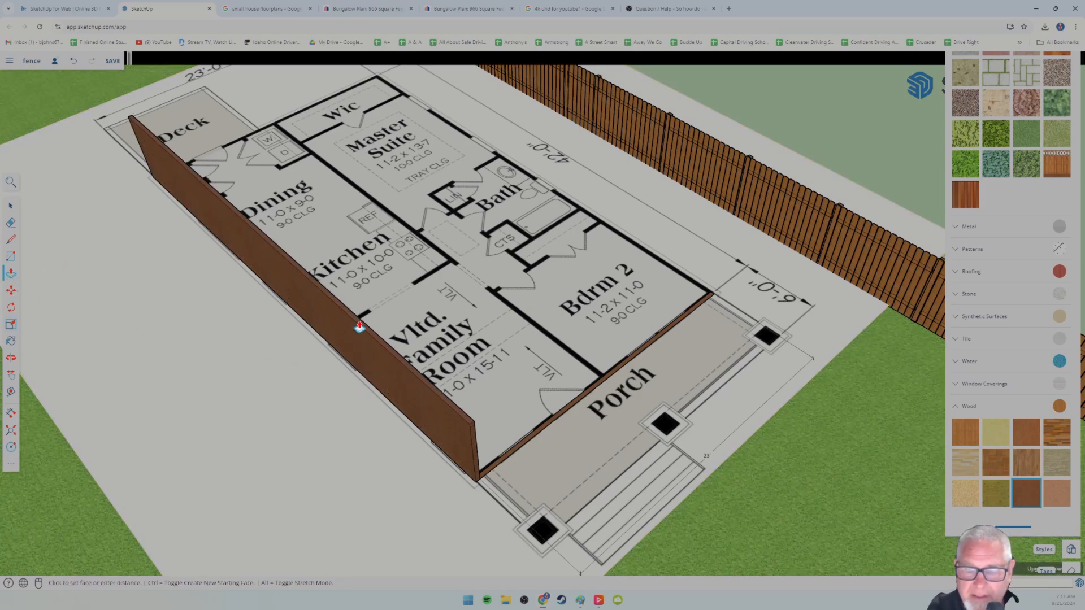
left_click(367, 384)
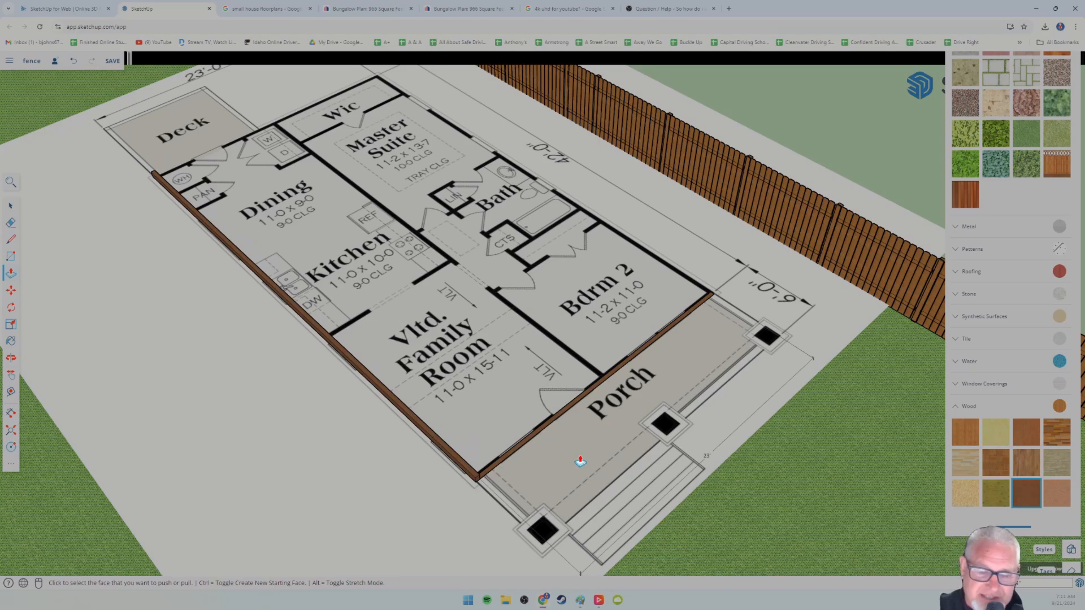
scroll(527, 487, "up", 4)
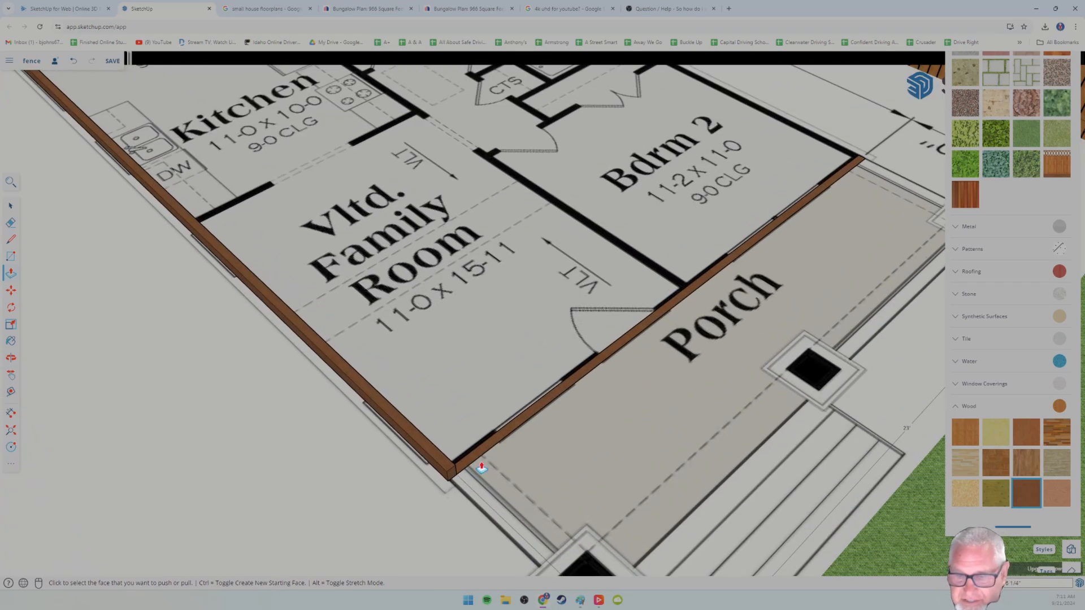
mouse_move(498, 447)
middle_mouse_down()
mouse_move(430, 469)
mouse_move(376, 465)
middle_mouse_up()
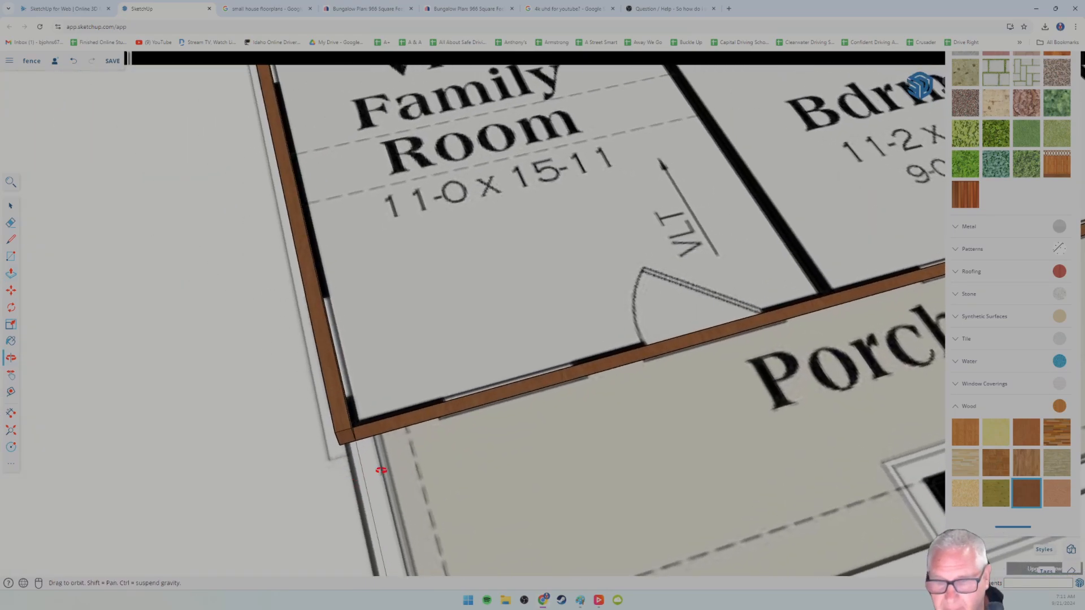
scroll(535, 449, "down", 5)
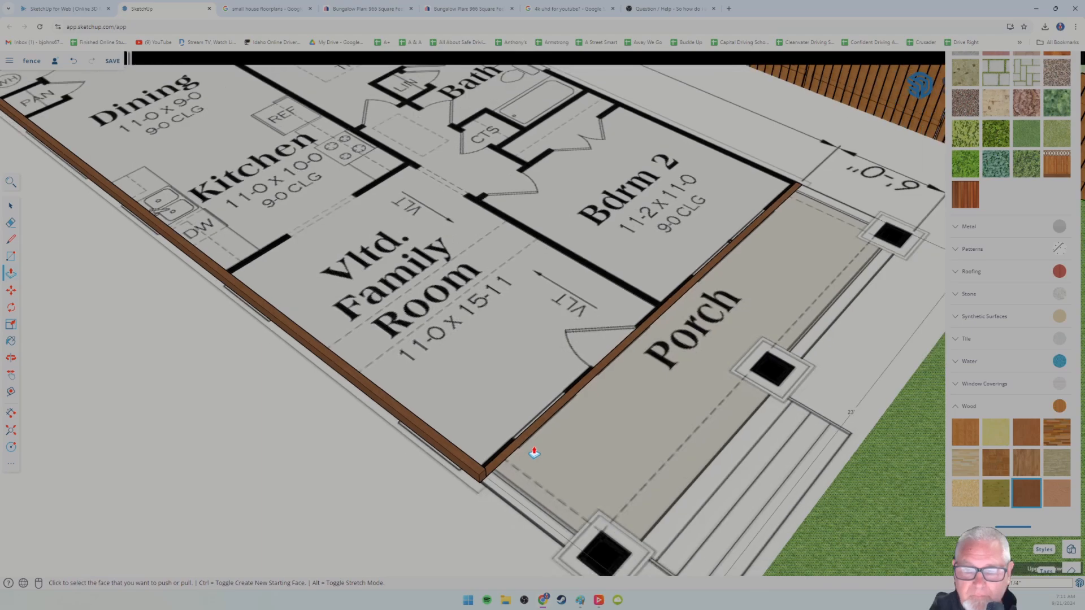
middle_click_drag(534, 452, 388, 400)
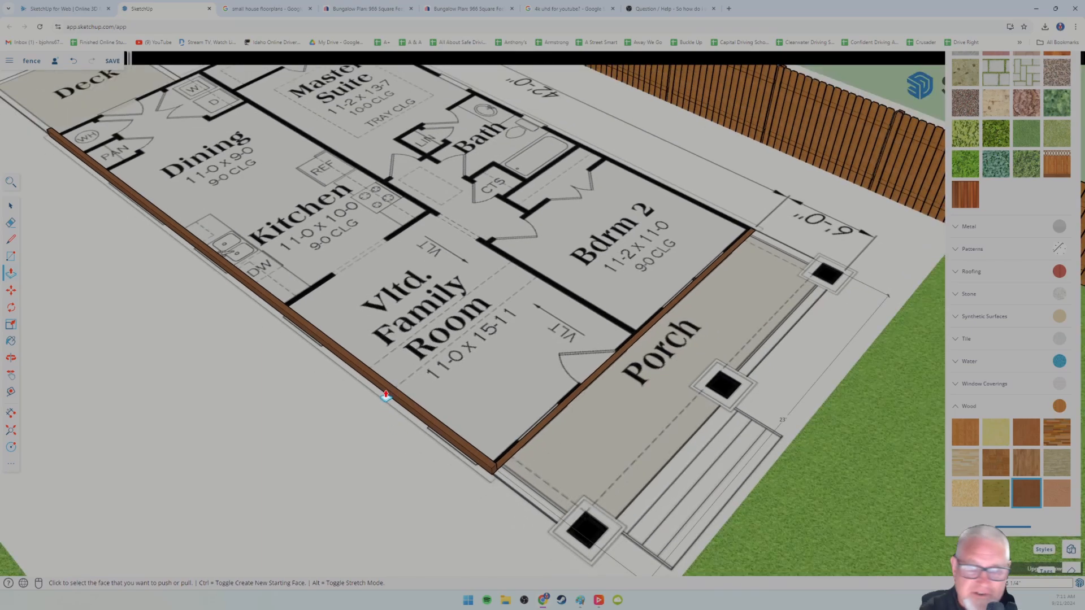
Undo the low raise of the side-wall strip and Push/Pull its face up into a 9' high wall.
key("ctrl+z")
left_click(418, 422)
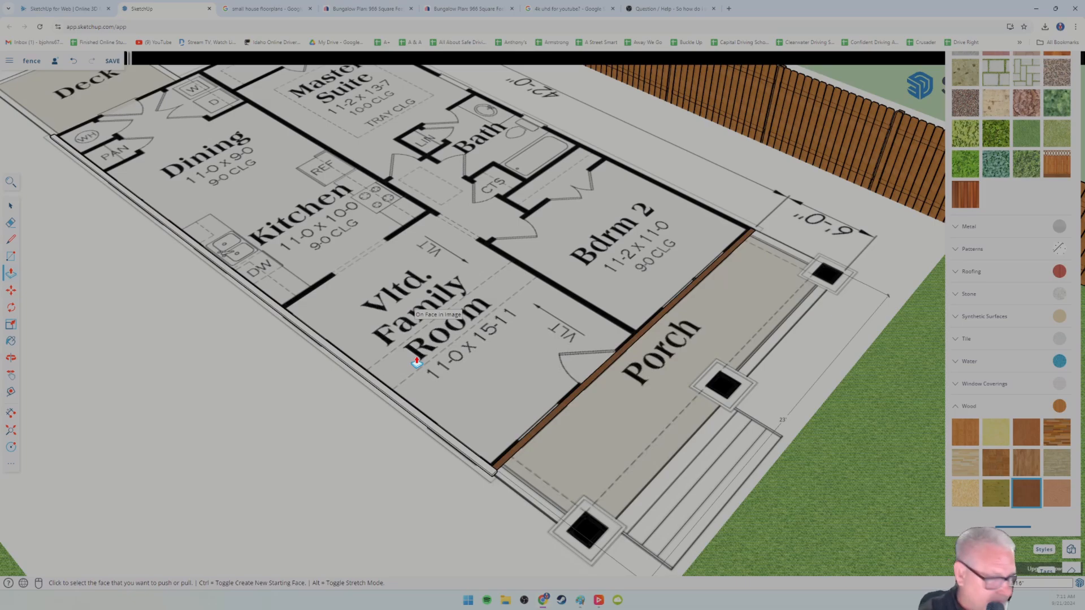
left_click(417, 362)
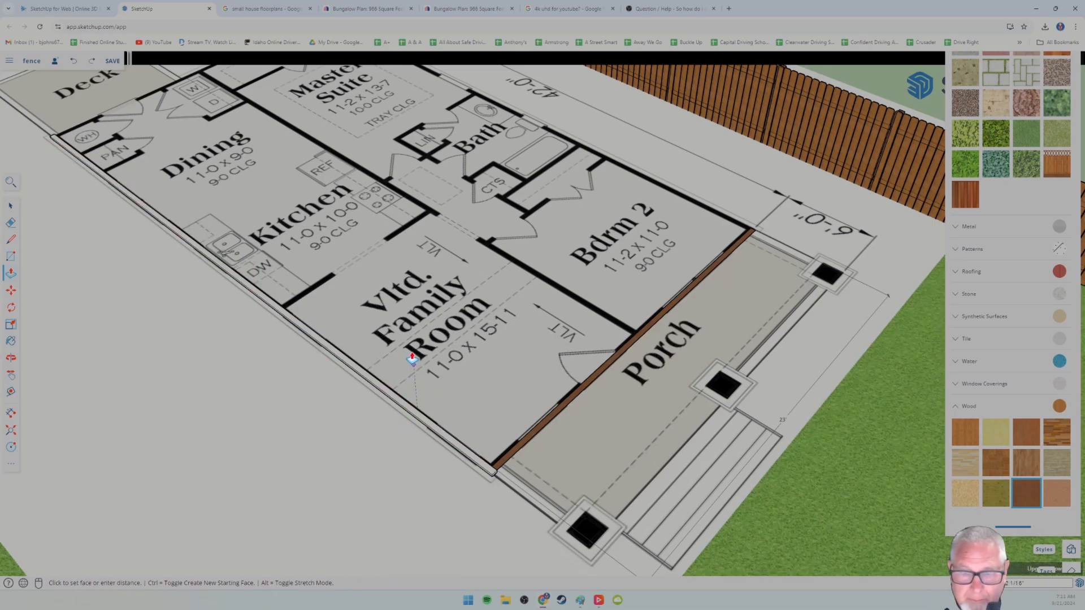
left_click(403, 368)
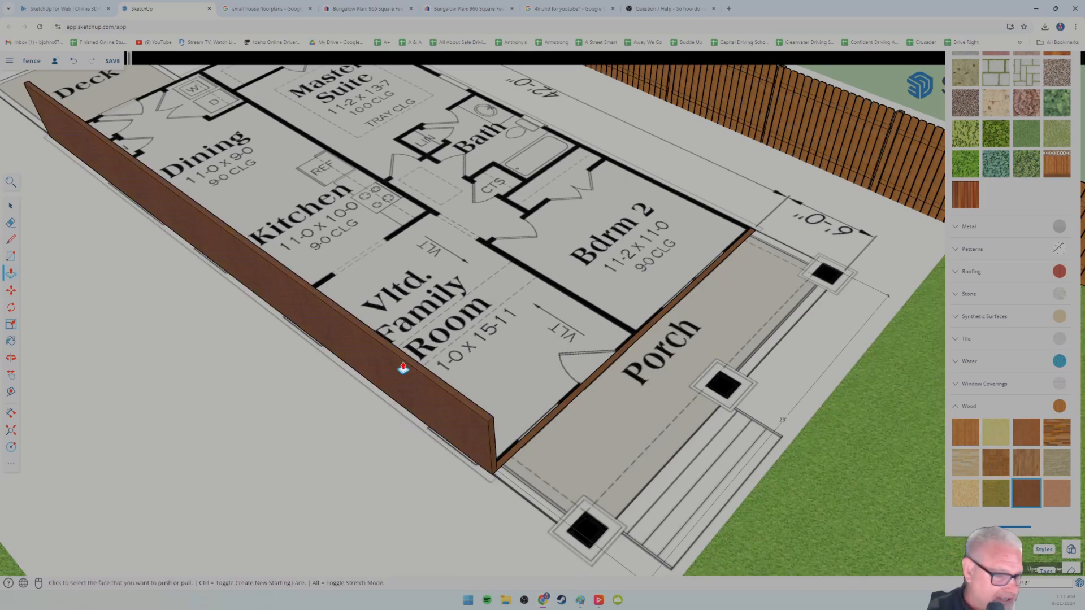
left_click(403, 369)
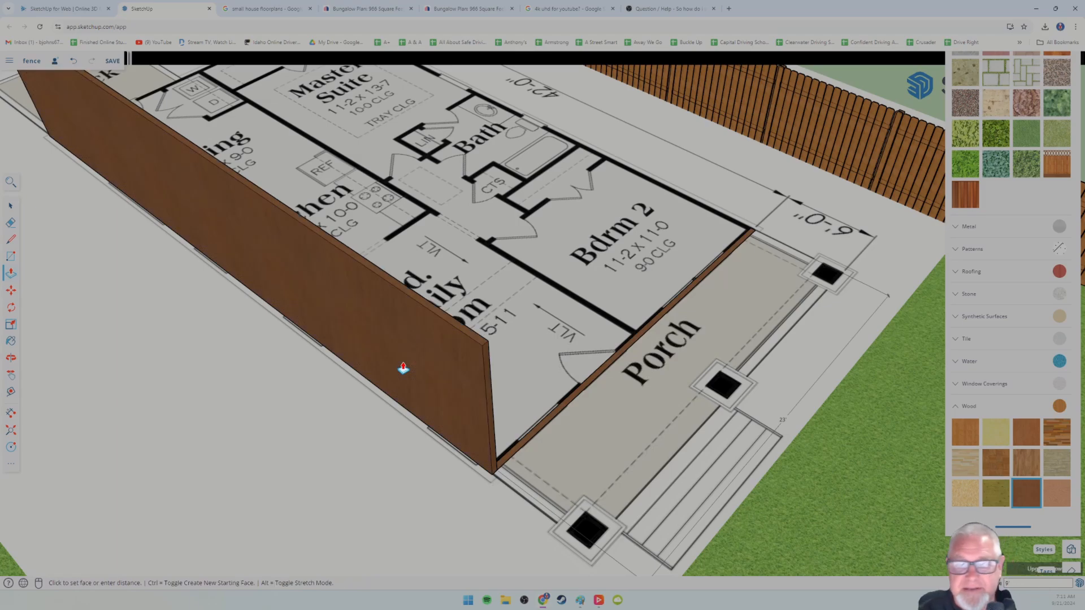
left_click(399, 371)
scroll(399, 371, "down", 2)
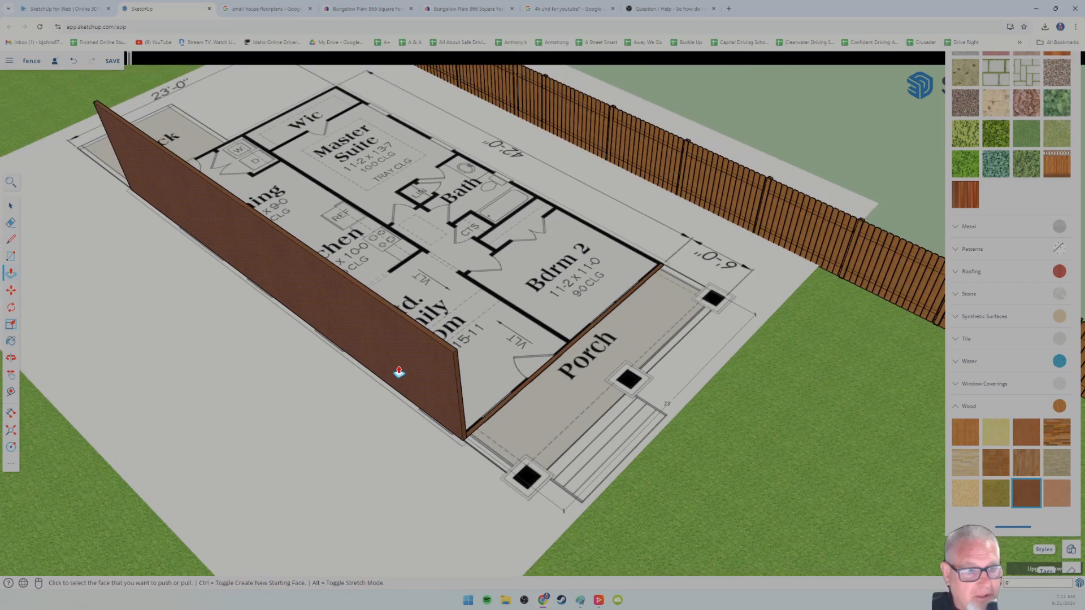
scroll(262, 291, "down", 5)
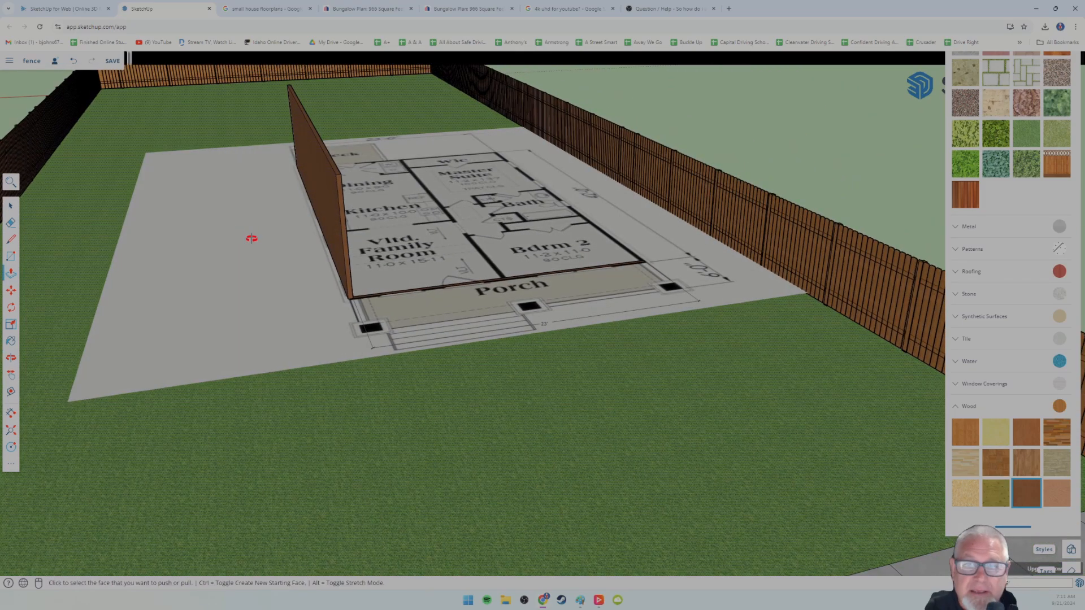
Try to Push/Pull the front strip along the porch up into a wall, and undo the attempt.
middle_click_drag(251, 238, 169, 403)
scroll(253, 299, "up", 3)
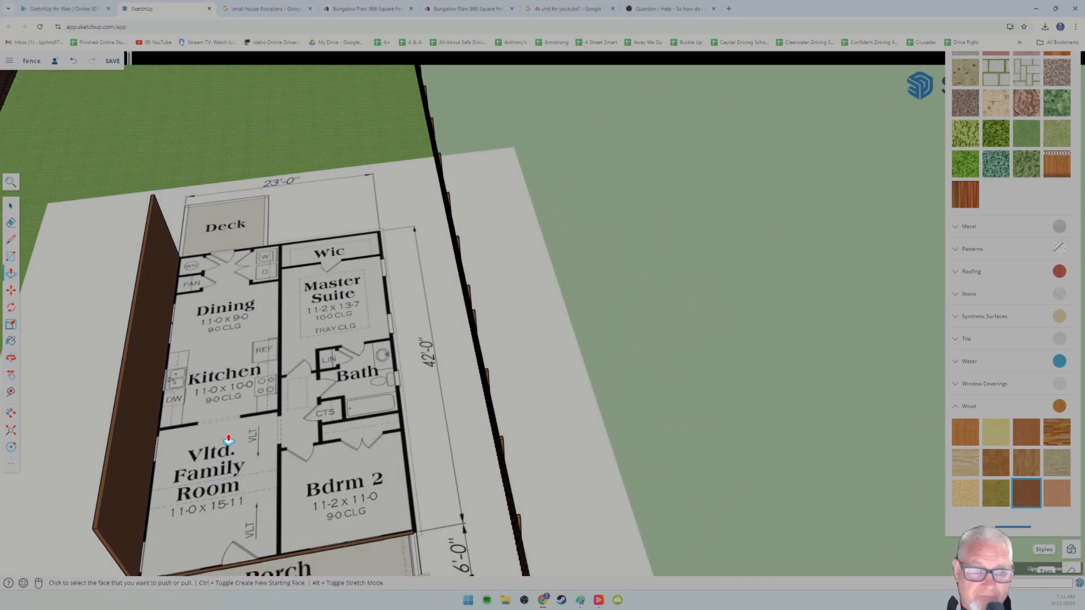
left_click(310, 559)
left_click(300, 529)
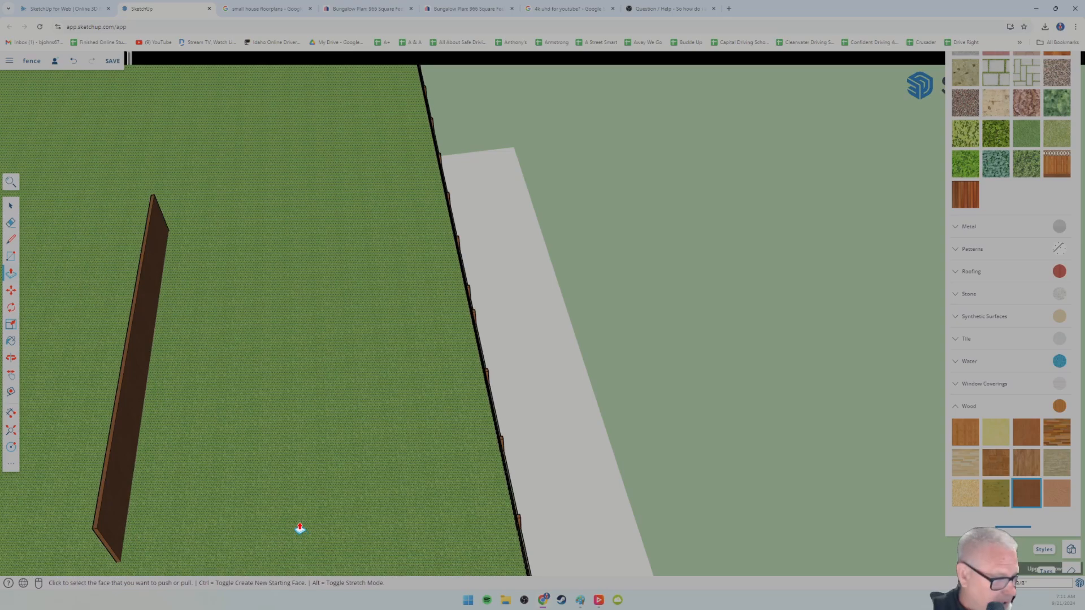
key("ctrl+z")
Explode the front-wall strip group between Bdrm 2 and the Porch.
scroll(349, 518, "up", 6)
middle_click_drag(354, 497, 390, 234, "shift")
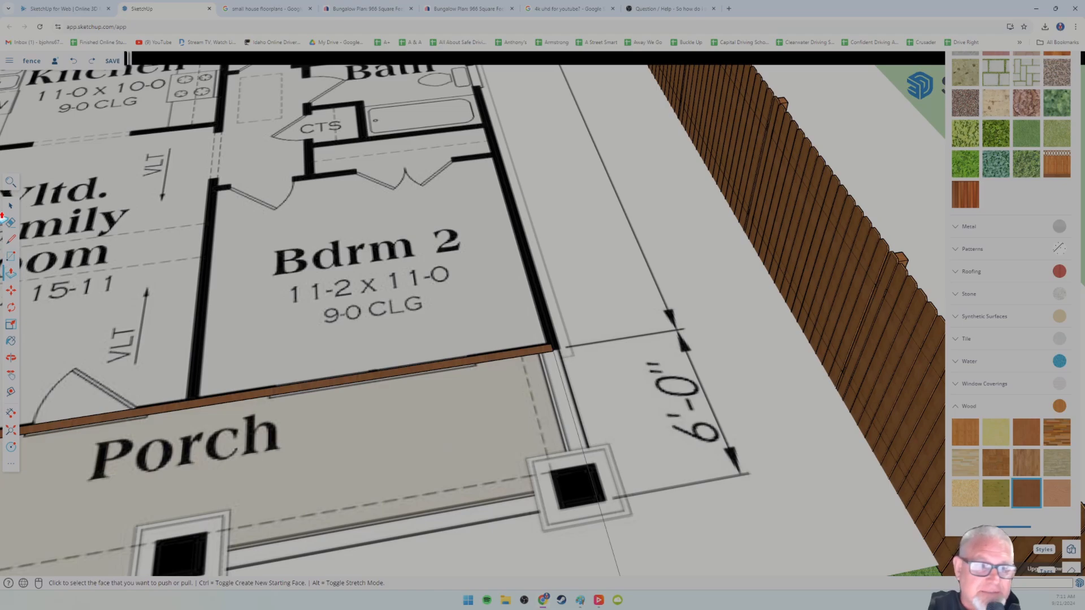
left_click(9, 206)
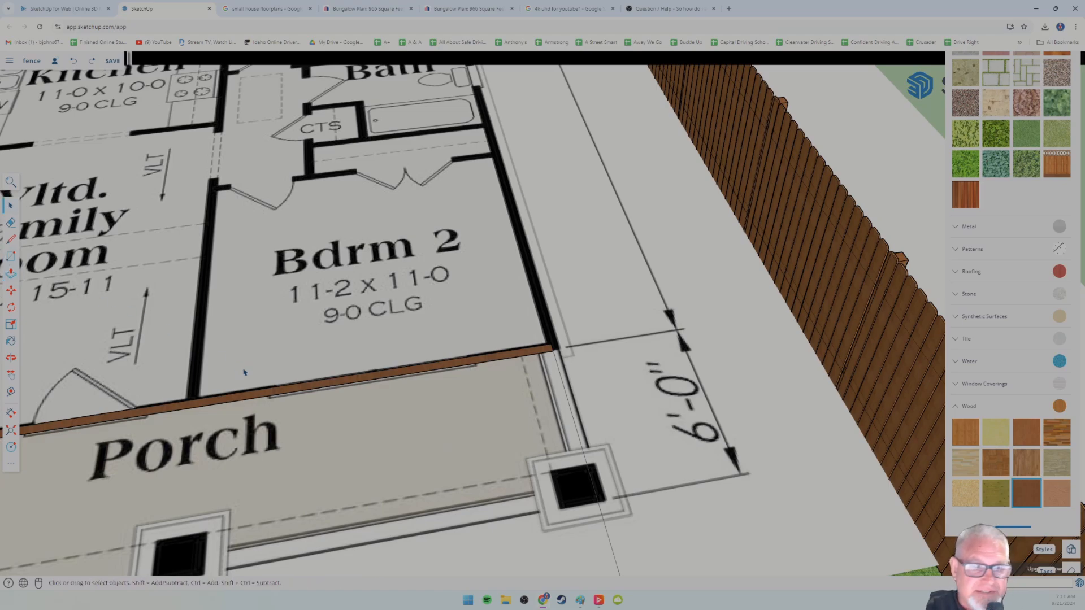
left_click(244, 400)
scroll(245, 400, "down", 3)
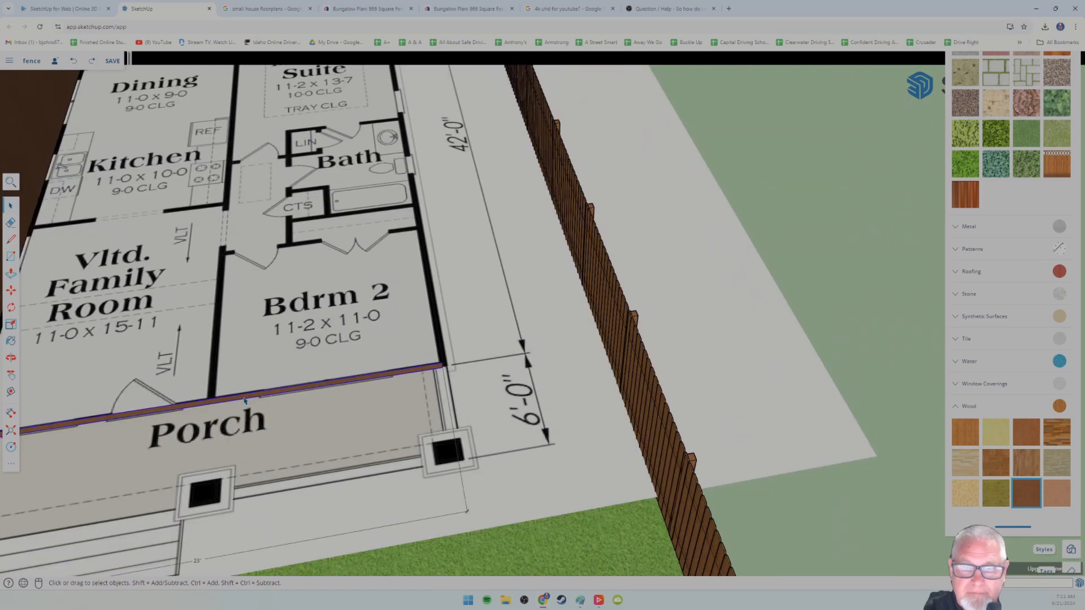
right_click(245, 400)
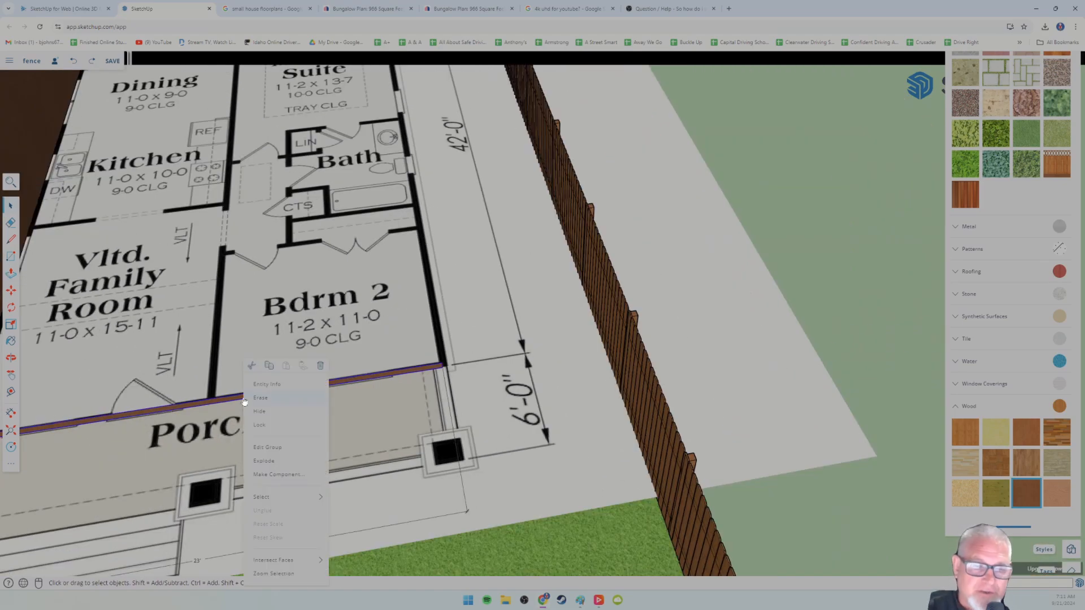
left_click(266, 463)
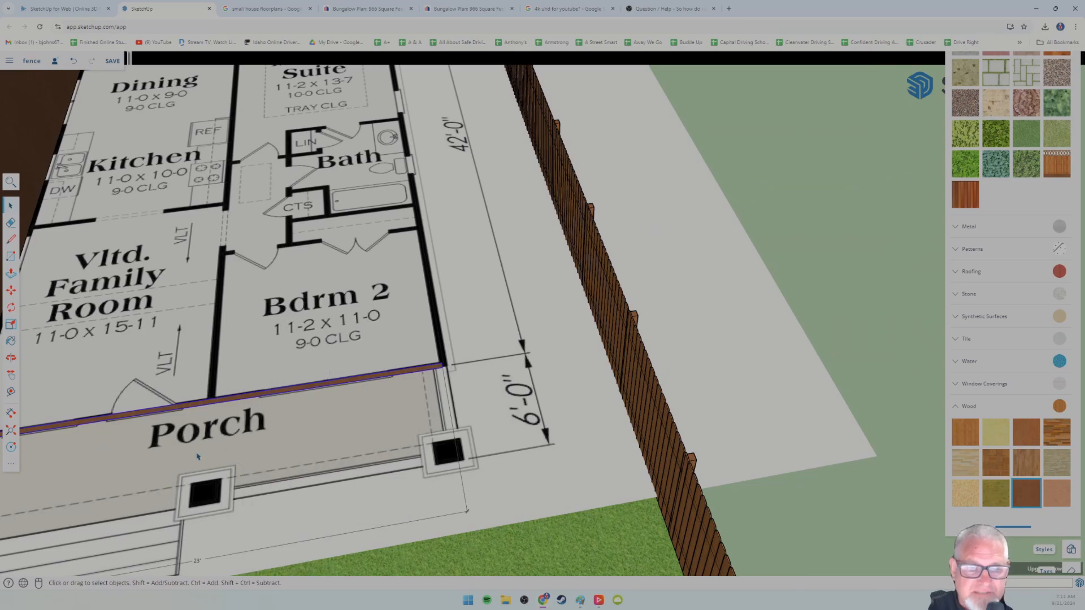
Push/Pull the front strip's face along the porch up into a 9' high wall.
left_click(11, 274)
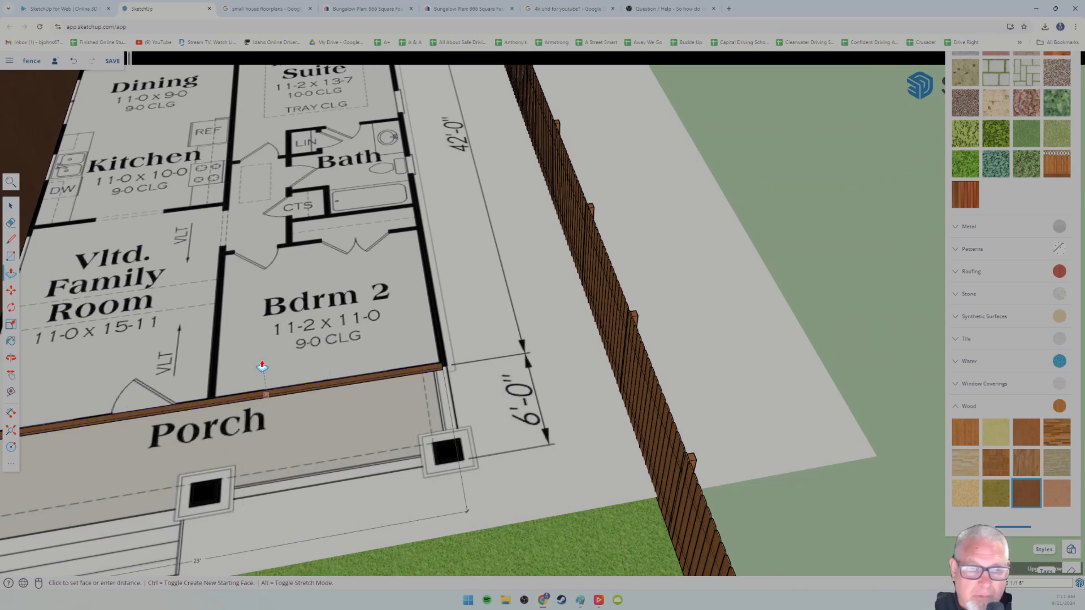
left_click(260, 346)
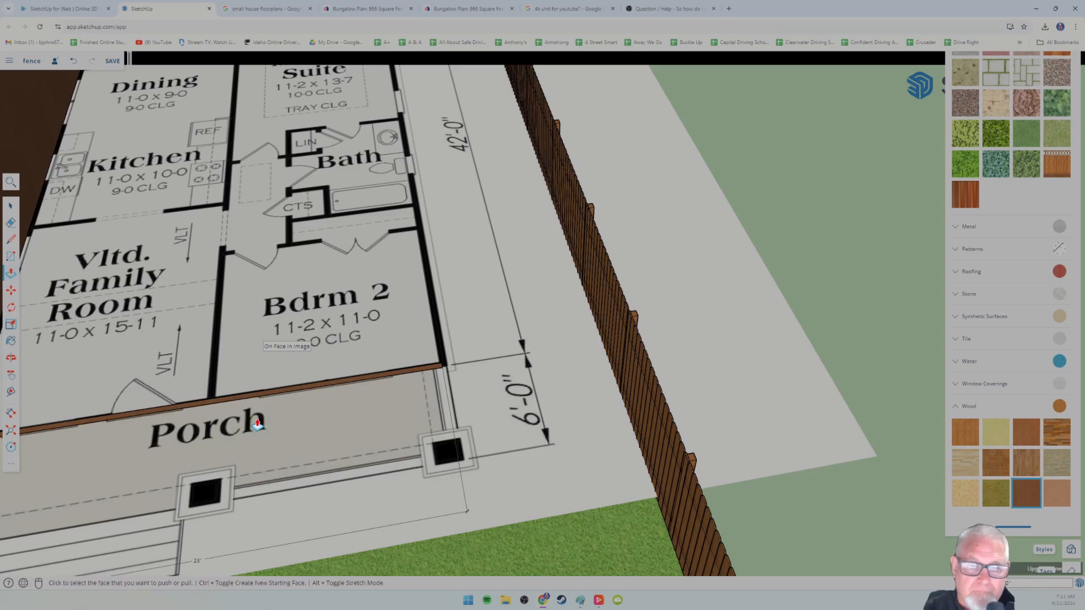
scroll(258, 424, "up", 4)
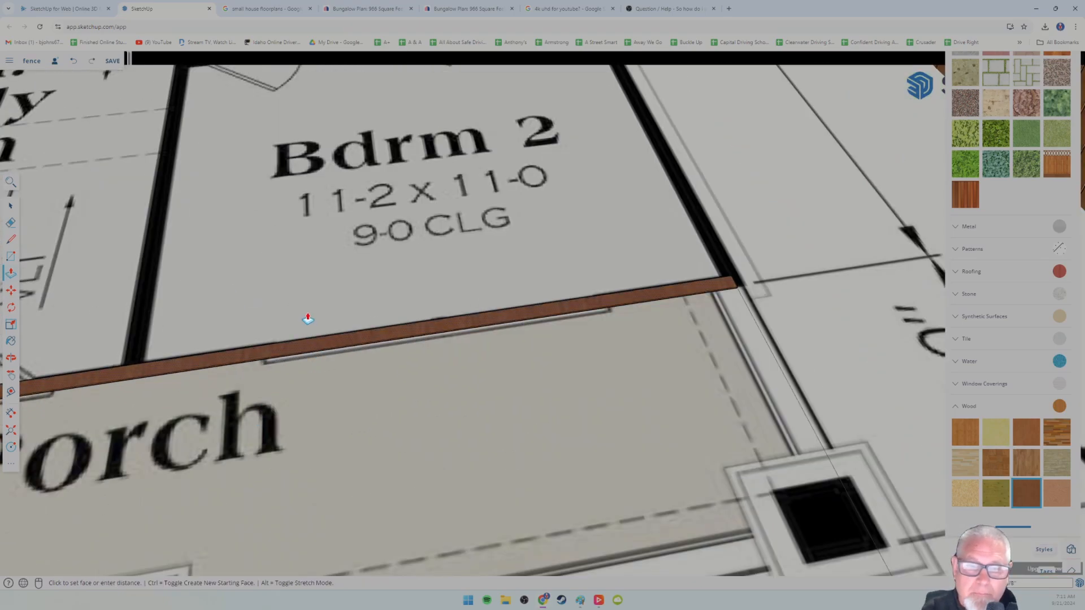
left_click_drag(317, 352, 302, 293)
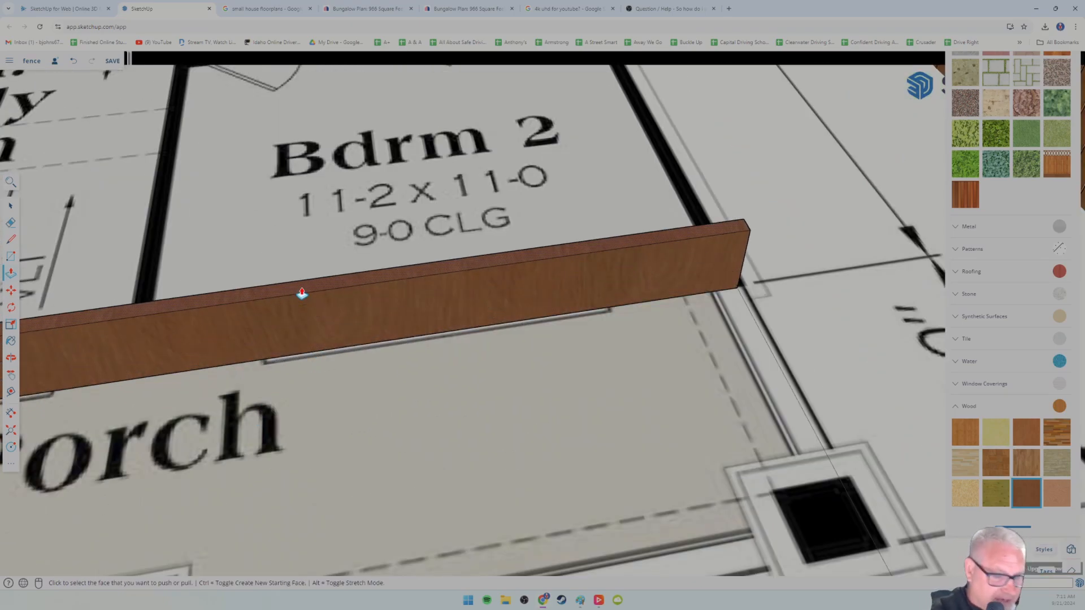
left_click(302, 293)
type("9'")
key("Return")
scroll(303, 351, "down", 6)
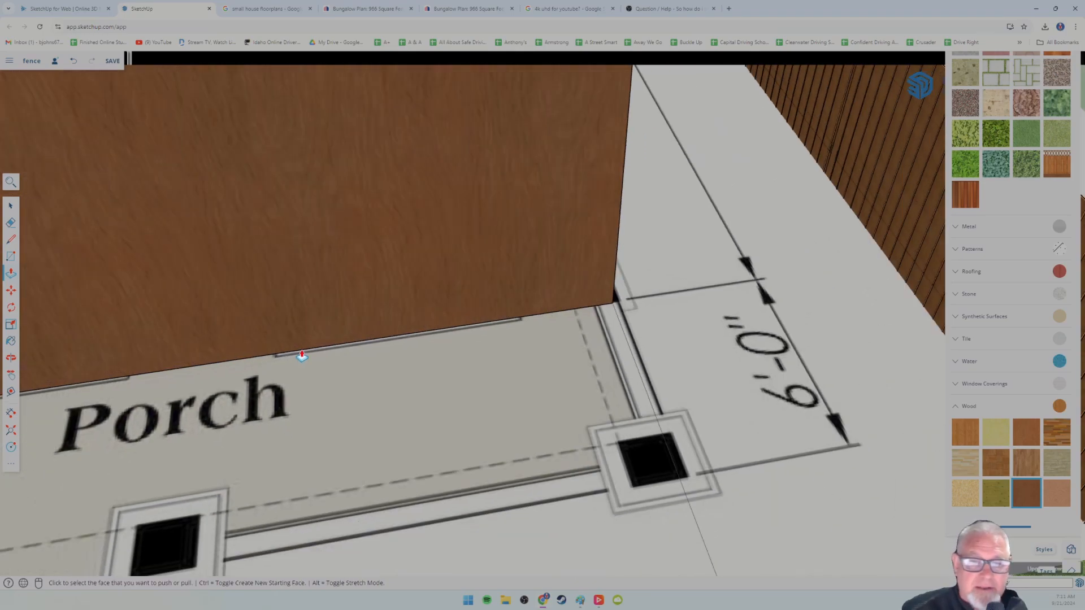
Draw a small rectangle over the thick wall stub between the WH closet and PAN door openings.
middle_click_drag(303, 351, 428, 441)
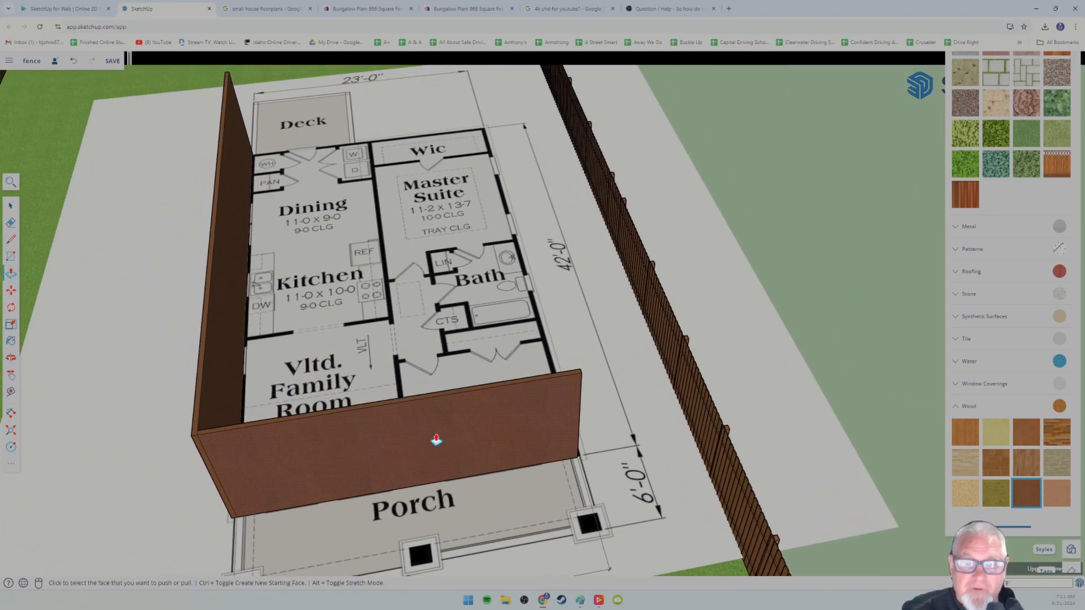
scroll(315, 174, "up", 3)
middle_click_drag(315, 174, 458, 480, "shift")
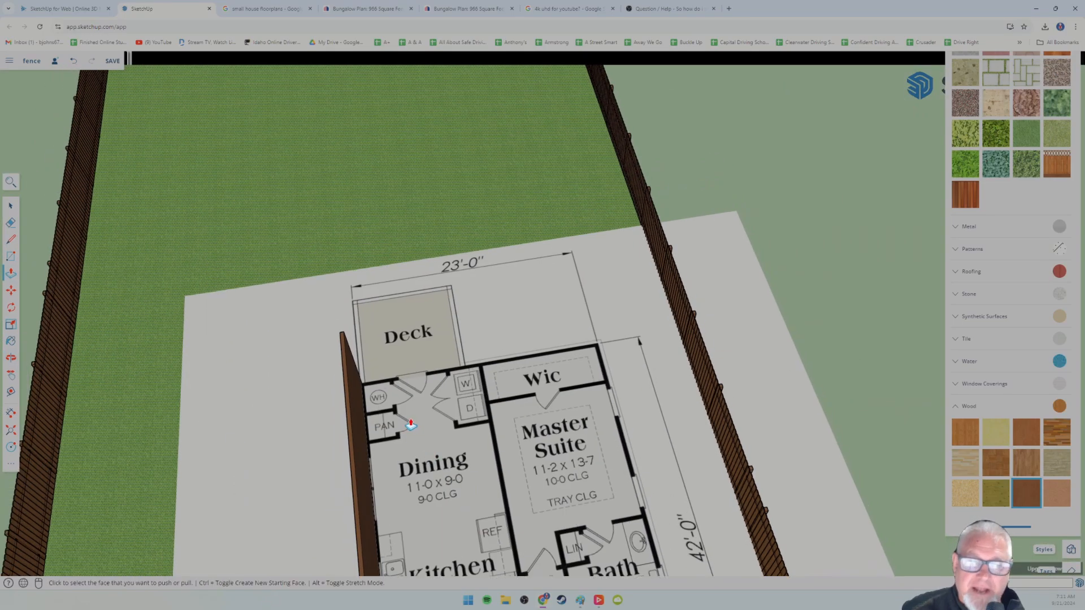
scroll(400, 420, "up", 6)
scroll(379, 408, "up", 2)
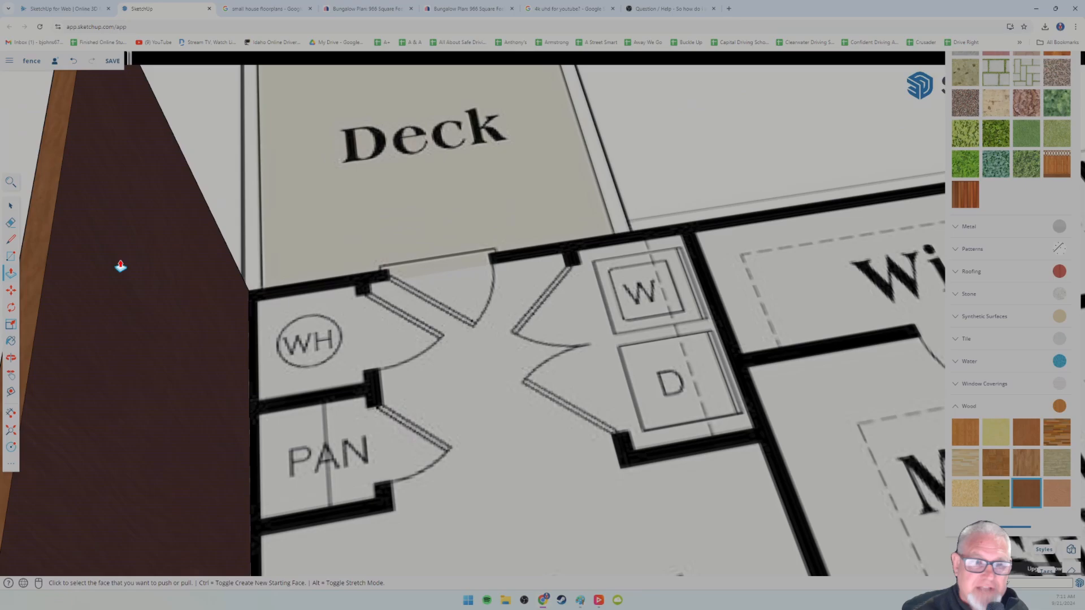
left_click(11, 256)
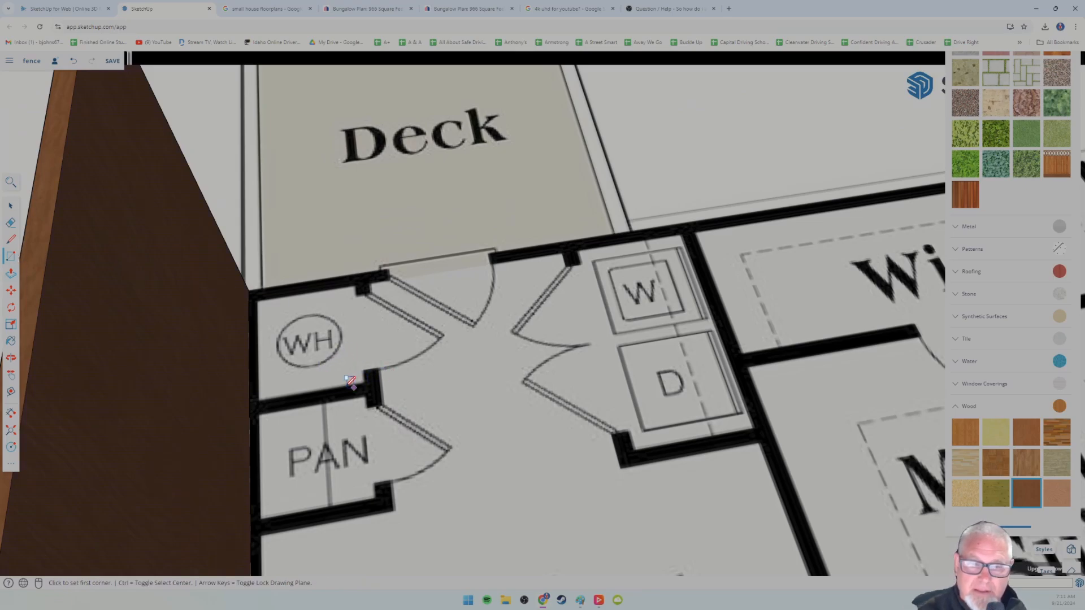
middle_click_drag(356, 378, 365, 337)
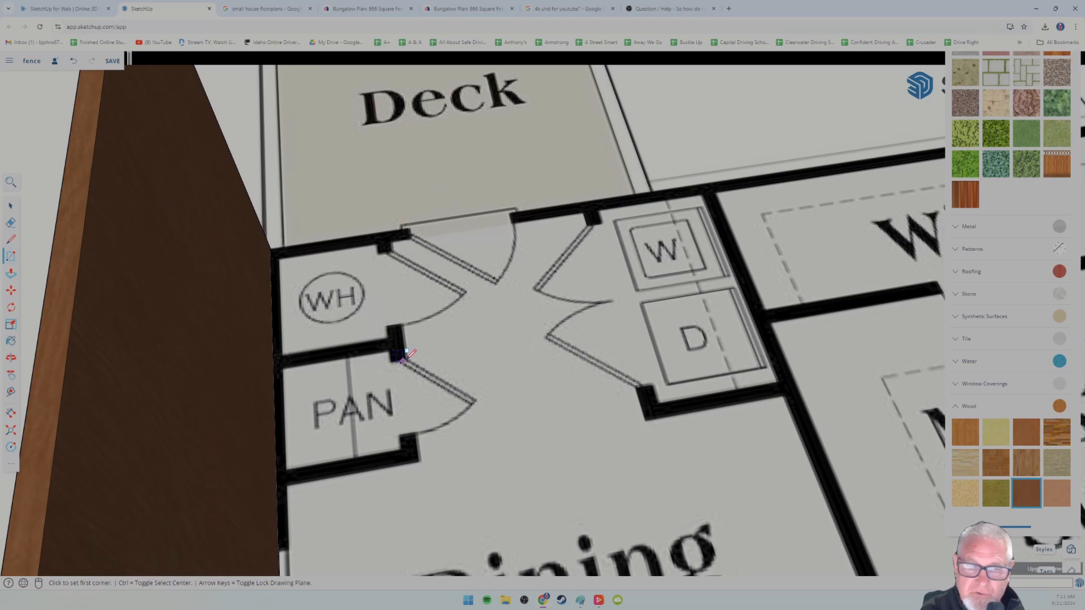
left_click(403, 356)
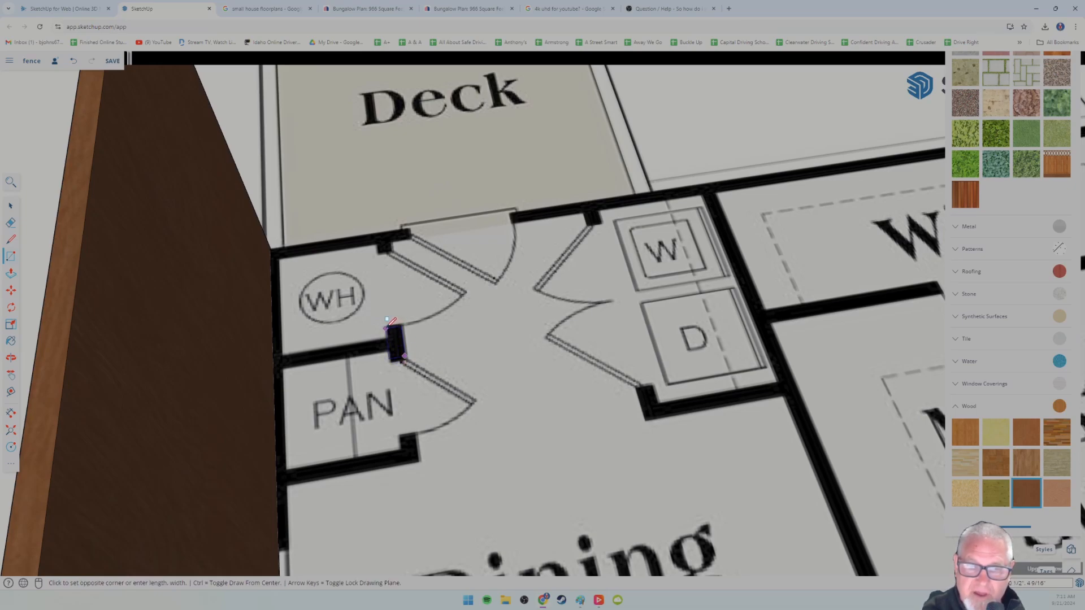
left_click(388, 326)
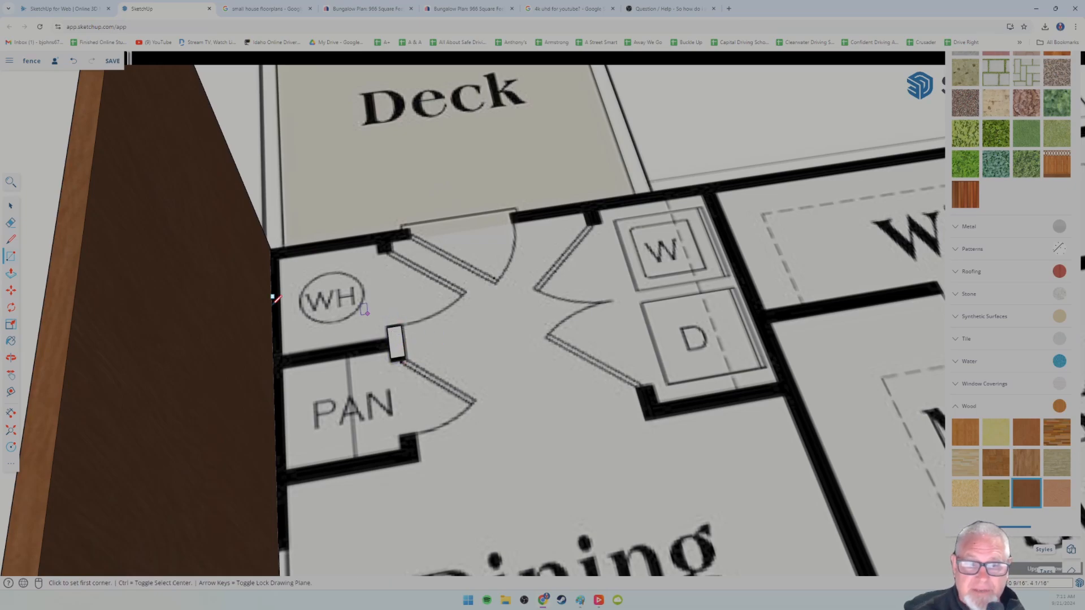
Push/Pull the small rectangle between the WH and PAN closets up into a tall post.
left_click(11, 273)
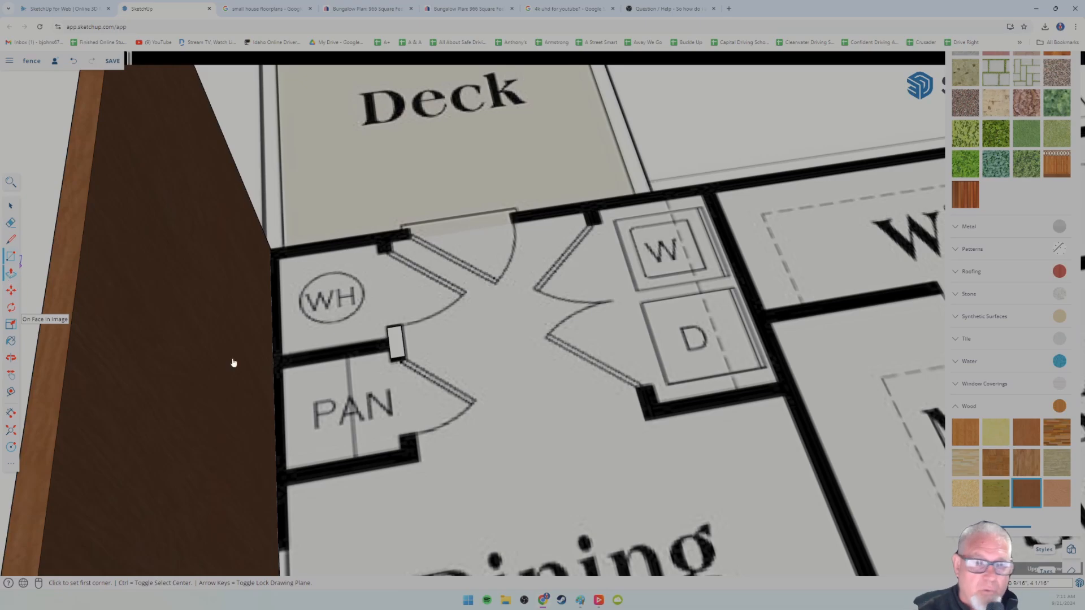
left_click(396, 364)
left_click(380, 276)
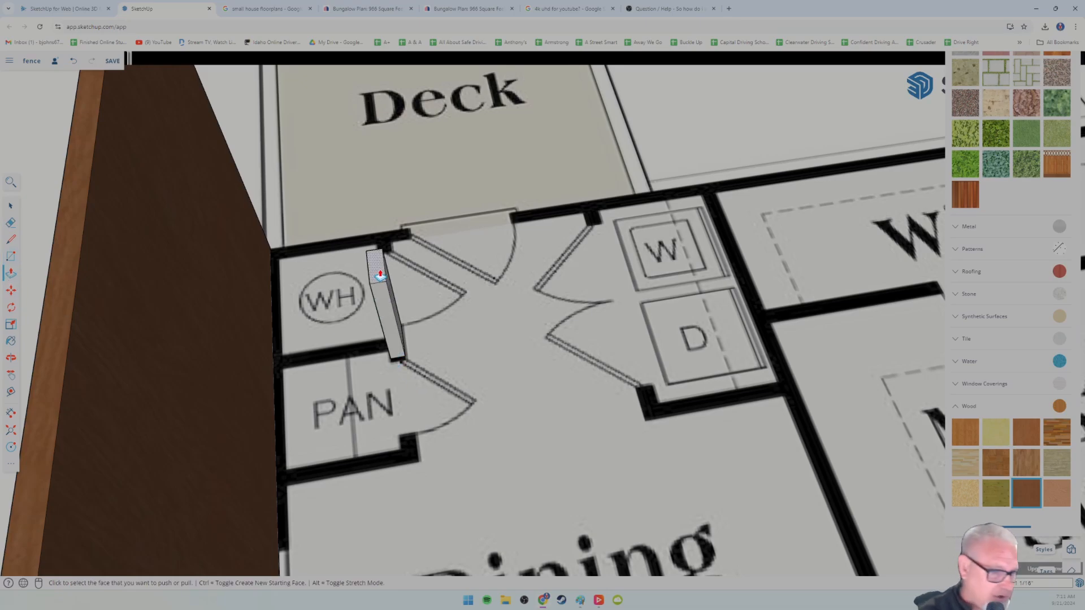
left_click(380, 275)
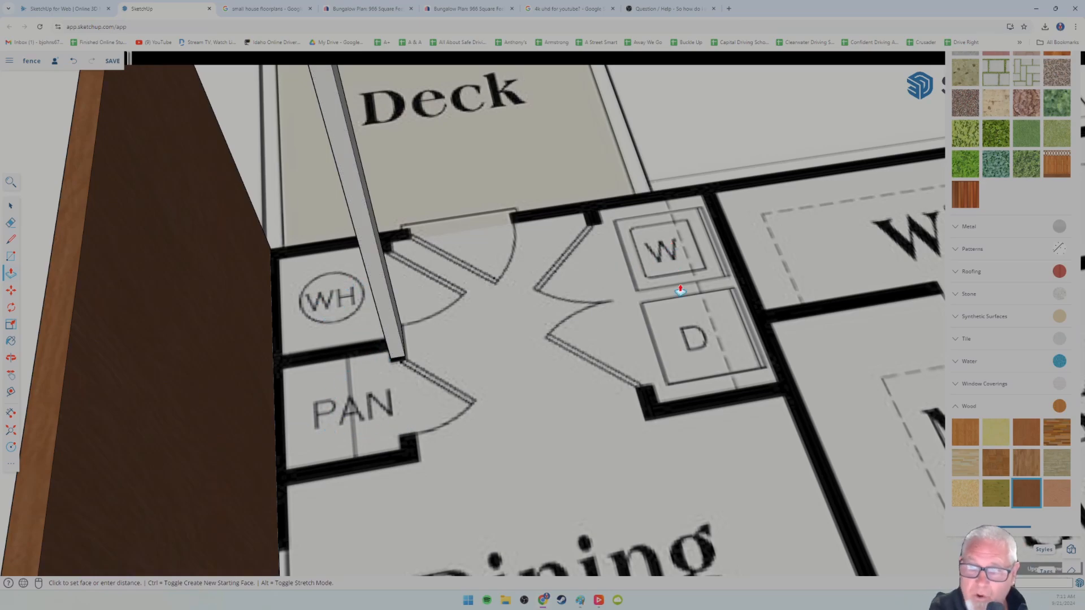
Examine the raised side and front walls and the interior room layout across the whole floor plan.
scroll(584, 387, "down", 6)
scroll(543, 339, "down", 3)
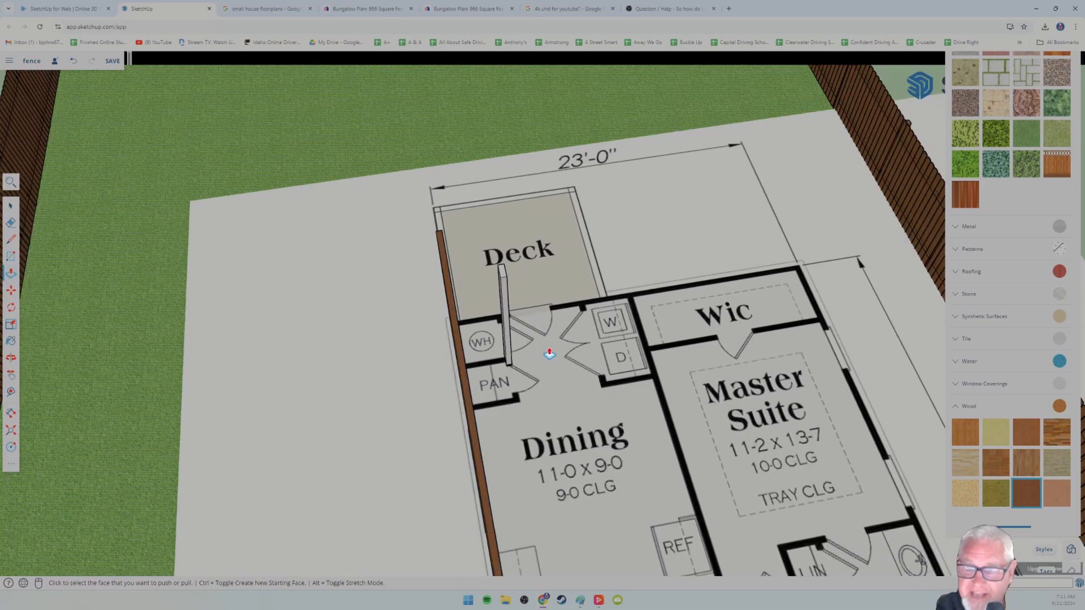
middle_click_drag(715, 332, 475, 324, "shift")
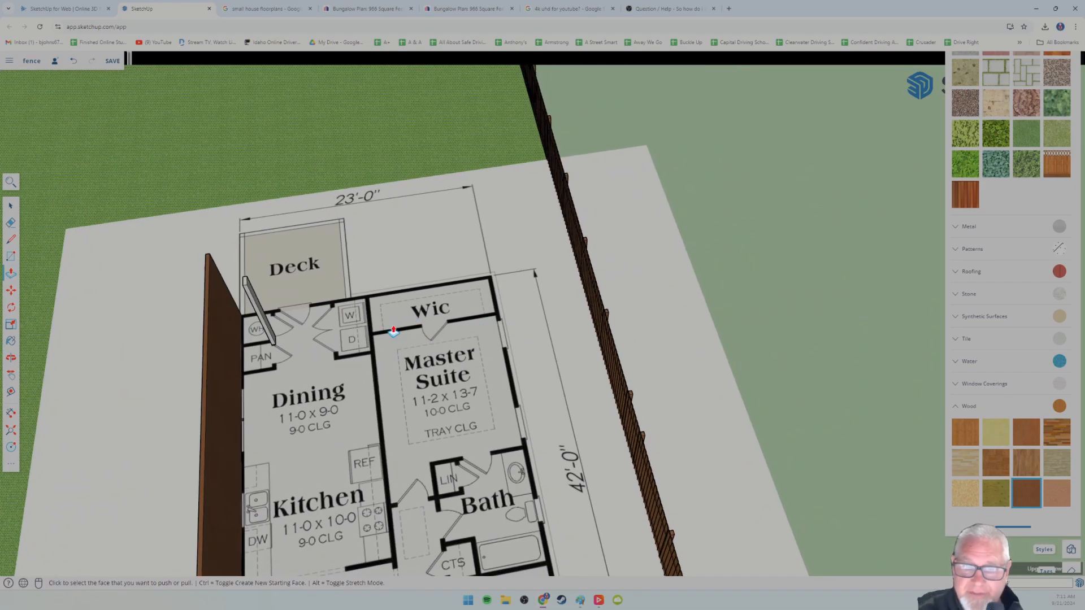
middle_click_drag(444, 416, 485, 310)
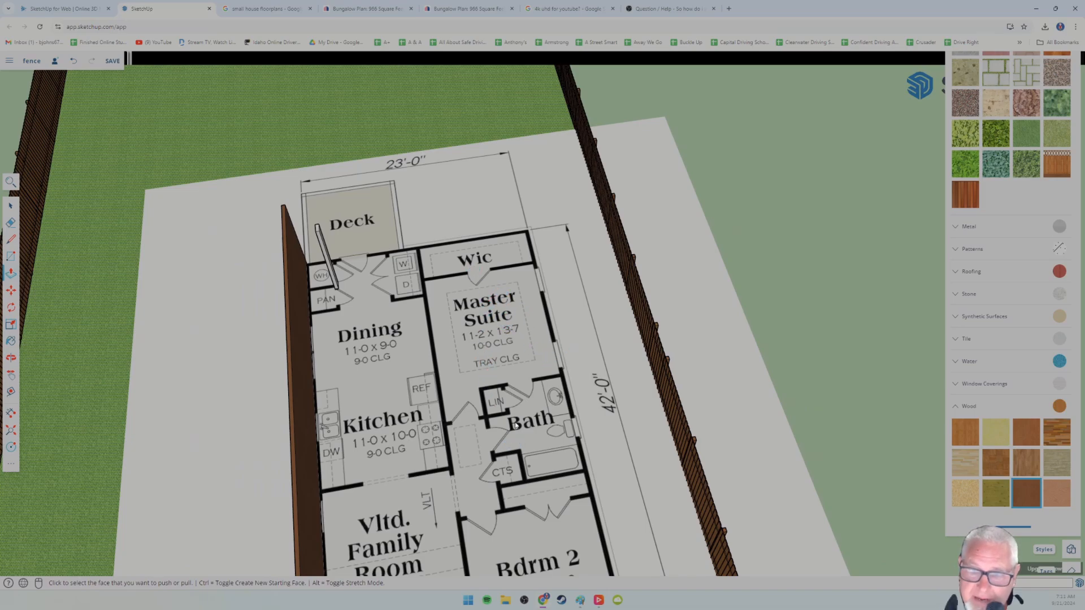
middle_click_drag(513, 446, 517, 358, "shift")
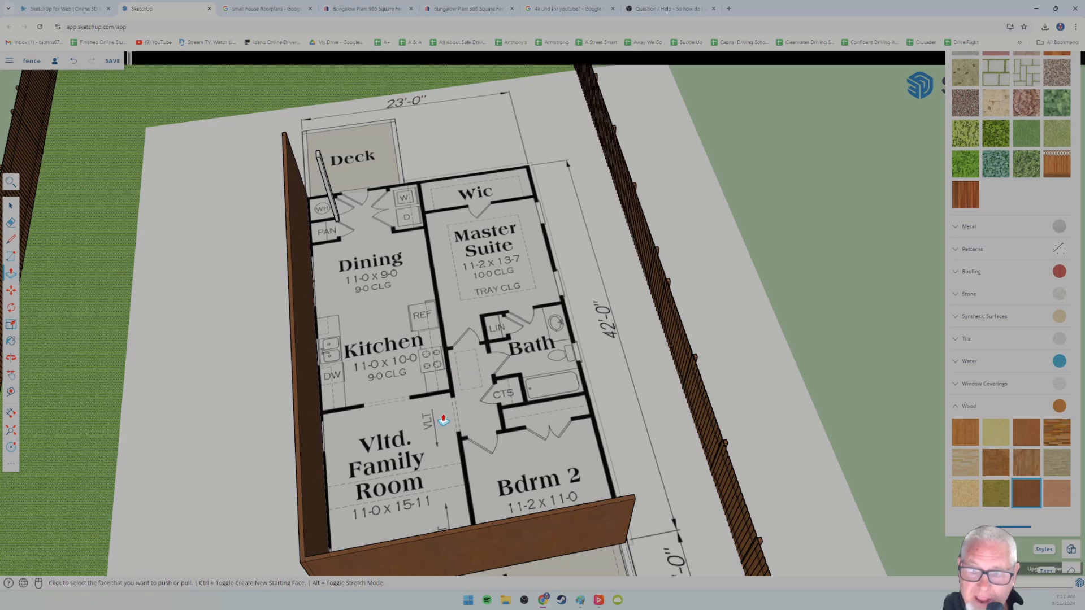
middle_click_drag(485, 477, 514, 381)
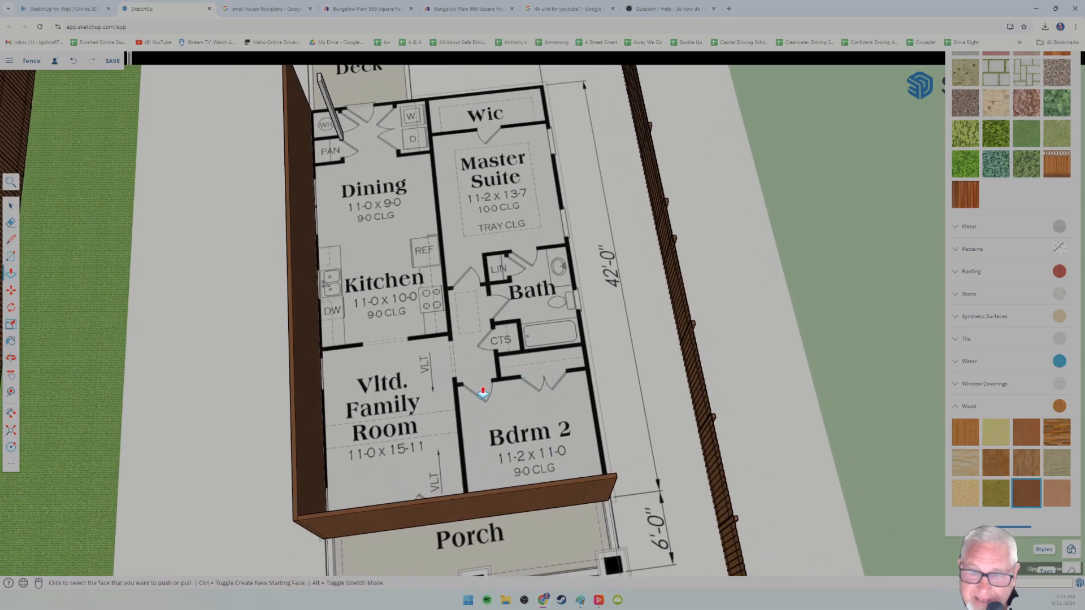
middle_click_drag(431, 374, 424, 342)
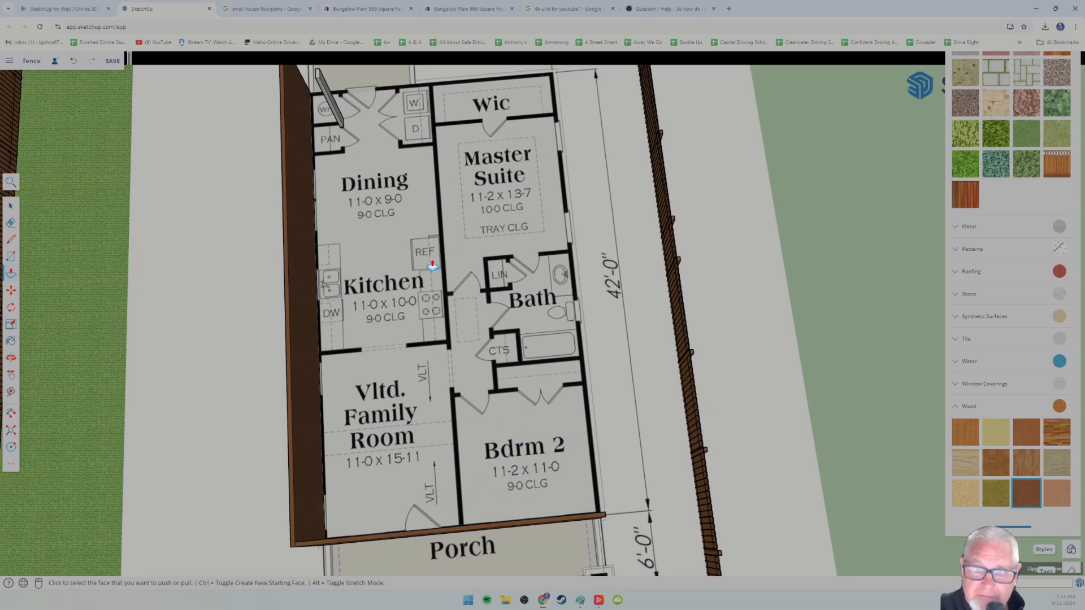
scroll(390, 303, "down", 5)
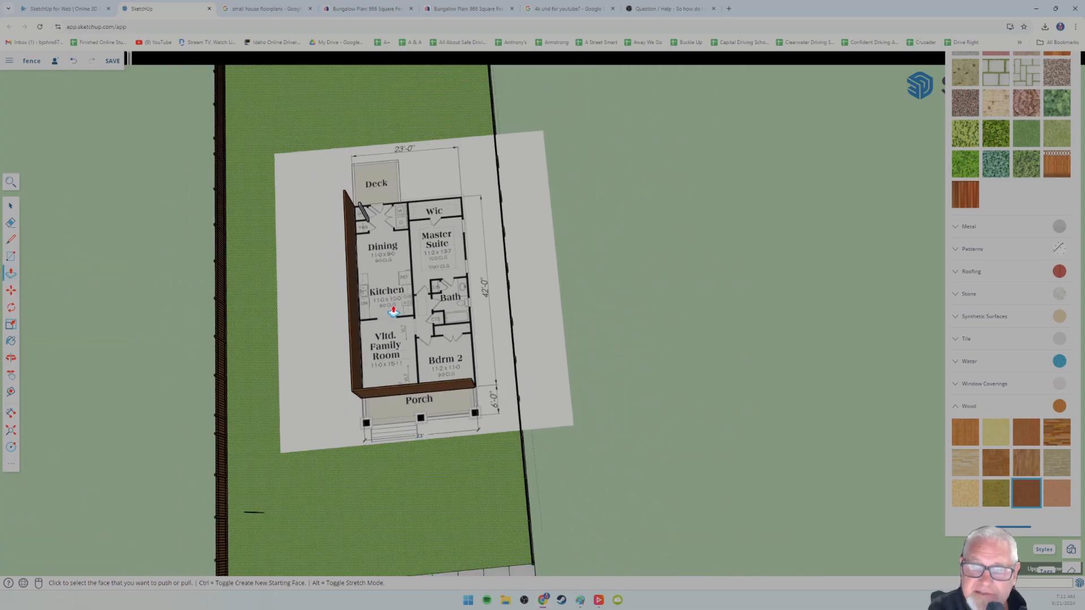
Dimension the height of the front wall along its vertical edge at the Bdrm 2 corner, placing the dimension outside the house.
scroll(419, 306, "up", 4)
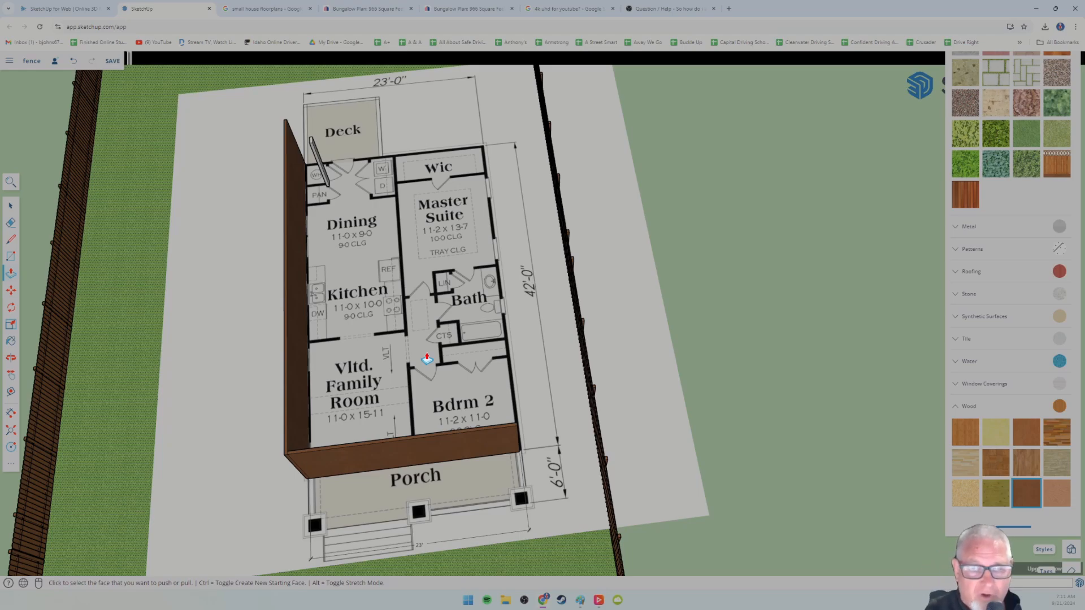
middle_click_drag(343, 331, 422, 329)
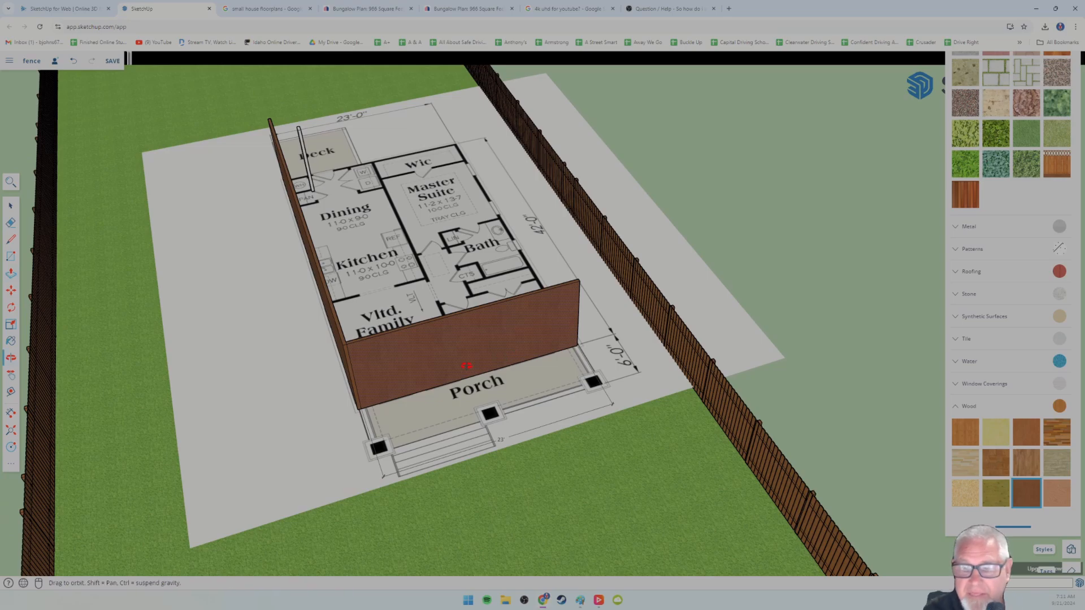
middle_click_drag(472, 365, 454, 376)
scroll(470, 354, "up", 2)
middle_click_drag(535, 346, 484, 354)
scroll(572, 374, "up", 2)
scroll(572, 374, "up", 4)
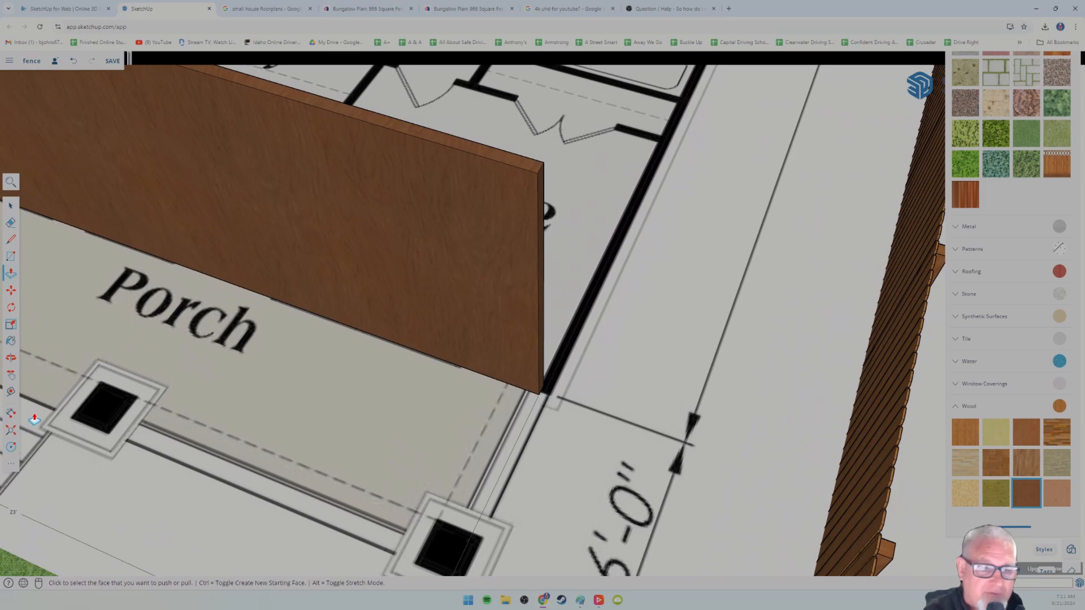
left_click(10, 414)
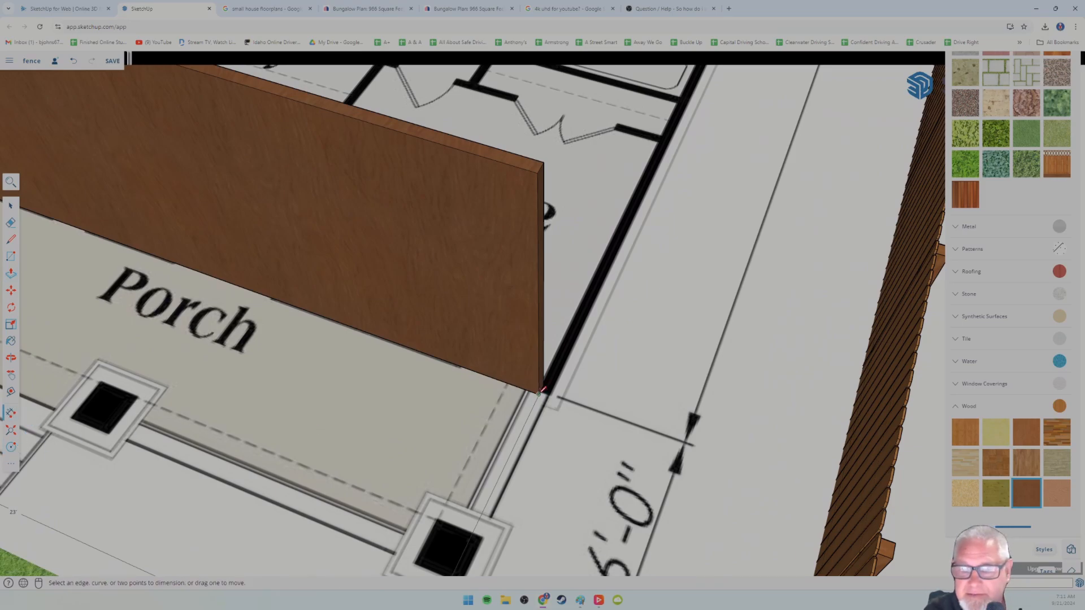
left_click(541, 392)
left_click(539, 173)
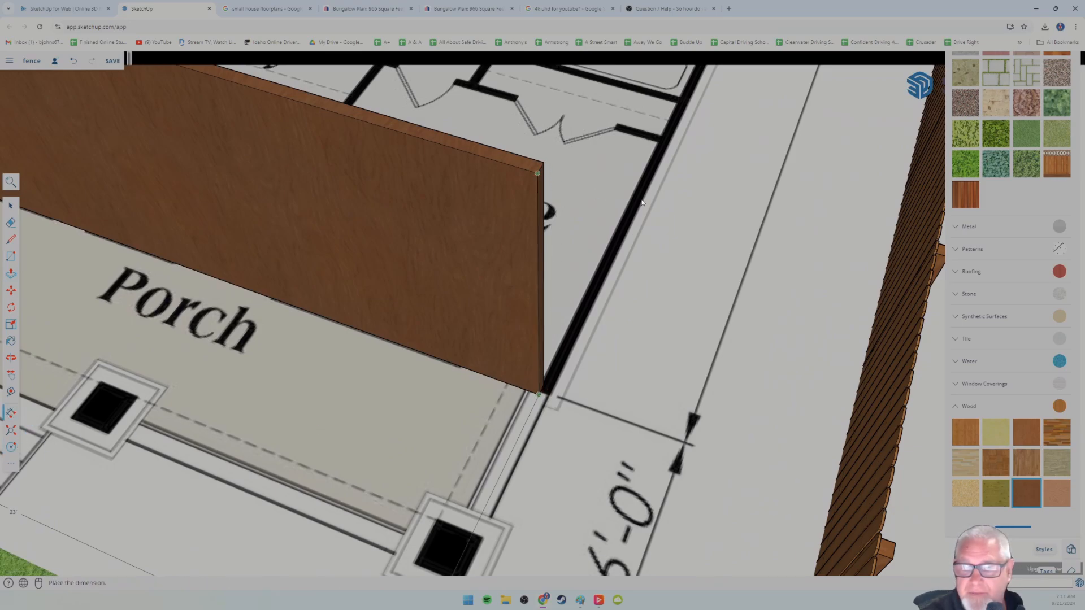
left_click(671, 199)
Dimension the thickness of the front wall across its top end at the Bdrm 2 corner, placing the dimension beside the height dimension.
scroll(527, 405, "up", 2)
scroll(530, 380, "down", 2)
middle_click_drag(510, 326, 485, 374, "shift")
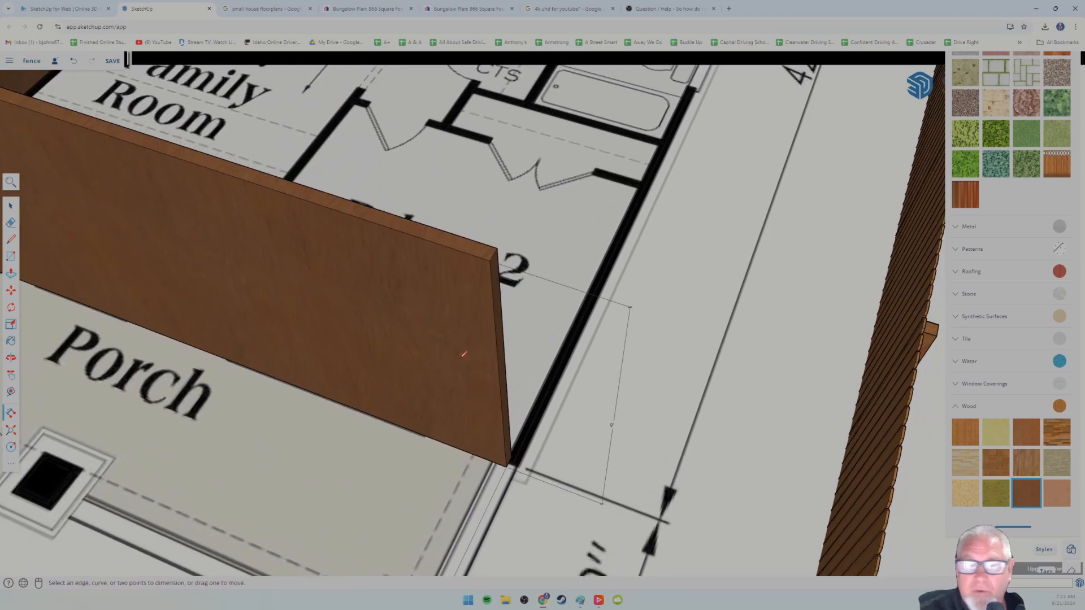
left_click(497, 249)
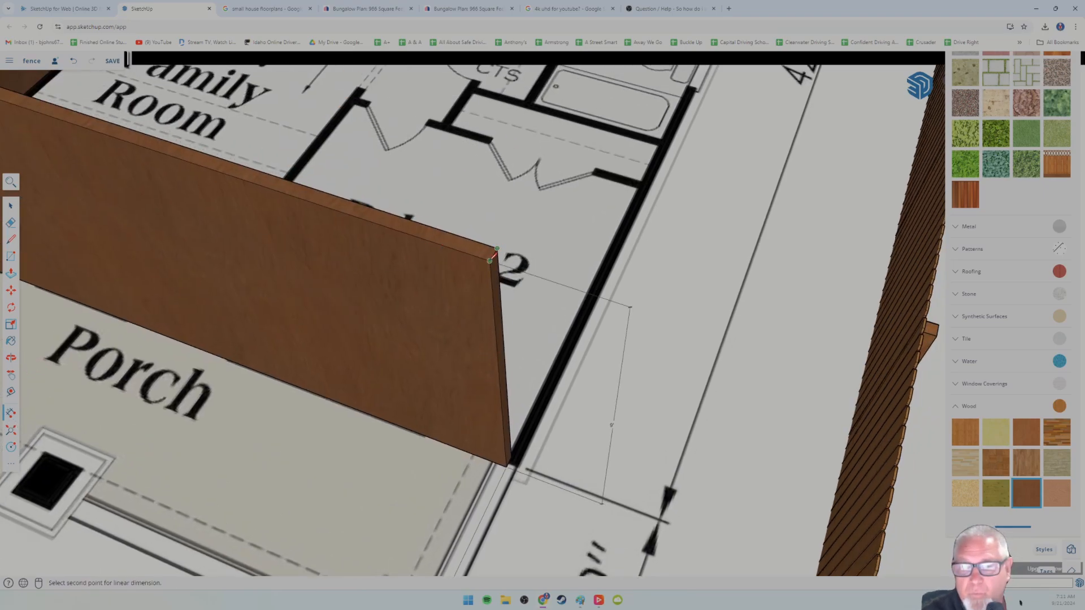
left_click(650, 310)
scroll(612, 440, "down", 3)
scroll(613, 438, "down", 2)
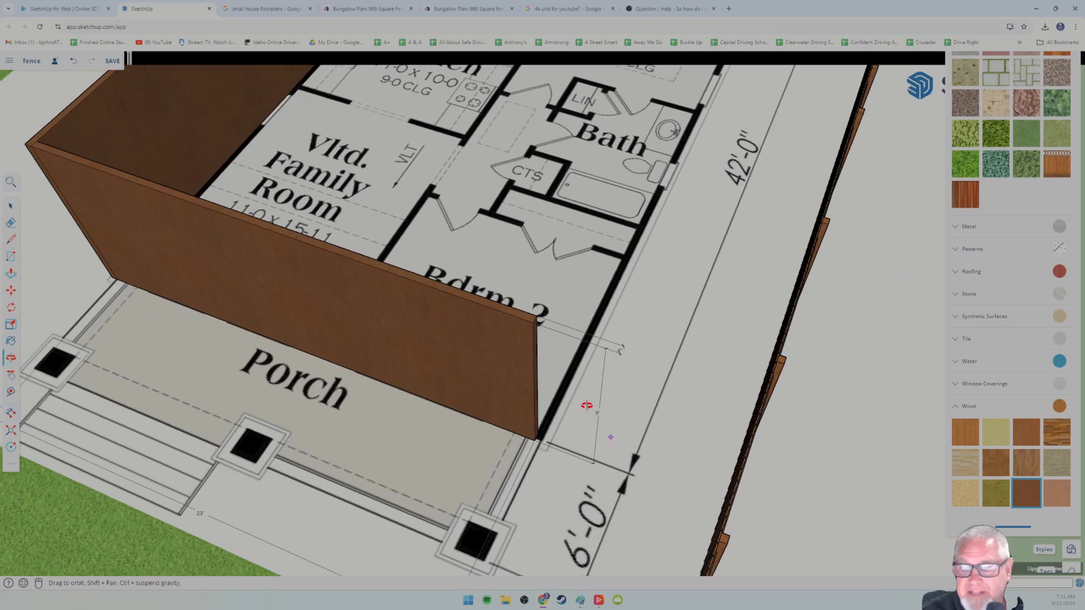
middle_click_drag(612, 438, 626, 363)
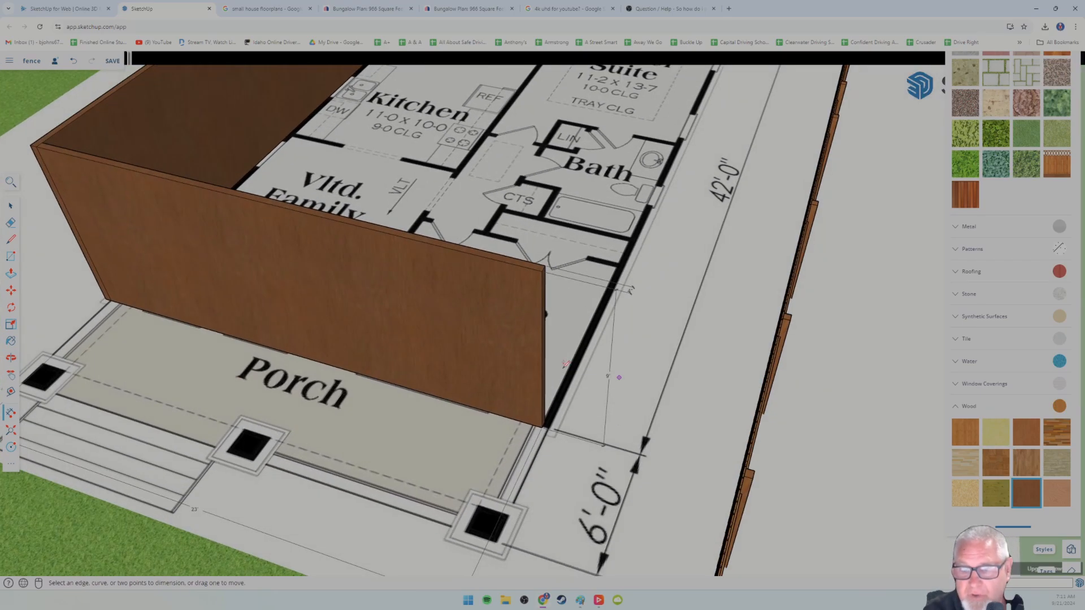
scroll(543, 356, "down", 8)
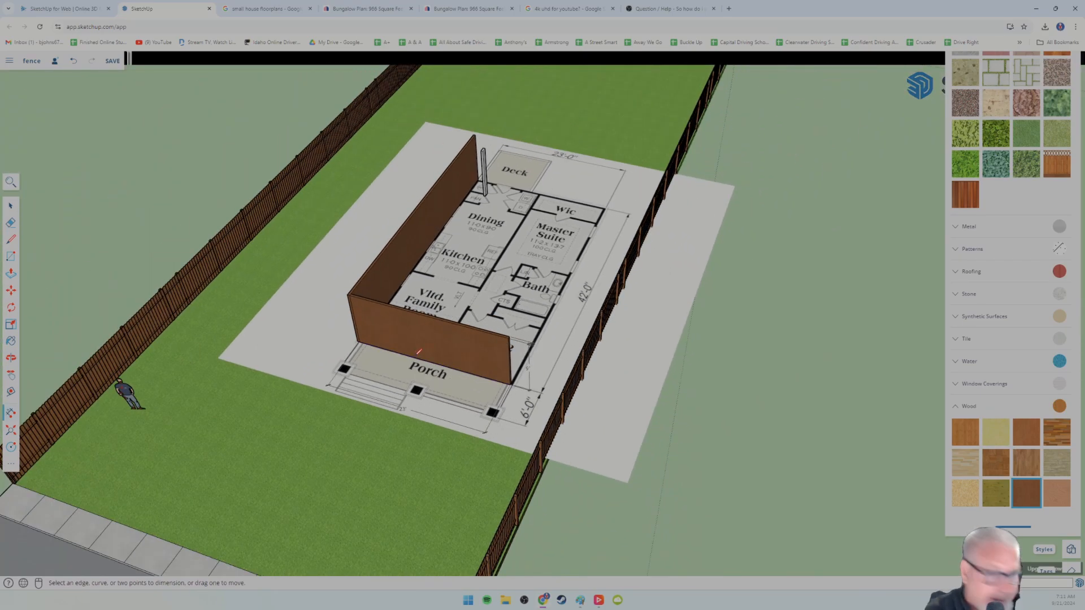
middle_click_drag(419, 352, 446, 368)
middle_click_drag(444, 325, 451, 373)
middle_click_drag(455, 297, 467, 401, "shift")
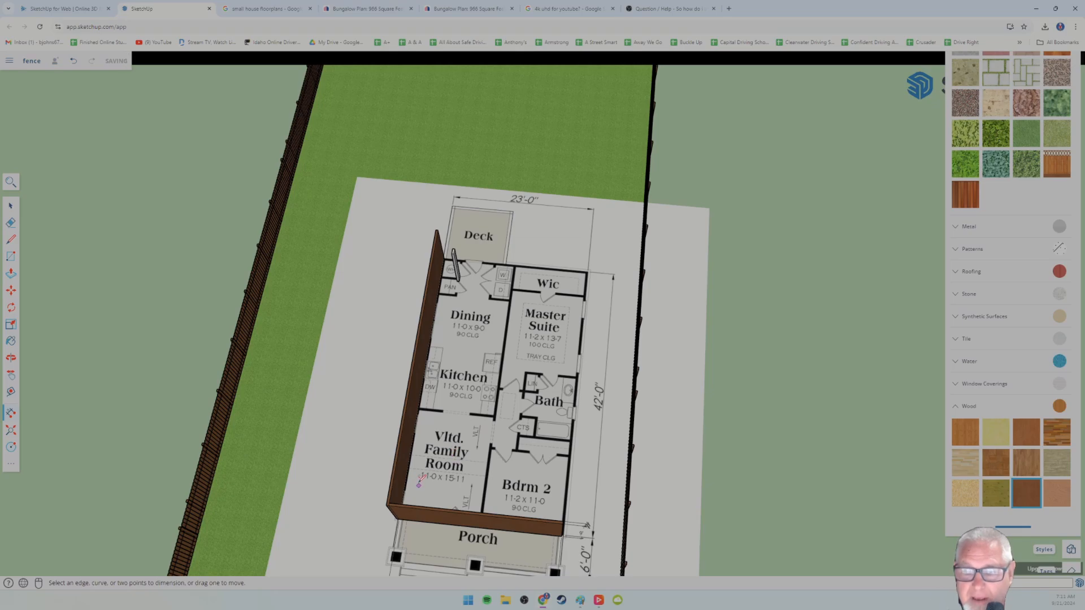
middle_click_drag(420, 481, 453, 405)
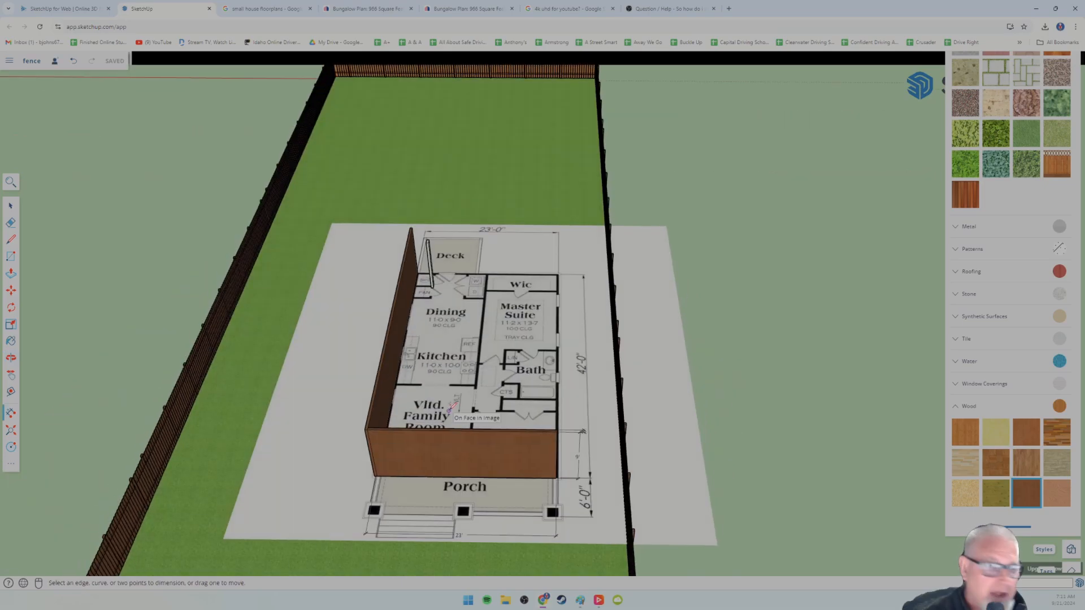